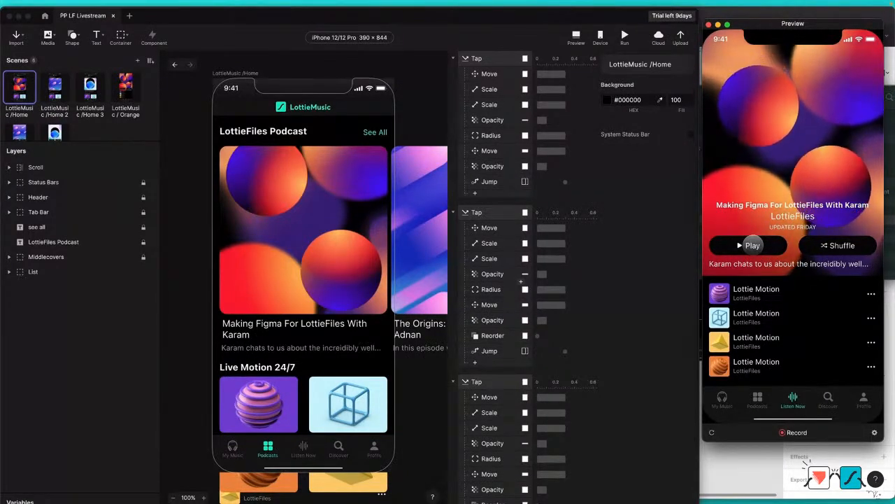
Step: Test the Play/Pause button on the orange podcast page in the preview, and return to the home screen with a downward swipe
{"action": "left_click", "coordinate": [744, 244]}
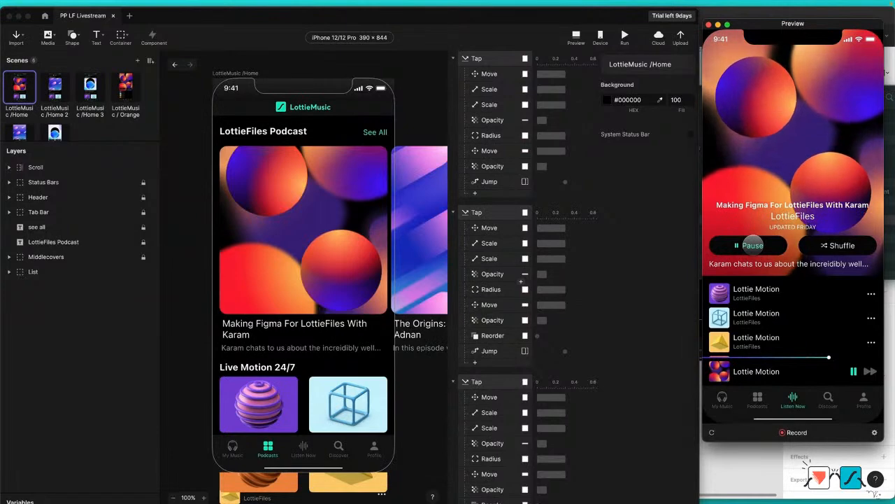
{"action": "left_click", "coordinate": [745, 245]}
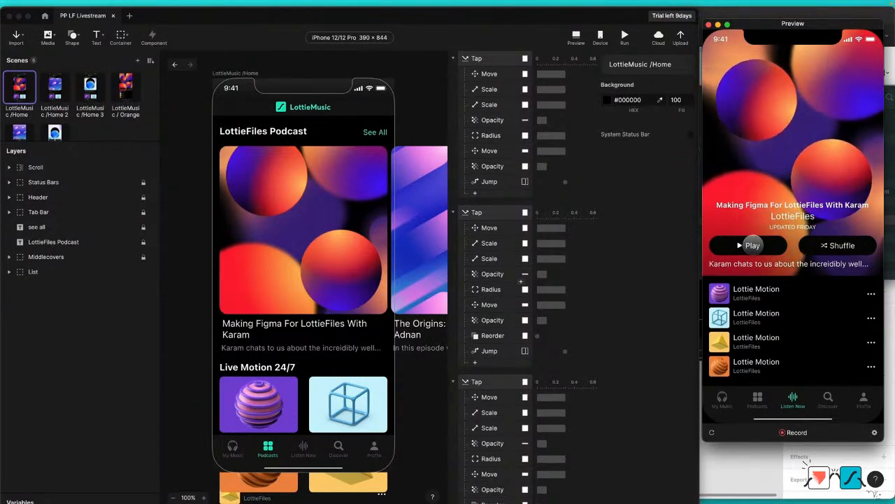
{"action": "left_click", "coordinate": [753, 245]}
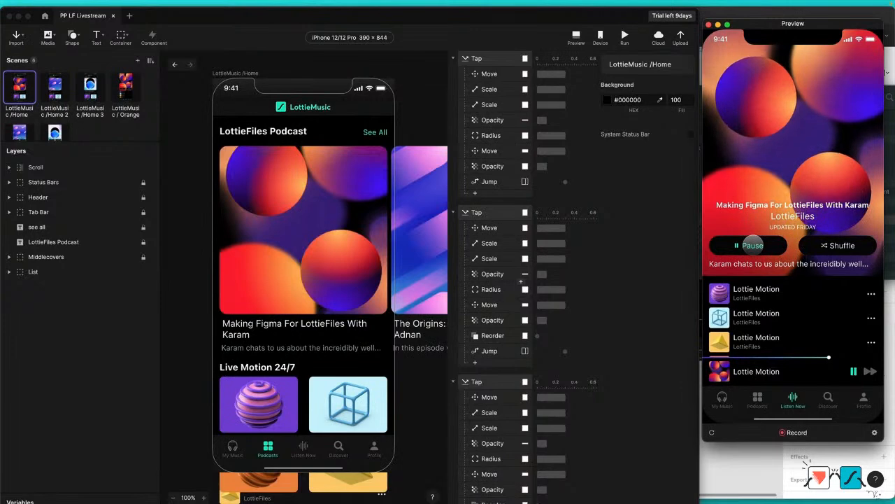
{"action": "left_click", "coordinate": [753, 245]}
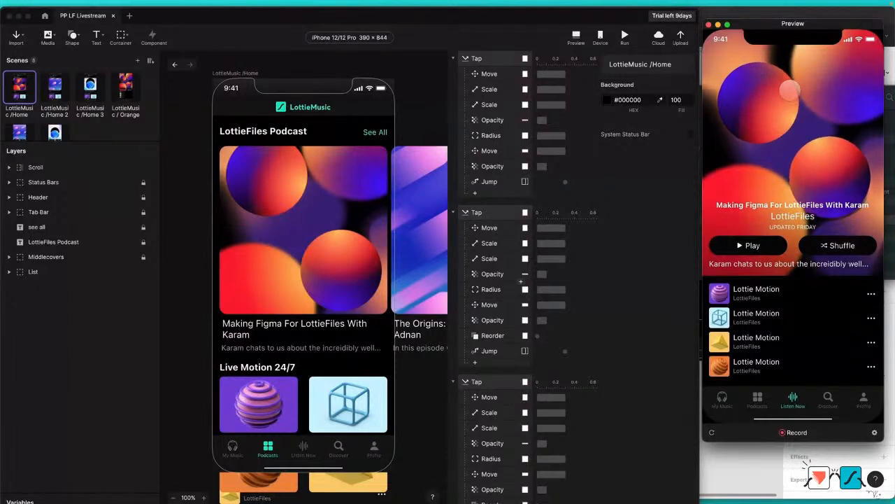
{"action": "left_click_drag", "start_coordinate": [787, 78], "coordinate": [787, 175]}
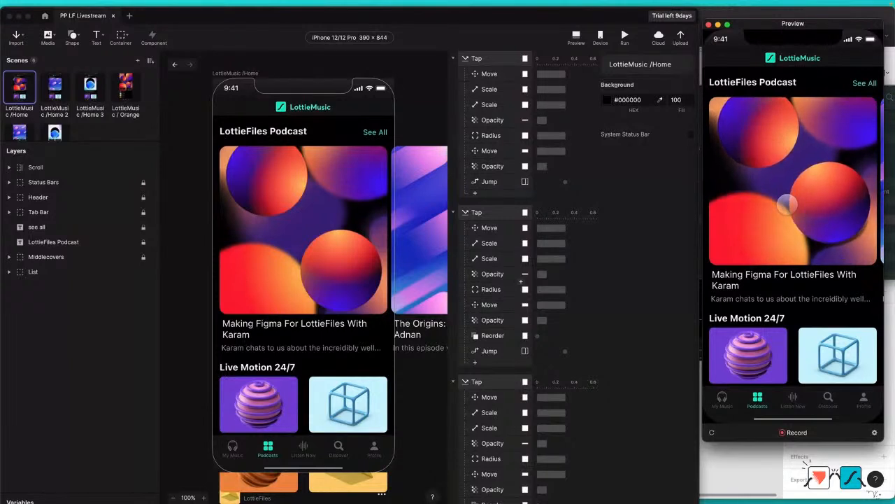
Step: Create a new blank prototype, then switch to the Figma design file and close its open plugin dialog
{"action": "left_click", "coordinate": [129, 15]}
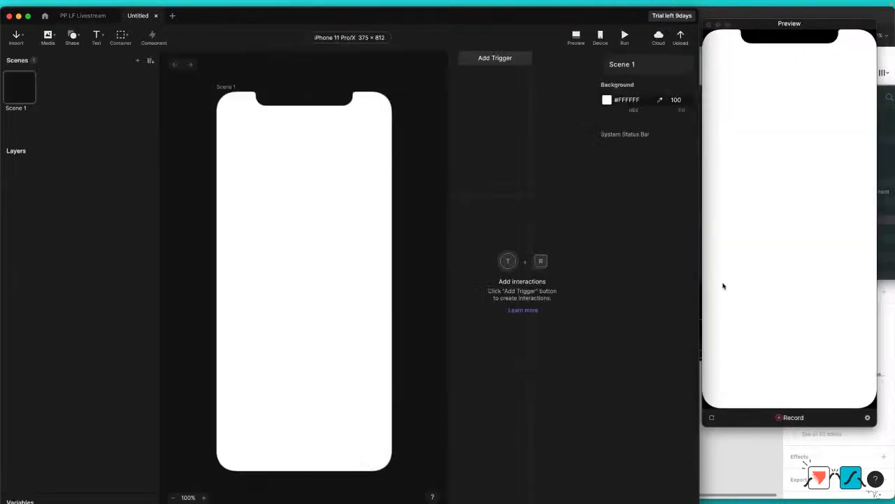
{"action": "key", "text": "ctrl+Up"}
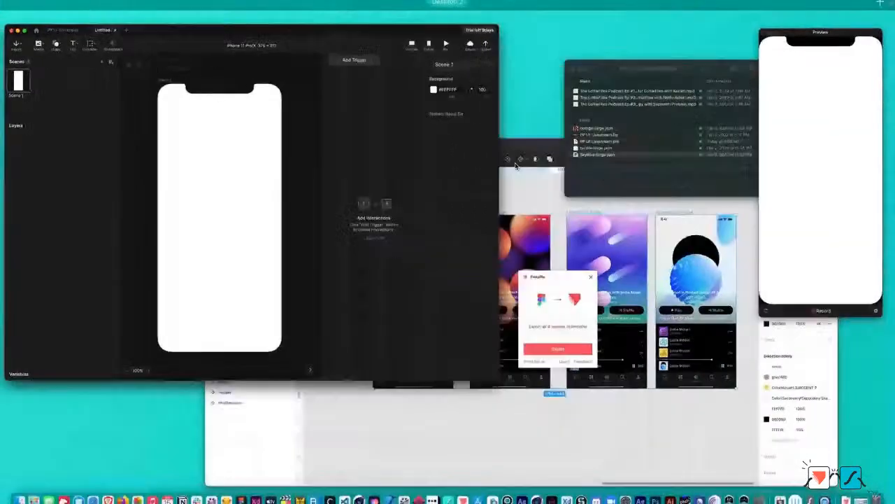
{"action": "left_click", "coordinate": [585, 256]}
{"action": "left_click", "coordinate": [545, 202]}
{"action": "left_click", "coordinate": [578, 78]}
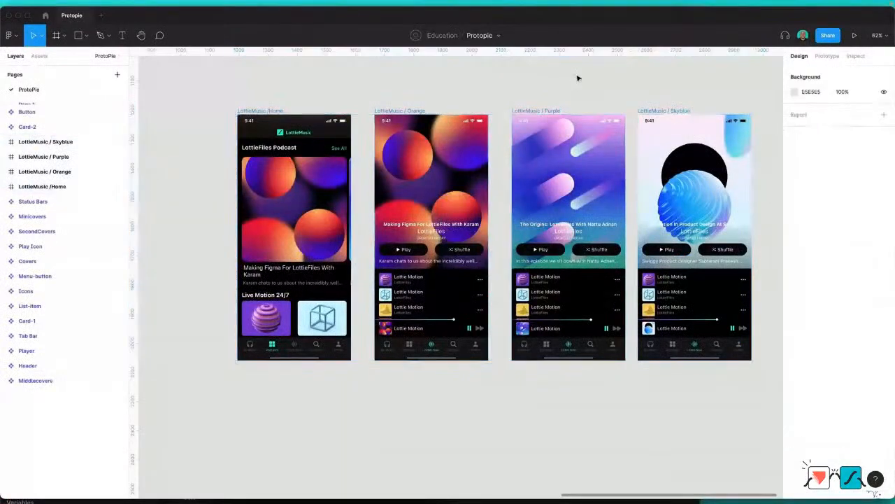
Step: Examine the component library and the four LottieMusic screens on the Figma canvas
{"action": "scroll", "coordinate": [500, 81], "scroll_direction": "down", "scroll_amount": 5}
{"action": "scroll", "coordinate": [501, 82], "scroll_direction": "left", "scroll_amount": 10}
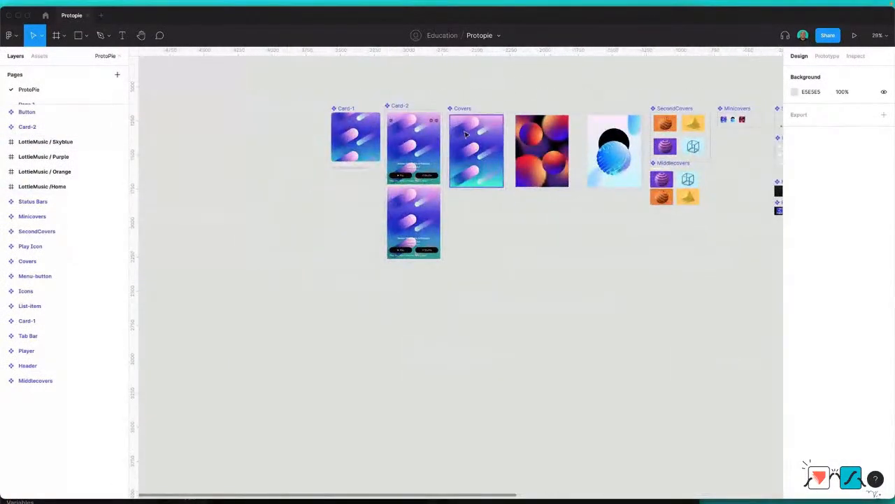
{"action": "scroll", "coordinate": [439, 140], "scroll_direction": "right", "scroll_amount": 2}
{"action": "scroll", "coordinate": [439, 140], "scroll_direction": "right", "scroll_amount": 15}
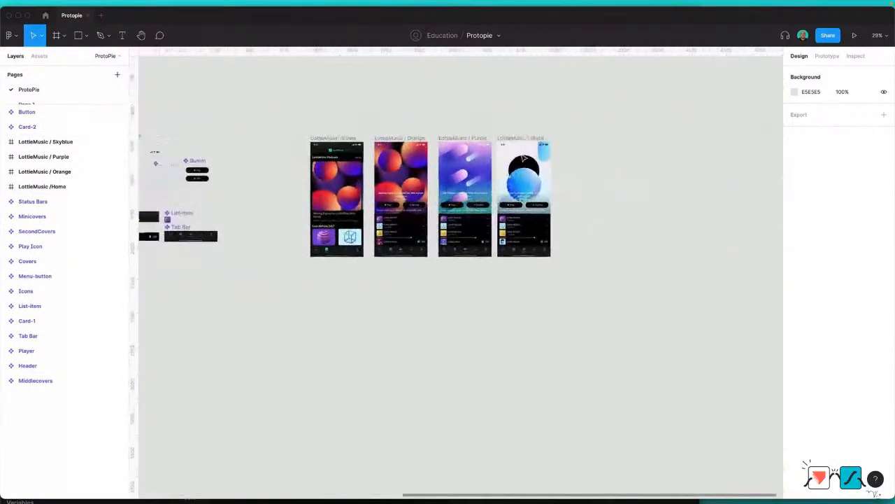
{"action": "scroll", "coordinate": [371, 162], "scroll_direction": "up", "scroll_amount": 5}
{"action": "scroll", "coordinate": [372, 161], "scroll_direction": "up", "scroll_amount": 2}
{"action": "scroll", "coordinate": [371, 161], "scroll_direction": "right", "scroll_amount": 3}
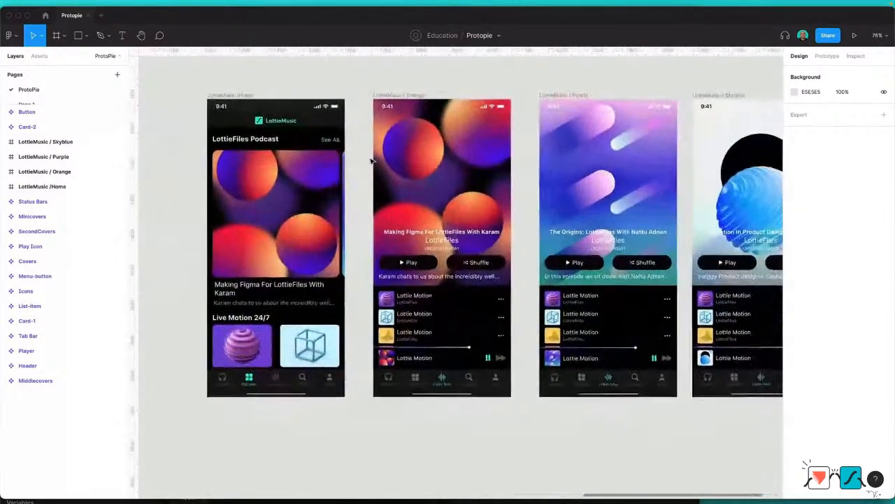
{"action": "scroll", "coordinate": [372, 161], "scroll_direction": "down", "scroll_amount": 3}
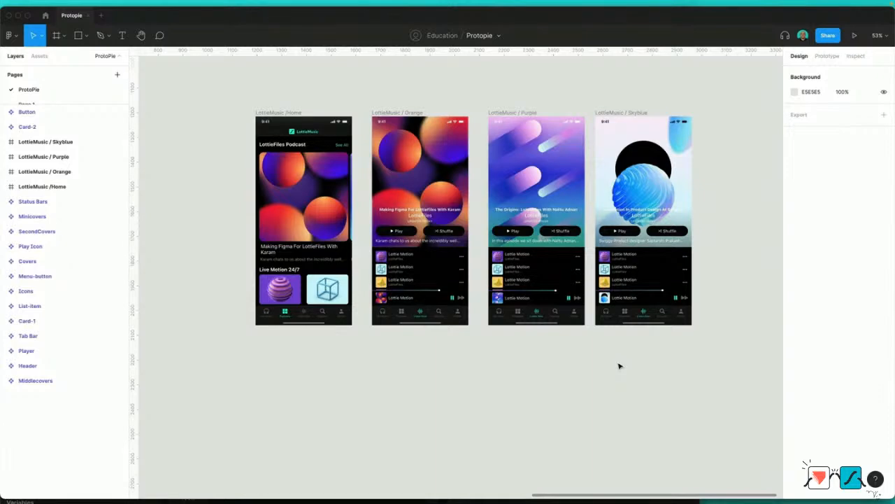
Step: Export the Home, Orange, Purple and Skyblue LottieMusic frames as four scenes with the ProtoPie plugin
{"action": "left_click_drag", "start_coordinate": [209, 86], "coordinate": [720, 369]}
{"action": "right_click", "coordinate": [543, 208]}
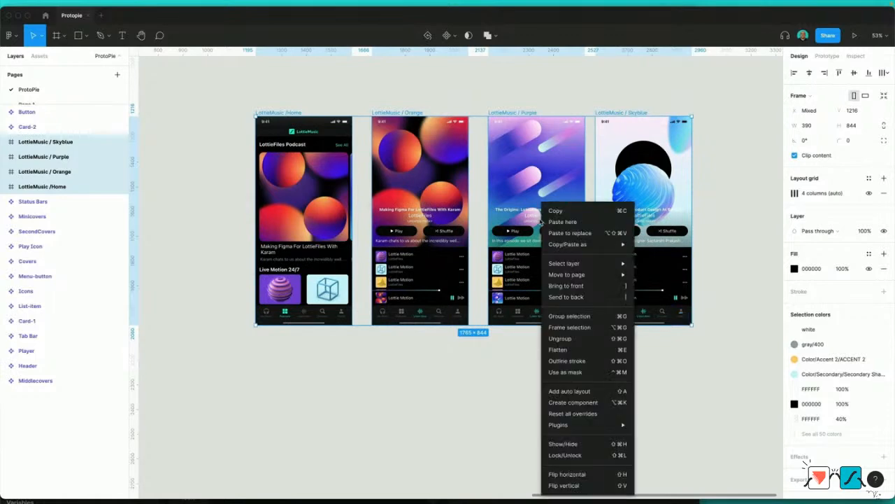
{"action": "mouse_move", "coordinate": [595, 424]}
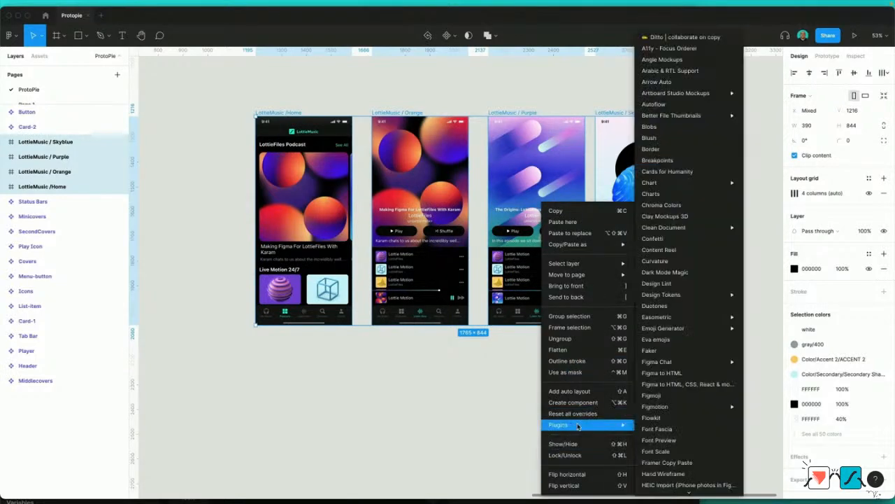
{"action": "scroll", "coordinate": [703, 431], "scroll_direction": "down", "scroll_amount": 5}
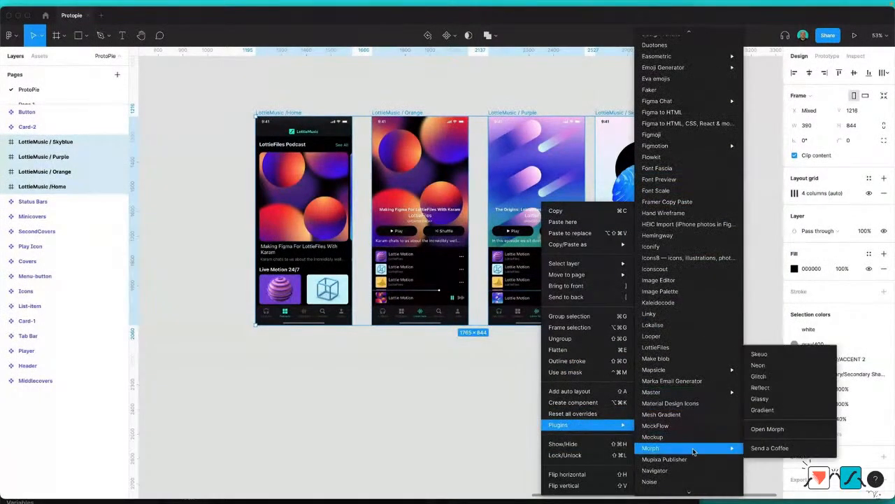
{"action": "scroll", "coordinate": [693, 446], "scroll_direction": "down", "scroll_amount": 5}
{"action": "left_click", "coordinate": [686, 451]}
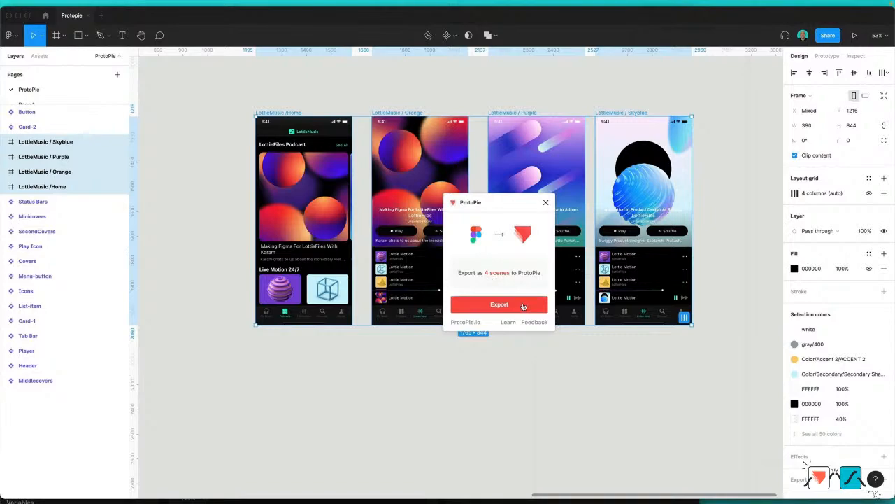
{"action": "left_click", "coordinate": [523, 306]}
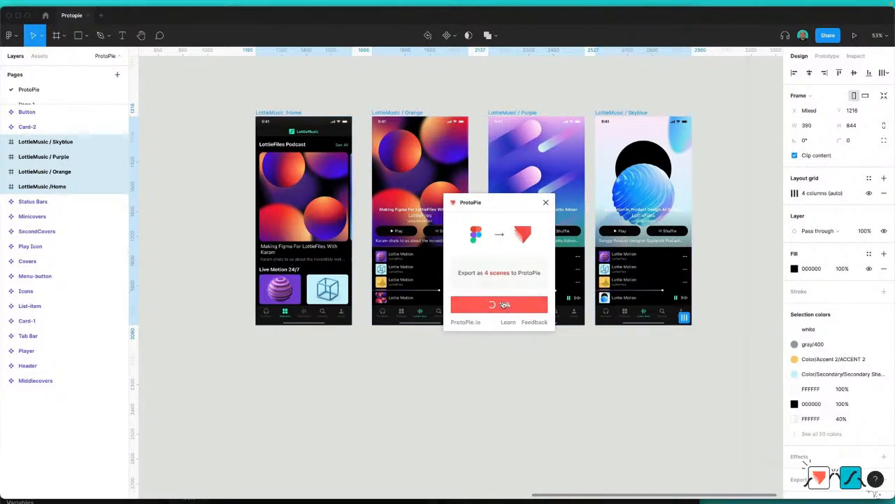
Step: Switch to ProtoPie and set the new prototype's device to iPhone 12/12 Pro, 390 × 844
{"action": "key", "text": "ctrl+Up"}
{"action": "left_click", "coordinate": [274, 203]}
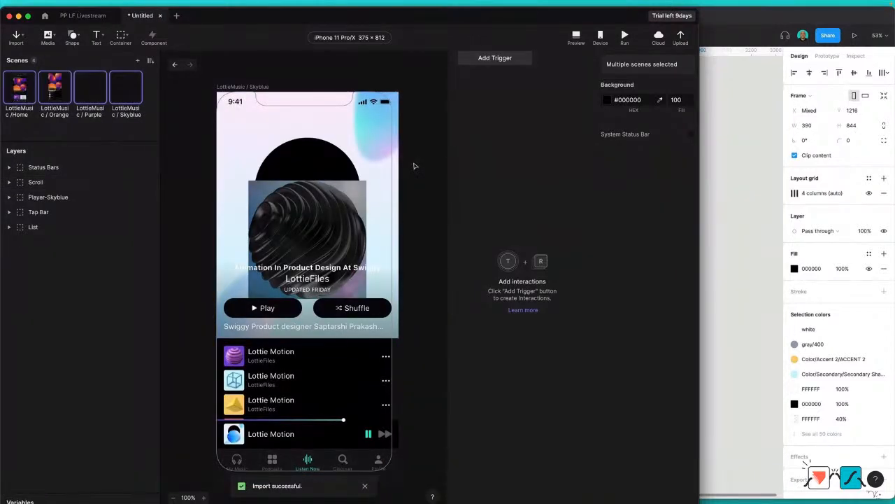
{"action": "left_click", "coordinate": [350, 38]}
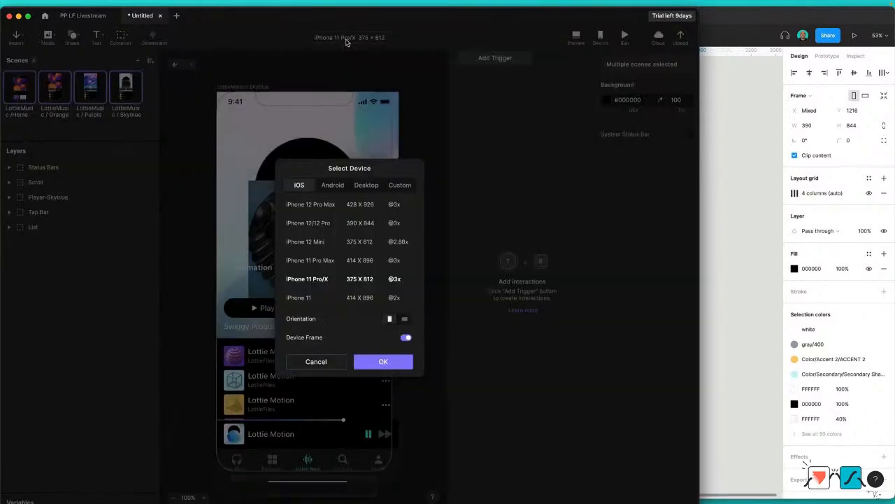
{"action": "left_click", "coordinate": [335, 186]}
{"action": "left_click", "coordinate": [365, 186]}
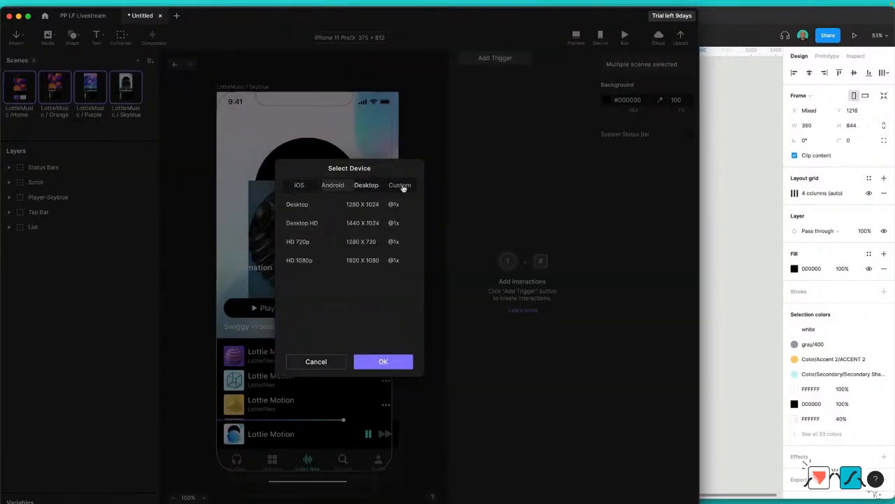
{"action": "left_click", "coordinate": [402, 186]}
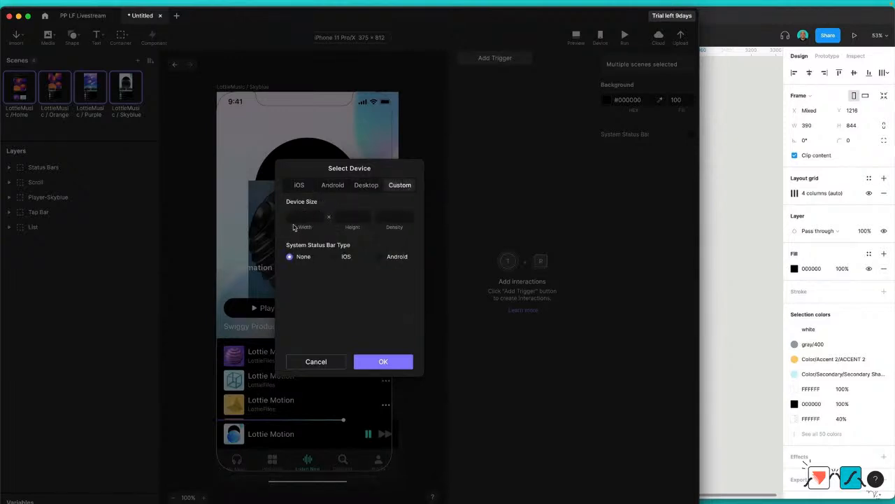
{"action": "left_click", "coordinate": [299, 185]}
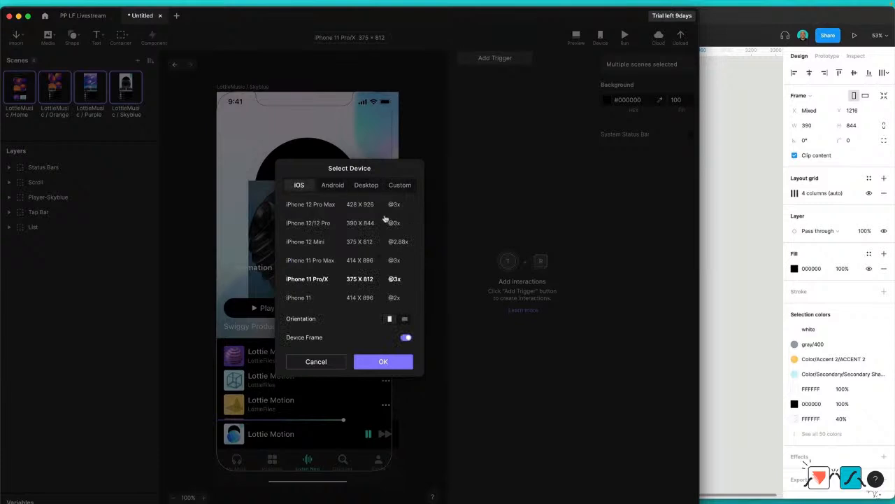
{"action": "left_click", "coordinate": [315, 225]}
{"action": "left_click", "coordinate": [394, 366]}
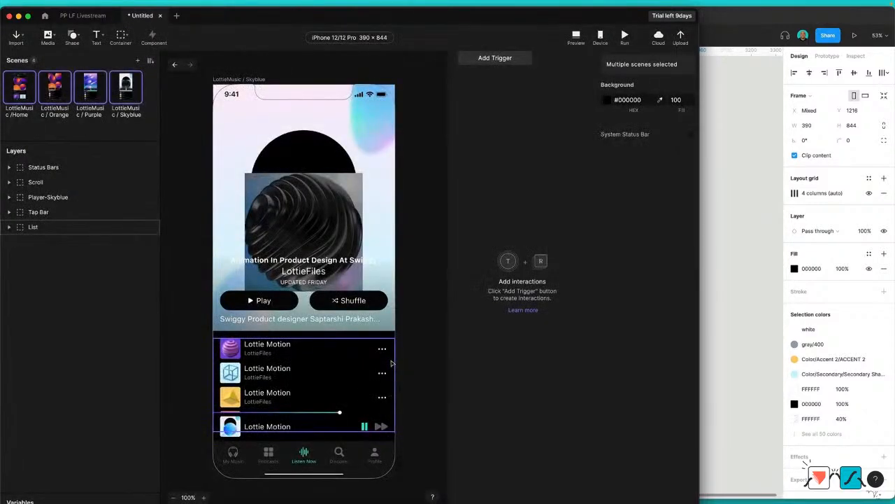
Step: Examine the imported Home, Orange, Purple and Skyblue scenes one after another
{"action": "left_click", "coordinate": [130, 131]}
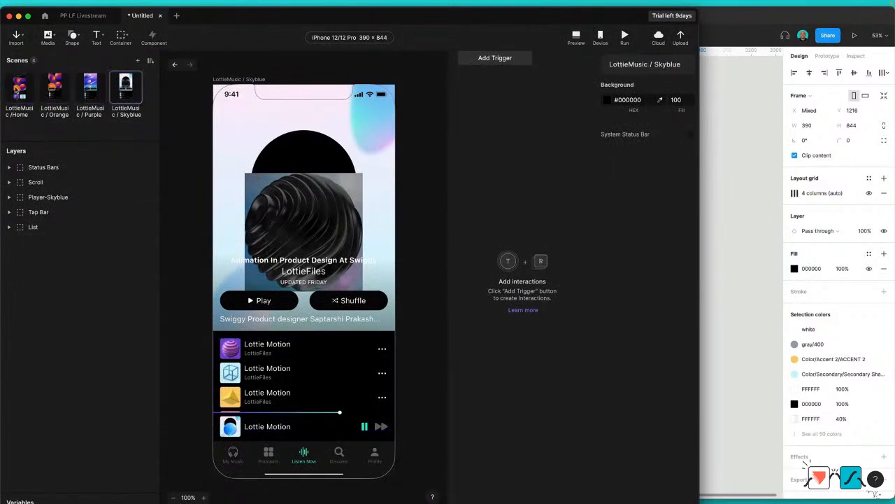
{"action": "left_click", "coordinate": [14, 88]}
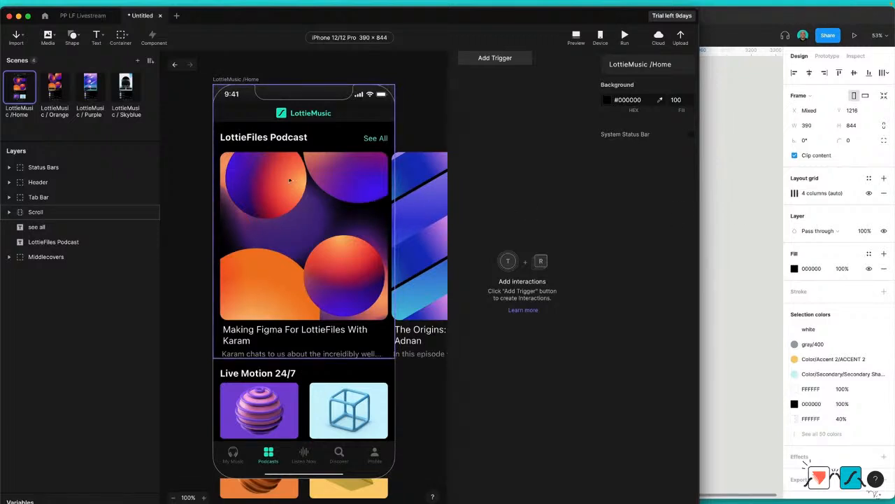
{"action": "left_click", "coordinate": [55, 88]}
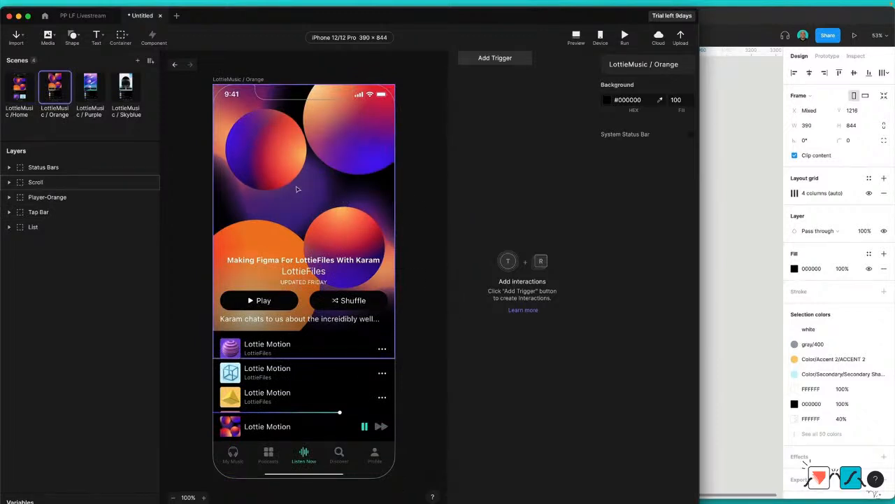
{"action": "left_click", "coordinate": [97, 88]}
{"action": "left_click", "coordinate": [126, 87]}
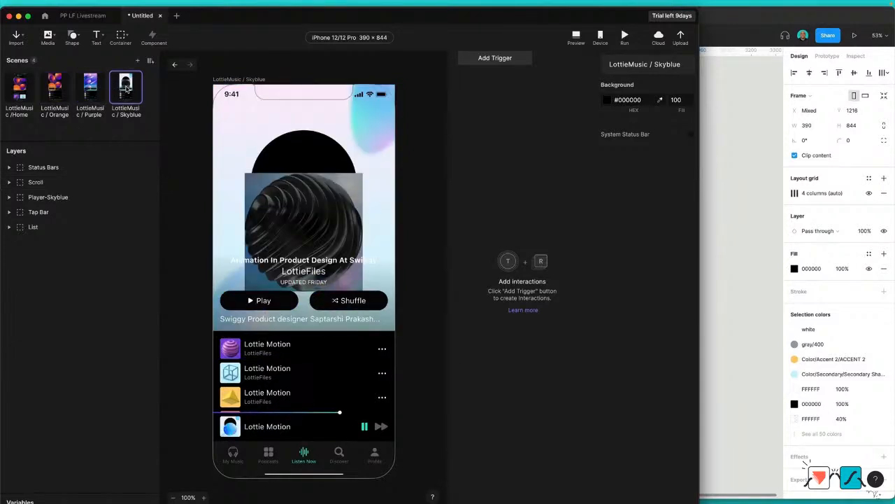
{"action": "left_click", "coordinate": [19, 87]}
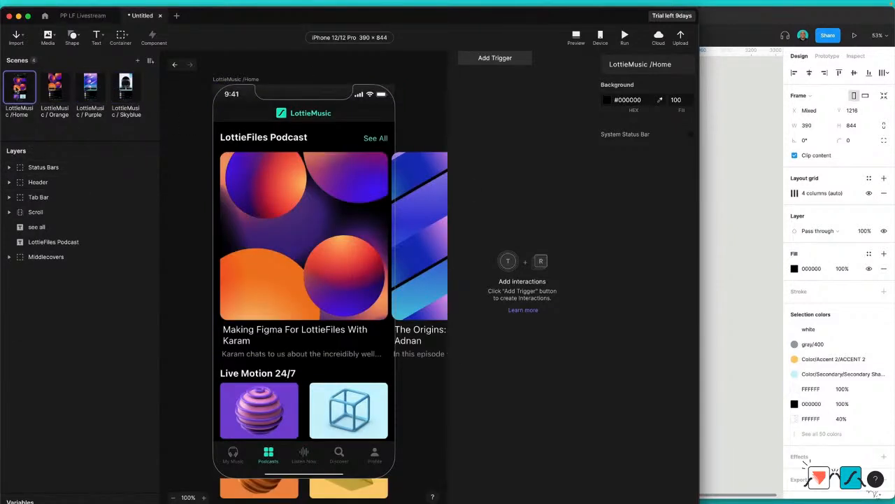
{"action": "left_click", "coordinate": [61, 90]}
{"action": "left_click", "coordinate": [88, 90]}
{"action": "left_click", "coordinate": [126, 91]}
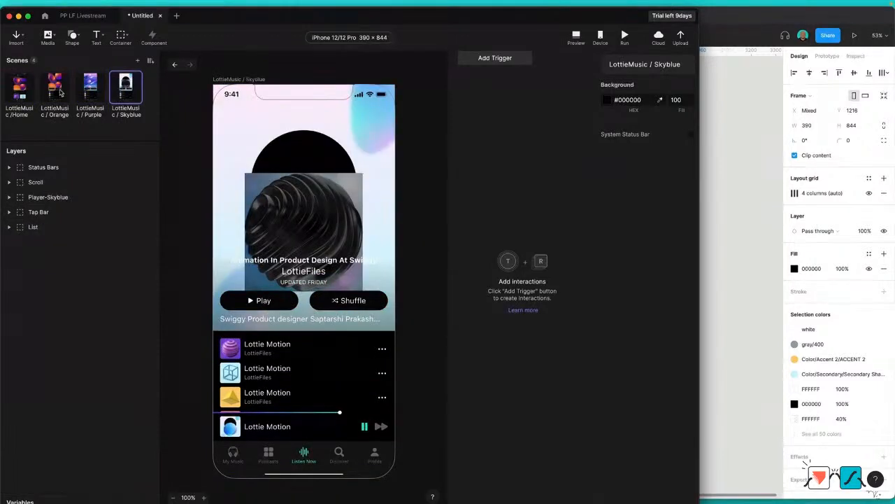
{"action": "left_click", "coordinate": [60, 91]}
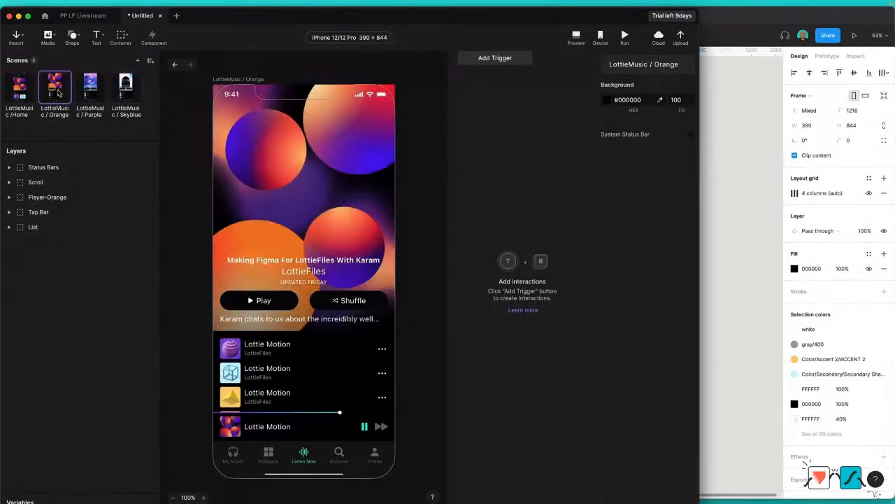
Step: Move the Scroll layer of the LottieMusic /Home scene to the top of the layer order, above Status Bars
{"action": "left_click", "coordinate": [21, 90]}
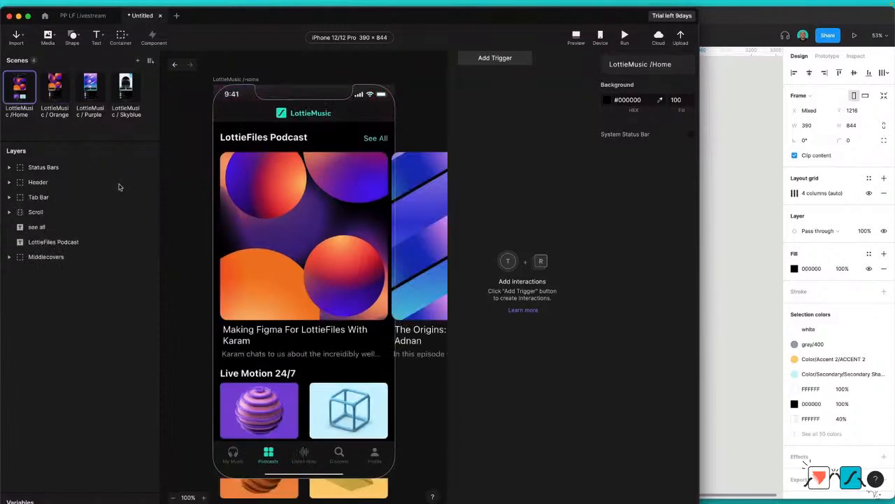
{"action": "left_click", "coordinate": [41, 213]}
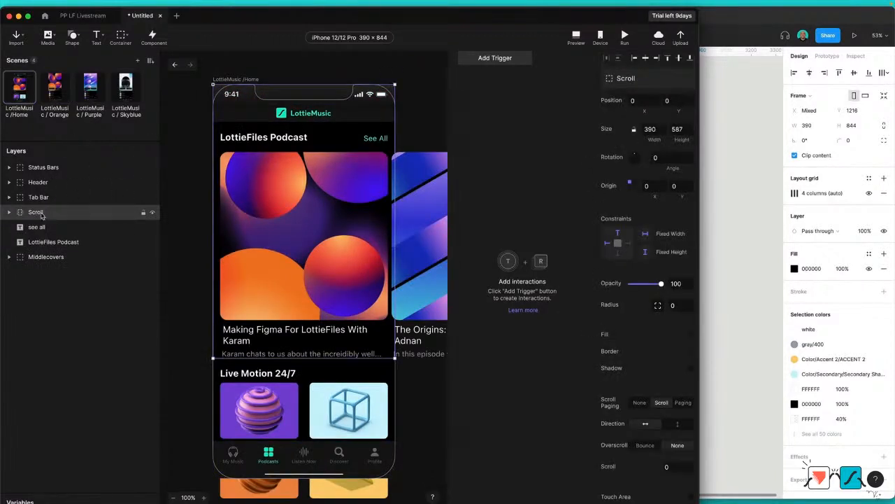
{"action": "left_click_drag", "start_coordinate": [36, 215], "coordinate": [37, 165]}
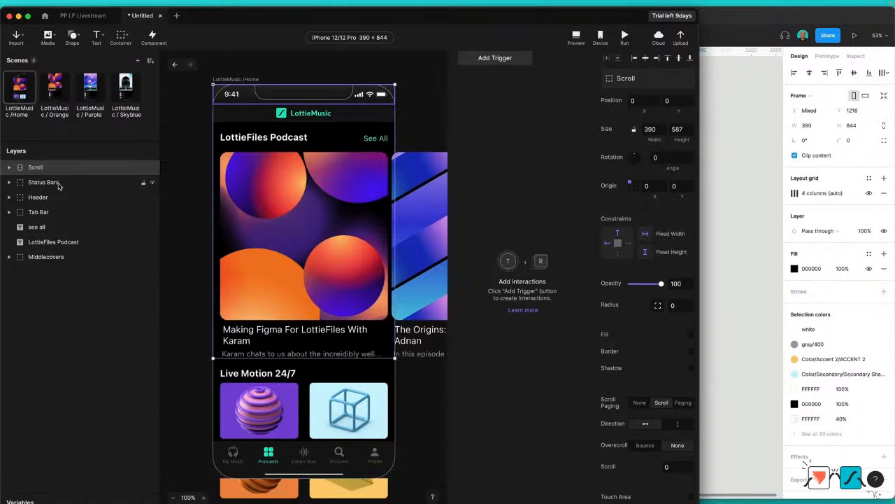
Step: Lock the Status Bars, Header, Tab Bar, see all and LottieFiles Podcast layers of the Home scene
{"action": "left_click", "coordinate": [59, 184]}
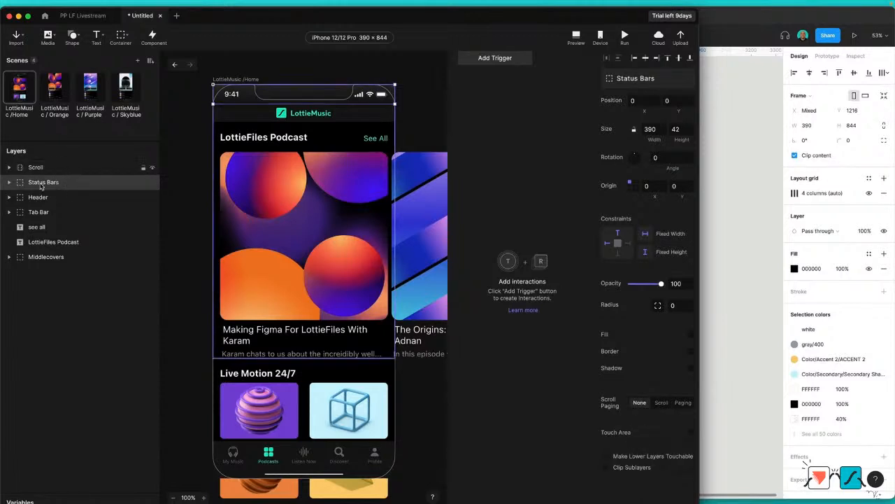
{"action": "left_click", "coordinate": [54, 242], "text": "shift"}
{"action": "right_click", "coordinate": [49, 233]}
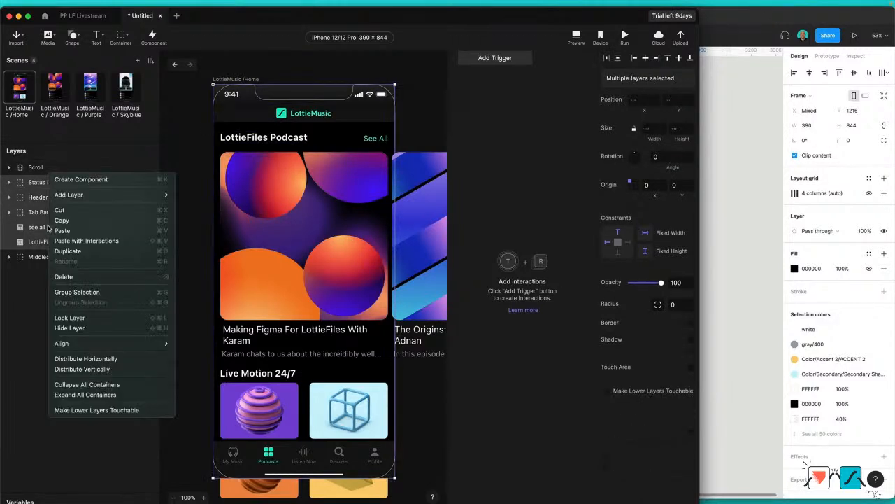
{"action": "left_click", "coordinate": [111, 319]}
{"action": "left_click", "coordinate": [119, 284]}
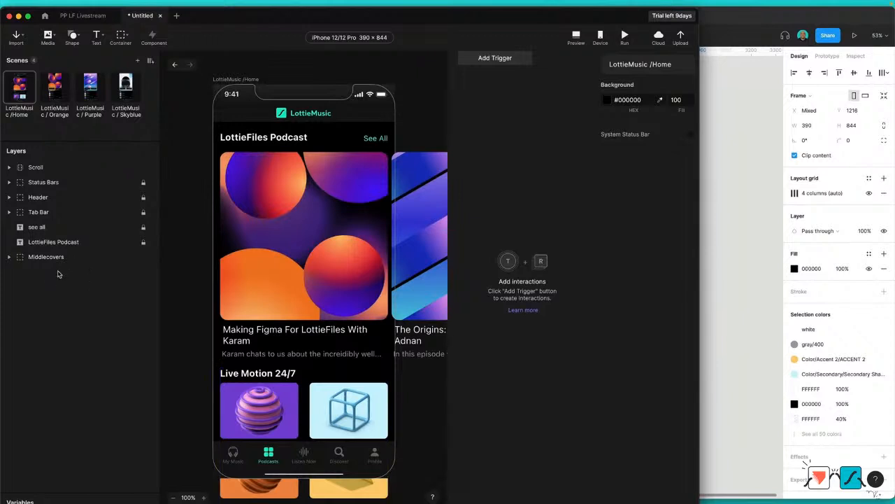
Step: Expand the Scroll container and reorder its contents as Card-1, Card-2, Card-3 from the top
{"action": "left_click", "coordinate": [9, 168]}
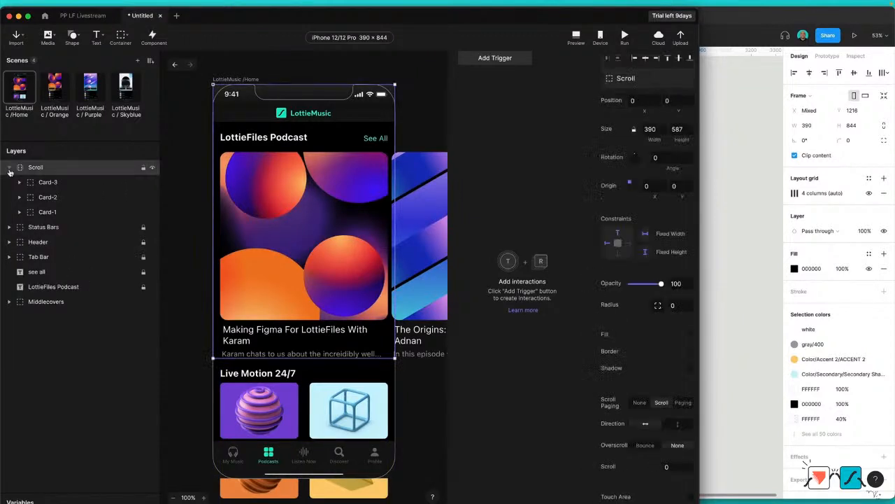
{"action": "left_click", "coordinate": [49, 213]}
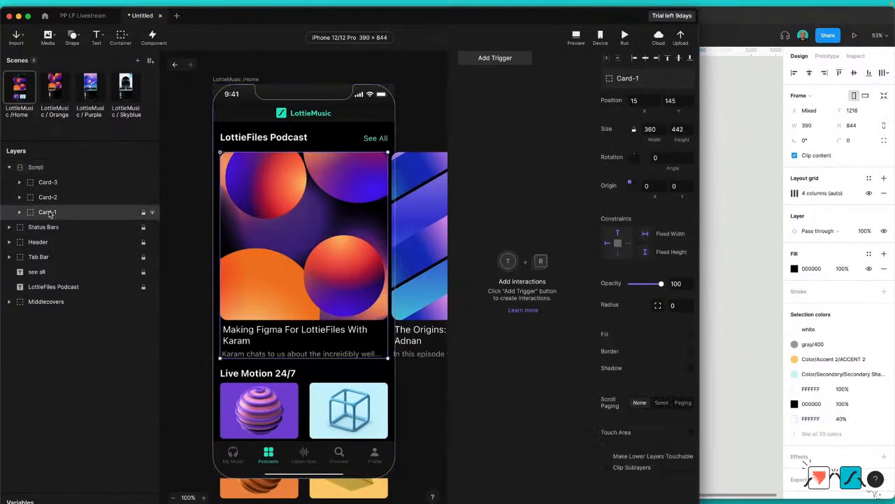
{"action": "left_click_drag", "start_coordinate": [46, 214], "coordinate": [45, 180]}
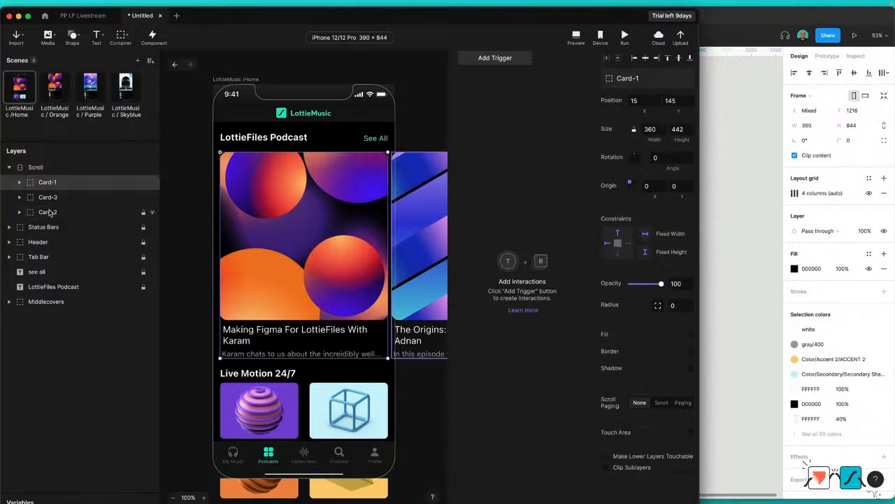
{"action": "left_click", "coordinate": [46, 214]}
{"action": "left_click_drag", "start_coordinate": [46, 214], "coordinate": [66, 199]}
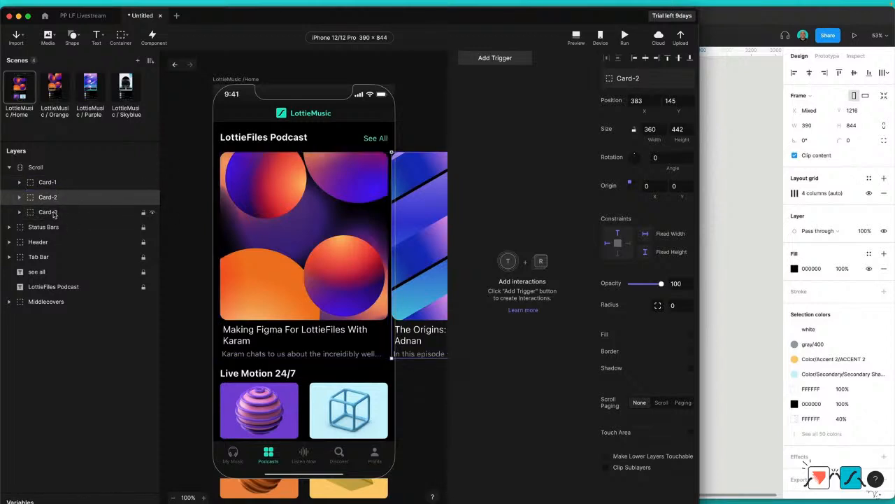
Step: Expand Card-1, Card-2, Card-3 and the Cover-main-orange container to inspect the cover layers nested inside
{"action": "left_click", "coordinate": [20, 183]}
{"action": "left_click", "coordinate": [64, 215]}
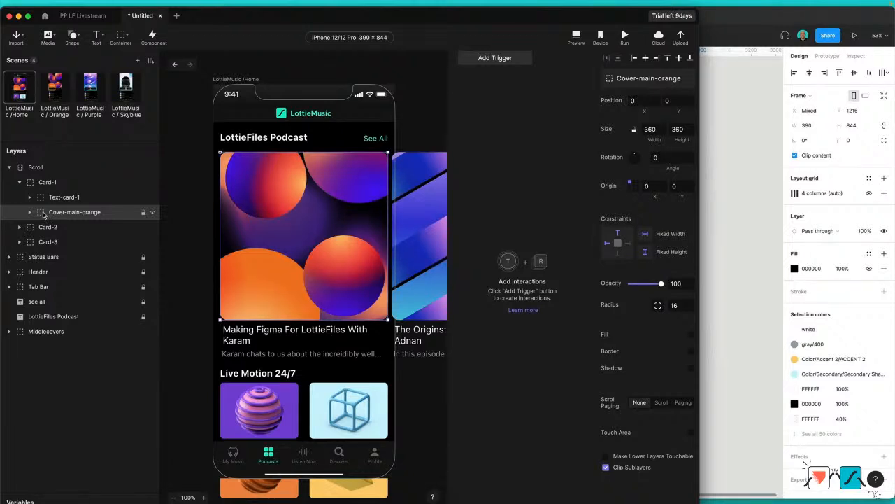
{"action": "left_click", "coordinate": [32, 214]}
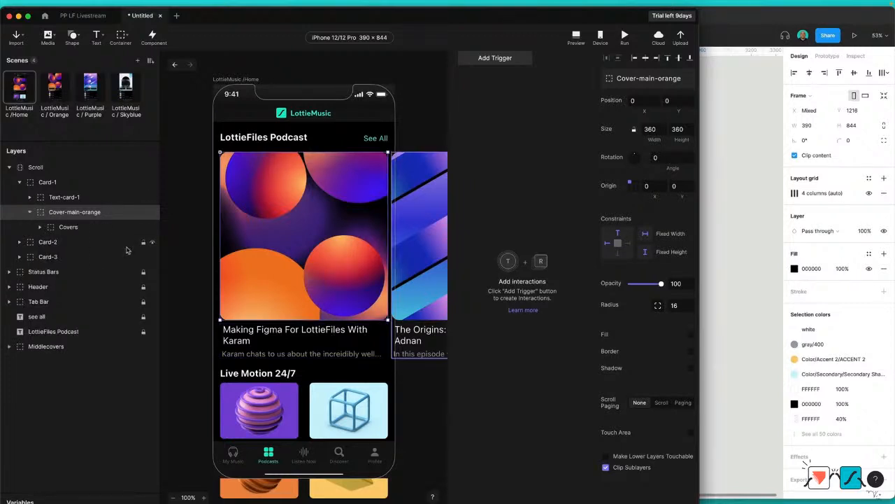
{"action": "left_click", "coordinate": [56, 230]}
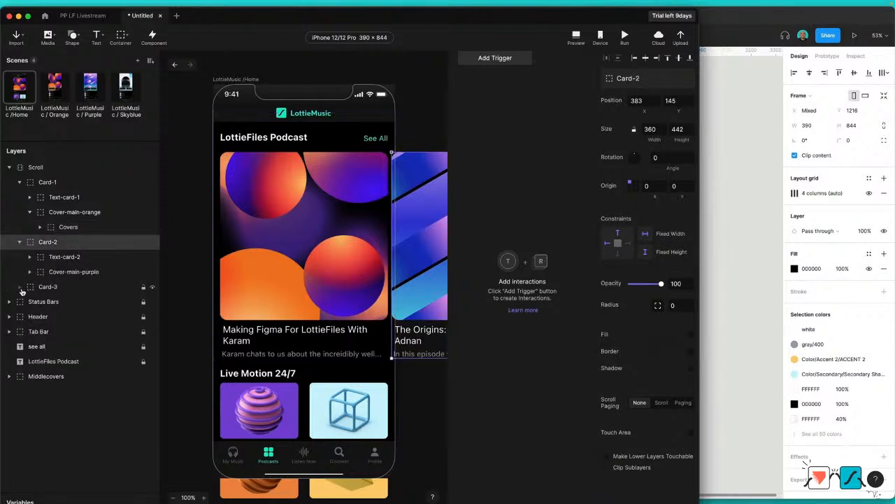
{"action": "left_click", "coordinate": [22, 292]}
{"action": "left_click", "coordinate": [71, 229]}
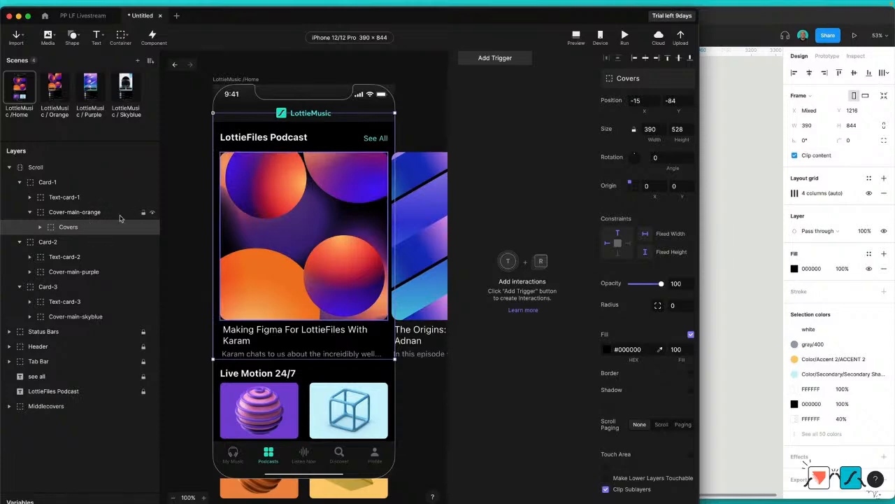
{"action": "left_click", "coordinate": [422, 86]}
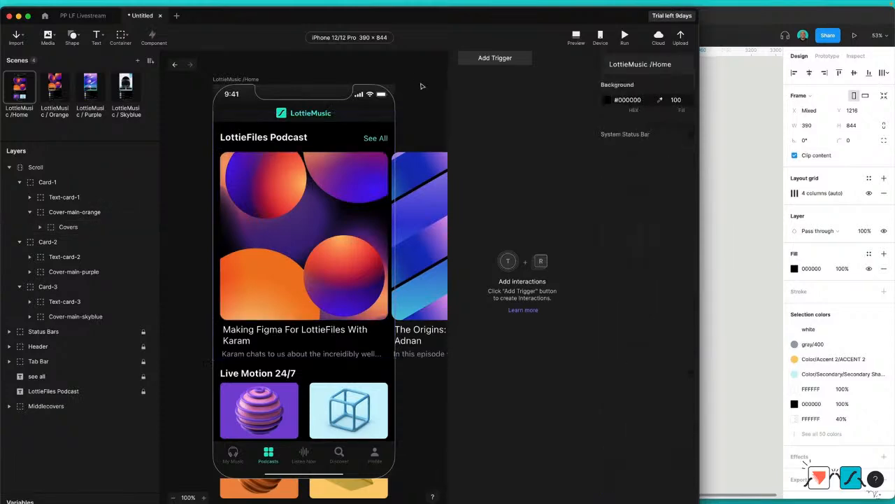
Step: Import orange-large.json, purple-large.json and Skyblue-large.json from the PP LF Livestream Assets folder into the Home scene as Lottie layers
{"action": "key", "text": "ctrl+Up"}
{"action": "left_click", "coordinate": [668, 98]}
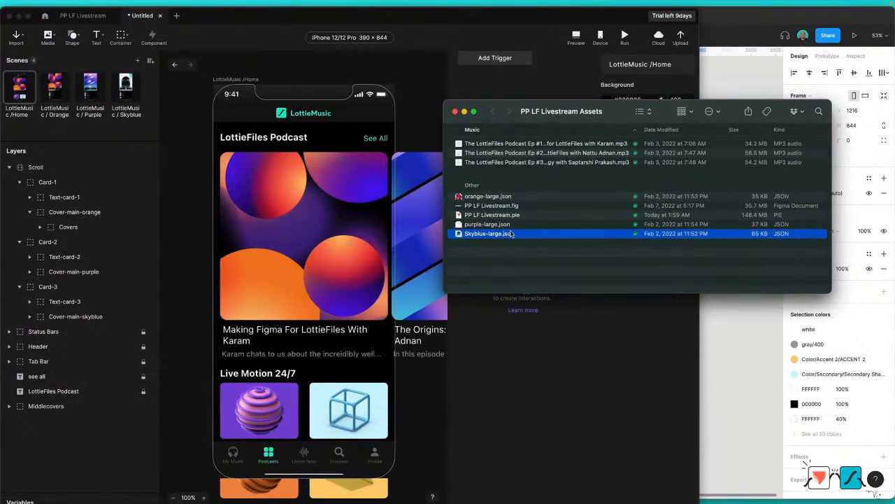
{"action": "left_click", "coordinate": [512, 226], "text": "shift"}
{"action": "left_click", "coordinate": [509, 198], "text": "super"}
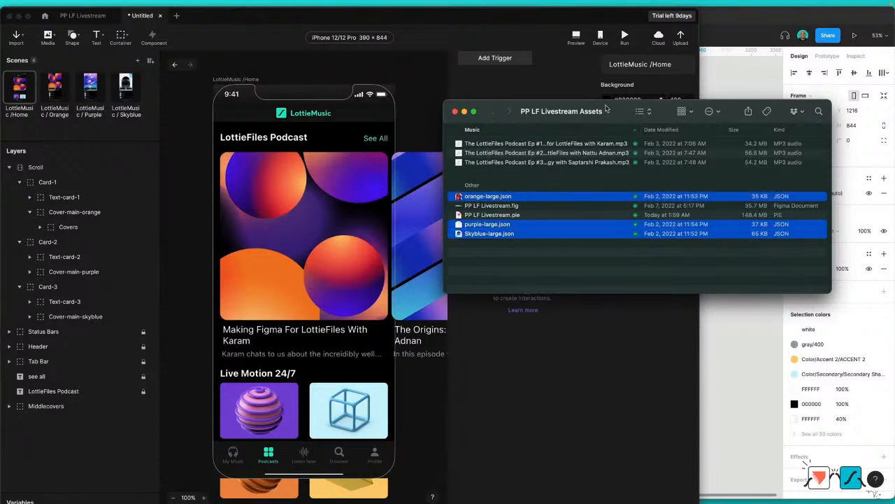
{"action": "left_click_drag", "start_coordinate": [506, 199], "coordinate": [364, 171]}
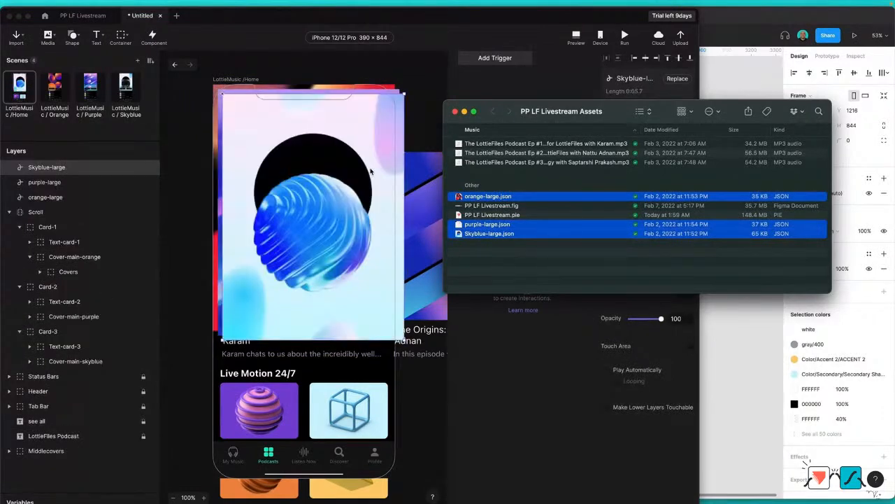
{"action": "left_click", "coordinate": [57, 35]}
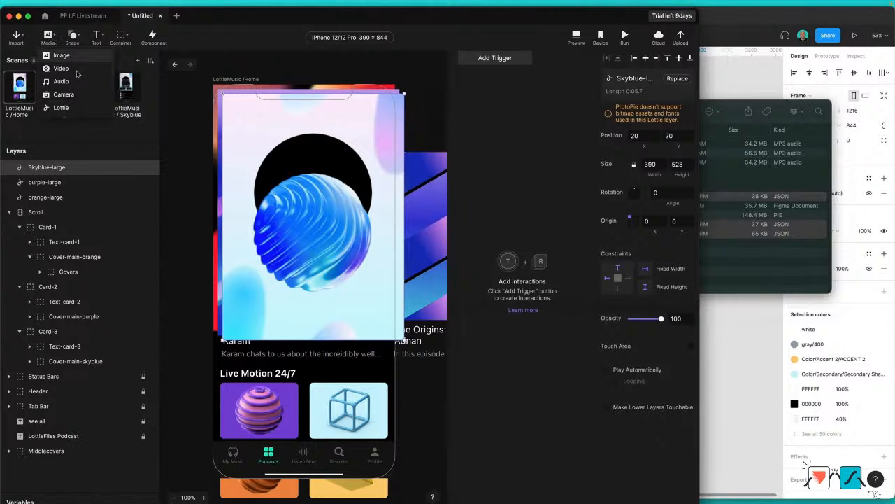
{"action": "left_click", "coordinate": [435, 117]}
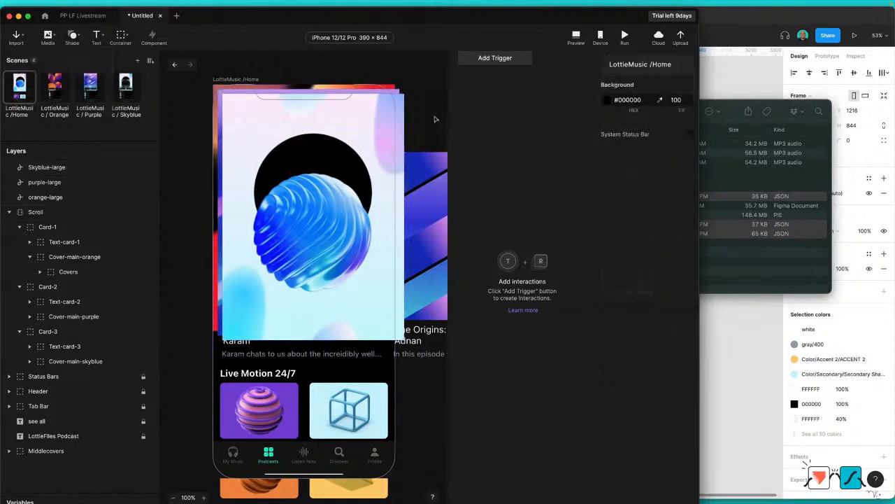
Step: Move the purple-large and Skyblue-large Lottie layers to position 0, 0 so they stack exactly over orange-large
{"action": "left_click", "coordinate": [52, 182]}
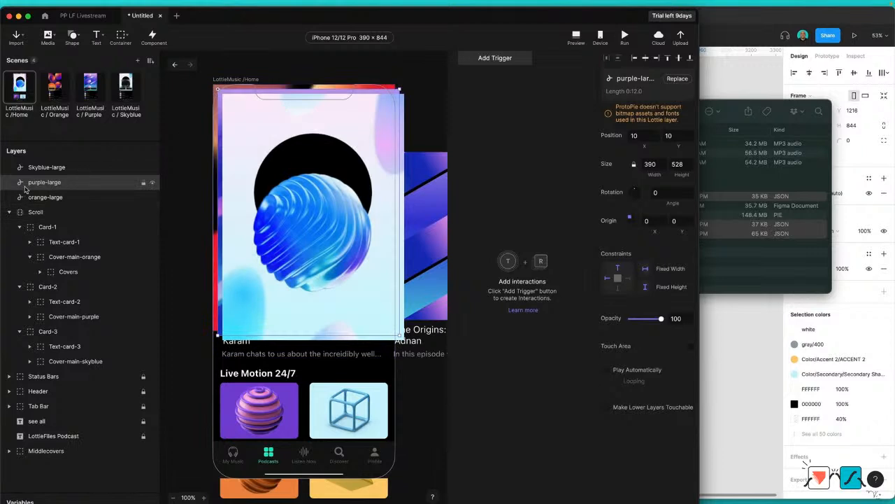
{"action": "left_click", "coordinate": [42, 169]}
{"action": "left_click_drag", "start_coordinate": [308, 172], "coordinate": [400, 186]}
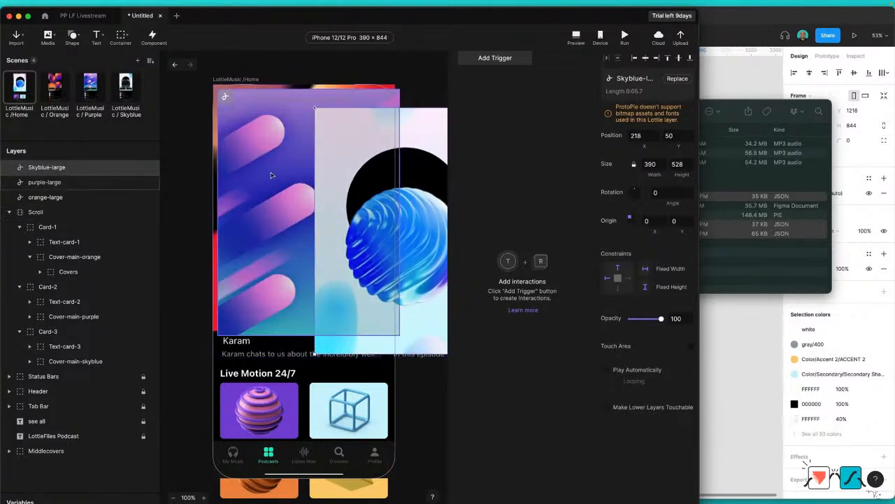
{"action": "left_click", "coordinate": [271, 175]}
{"action": "left_click_drag", "start_coordinate": [262, 169], "coordinate": [256, 165]}
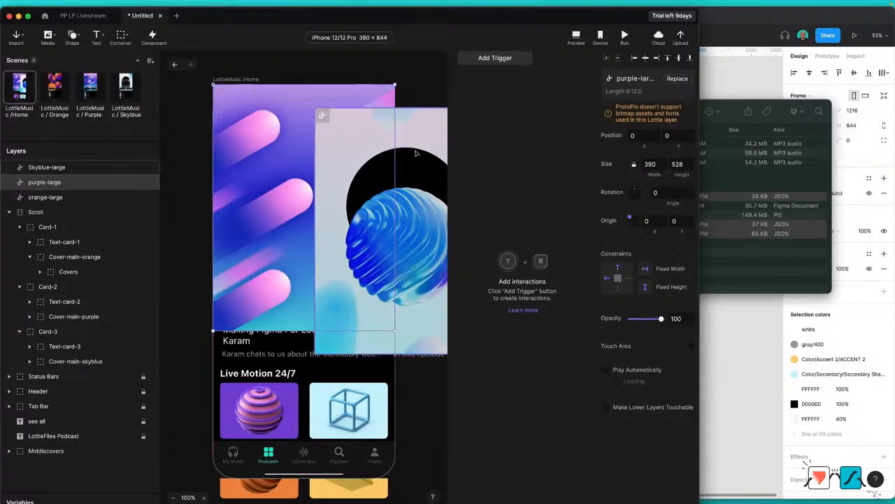
{"action": "left_click", "coordinate": [392, 129]}
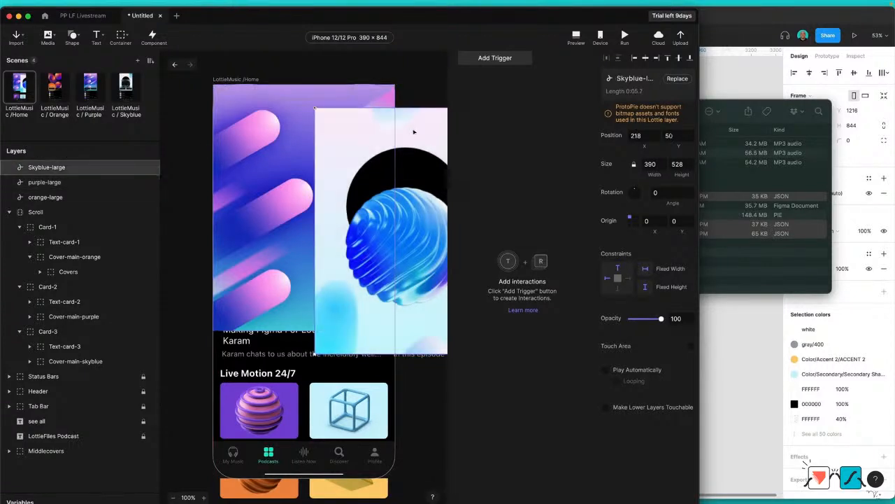
{"action": "left_click_drag", "start_coordinate": [400, 133], "coordinate": [319, 112]}
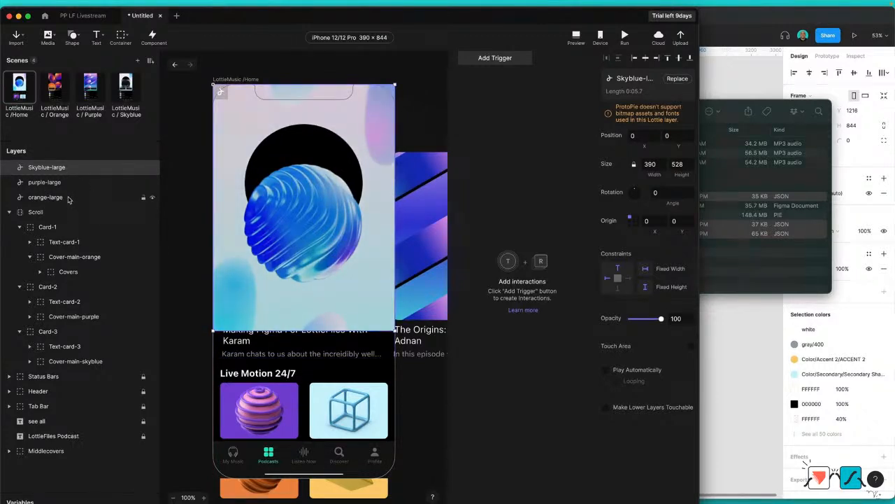
{"action": "left_click", "coordinate": [68, 198], "text": "shift"}
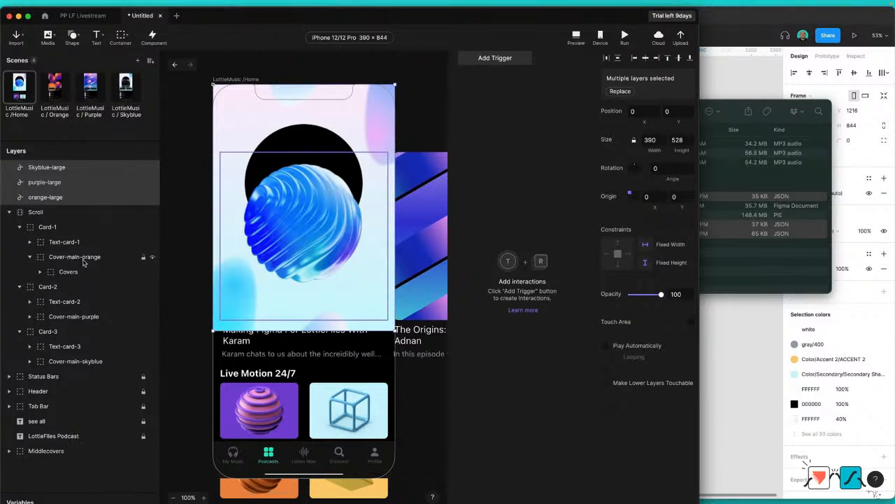
Step: Nest orange-large in Cover-main-orange, purple-large in Cover-main-purple and Skyblue-large in Cover-main-skyblue, each above its Covers layer
{"action": "left_click", "coordinate": [30, 318]}
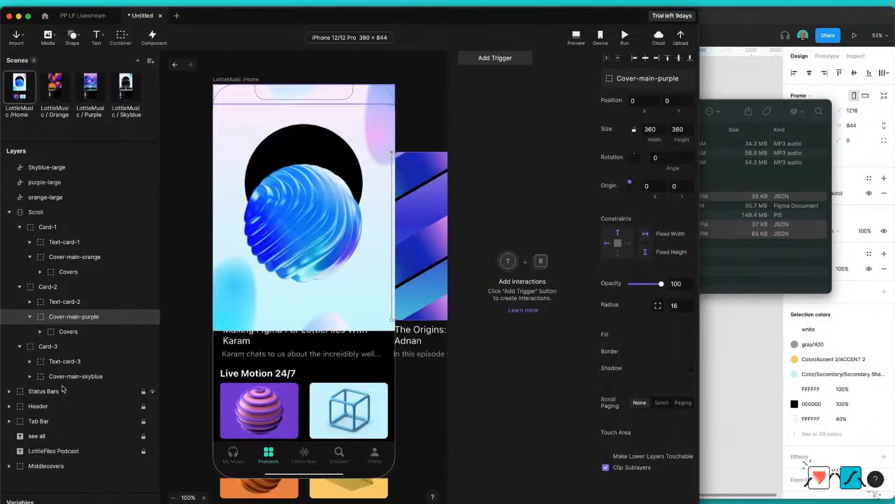
{"action": "left_click", "coordinate": [30, 376]}
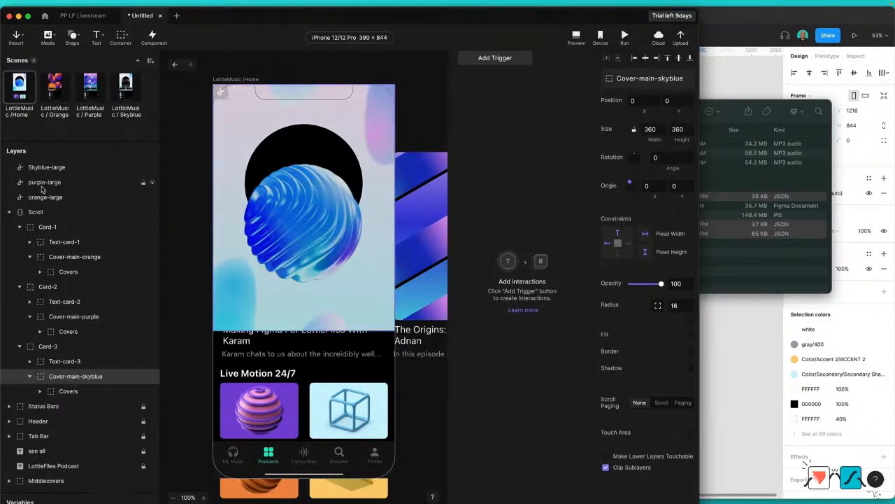
{"action": "left_click", "coordinate": [43, 184]}
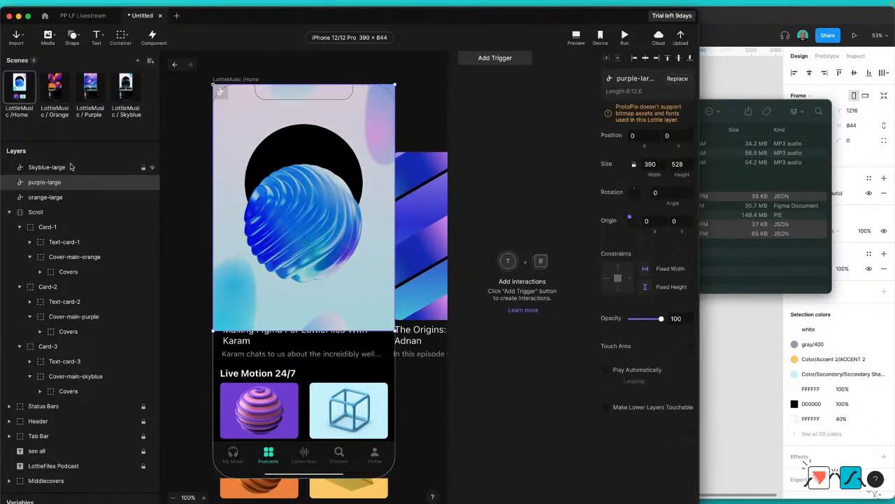
{"action": "left_click", "coordinate": [31, 198]}
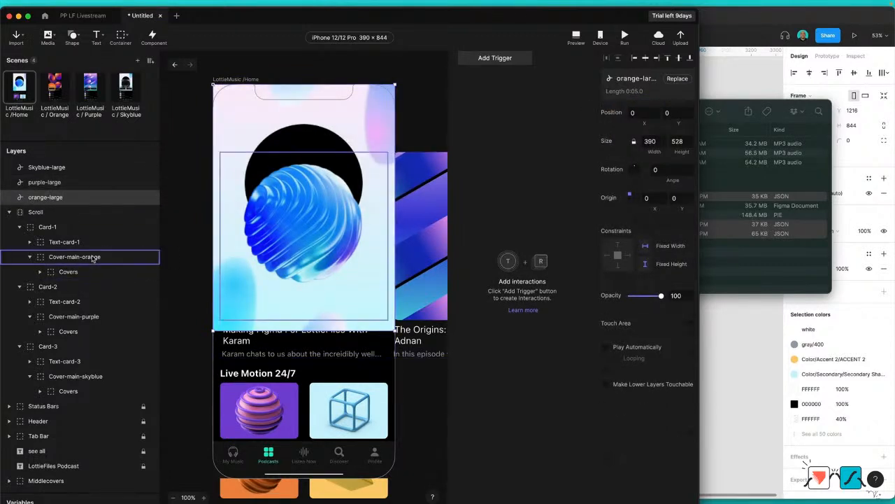
{"action": "left_click_drag", "start_coordinate": [93, 259], "coordinate": [94, 259]}
{"action": "left_click", "coordinate": [40, 184]}
{"action": "left_click_drag", "start_coordinate": [40, 183], "coordinate": [100, 316]}
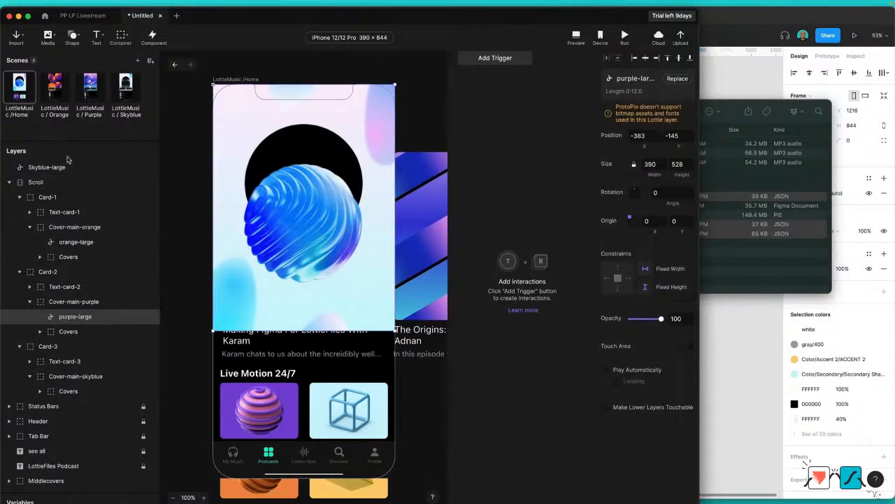
{"action": "left_click", "coordinate": [49, 168]}
{"action": "left_click_drag", "start_coordinate": [56, 173], "coordinate": [100, 378]}
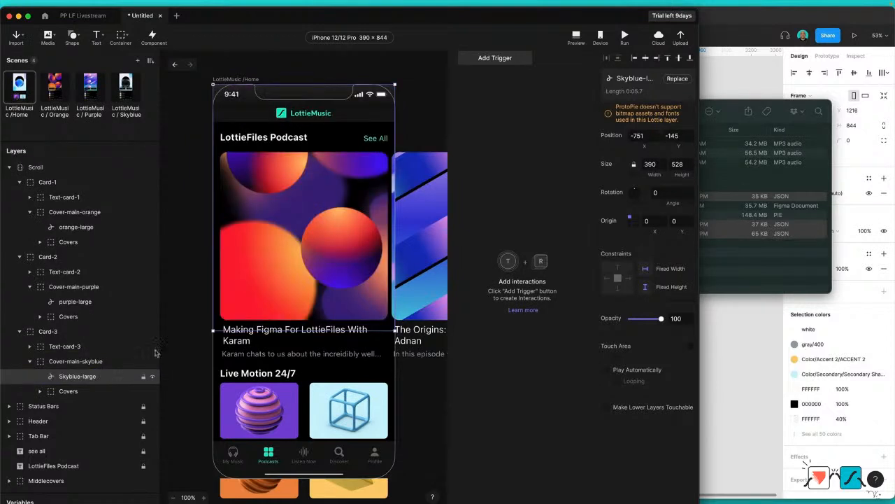
Step: Align orange-large and purple-large with the Covers layers in their own containers, at position -15, -84
{"action": "left_click", "coordinate": [80, 242]}
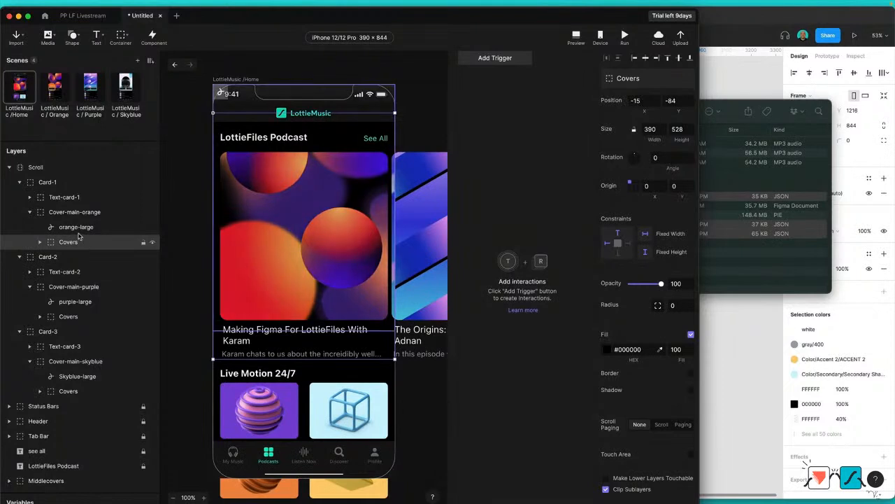
{"action": "left_click", "coordinate": [80, 227], "text": "shift"}
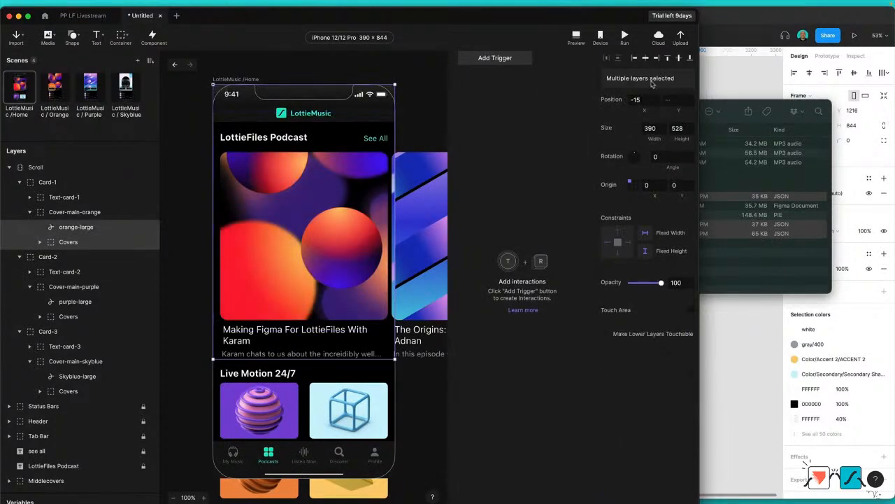
{"action": "left_click", "coordinate": [690, 60]}
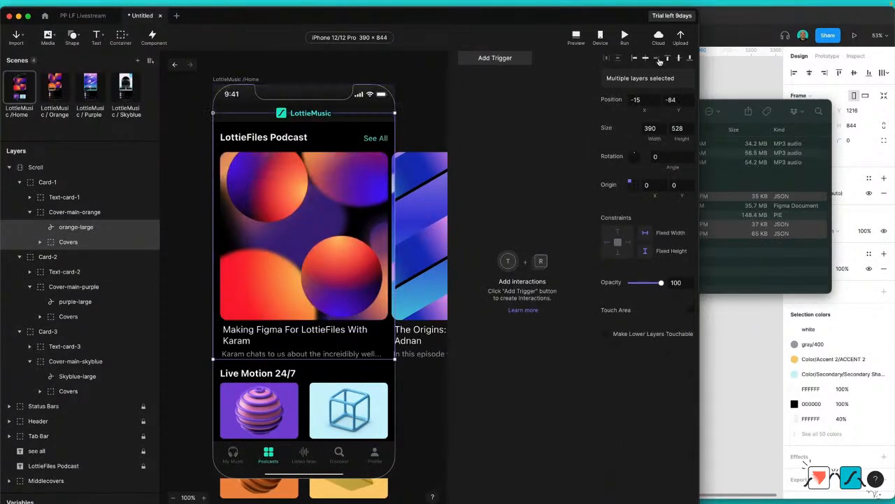
{"action": "left_click", "coordinate": [77, 316]}
{"action": "left_click", "coordinate": [80, 301], "text": "shift"}
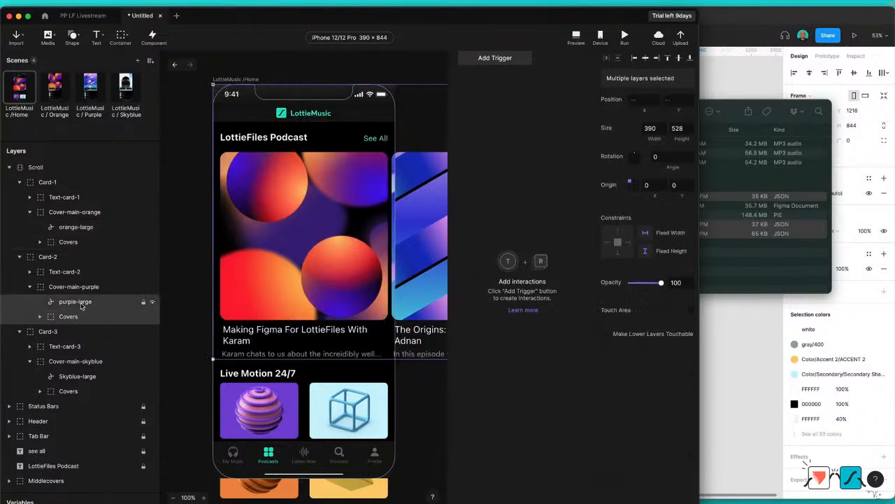
{"action": "left_click", "coordinate": [686, 61]}
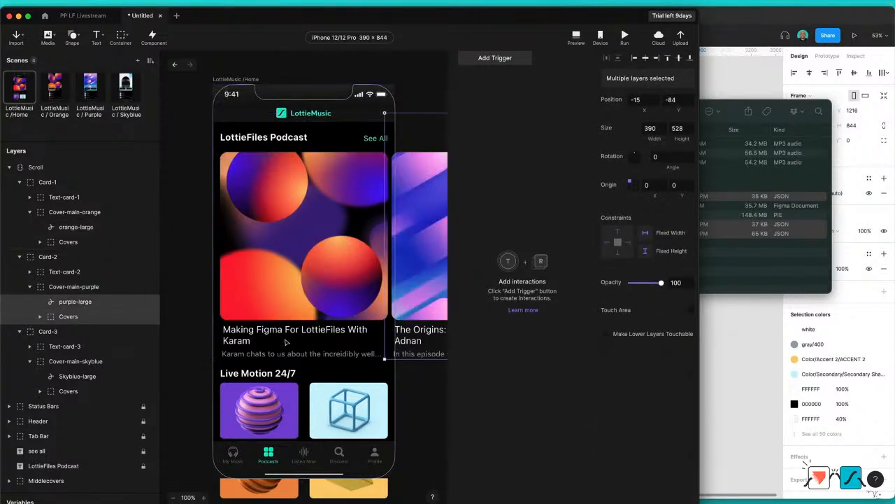
Step: Align Skyblue-large with the Covers layer in Cover-main-skyblue and check the position of both layers
{"action": "left_click", "coordinate": [67, 391]}
{"action": "left_click", "coordinate": [74, 376], "text": "shift"}
{"action": "left_click", "coordinate": [668, 59]}
{"action": "left_click", "coordinate": [121, 377]}
{"action": "left_click", "coordinate": [101, 393]}
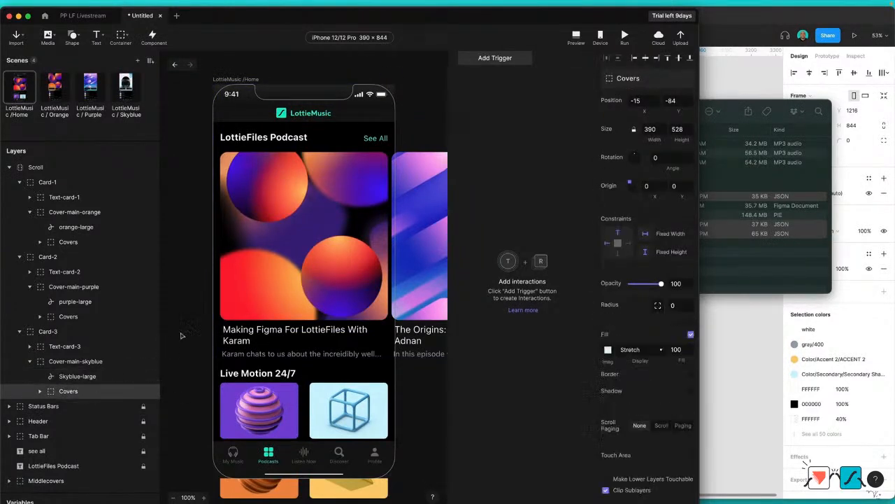
Step: Delete the Covers layers from Cover-main-orange, Cover-main-purple and Cover-main-skyblue
{"action": "left_click", "coordinate": [105, 320], "text": "shift"}
{"action": "left_click", "coordinate": [120, 243], "text": "shift"}
{"action": "key", "text": "Delete"}
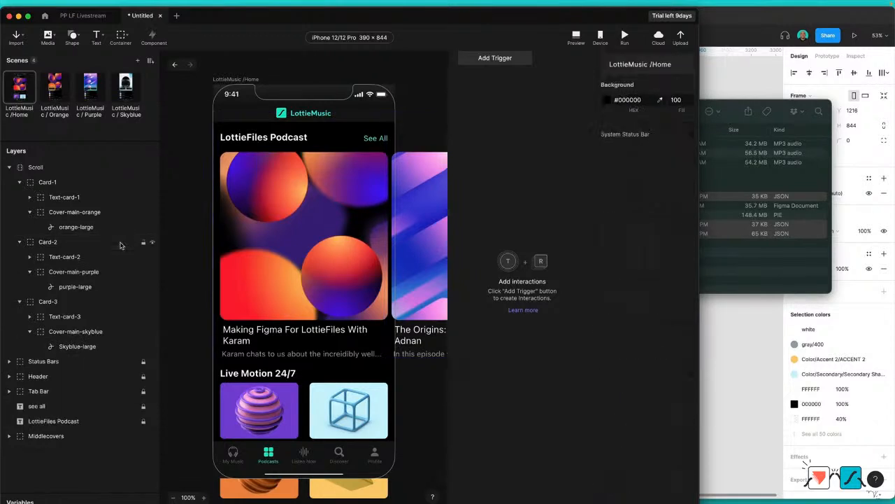
Step: Make orange-large, purple-large and Skyblue-large play automatically with looping, and check the animated cards in the preview
{"action": "left_click", "coordinate": [105, 229]}
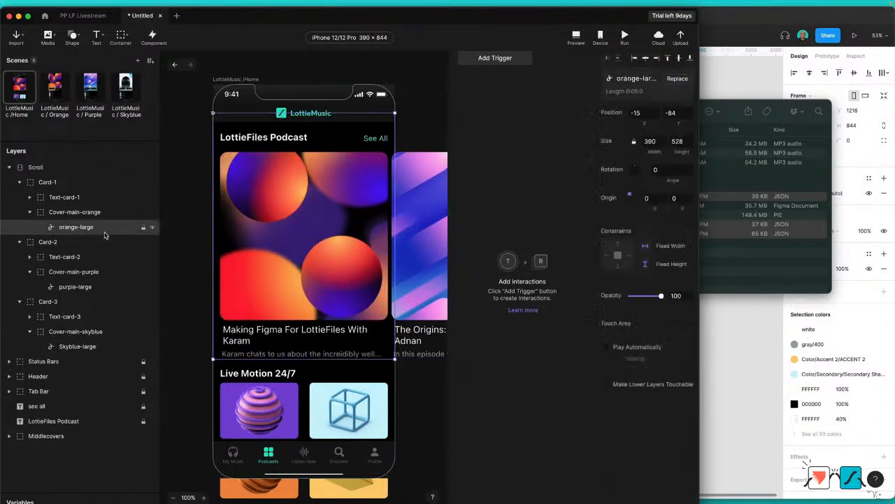
{"action": "left_click", "coordinate": [103, 287], "text": "shift"}
{"action": "left_click", "coordinate": [89, 348], "text": "shift"}
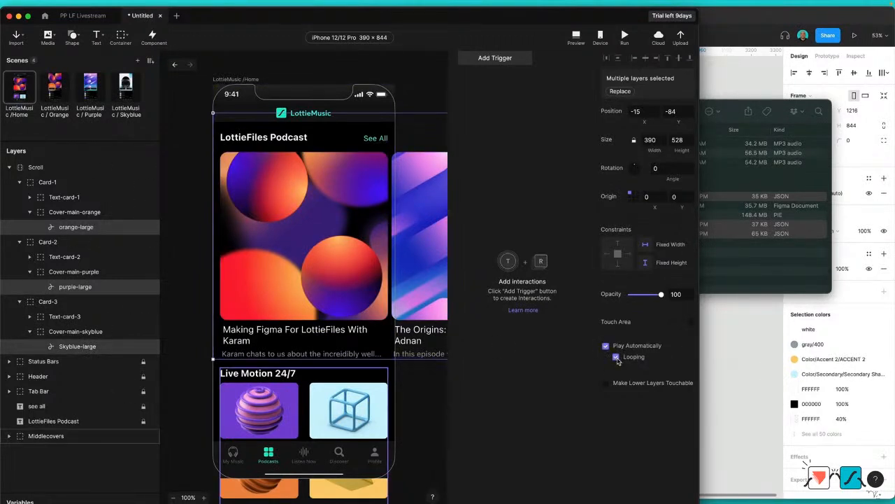
{"action": "left_click", "coordinate": [626, 38]}
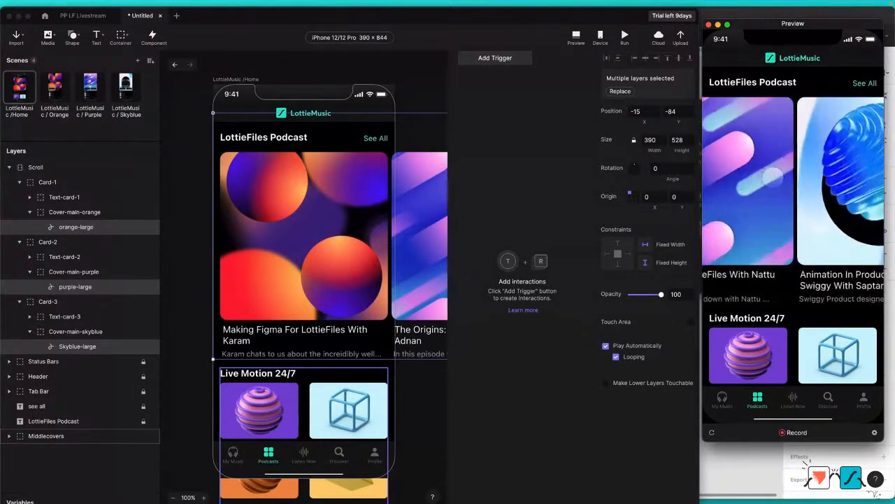
{"action": "left_click_drag", "start_coordinate": [773, 178], "coordinate": [826, 184]}
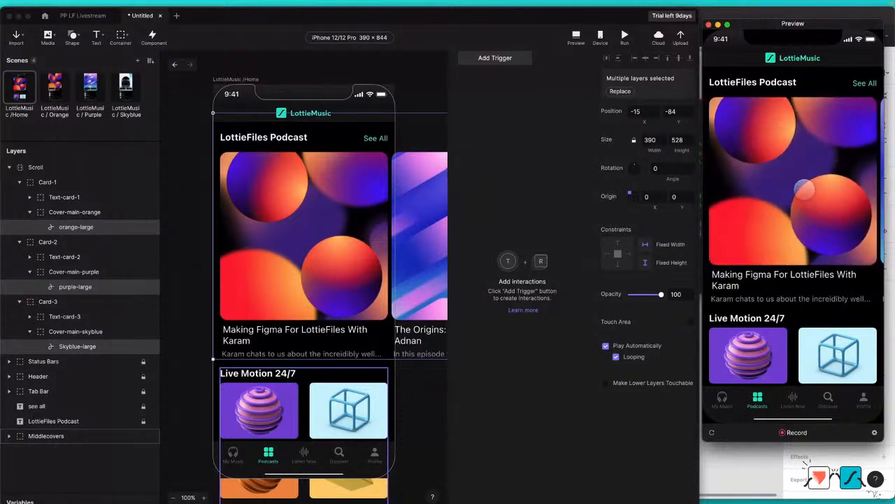
Step: Select the Scroll container, review its scroll settings and swipe through the podcast cards in the preview
{"action": "left_click", "coordinate": [48, 170]}
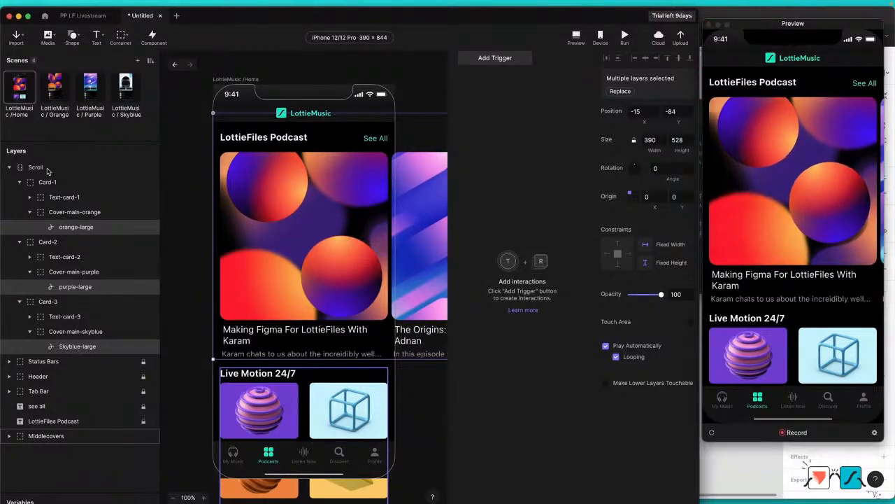
{"action": "left_click", "coordinate": [48, 169]}
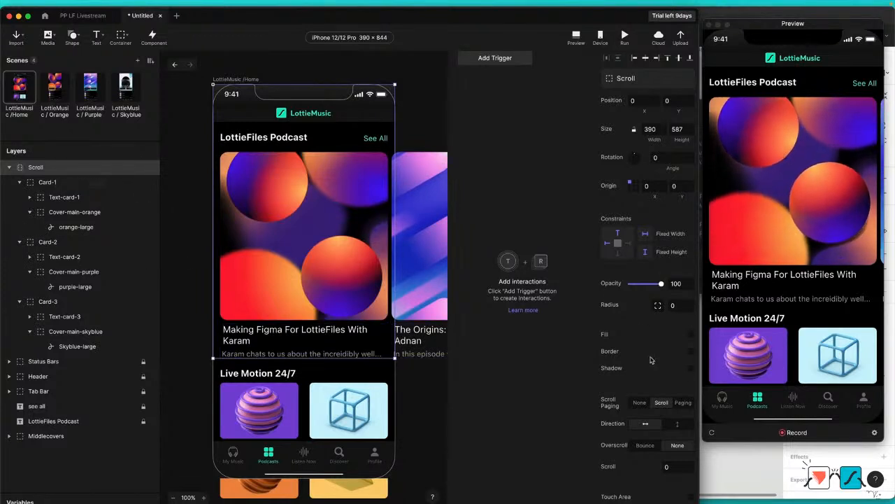
{"action": "scroll", "coordinate": [650, 360], "scroll_direction": "down", "scroll_amount": 2}
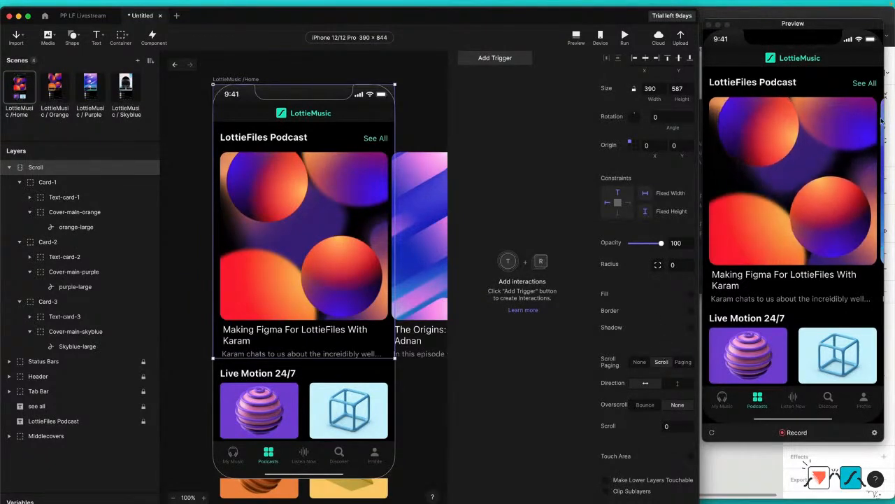
{"action": "left_click", "coordinate": [833, 158]}
{"action": "left_click_drag", "start_coordinate": [833, 159], "coordinate": [721, 160]}
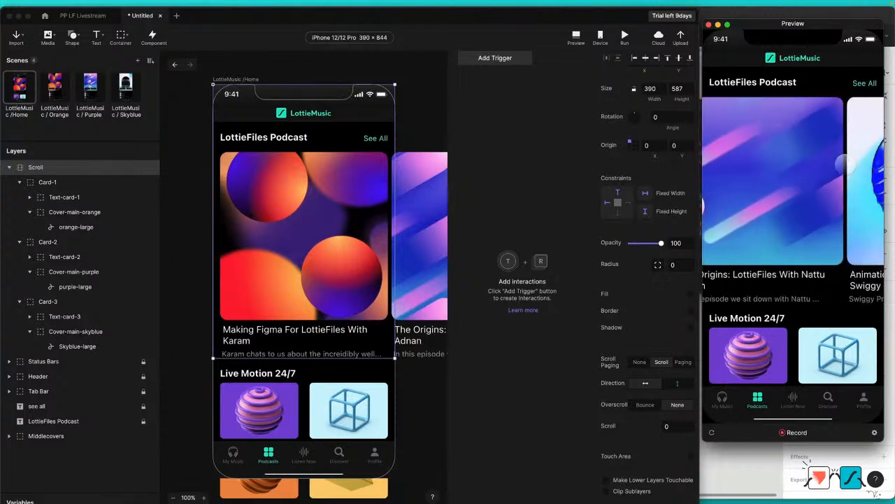
{"action": "left_click_drag", "start_coordinate": [845, 164], "coordinate": [728, 167]}
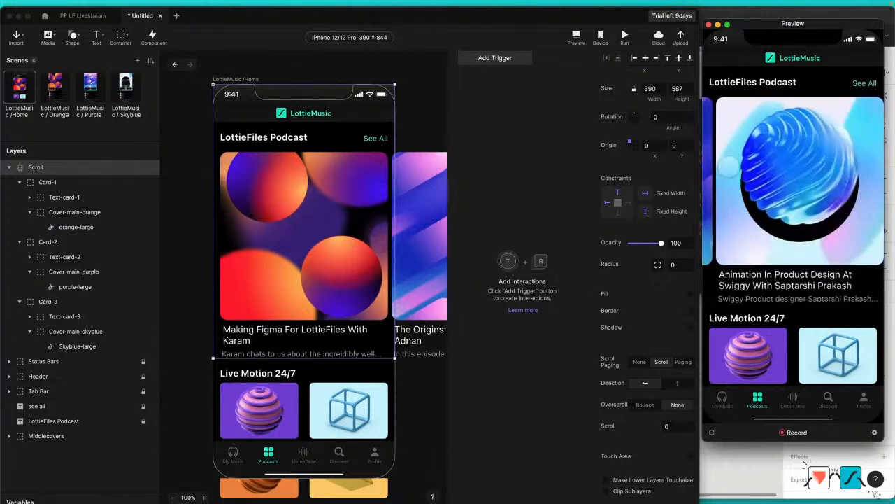
Step: Switch the Scroll container to Paging with a custom page size of 368 and test swiping the cards in the preview
{"action": "left_click", "coordinate": [683, 362]}
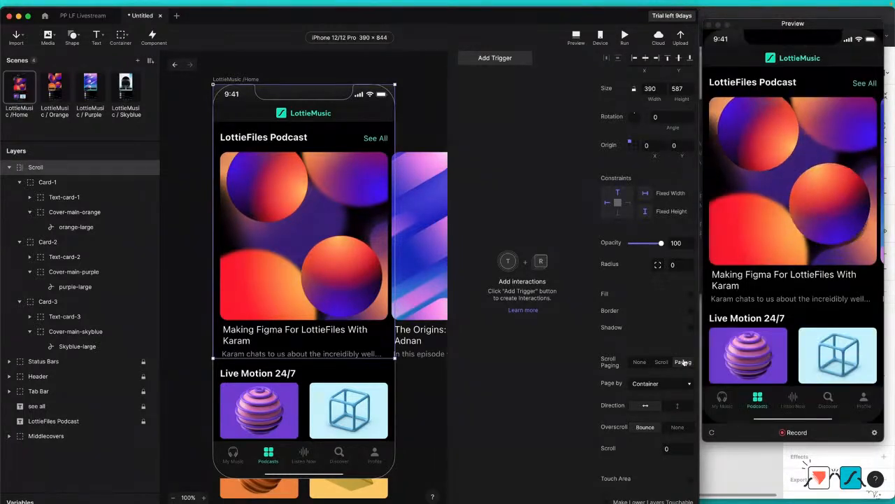
{"action": "left_click", "coordinate": [679, 384]}
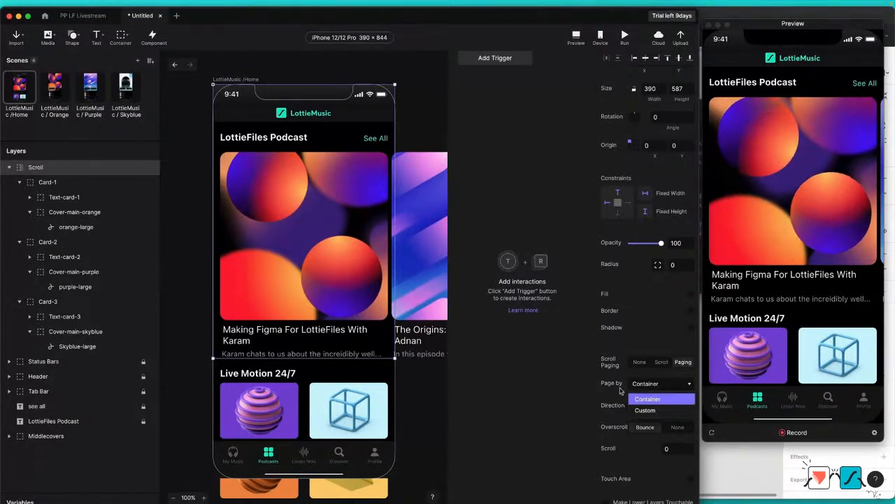
{"action": "left_click", "coordinate": [646, 411]}
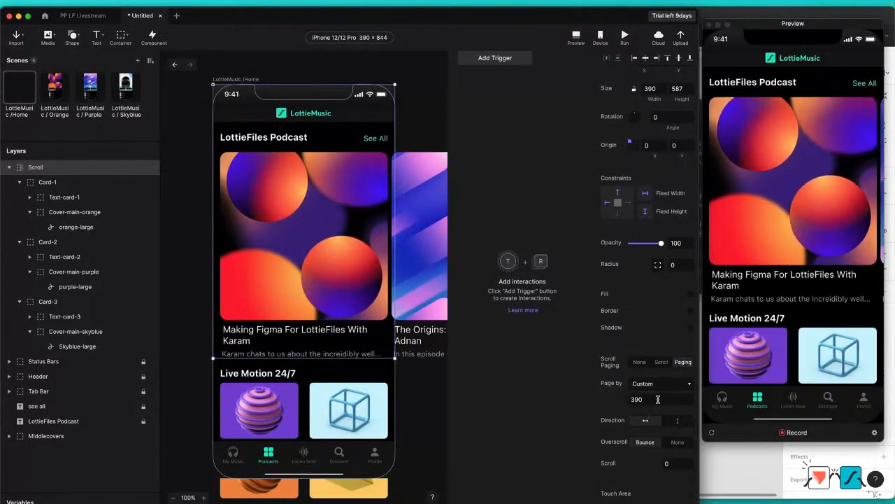
{"action": "double_click", "coordinate": [657, 399]}
{"action": "type", "text": "3"}
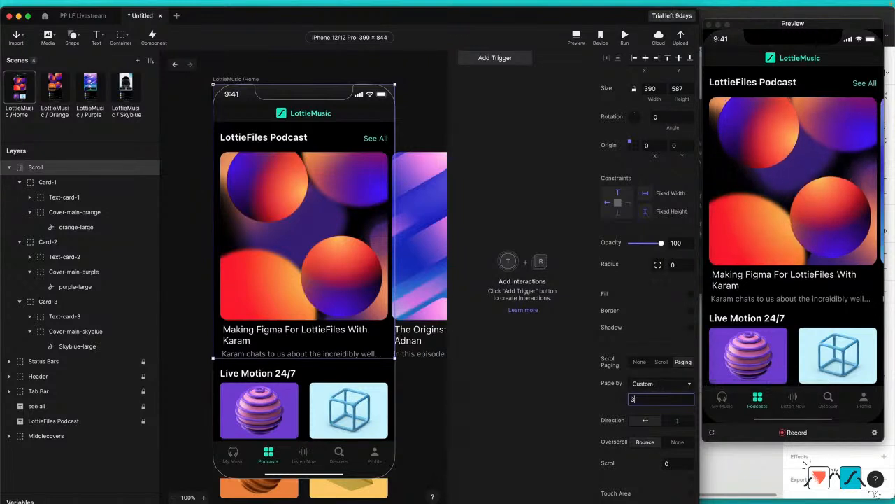
{"action": "type", "text": "68"}
{"action": "key", "text": "Return"}
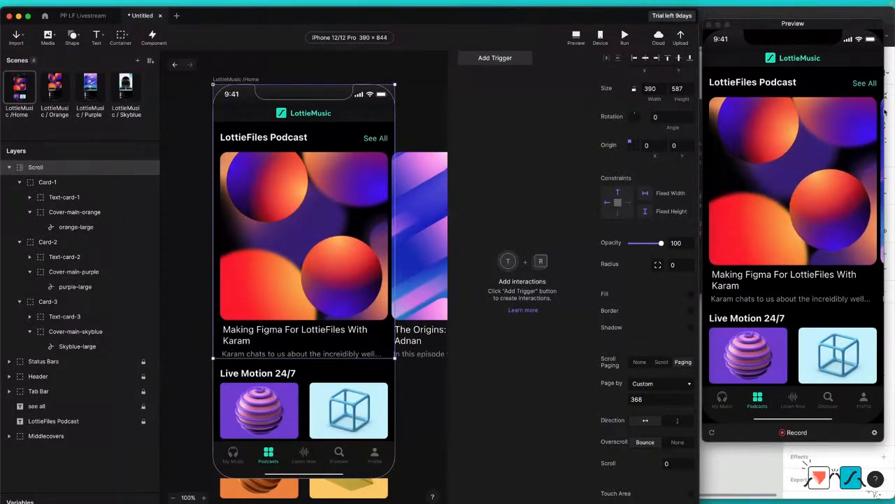
{"action": "left_click", "coordinate": [834, 212]}
{"action": "mouse_move", "coordinate": [834, 212]}
{"action": "left_mouse_down"}
{"action": "mouse_move", "coordinate": [768, 213]}
{"action": "mouse_move", "coordinate": [845, 208]}
{"action": "left_mouse_up"}
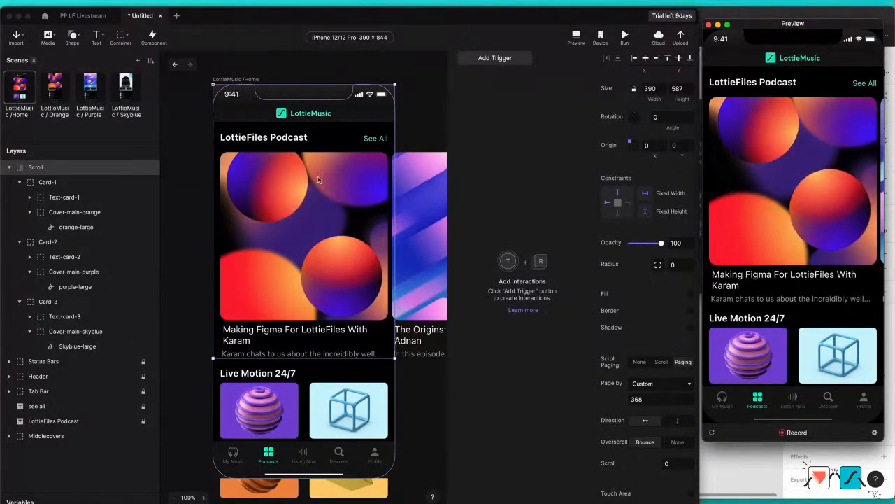
Step: Add a Tap trigger to the Card-1 container in the Home scene
{"action": "left_click", "coordinate": [74, 186]}
{"action": "left_click", "coordinate": [74, 183]}
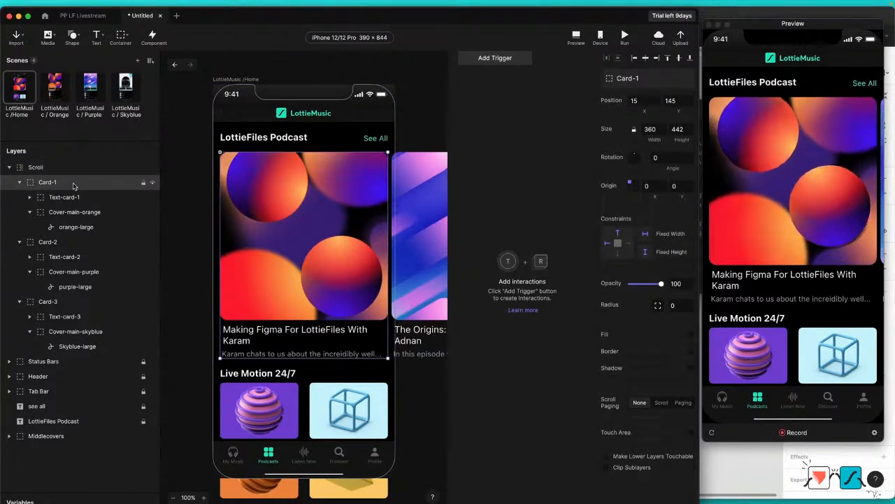
{"action": "left_click", "coordinate": [753, 128]}
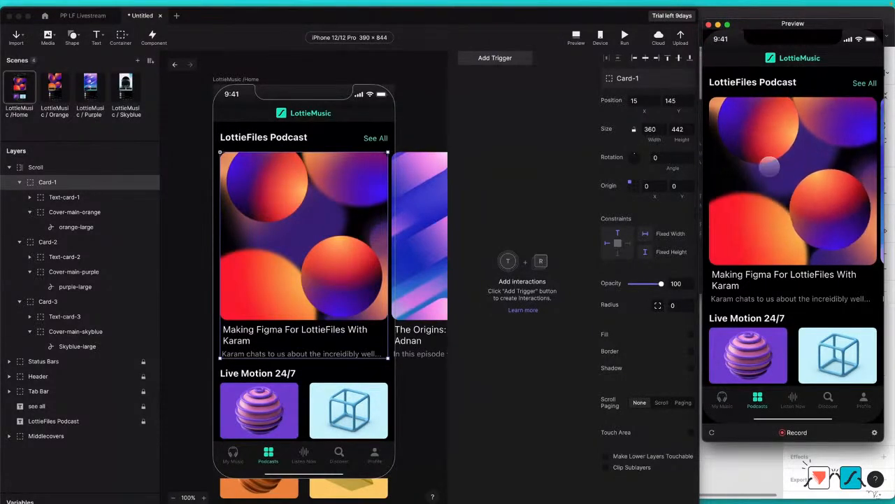
{"action": "left_click", "coordinate": [507, 62]}
{"action": "left_click", "coordinate": [507, 60]}
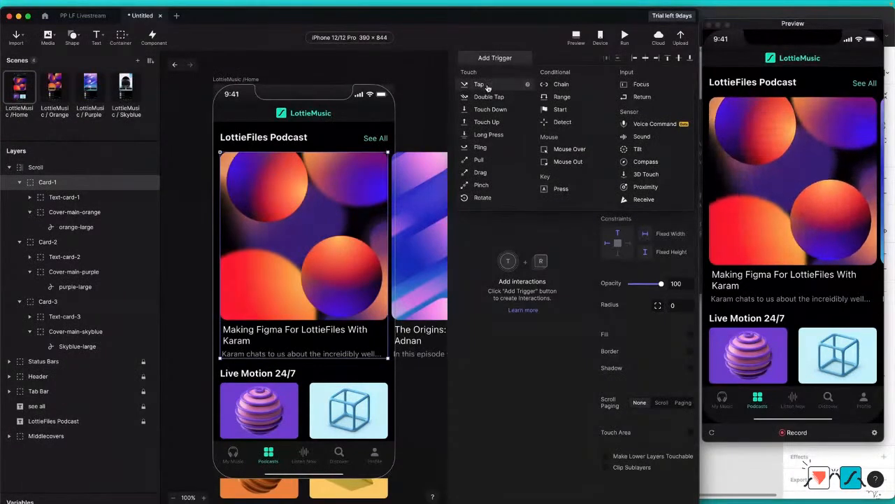
{"action": "left_click", "coordinate": [485, 86]}
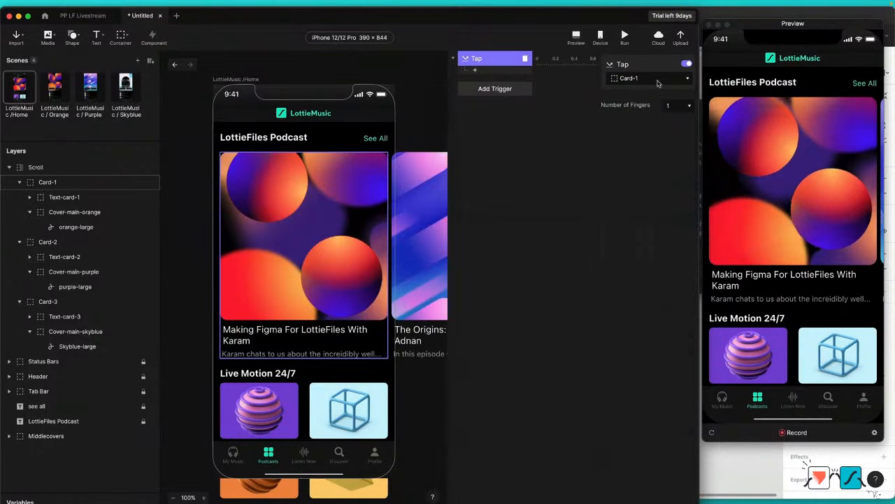
Step: Add a Move response to the Tap trigger that moves Card-1 to position 0, 0, and test it in the preview
{"action": "left_click", "coordinate": [477, 72]}
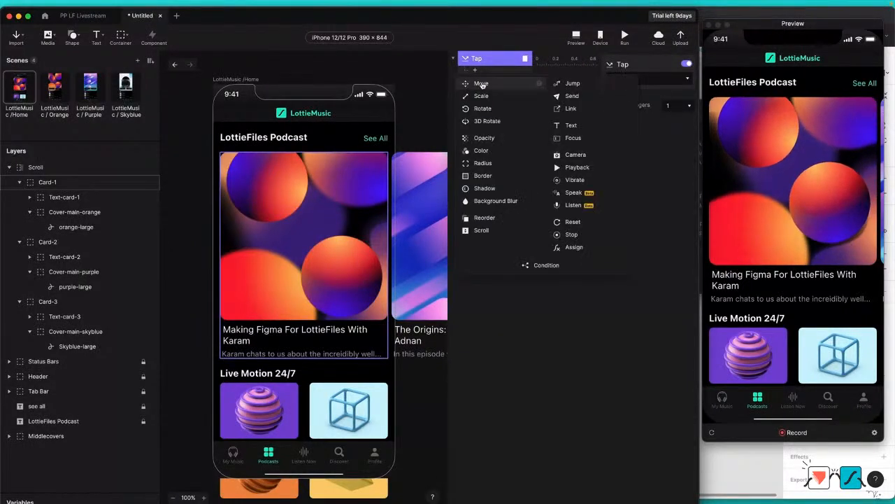
{"action": "left_click", "coordinate": [483, 84]}
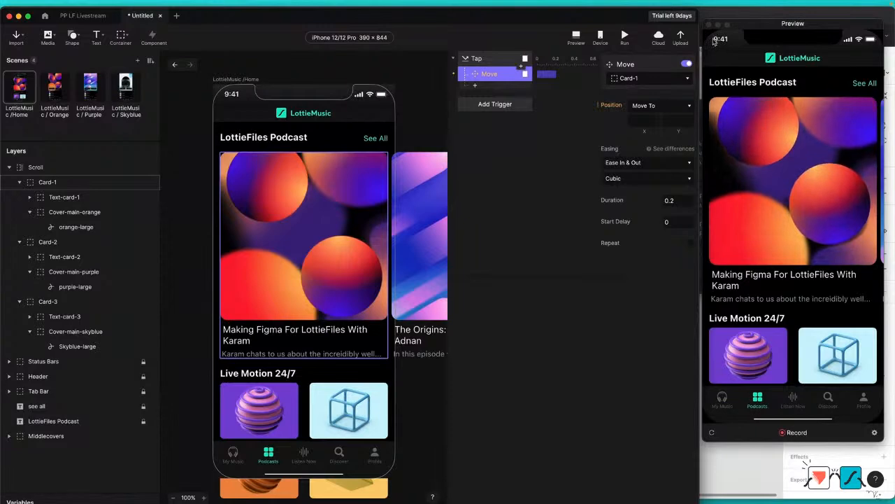
{"action": "left_click", "coordinate": [644, 120]}
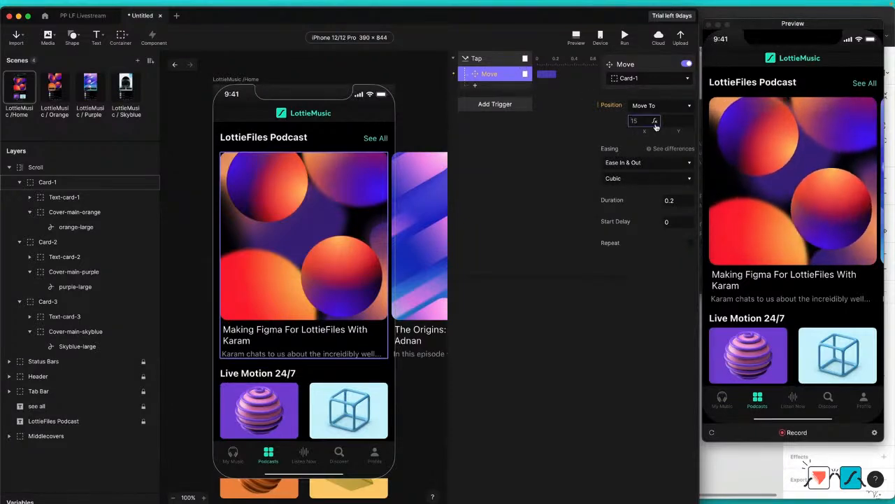
{"action": "key", "text": "Tab"}
{"action": "type", "text": "0"}
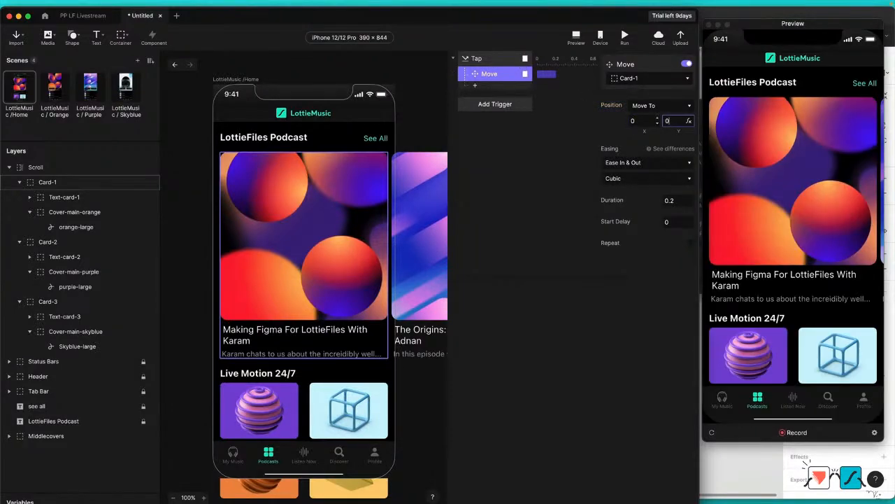
{"action": "left_click", "coordinate": [748, 180]}
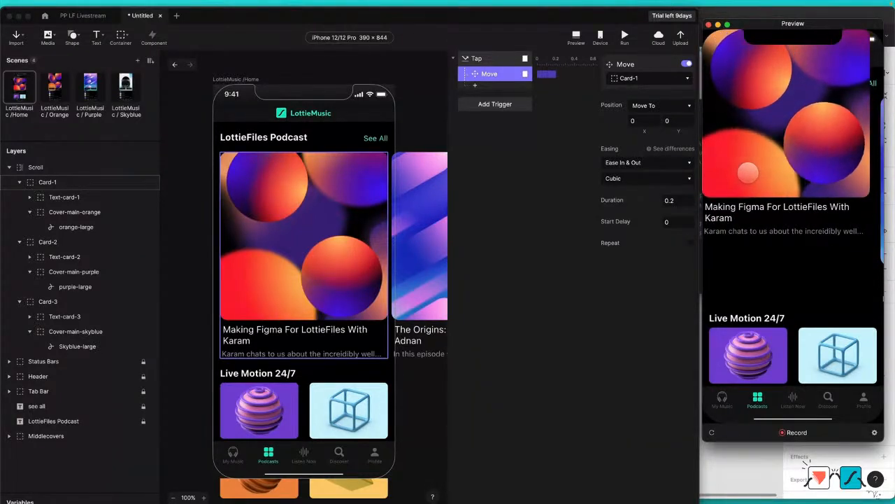
Step: Add a Scale response to the Tap trigger that scales Card-1 to width 390 and height 528
{"action": "left_click", "coordinate": [483, 85]}
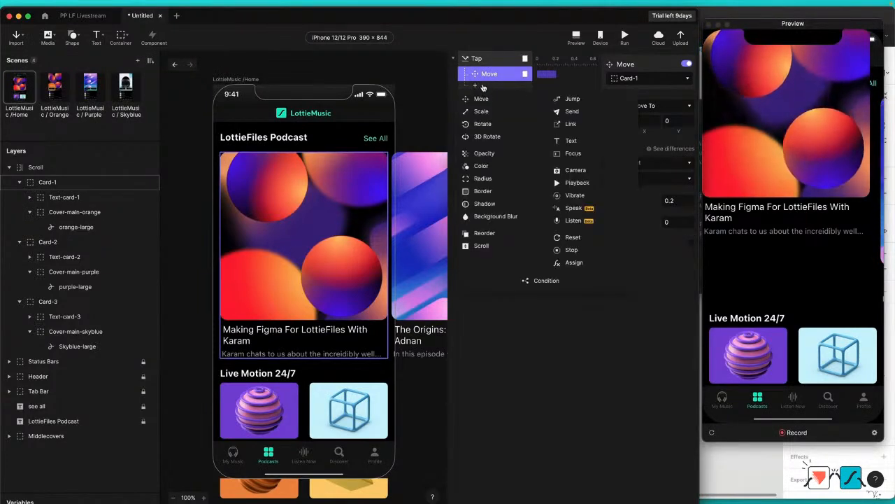
{"action": "left_click", "coordinate": [484, 86]}
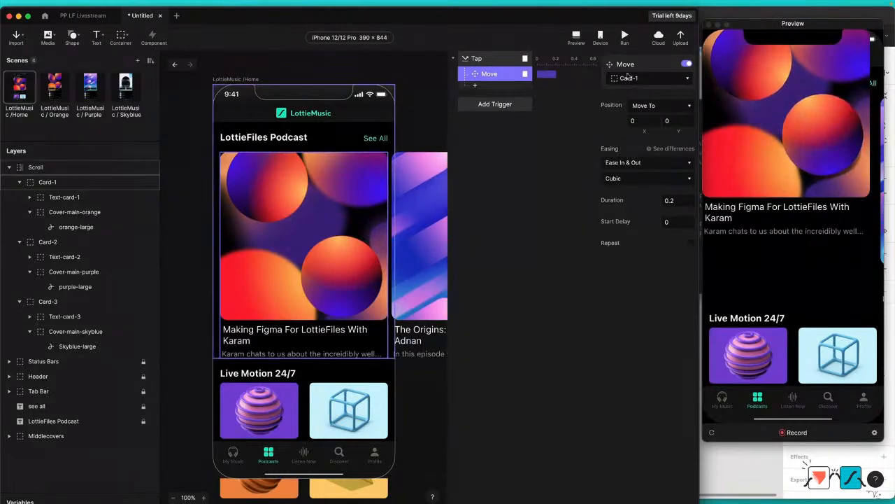
{"action": "left_click", "coordinate": [475, 86]}
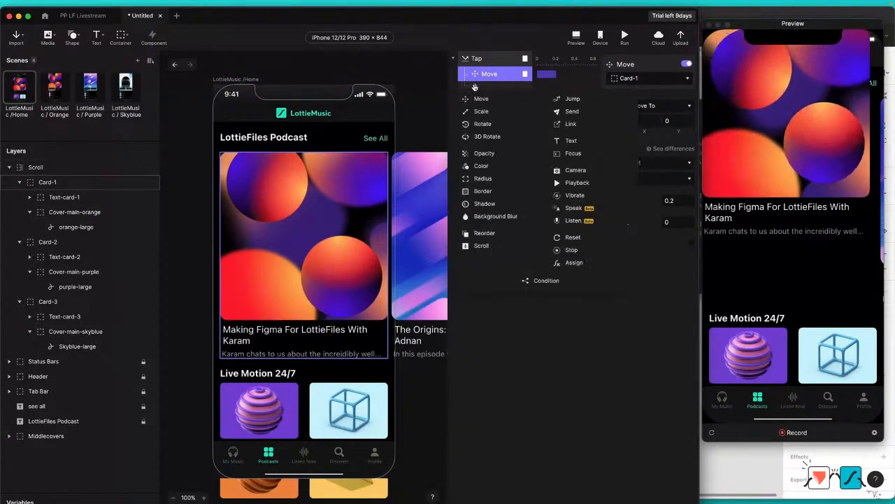
{"action": "left_click", "coordinate": [488, 114]}
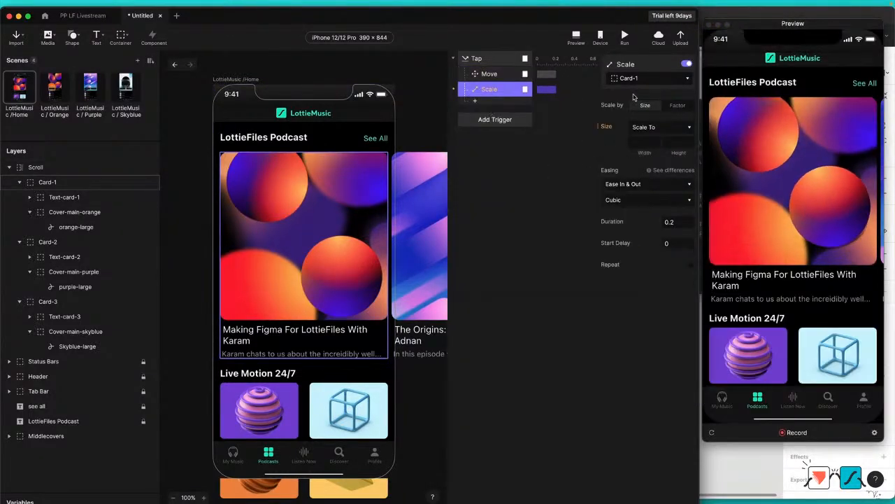
{"action": "left_click", "coordinate": [644, 143]}
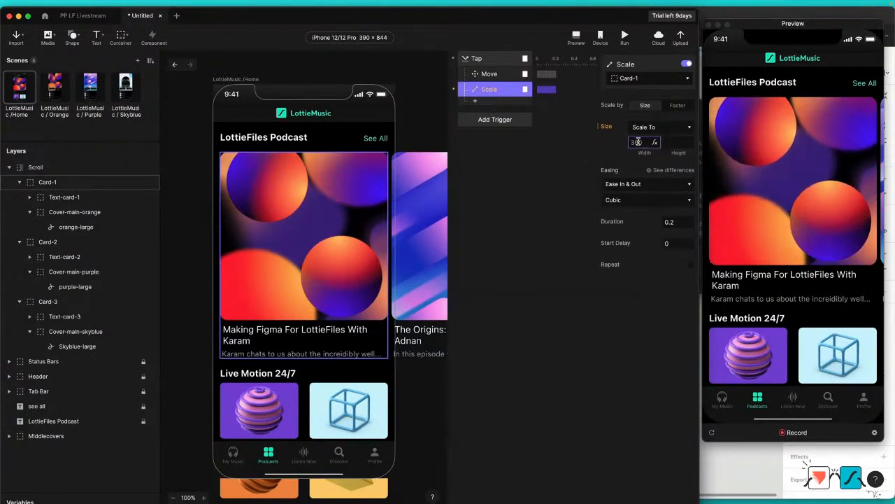
{"action": "type", "text": "390"}
{"action": "key", "text": "Tab"}
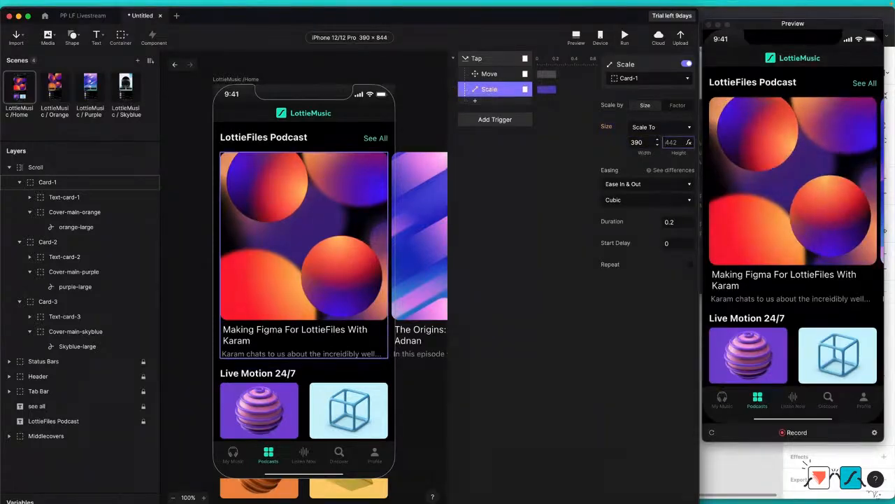
{"action": "key", "text": "Return"}
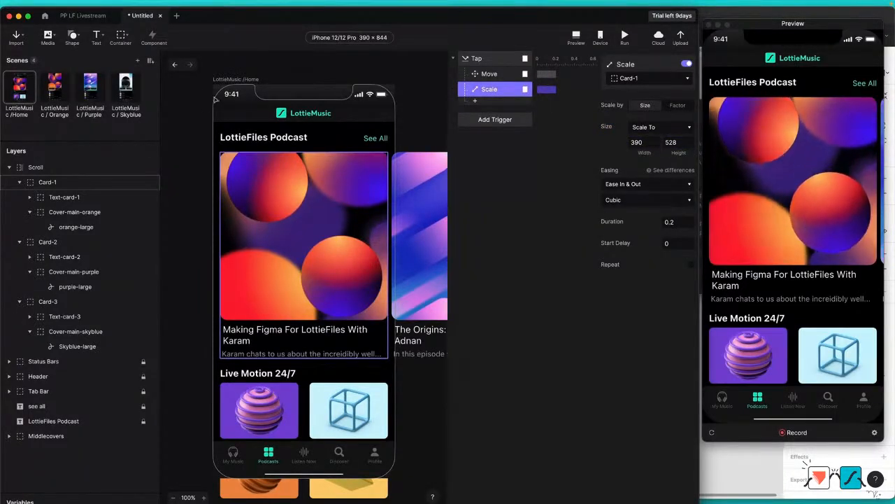
Step: Check the size of Card-orange in the Orange scene and return to the Home scene
{"action": "left_click", "coordinate": [51, 108]}
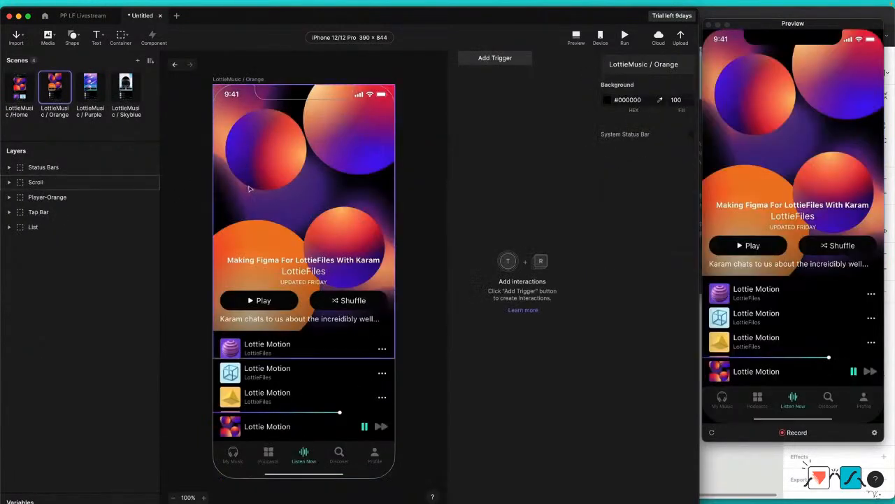
{"action": "left_click", "coordinate": [278, 183]}
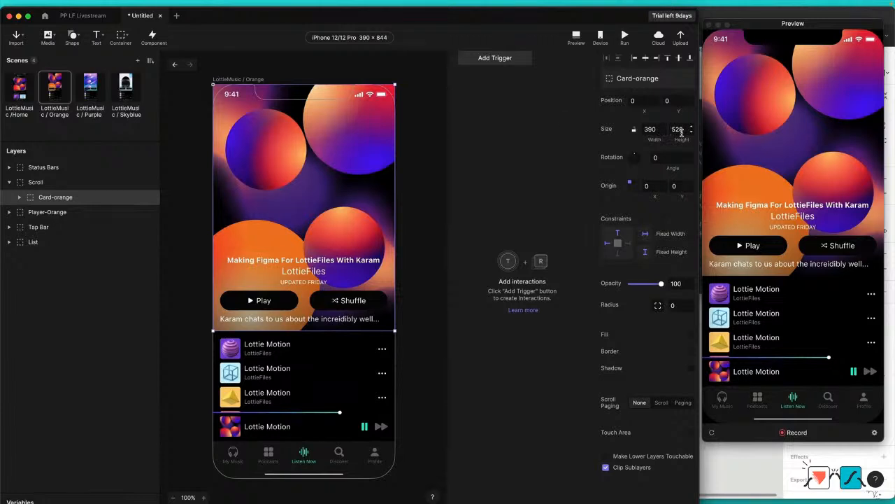
{"action": "left_click", "coordinate": [16, 89]}
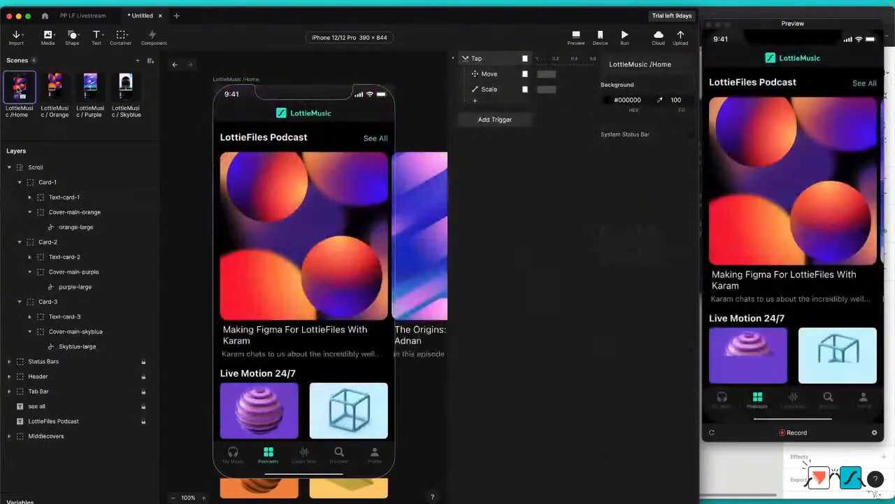
Step: Duplicate the Card-1 Scale response, retarget the copy to Cover-main-orange at 390 by 528, and test the tap in the preview
{"action": "left_click", "coordinate": [492, 88]}
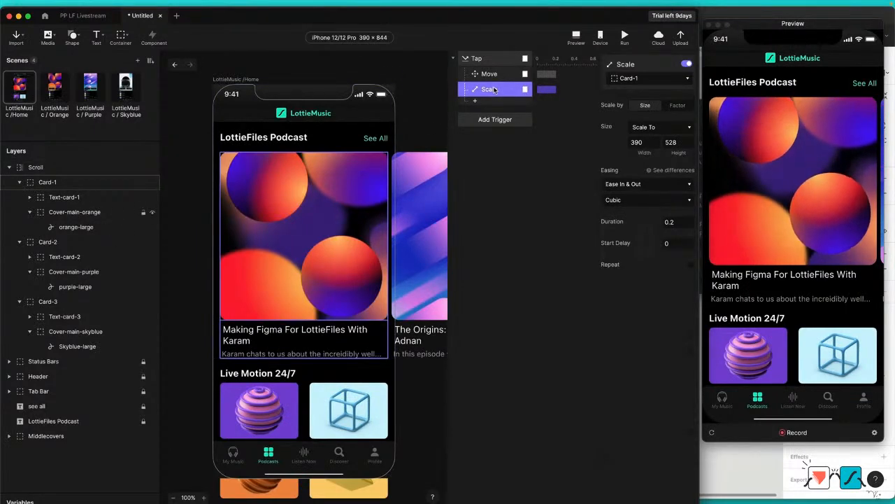
{"action": "right_click", "coordinate": [494, 89]}
{"action": "left_click", "coordinate": [482, 92]}
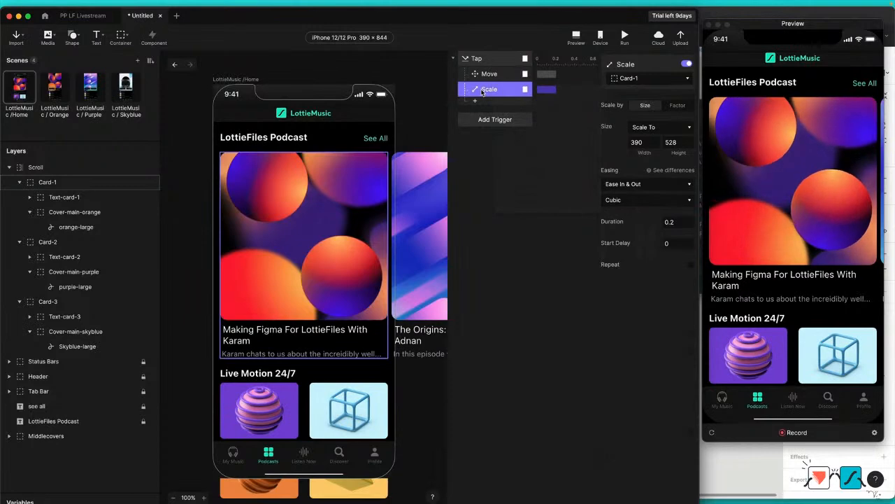
{"action": "key", "text": "super+d"}
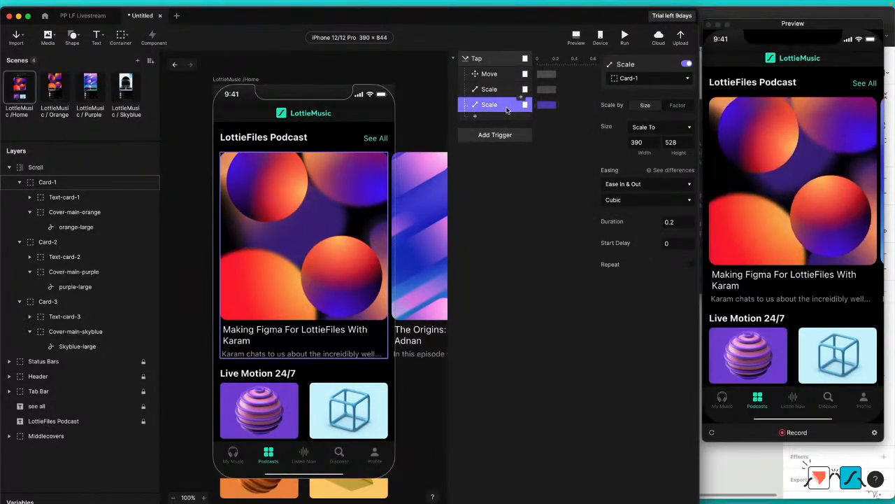
{"action": "left_click", "coordinate": [643, 80]}
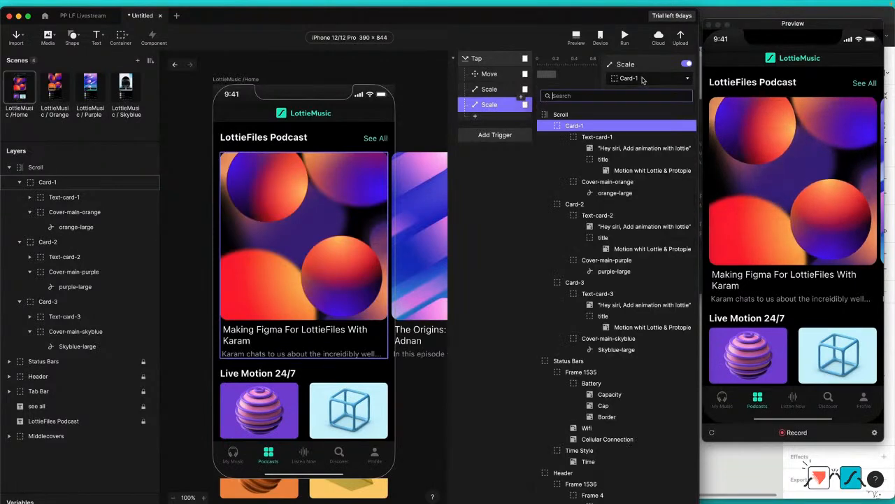
{"action": "left_click", "coordinate": [624, 183]}
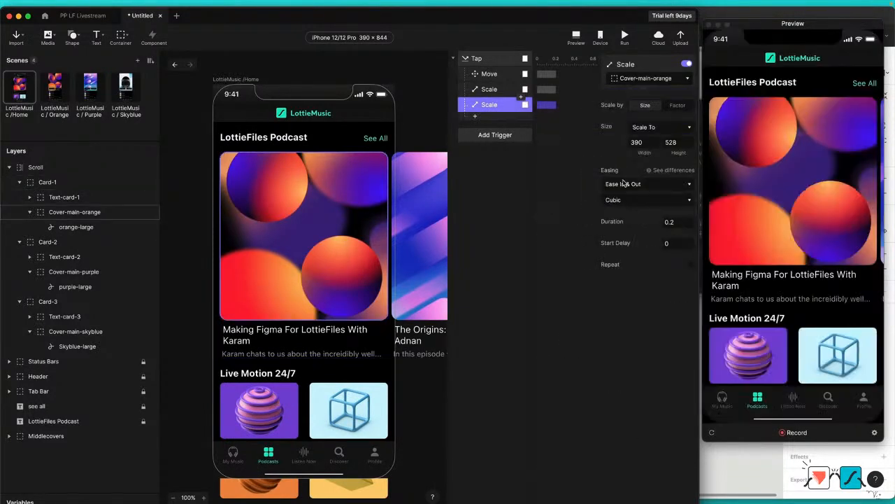
{"action": "left_click", "coordinate": [807, 138]}
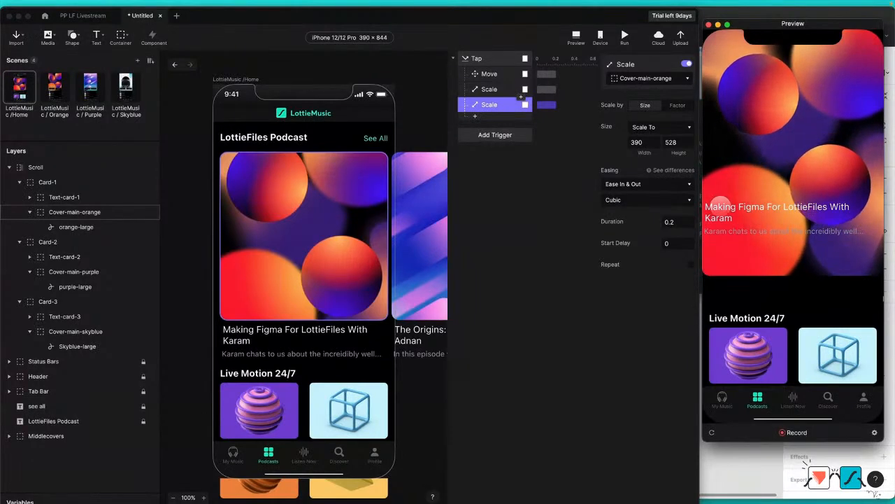
Step: Add a Radius response to the Tap trigger that sets the corner radius of Cover-main-orange to 0
{"action": "left_click", "coordinate": [491, 119]}
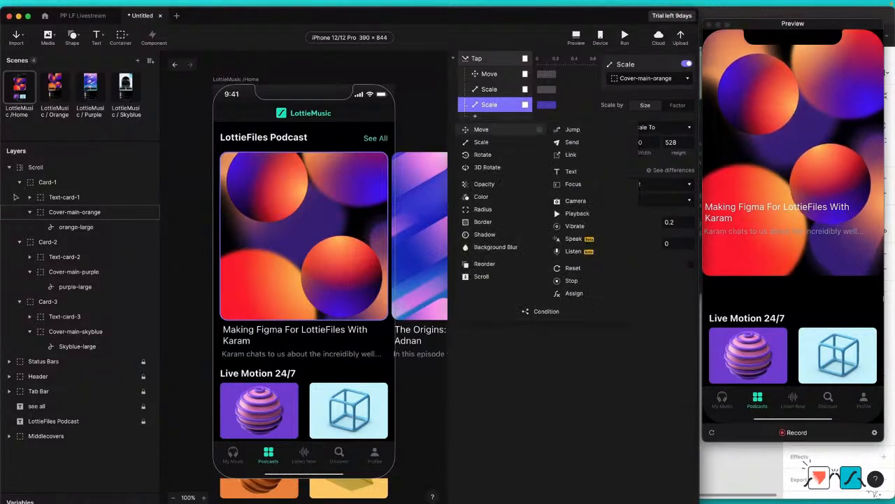
{"action": "left_click", "coordinate": [495, 211]}
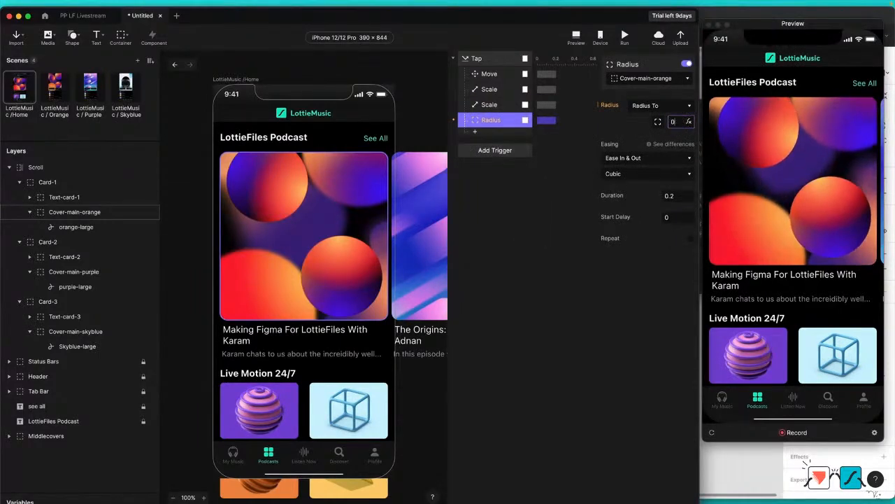
{"action": "key", "text": "Return"}
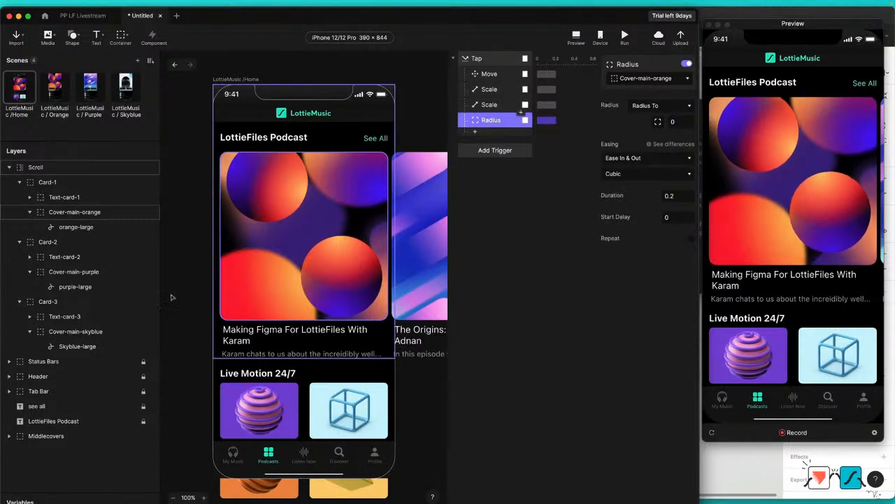
Step: Add an Opacity response to the Tap trigger that fades Text-card-1 to 0, and test it in the preview
{"action": "left_click", "coordinate": [61, 198]}
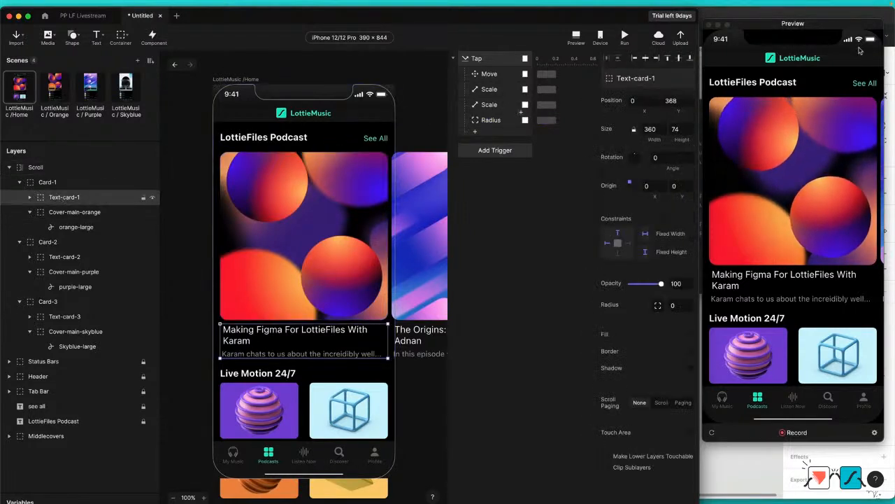
{"action": "left_click", "coordinate": [476, 131]}
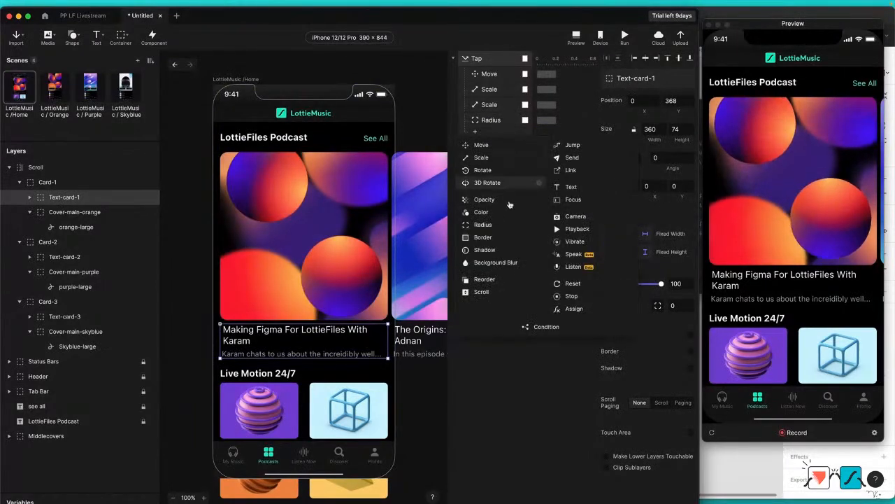
{"action": "left_click", "coordinate": [488, 200]}
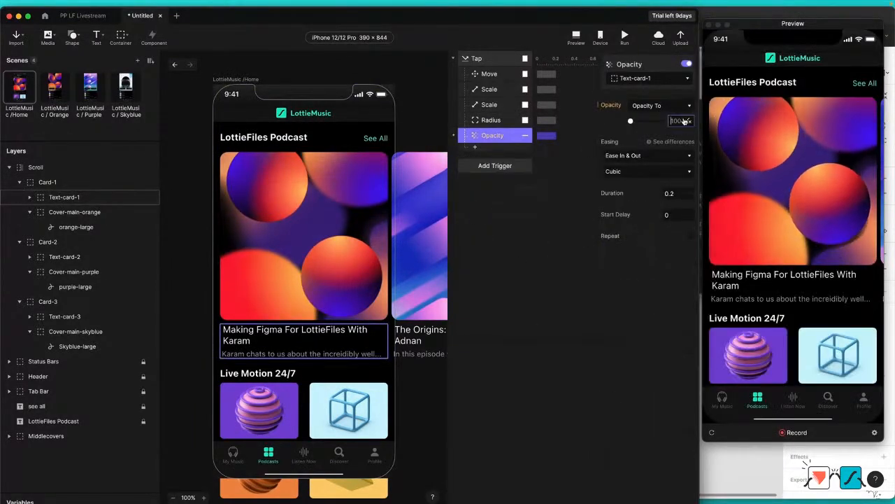
{"action": "key", "text": "Return"}
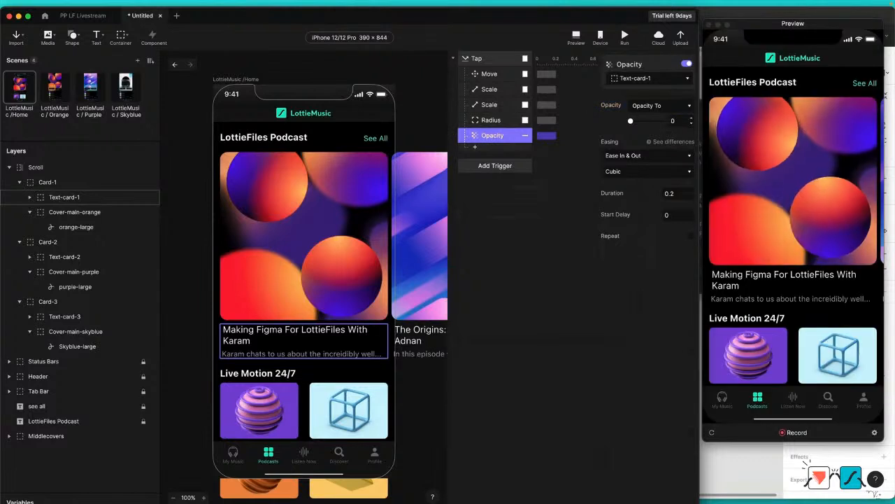
{"action": "left_click", "coordinate": [784, 169]}
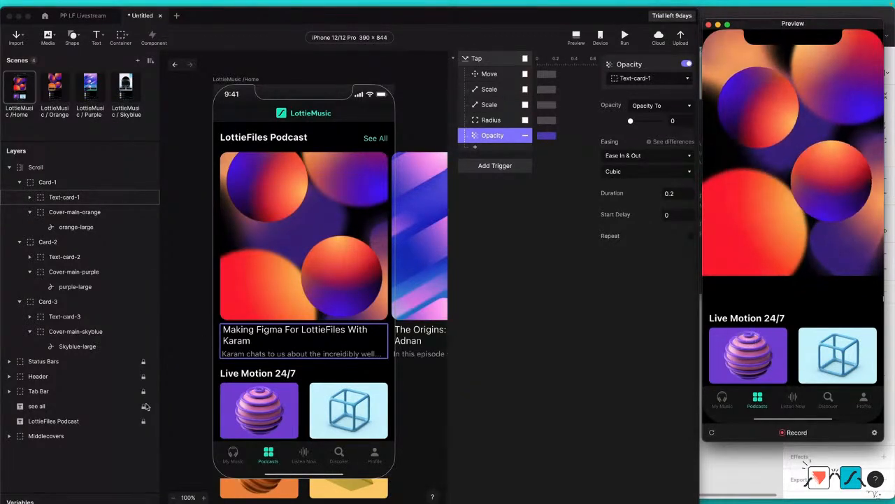
Step: Add an Opacity response to the Tap trigger that fades Middlecovers to 0, and test it in the preview
{"action": "left_click", "coordinate": [50, 438]}
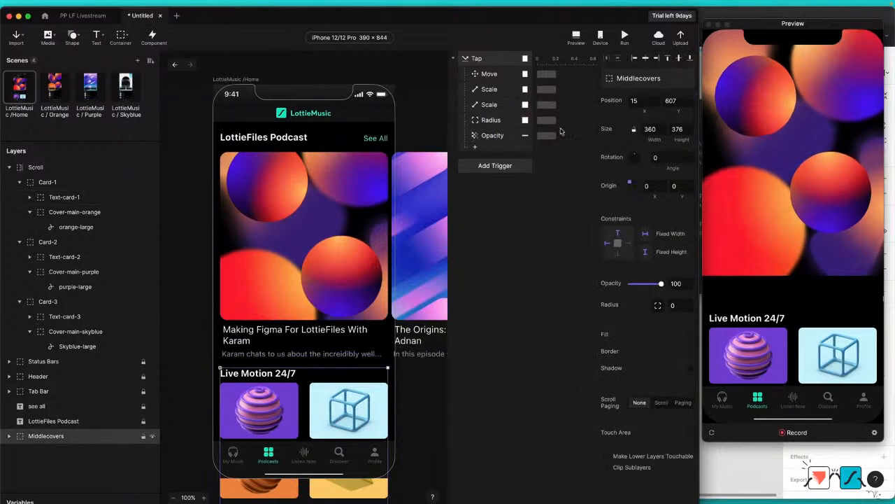
{"action": "left_click", "coordinate": [479, 149]}
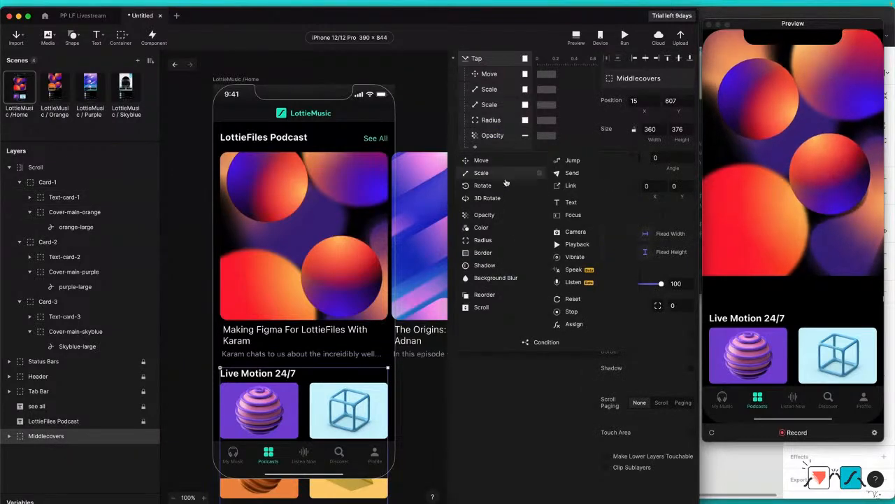
{"action": "left_click", "coordinate": [496, 219]}
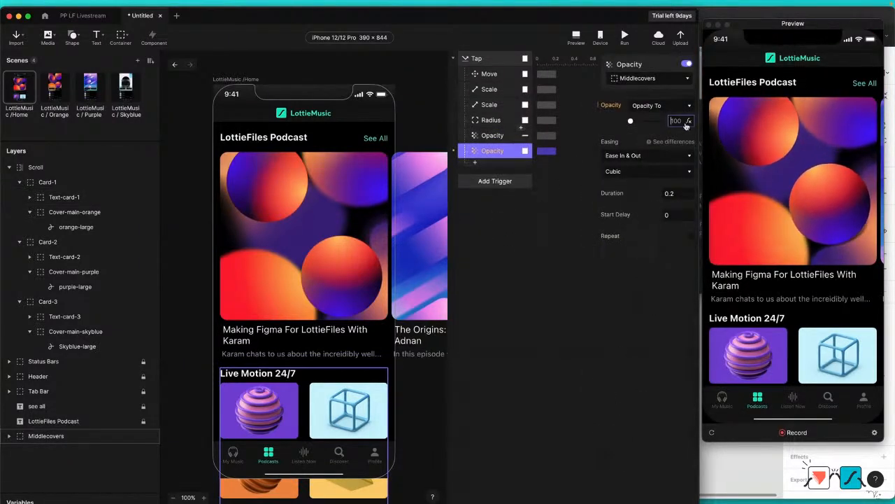
{"action": "key", "text": "Return"}
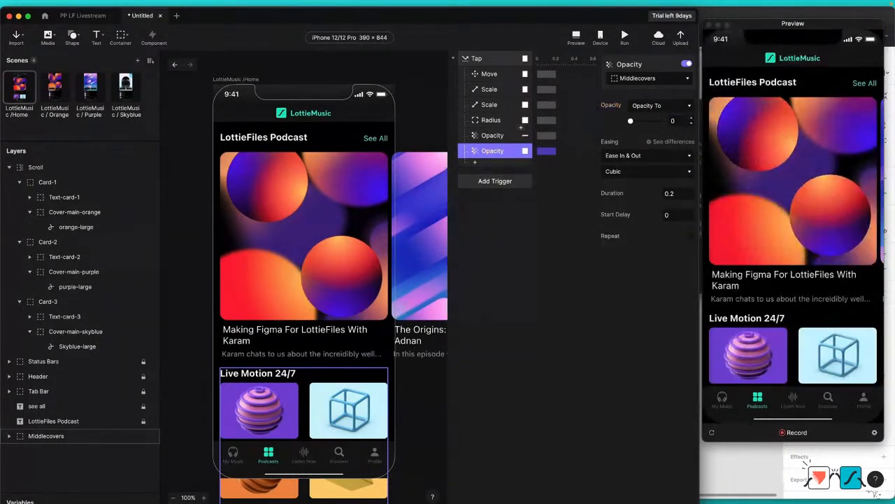
{"action": "left_click", "coordinate": [795, 159]}
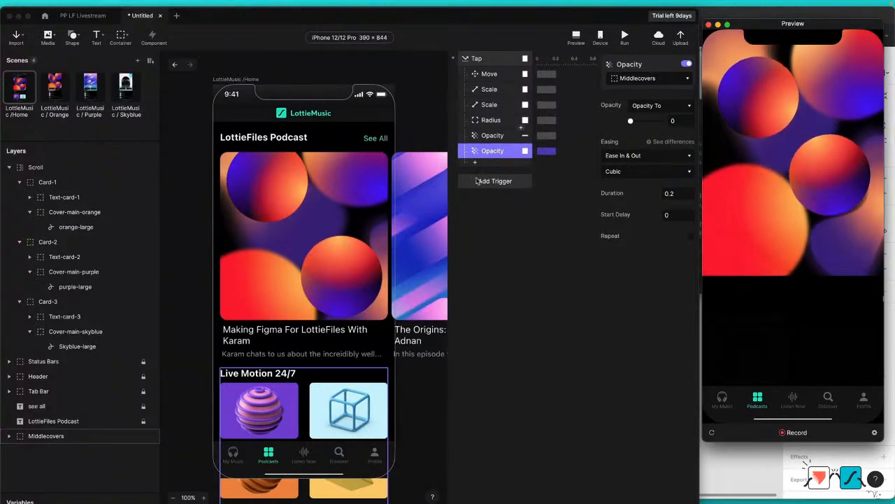
Step: Copy the List container from the Orange scene and paste it into the Home scene
{"action": "left_click", "coordinate": [55, 88]}
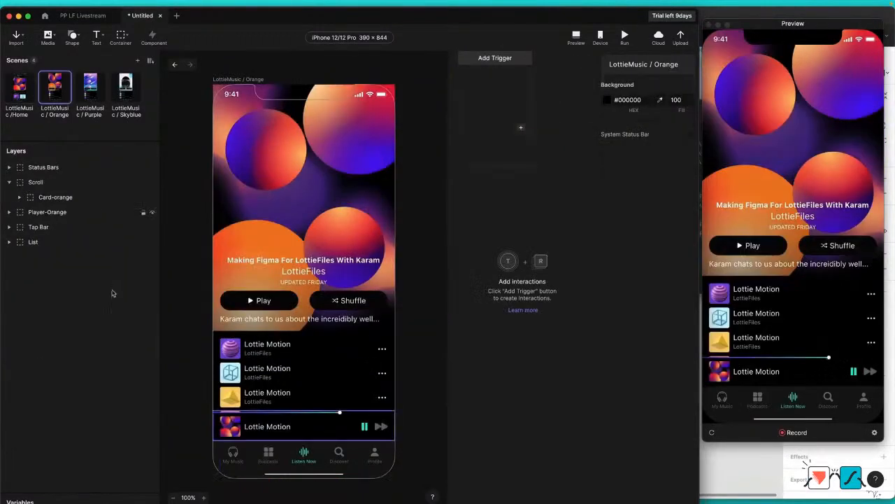
{"action": "left_click", "coordinate": [39, 244]}
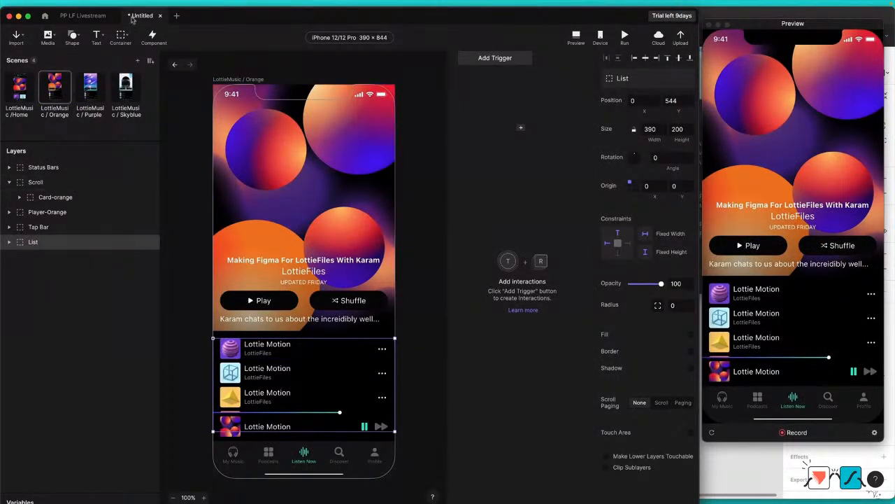
{"action": "left_click", "coordinate": [18, 85]}
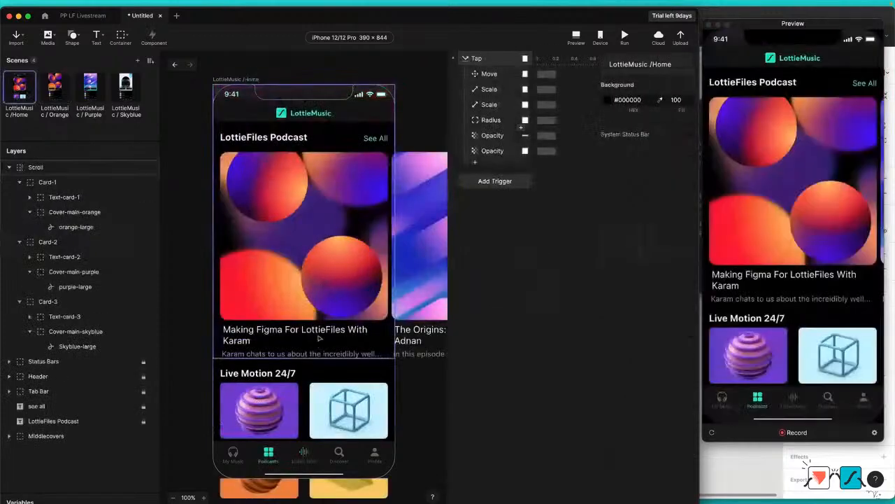
{"action": "left_click", "coordinate": [63, 88]}
{"action": "left_click", "coordinate": [49, 242]}
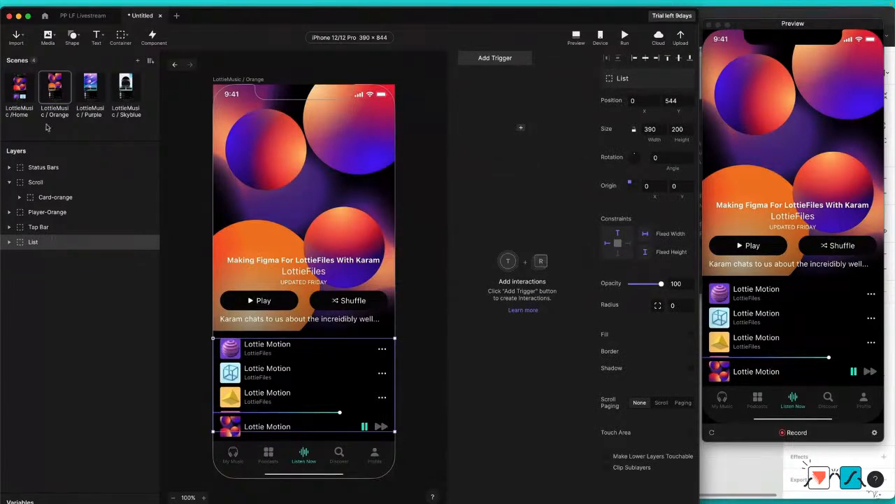
{"action": "left_click", "coordinate": [15, 86]}
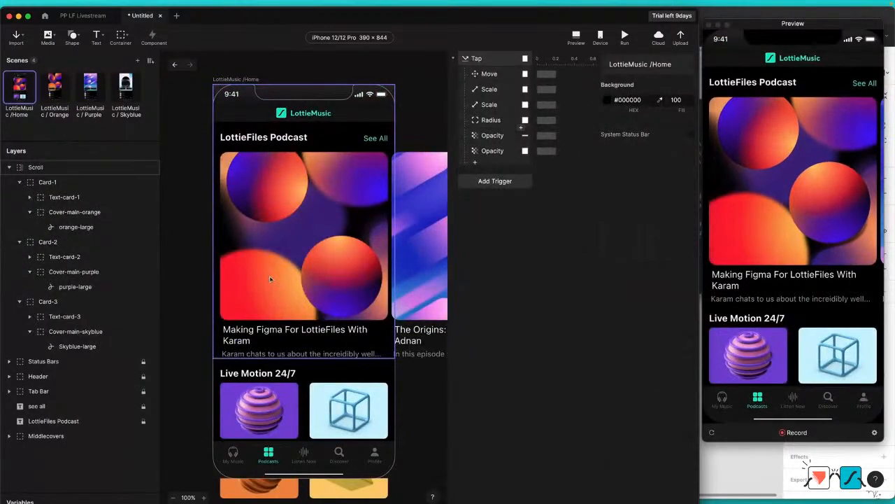
{"action": "key", "text": "super+v"}
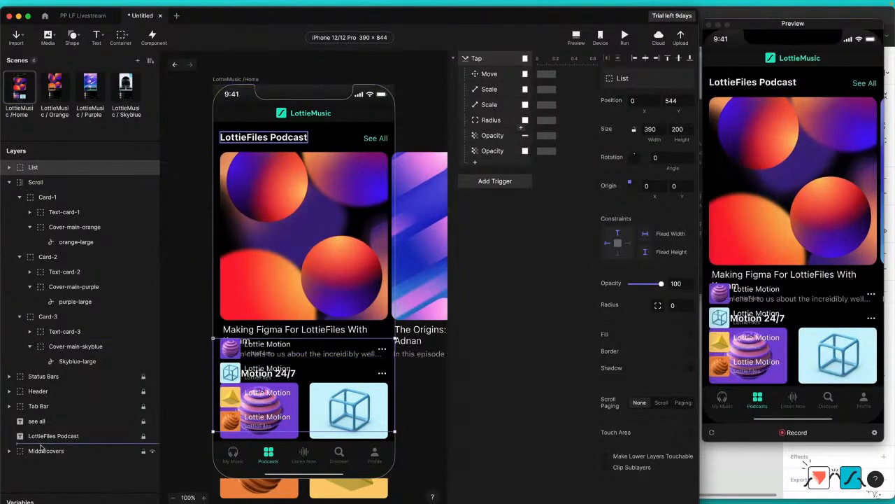
Step: Place the List container directly above Middlecovers in the layer order and shift it down to Y 764
{"action": "left_click_drag", "start_coordinate": [40, 447], "coordinate": [42, 444]}
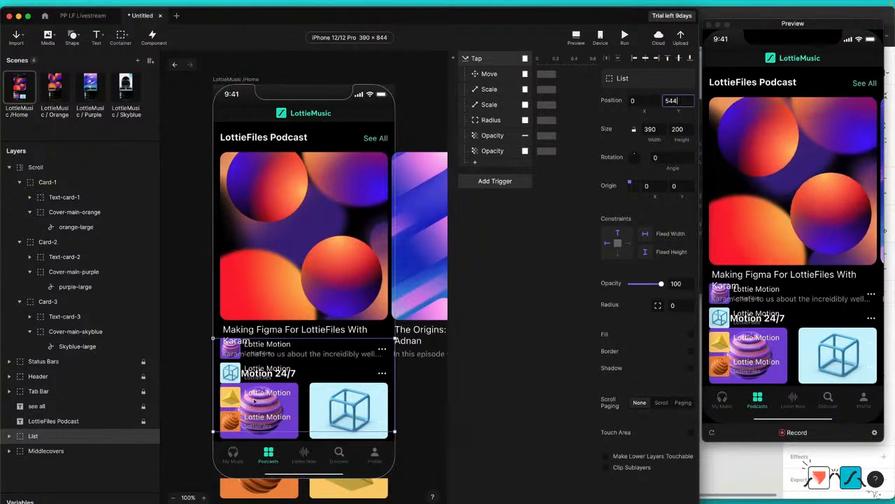
{"action": "left_click_drag", "start_coordinate": [259, 413], "coordinate": [257, 487]}
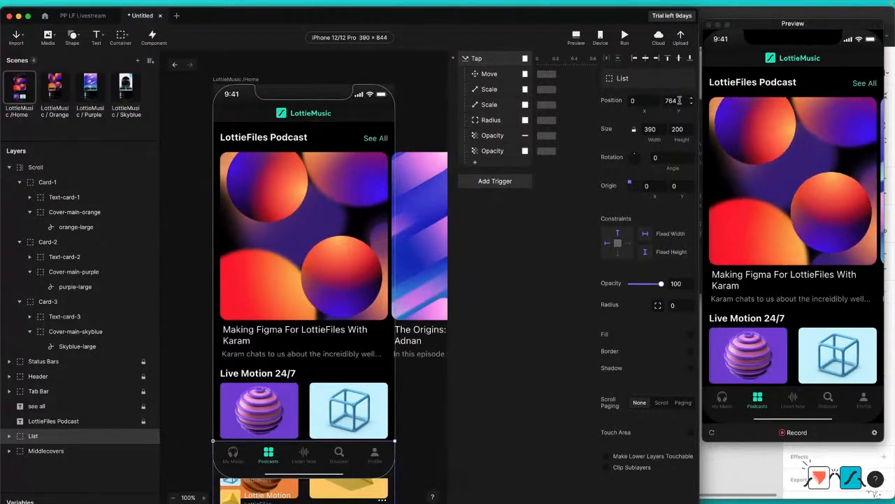
Step: Add a Move response to the Tap trigger that moves List to position 0, 544, and test it in the preview
{"action": "left_click", "coordinate": [475, 162]}
{"action": "left_click", "coordinate": [491, 181]}
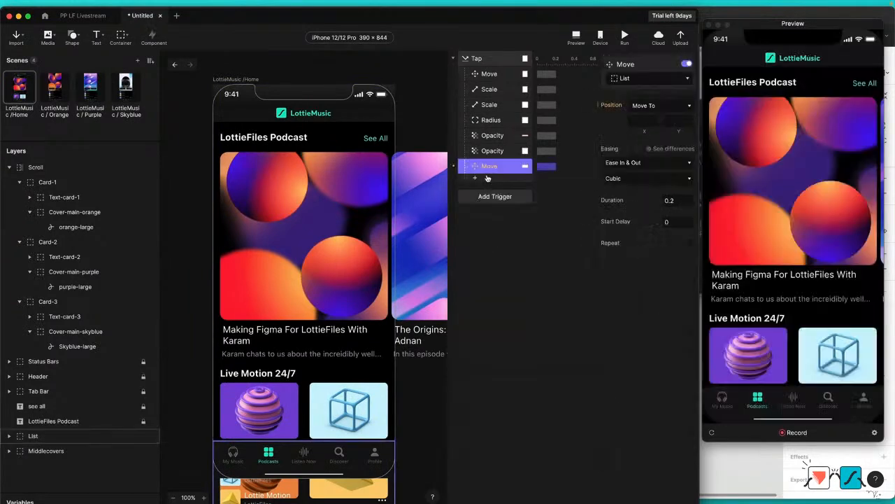
{"action": "left_click", "coordinate": [670, 121]}
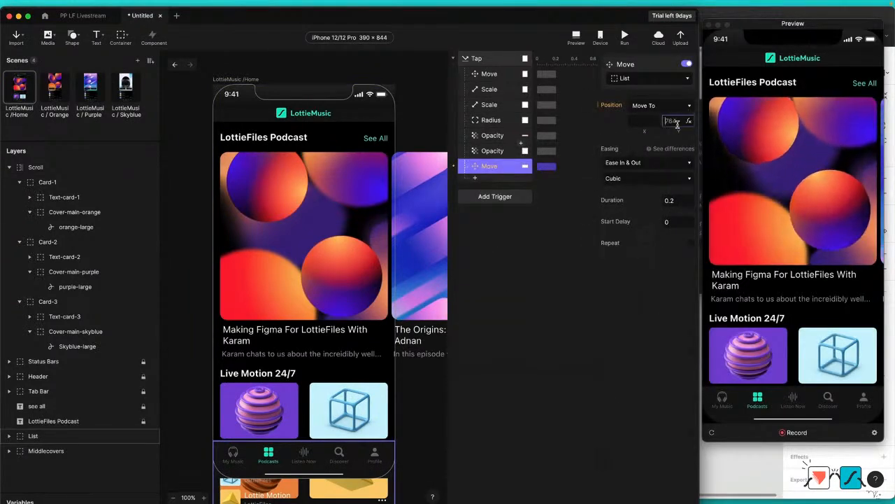
{"action": "type", "text": "544"}
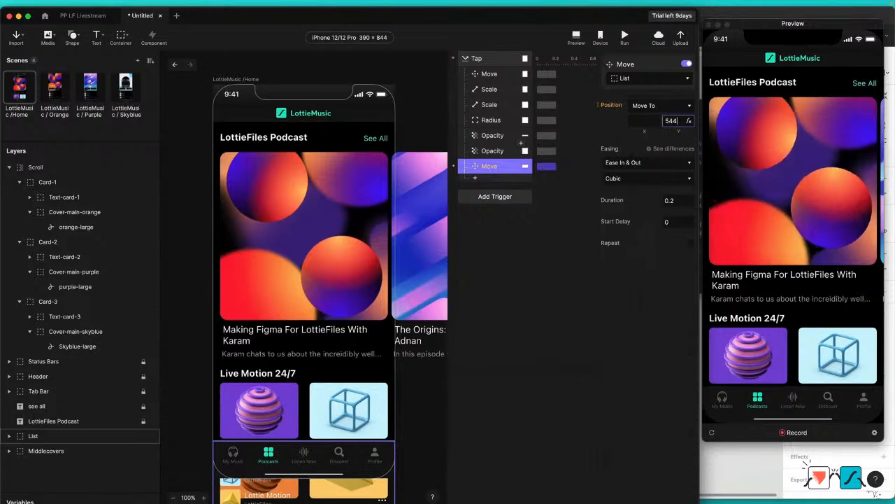
{"action": "key", "text": "Return"}
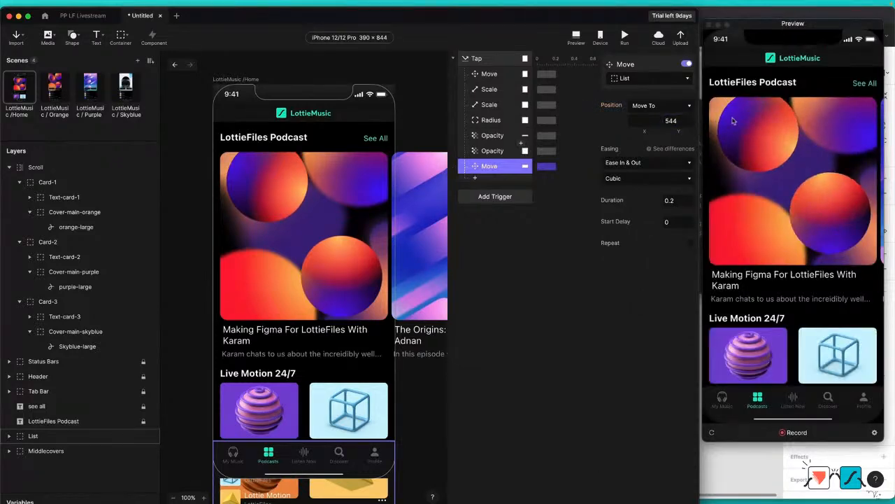
{"action": "left_click", "coordinate": [651, 122]}
{"action": "key", "text": "Return"}
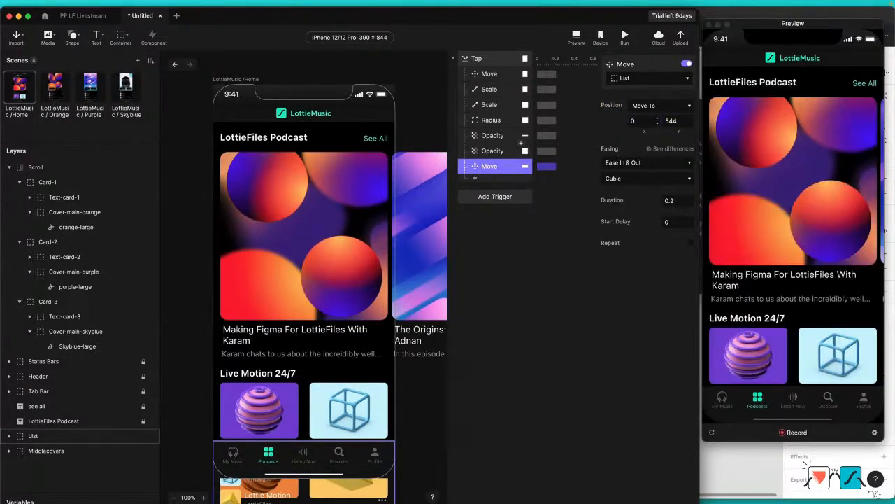
{"action": "left_click", "coordinate": [755, 196]}
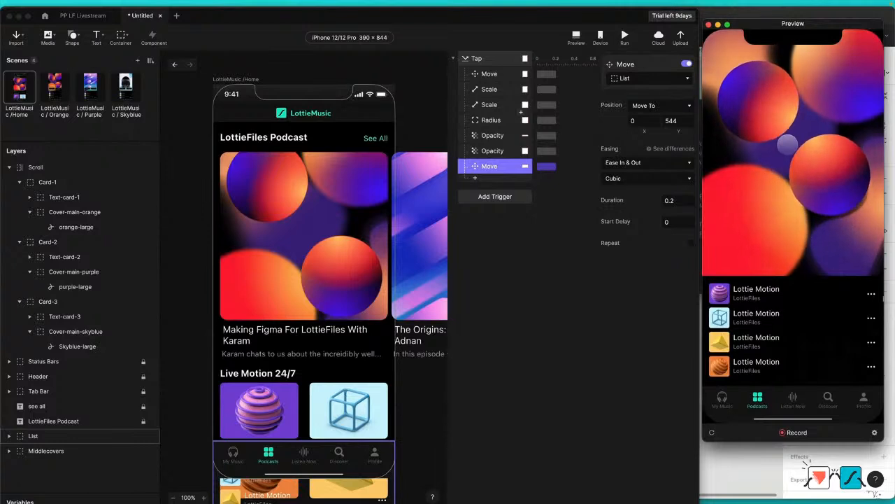
Step: Set the duration of the Tap trigger's Move, Scale and Radius responses to 0.3, leaving out both Opacity responses
{"action": "left_click", "coordinate": [579, 250]}
{"action": "left_click", "coordinate": [508, 74]}
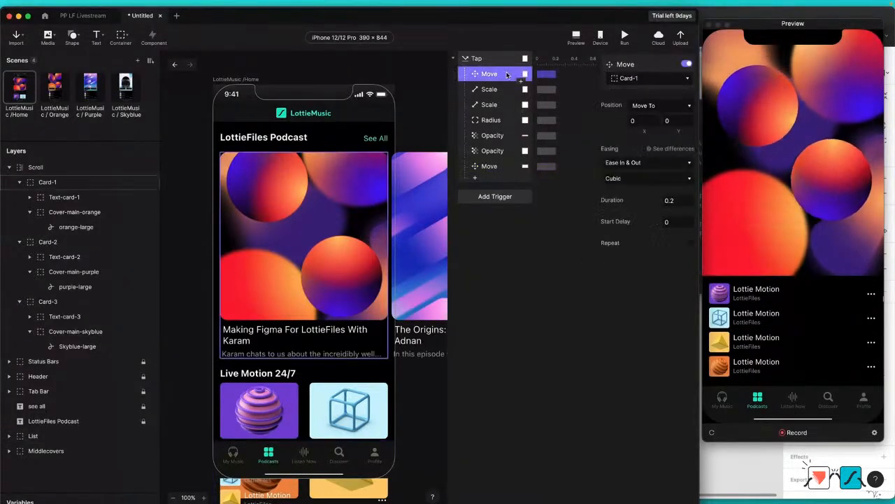
{"action": "left_click", "coordinate": [499, 163], "text": "shift"}
{"action": "left_click", "coordinate": [495, 150], "text": "super"}
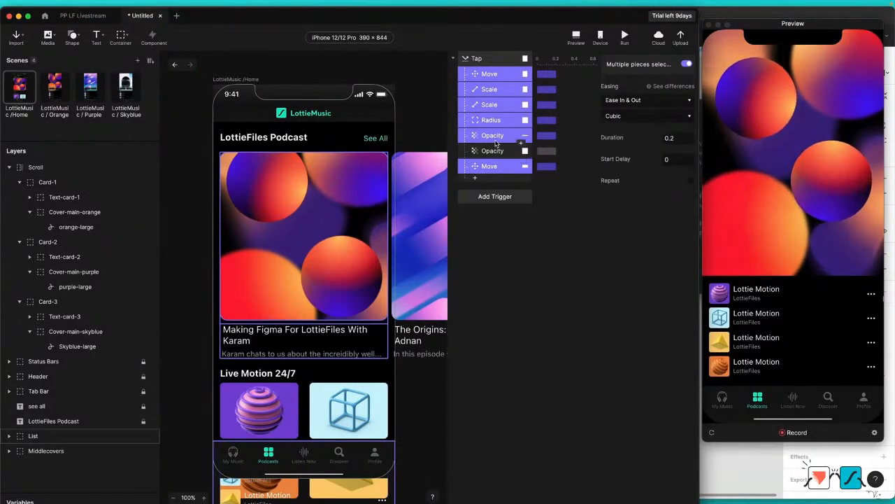
{"action": "left_click", "coordinate": [496, 135], "text": "super"}
{"action": "left_click", "coordinate": [683, 140]}
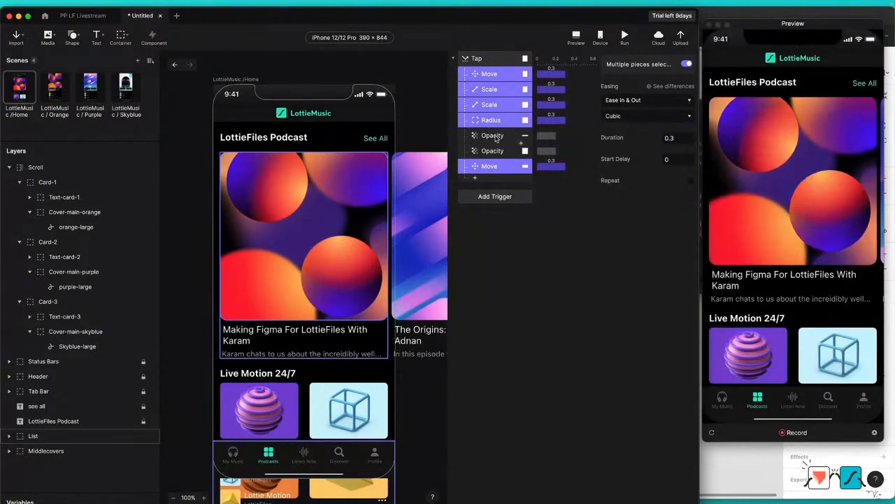
Step: Set the duration of both Opacity responses under the Tap trigger to 0.1
{"action": "left_click", "coordinate": [494, 138]}
{"action": "left_click", "coordinate": [494, 150], "text": "shift"}
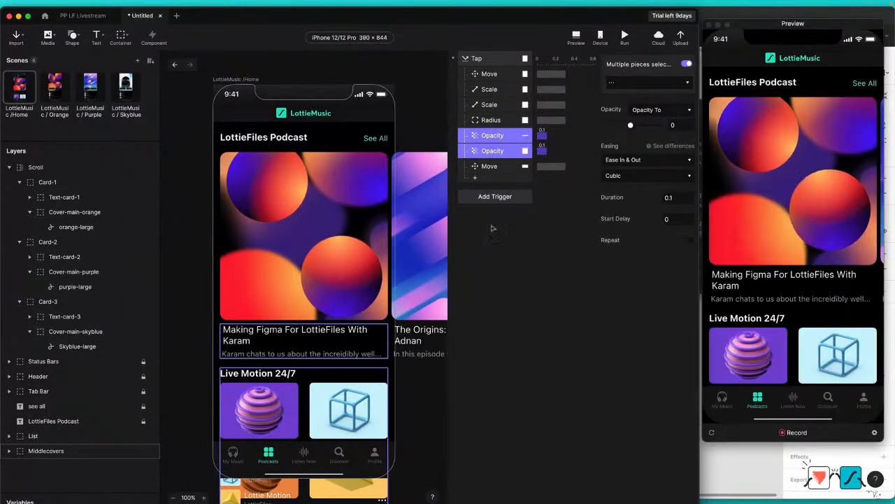
{"action": "left_click", "coordinate": [525, 229]}
Step: Add a Jump response to LottieMusic / Orange with no transition, 0.3 start delay and scene reset, and test it in the preview
{"action": "left_click", "coordinate": [476, 178]}
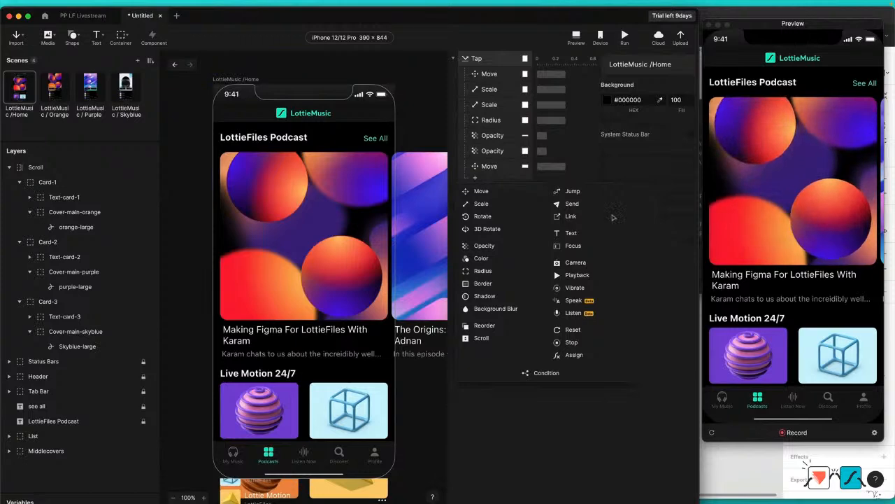
{"action": "left_click", "coordinate": [572, 191]}
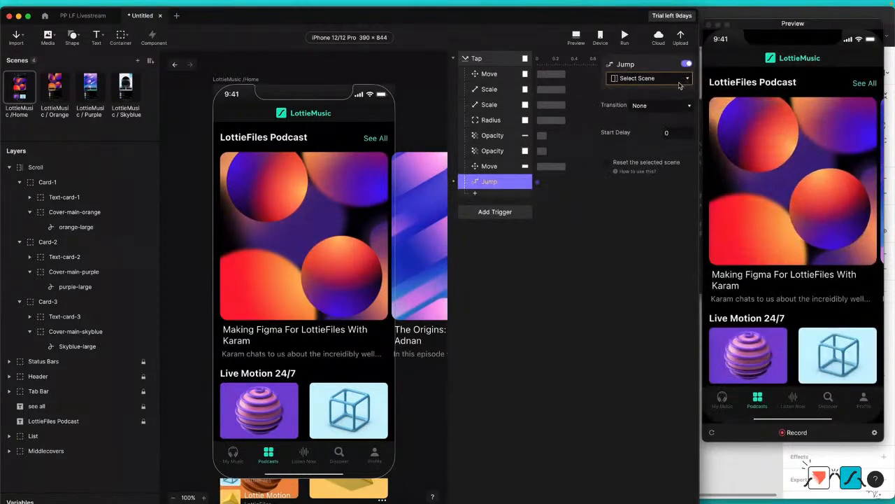
{"action": "left_click", "coordinate": [677, 80]}
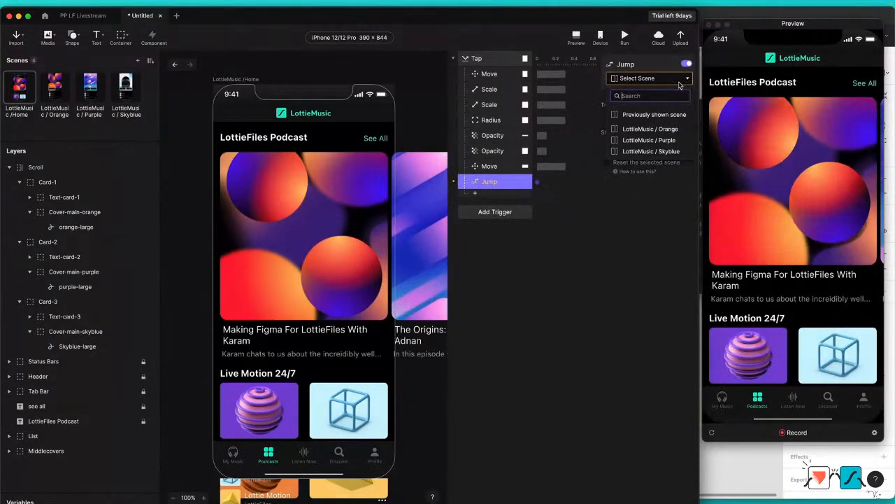
{"action": "left_click", "coordinate": [650, 128]}
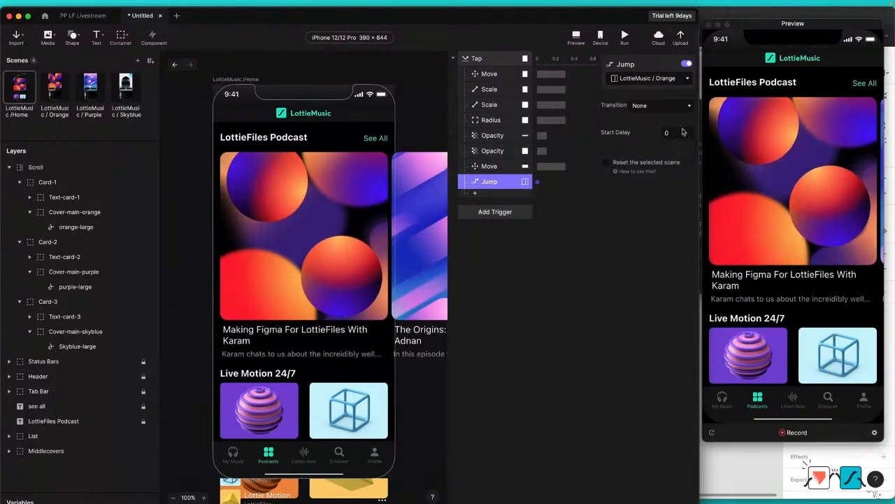
{"action": "left_click", "coordinate": [677, 132]}
{"action": "type", "text": ".3"}
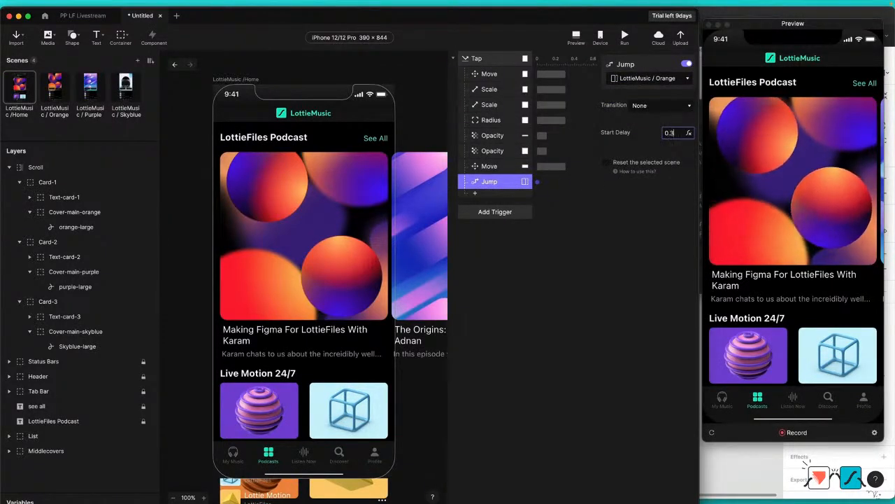
{"action": "key", "text": "Return"}
{"action": "left_click", "coordinate": [606, 163]}
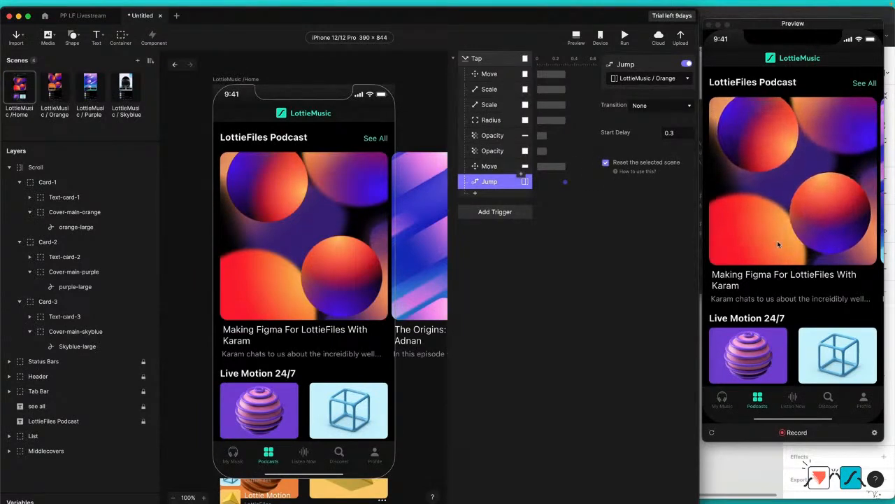
{"action": "left_click", "coordinate": [765, 216]}
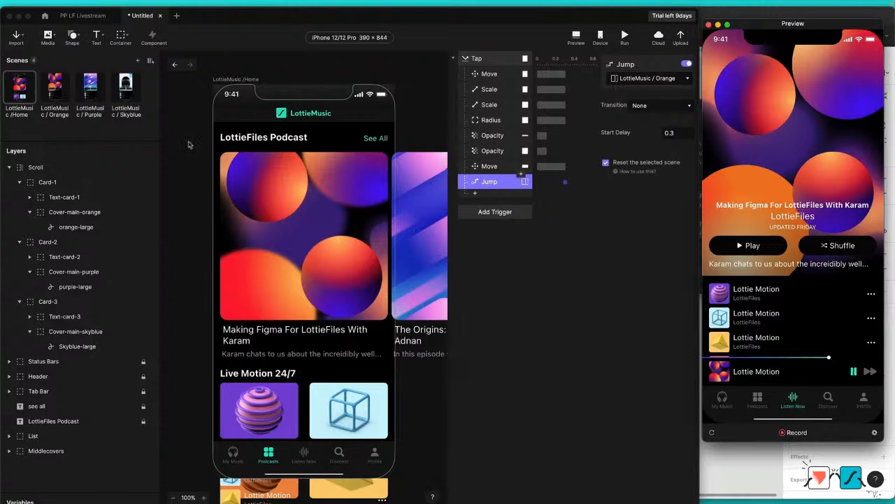
Step: Import orange-large.json from the livestream assets folder into the Orange scene's Card-orange and align it to position 0, 0
{"action": "left_click", "coordinate": [56, 98]}
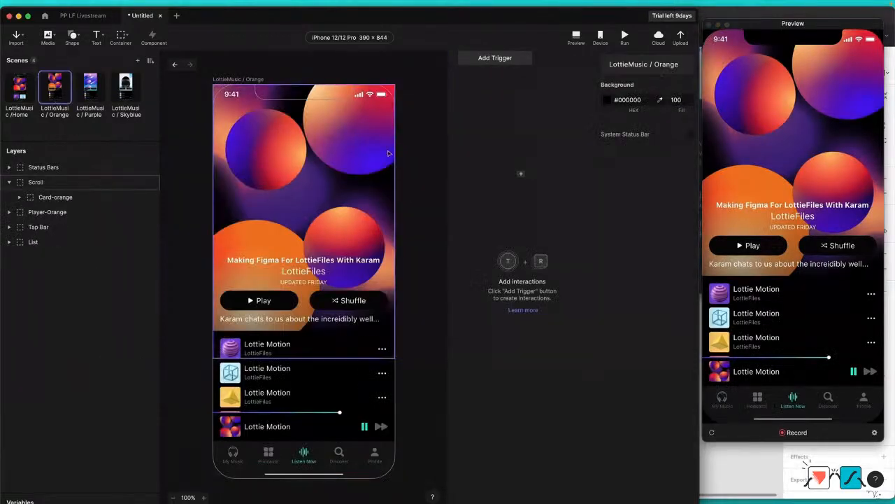
{"action": "left_click", "coordinate": [40, 182]}
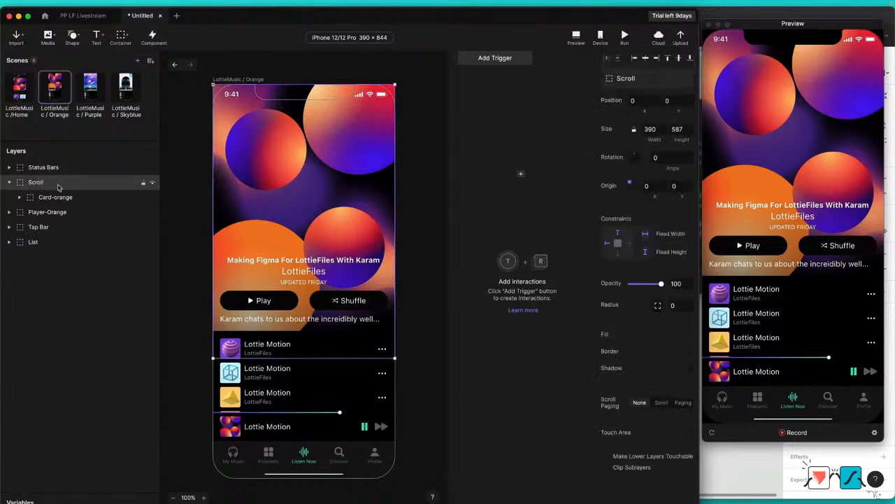
{"action": "left_click", "coordinate": [55, 198]}
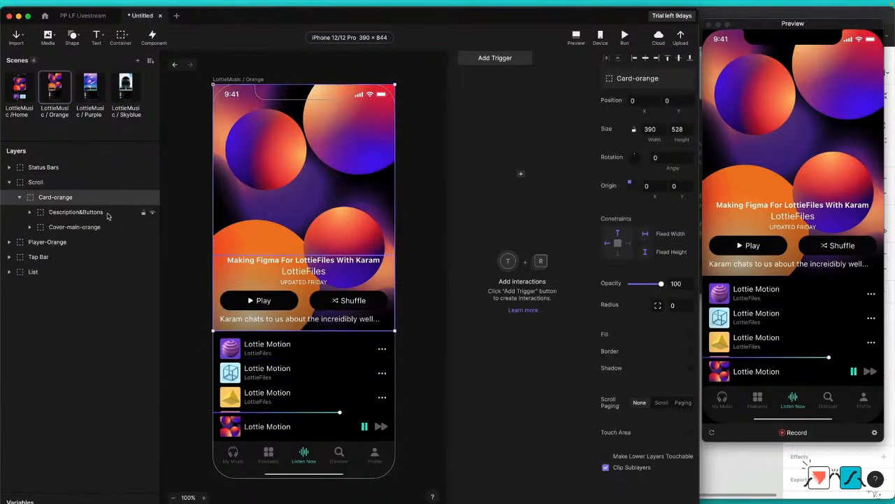
{"action": "left_click", "coordinate": [37, 228]}
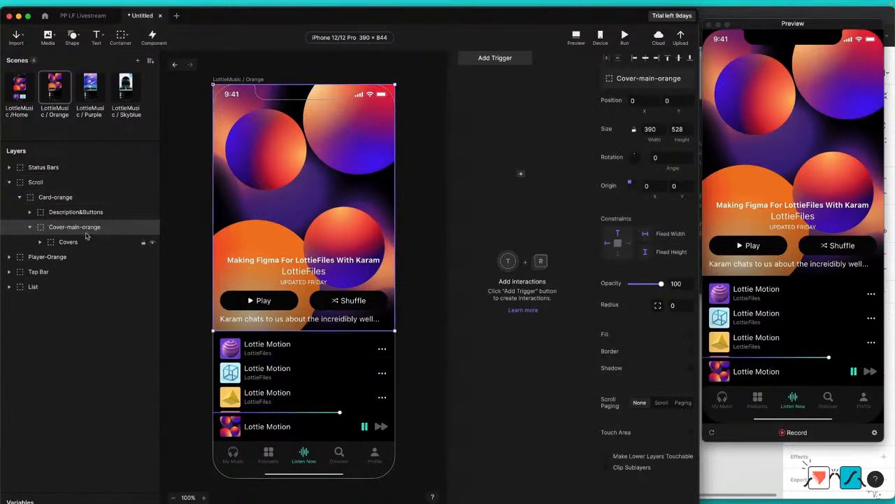
{"action": "key", "text": "ctrl+Up"}
{"action": "left_click", "coordinate": [577, 140]}
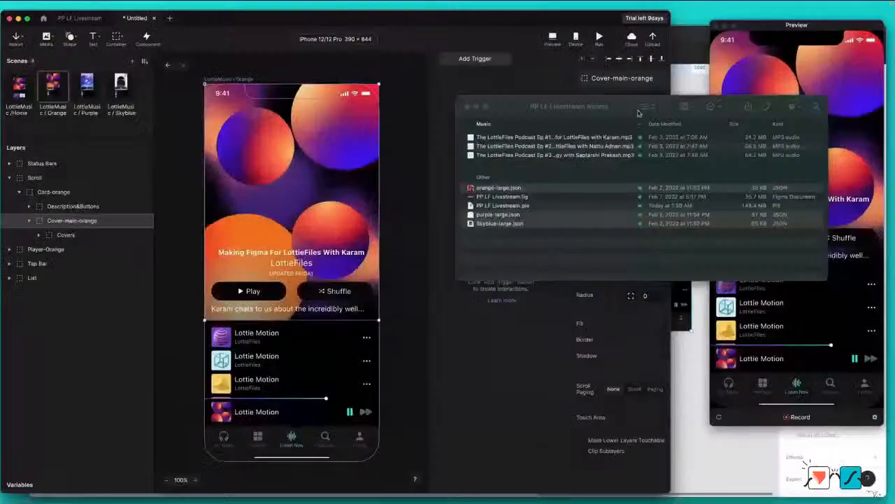
{"action": "left_click_drag", "start_coordinate": [501, 199], "coordinate": [301, 182]}
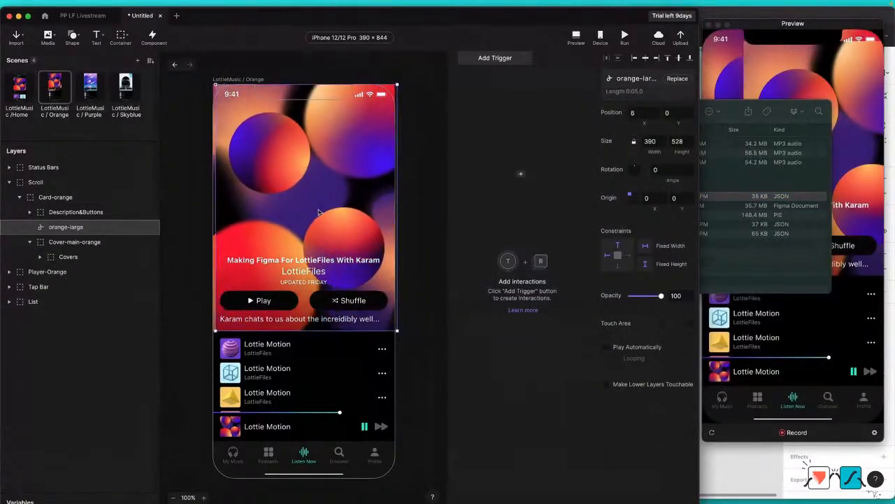
{"action": "left_click_drag", "start_coordinate": [319, 212], "coordinate": [318, 213]}
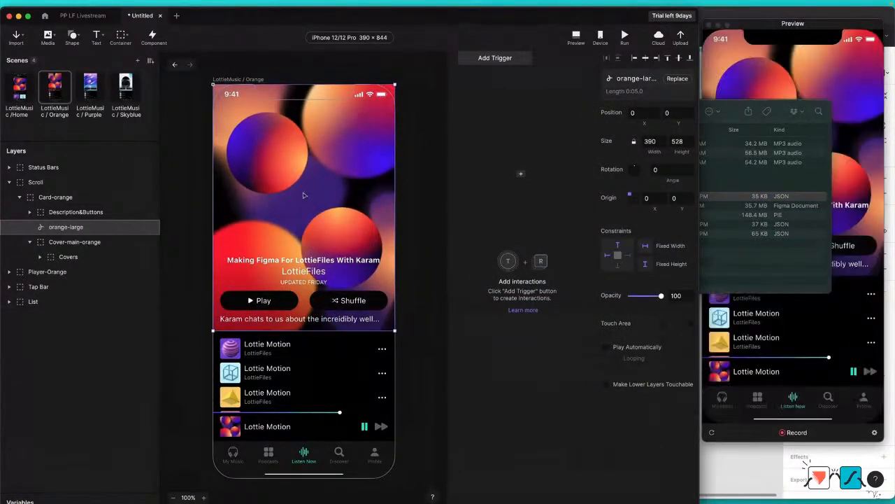
Step: Place the orange-large layer inside Cover-main-orange and delete the Covers container
{"action": "left_click_drag", "start_coordinate": [58, 228], "coordinate": [72, 246]}
{"action": "left_click", "coordinate": [77, 257]}
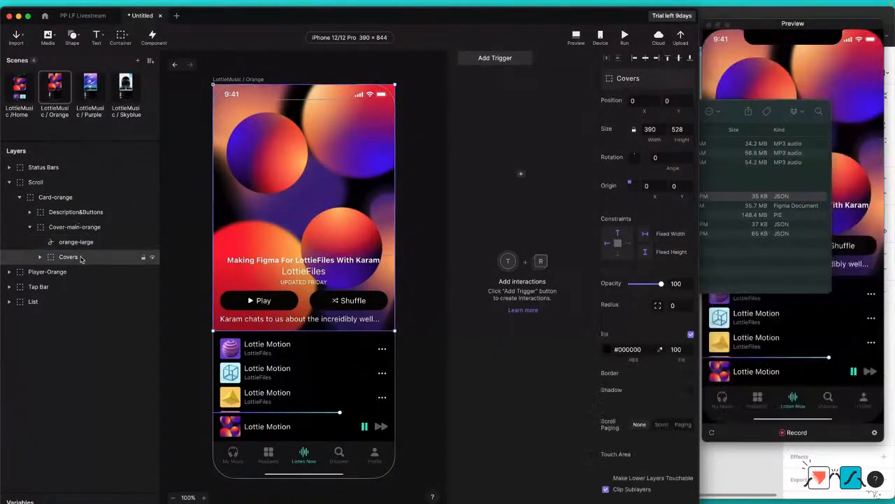
{"action": "key", "text": "Delete"}
Step: Make orange-large play automatically with looping, and enable Clip Sublayers on Cover-main-orange
{"action": "left_click", "coordinate": [80, 243]}
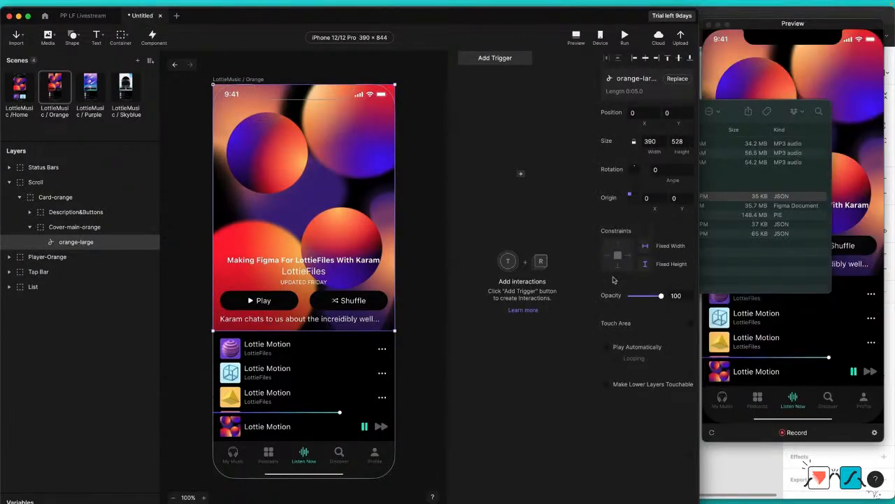
{"action": "left_click", "coordinate": [605, 349]}
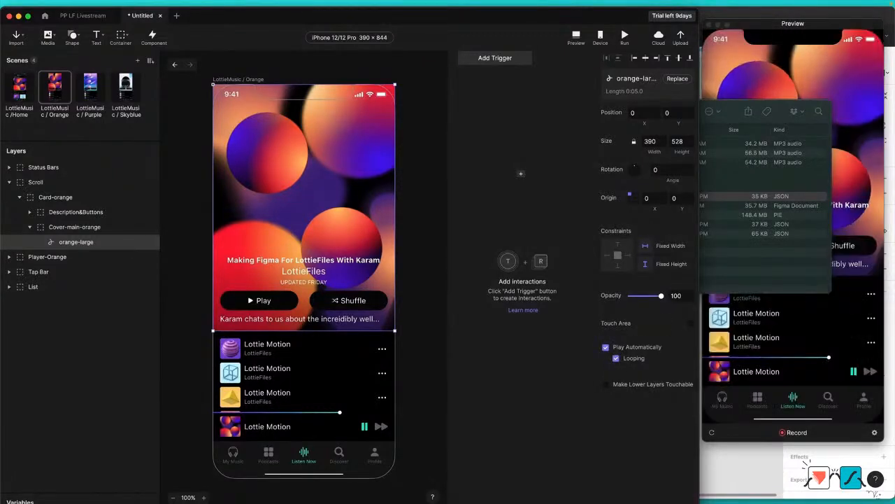
{"action": "left_click", "coordinate": [835, 70]}
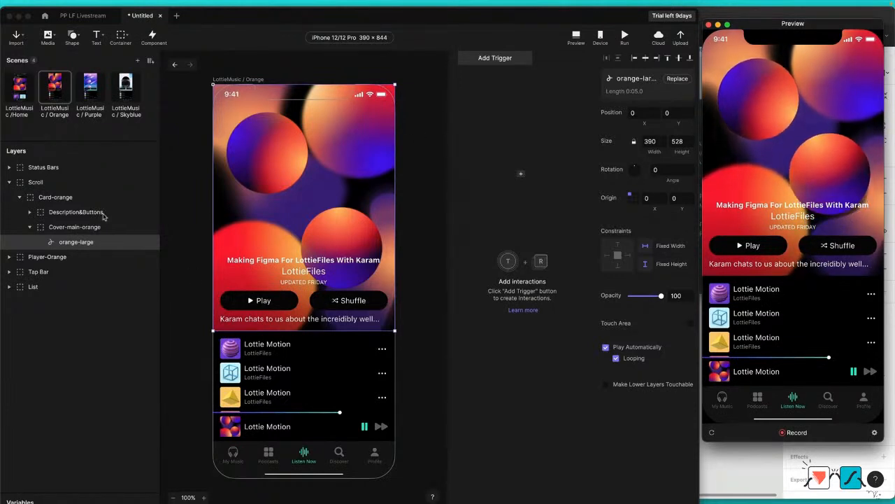
{"action": "left_click", "coordinate": [78, 228]}
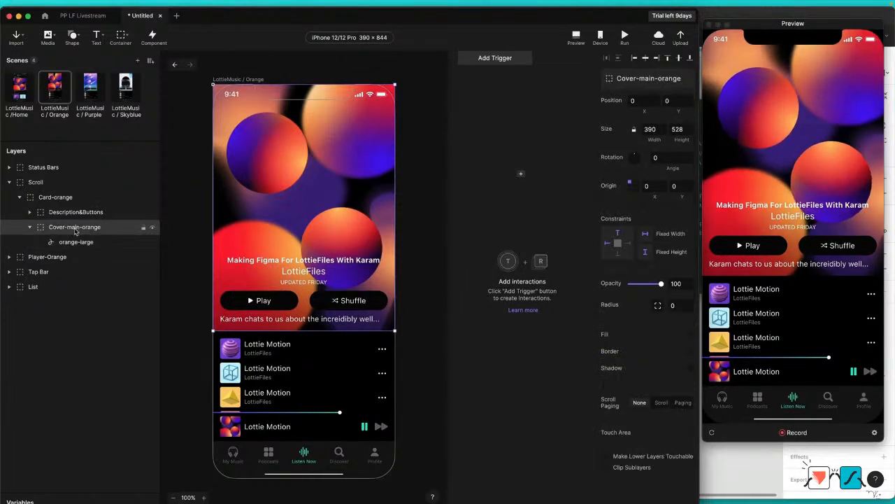
{"action": "left_click", "coordinate": [606, 467]}
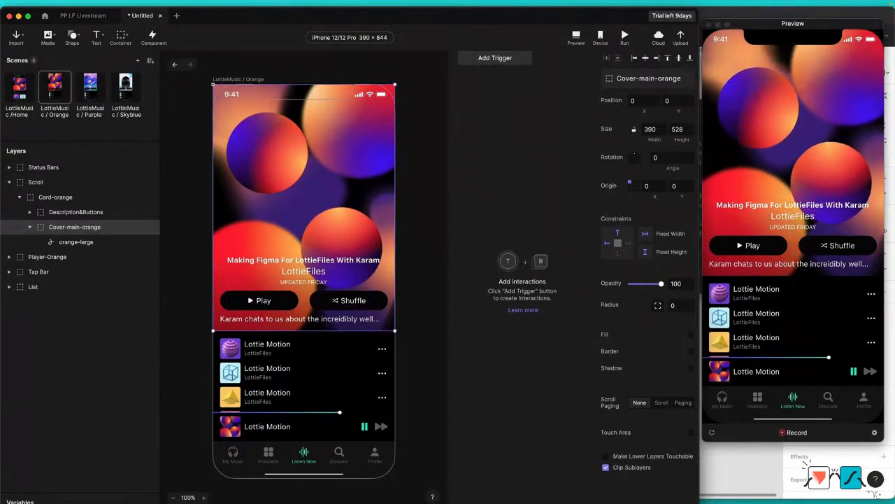
Step: Add a downward Pull trigger on Scroll with distance 1 and Follow Over Pulling set to With Resistance, and test it in the preview
{"action": "left_click", "coordinate": [52, 184]}
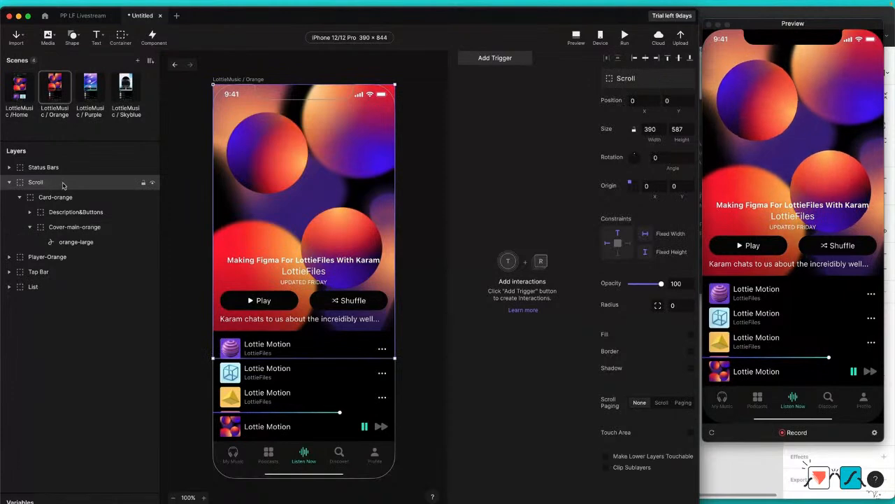
{"action": "left_click", "coordinate": [505, 59]}
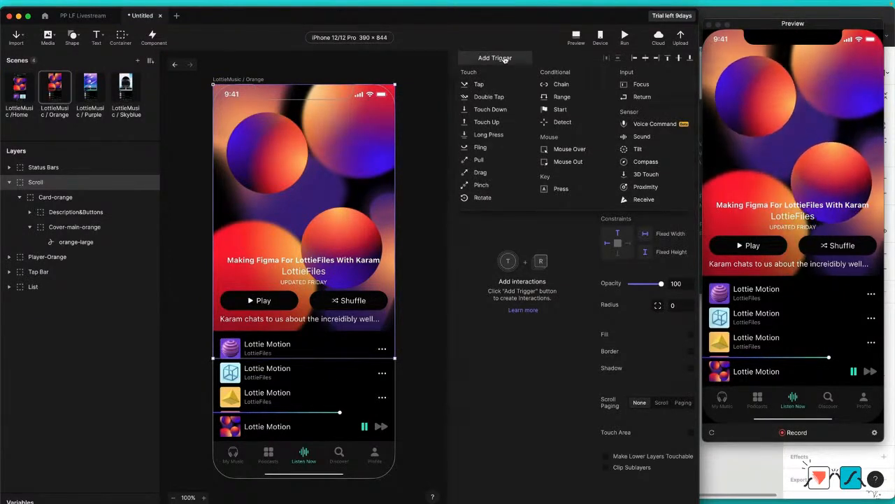
{"action": "left_click", "coordinate": [495, 160]}
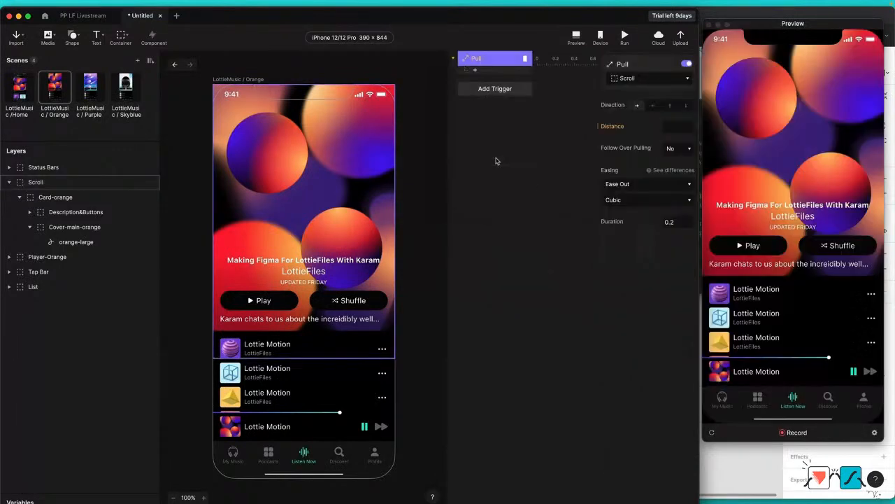
{"action": "left_click", "coordinate": [687, 107]}
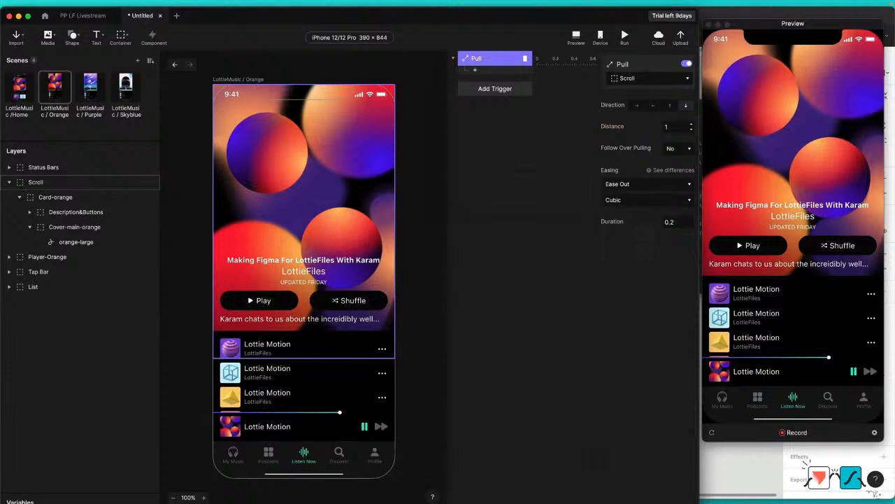
{"action": "left_click", "coordinate": [678, 148]}
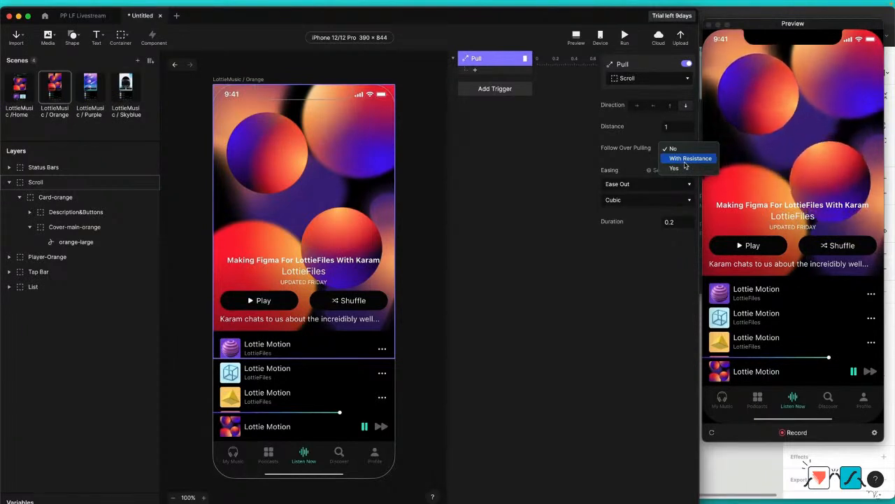
{"action": "left_click", "coordinate": [685, 163]}
{"action": "left_click_drag", "start_coordinate": [810, 108], "coordinate": [811, 175]}
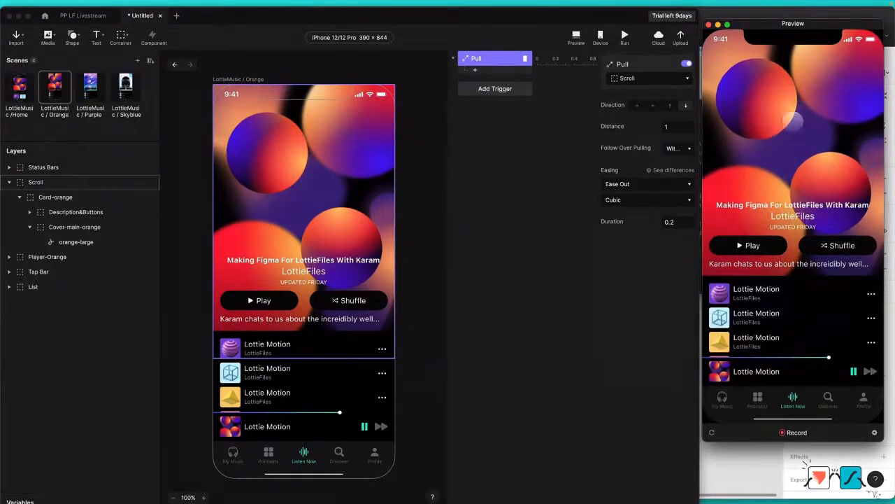
{"action": "left_click_drag", "start_coordinate": [794, 101], "coordinate": [794, 204]}
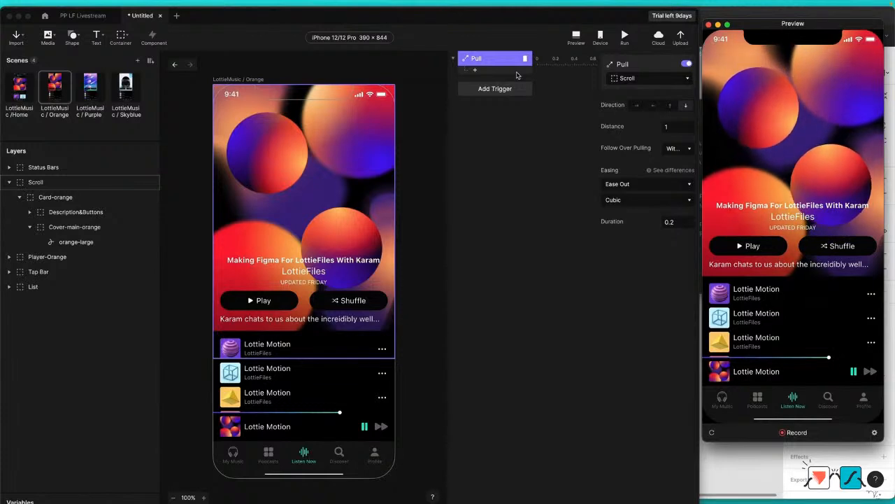
Step: Add a Scale response for Cover-main-orange to the Pull trigger, scaling it to 360 by 360
{"action": "left_click", "coordinate": [73, 227]}
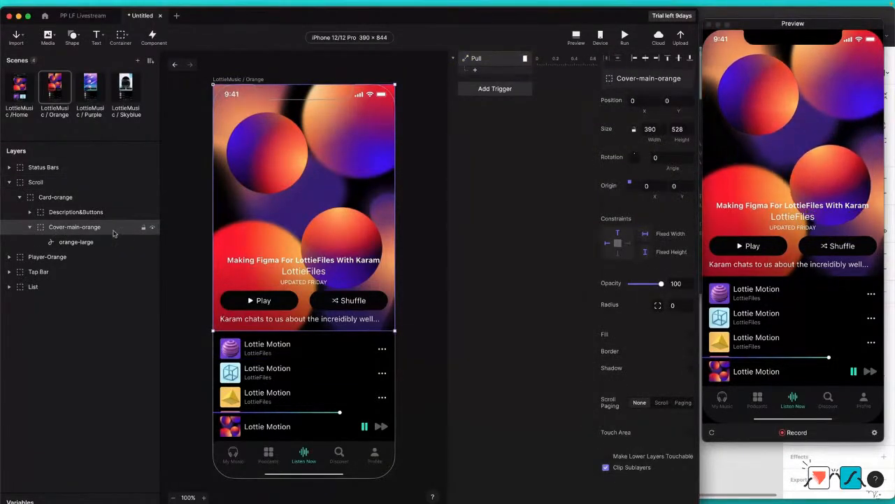
{"action": "left_click", "coordinate": [475, 71]}
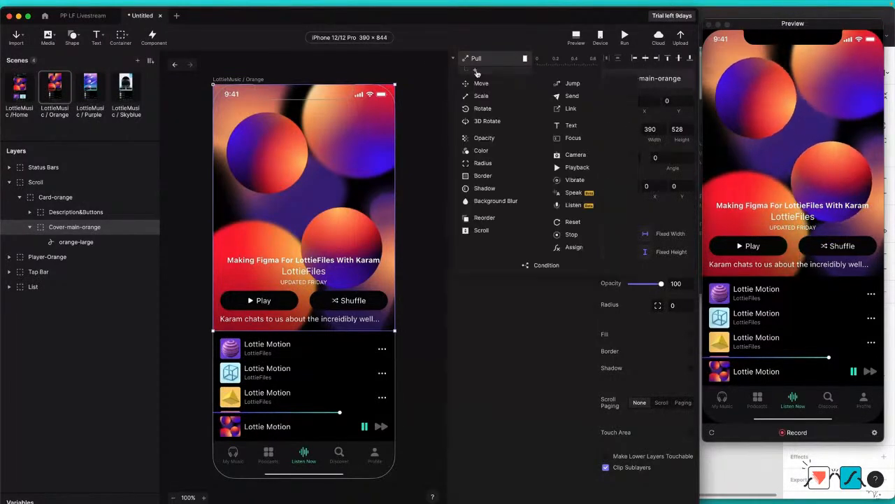
{"action": "left_click", "coordinate": [492, 98]}
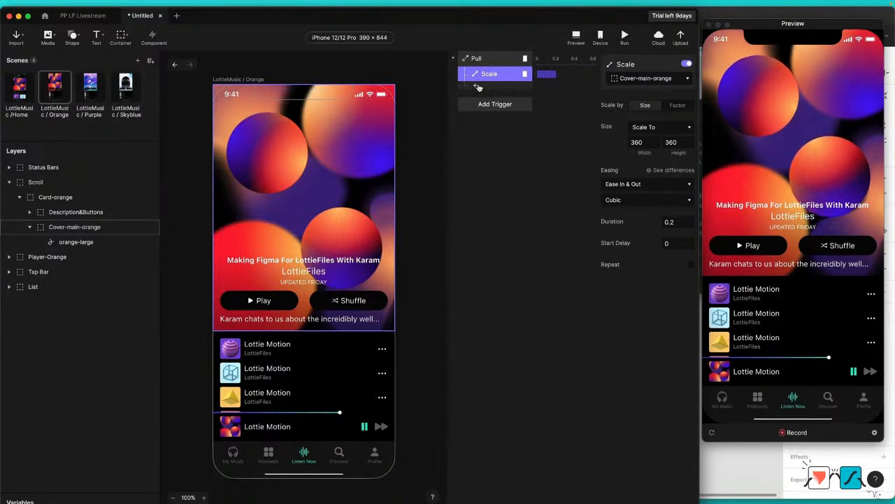
Step: Add a Move response taking Cover-main-orange to position 15, 145 under Pull, and test the pull in the preview
{"action": "left_click", "coordinate": [476, 86]}
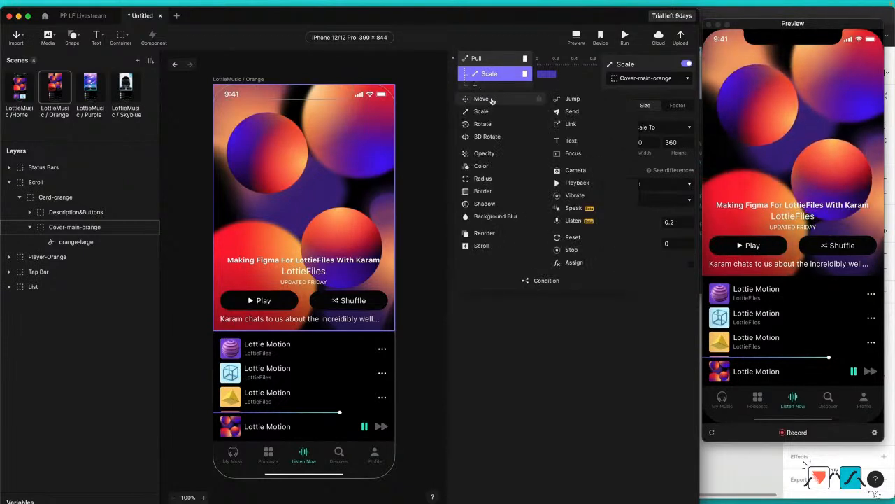
{"action": "left_click", "coordinate": [492, 99]}
{"action": "left_click", "coordinate": [639, 120]}
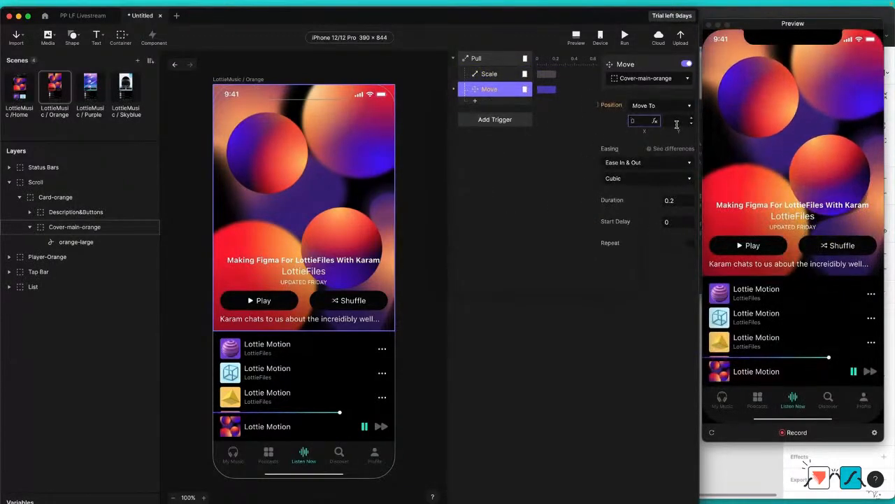
{"action": "type", "text": "15"}
{"action": "key", "text": "Tab"}
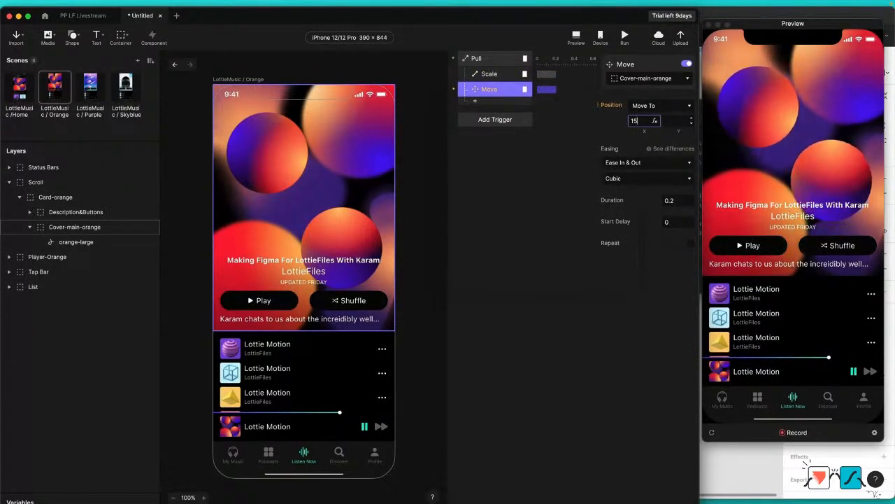
{"action": "type", "text": "145"}
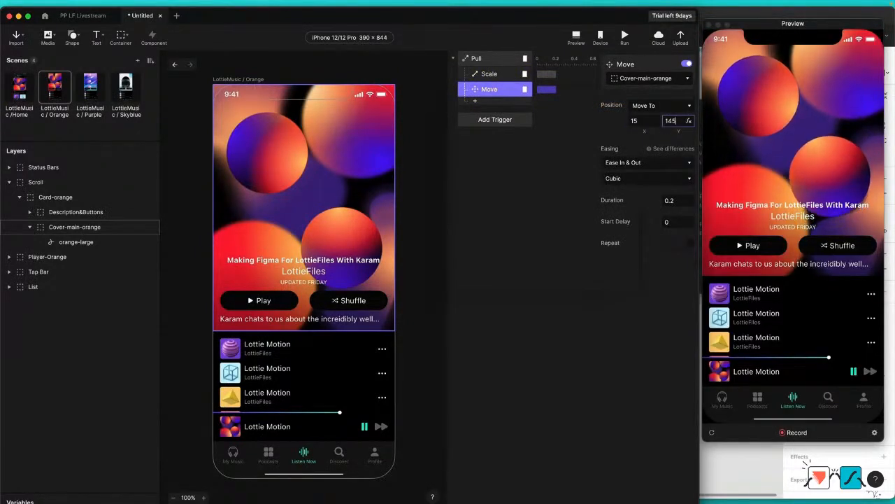
{"action": "key", "text": "Return"}
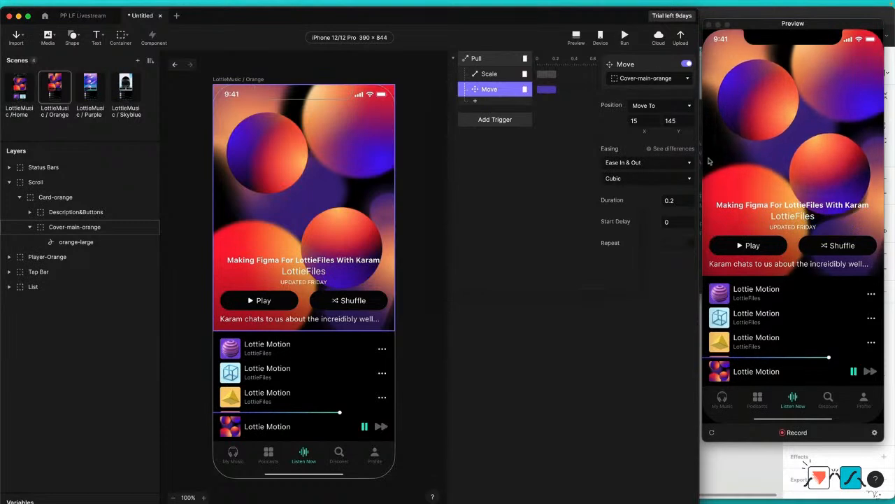
{"action": "left_click_drag", "start_coordinate": [766, 98], "coordinate": [779, 185]}
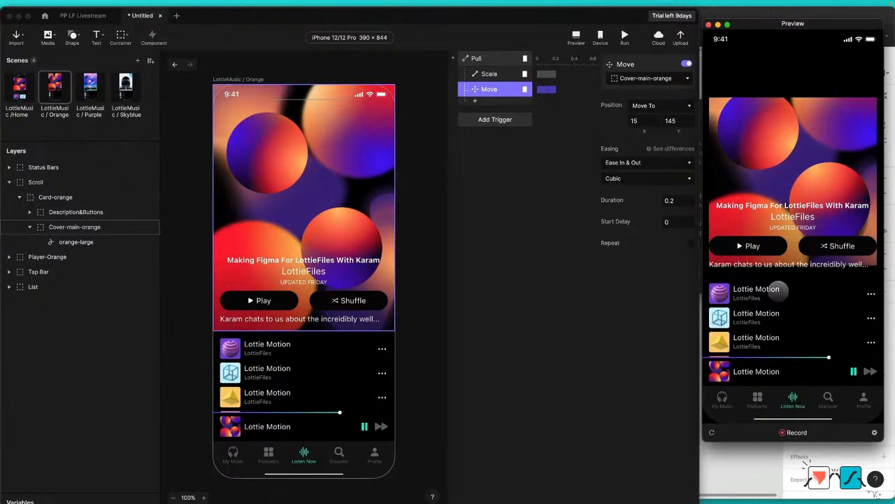
Step: Add a Radius response under Pull that sets Cover-main-orange's corner radius to 16
{"action": "left_click", "coordinate": [475, 100]}
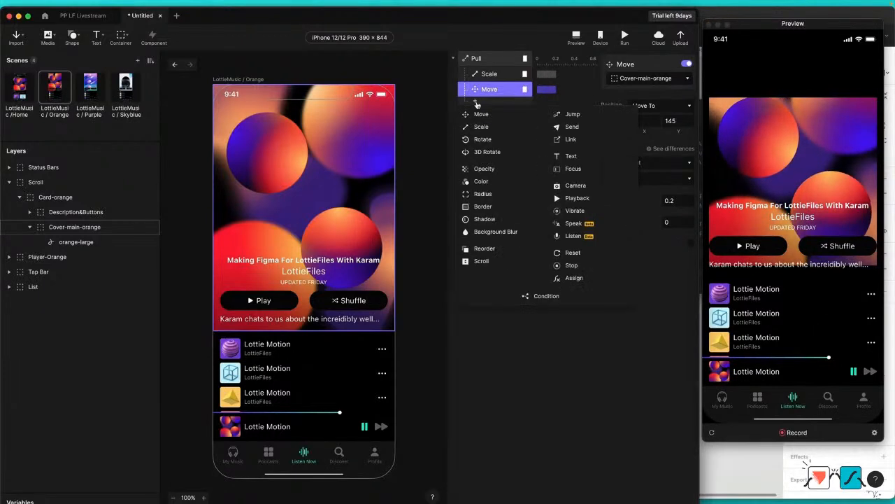
{"action": "left_click", "coordinate": [490, 194]}
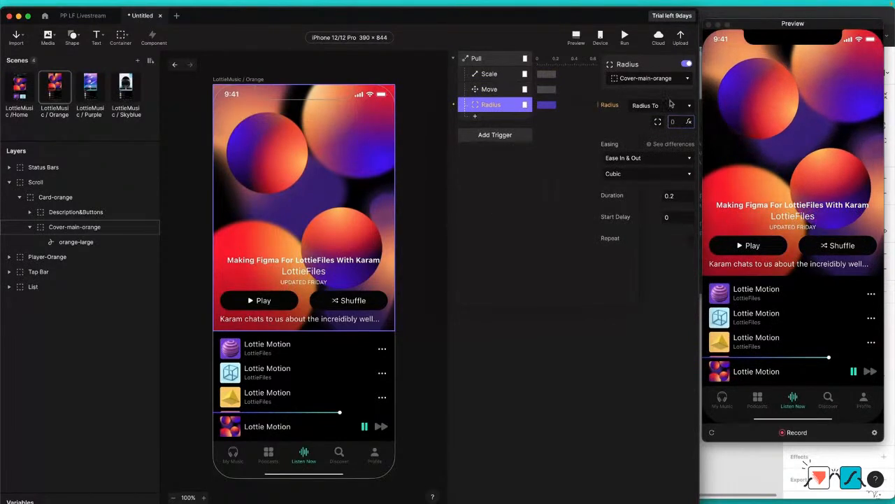
{"action": "key", "text": "Return"}
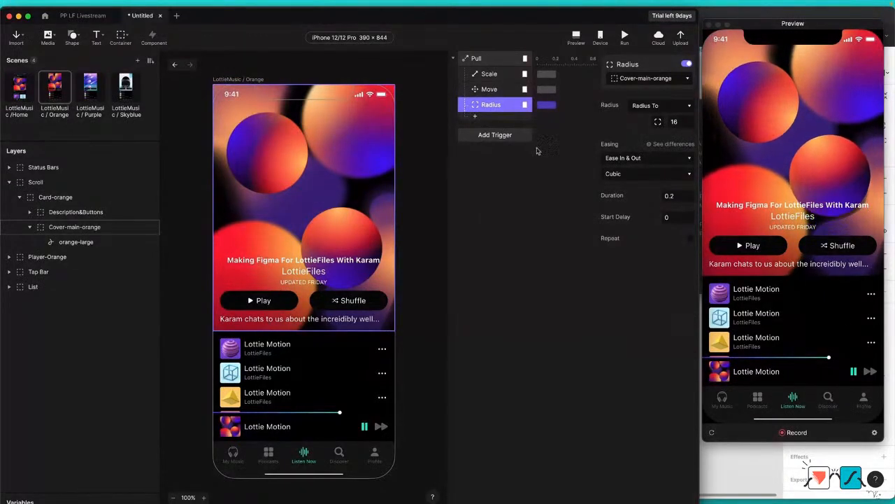
Step: Add an Opacity response under Pull that fades Description&Buttons to 0
{"action": "left_click", "coordinate": [63, 213]}
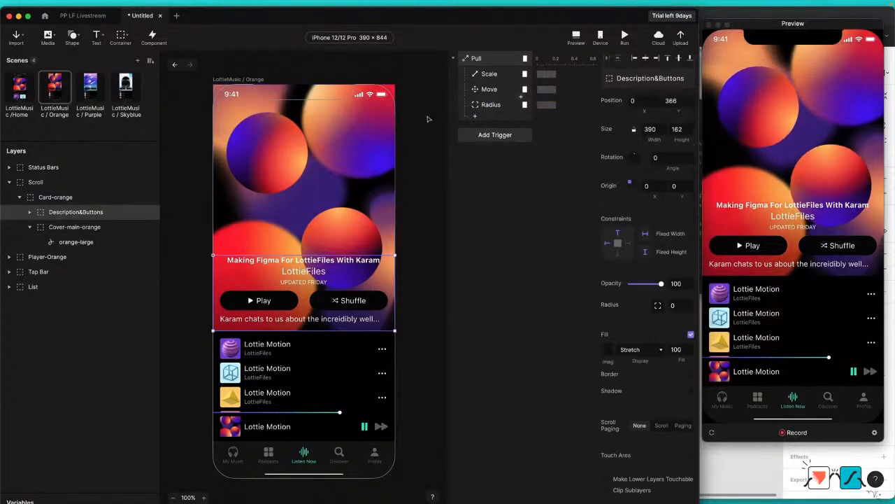
{"action": "left_click", "coordinate": [476, 117]}
{"action": "left_click", "coordinate": [493, 191]}
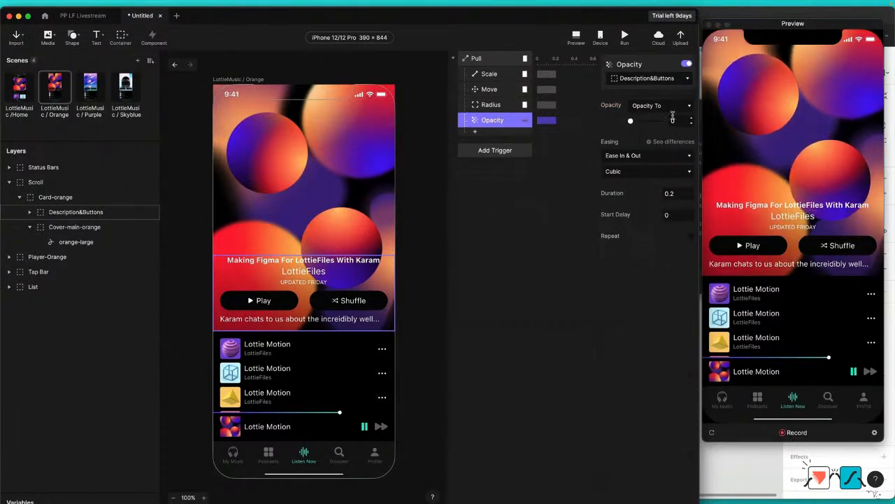
Step: Add an Opacity response under Pull that fades the List layer to 0, and test the pull in the preview
{"action": "left_click", "coordinate": [42, 291]}
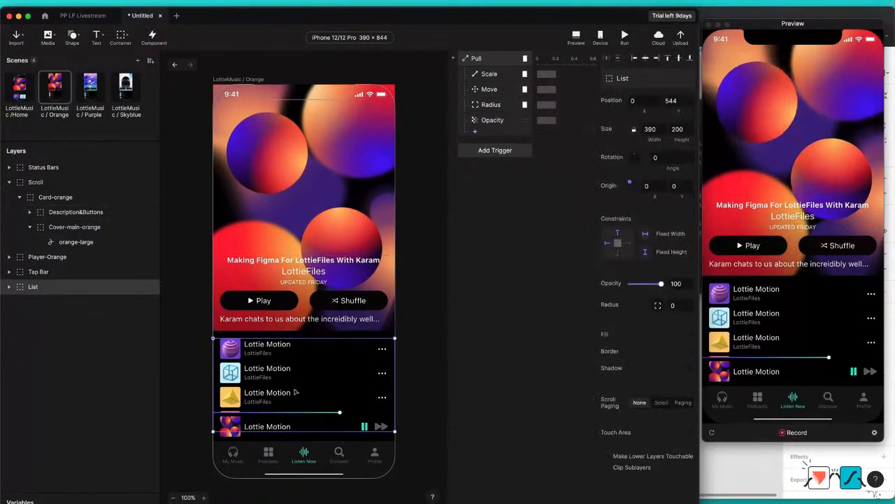
{"action": "left_click", "coordinate": [476, 133]}
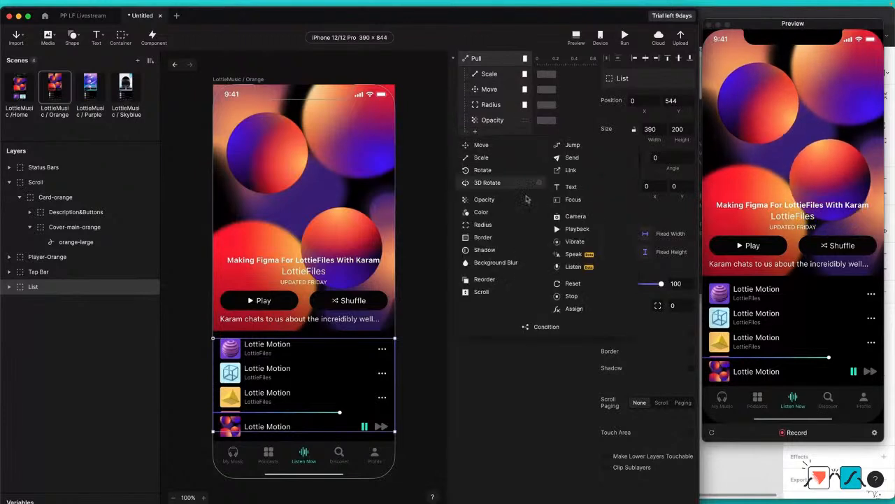
{"action": "left_click", "coordinate": [484, 200]}
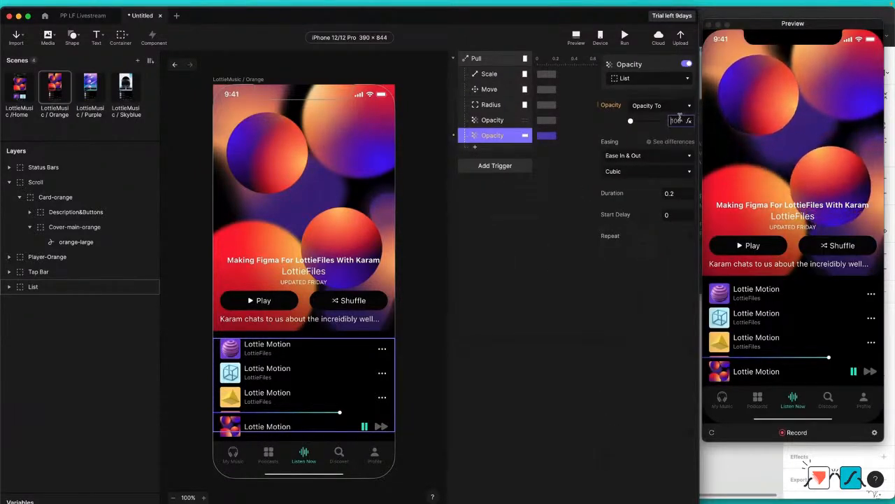
{"action": "type", "text": "0"}
{"action": "key", "text": "Return"}
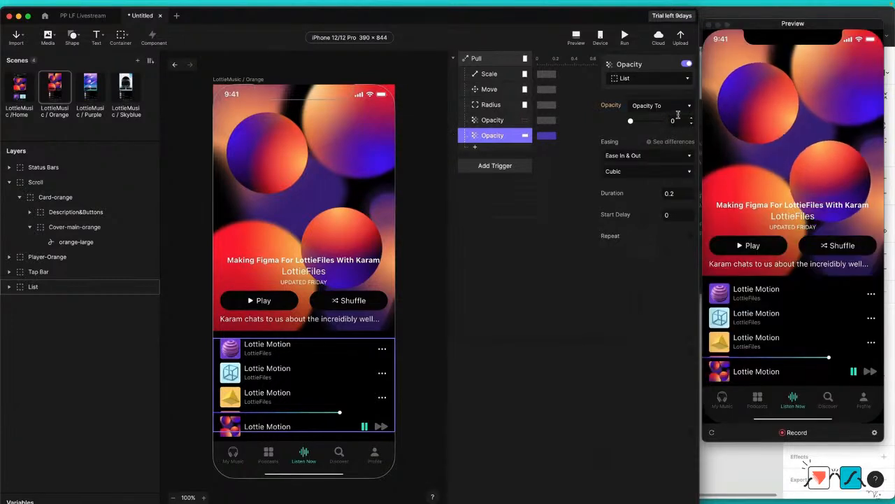
{"action": "left_click", "coordinate": [487, 236]}
{"action": "left_click_drag", "start_coordinate": [810, 112], "coordinate": [800, 180]}
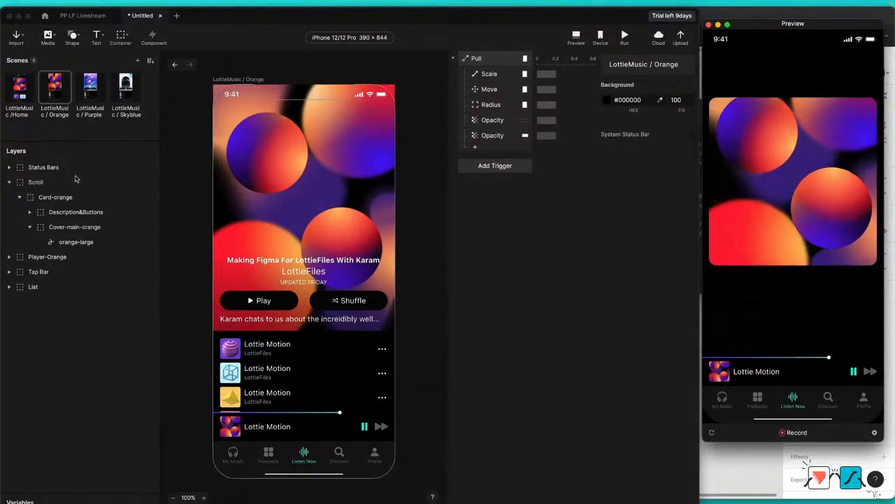
Step: Hide the Player-Orange layer and test the downward pull in the preview
{"action": "left_click", "coordinate": [80, 257]}
{"action": "left_click", "coordinate": [151, 257]}
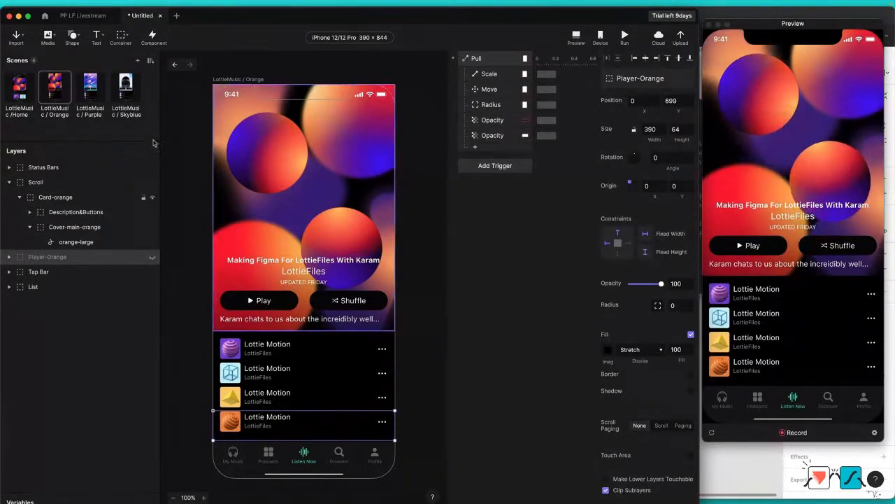
{"action": "left_click", "coordinate": [800, 158]}
{"action": "left_click_drag", "start_coordinate": [799, 156], "coordinate": [747, 351]}
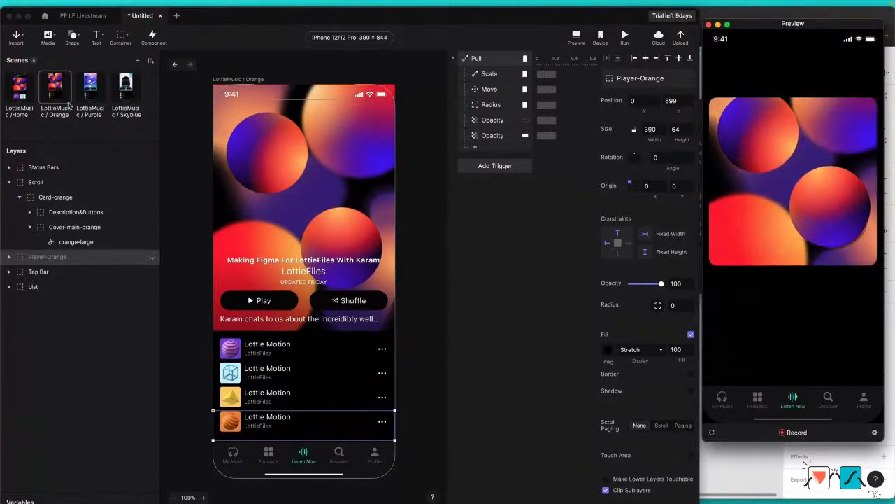
Step: Copy Middlecovers from the Home scene into the Orange scene, order it below List, and position it at 15, 764
{"action": "left_click", "coordinate": [20, 87]}
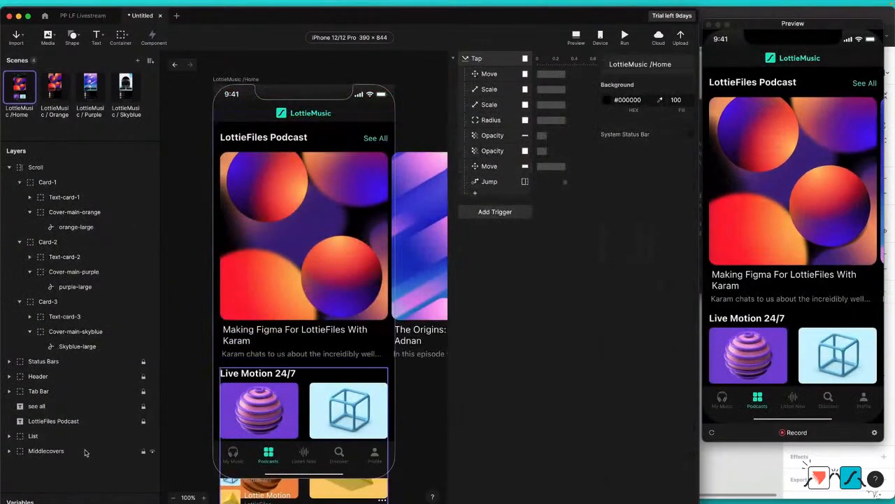
{"action": "left_click", "coordinate": [85, 451]}
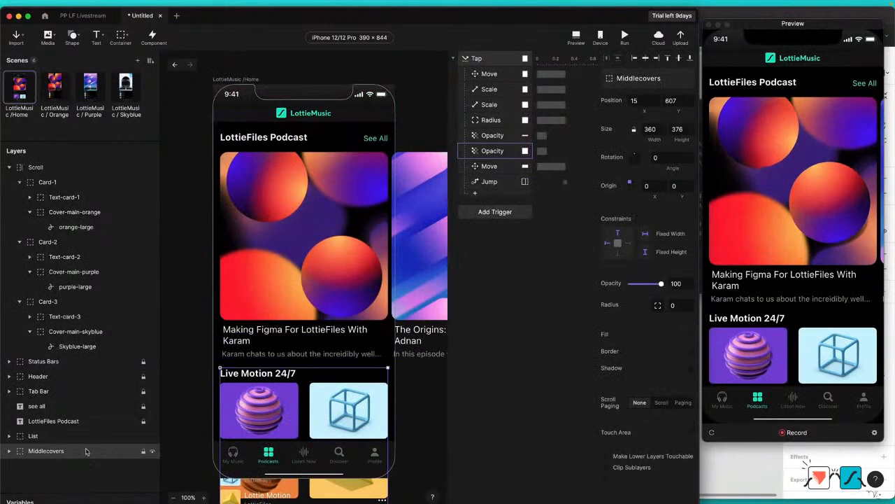
{"action": "left_click", "coordinate": [60, 90]}
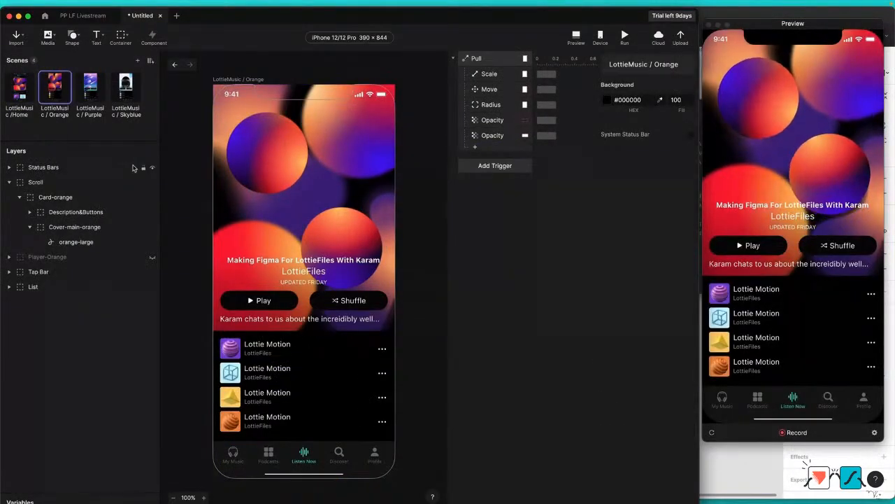
{"action": "key", "text": "ctrl+v"}
{"action": "left_click_drag", "start_coordinate": [46, 167], "coordinate": [60, 309]}
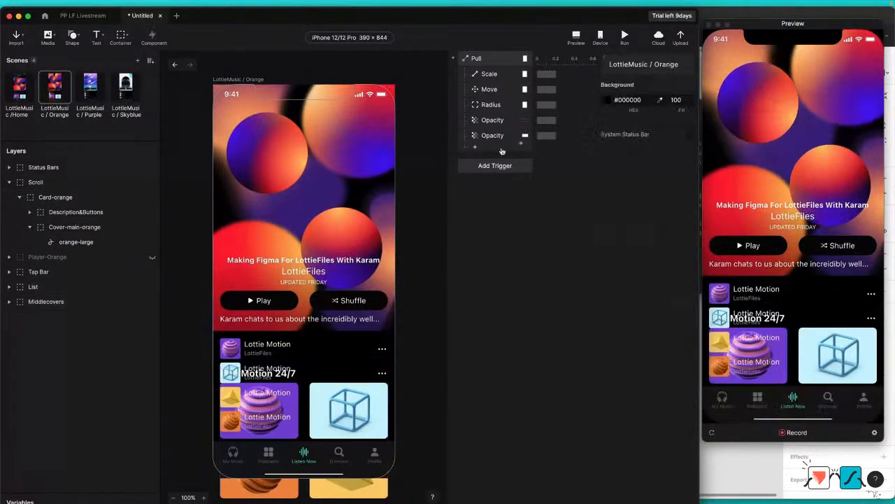
{"action": "left_click", "coordinate": [50, 305]}
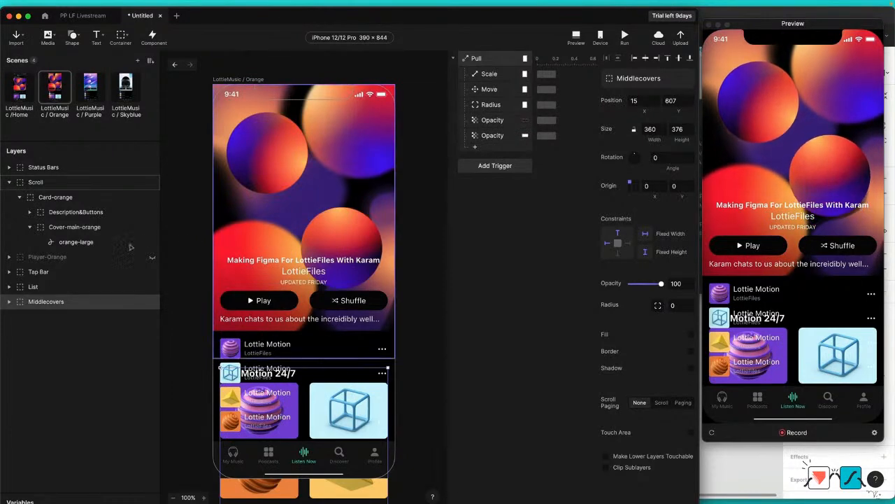
{"action": "left_click_drag", "start_coordinate": [356, 393], "coordinate": [355, 464]}
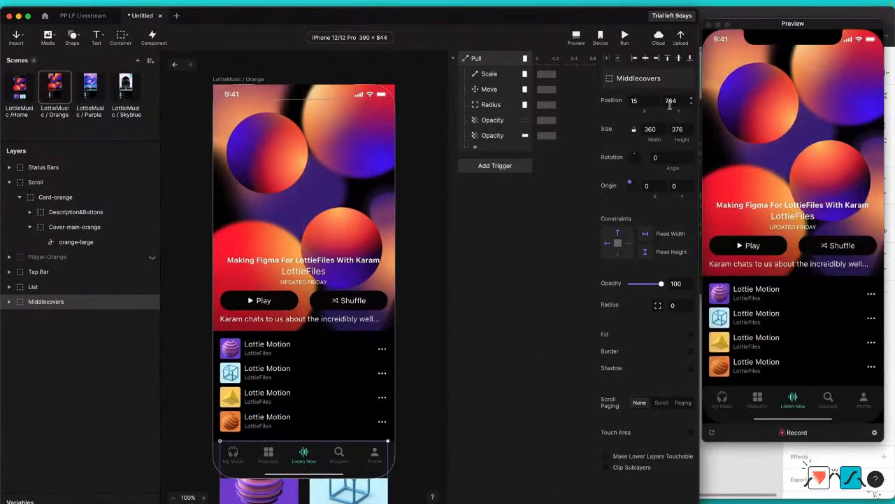
Step: Add a Move response under Pull that brings Middlecovers to position 15, 607, and test it in the preview
{"action": "left_click", "coordinate": [475, 151]}
{"action": "left_click", "coordinate": [486, 160]}
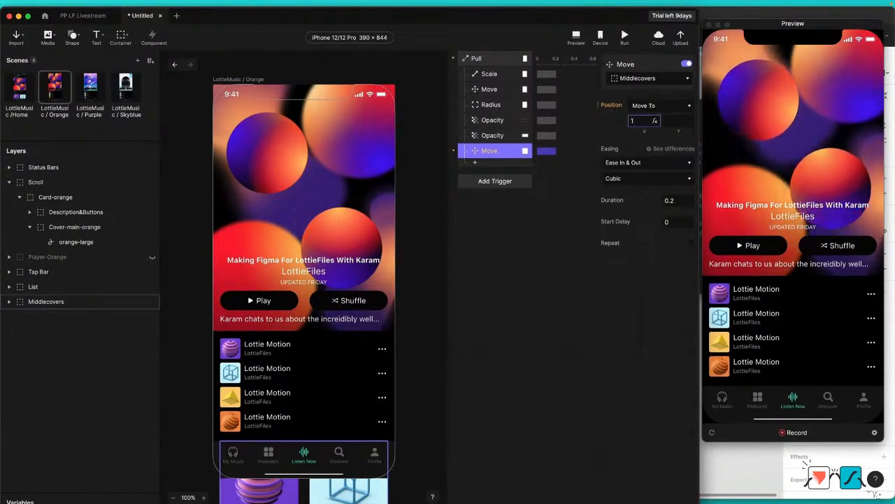
{"action": "left_click", "coordinate": [676, 121]}
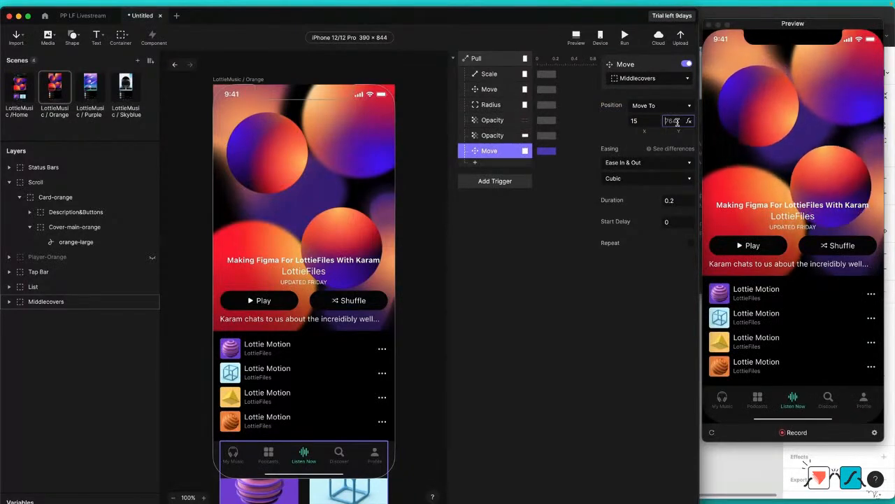
{"action": "key", "text": "Return"}
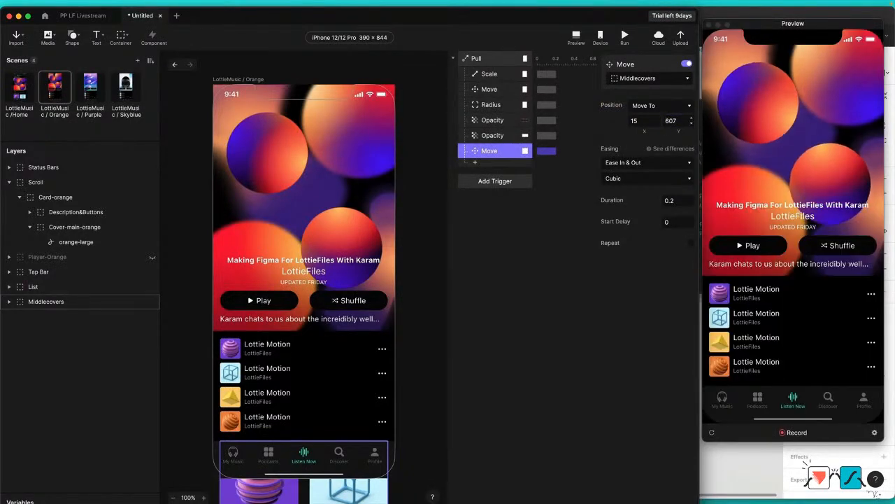
{"action": "left_click", "coordinate": [789, 99]}
{"action": "left_click_drag", "start_coordinate": [791, 84], "coordinate": [794, 172]}
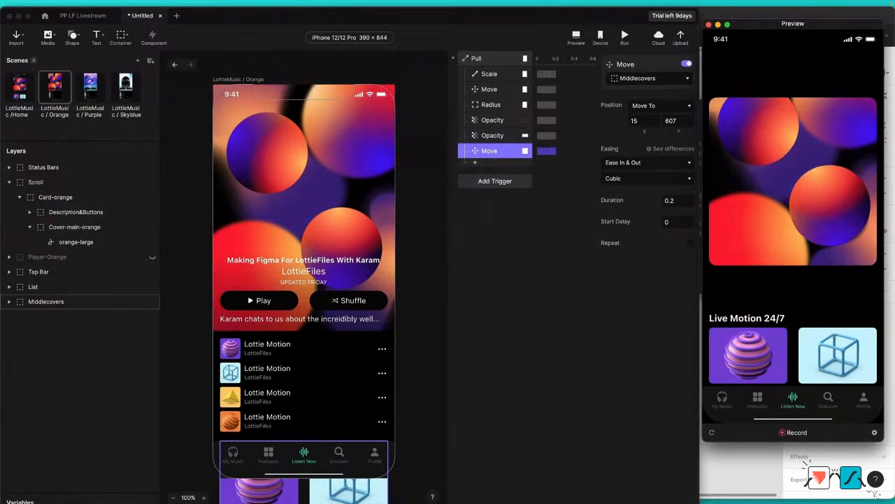
Step: Add a Jump response to the LottieMusic /Home scene under Pull, and test the return by pulling down in the preview
{"action": "left_click", "coordinate": [476, 163]}
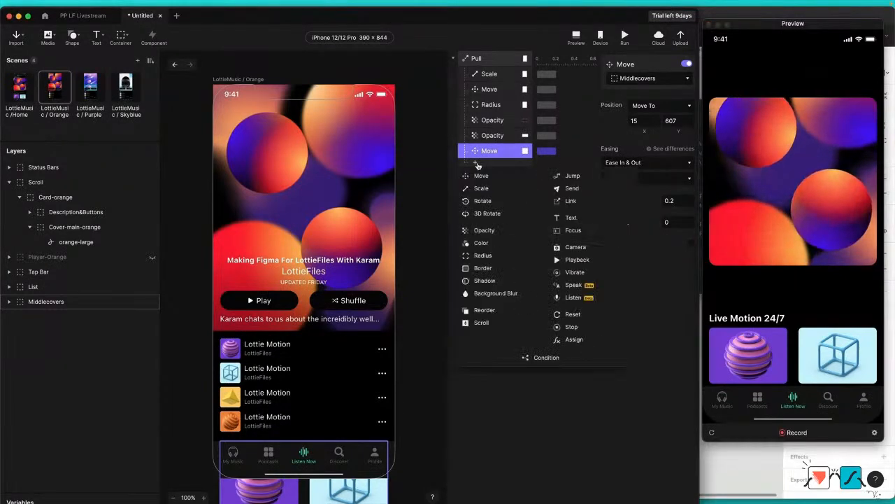
{"action": "left_click", "coordinate": [570, 177]}
{"action": "left_click", "coordinate": [649, 77]}
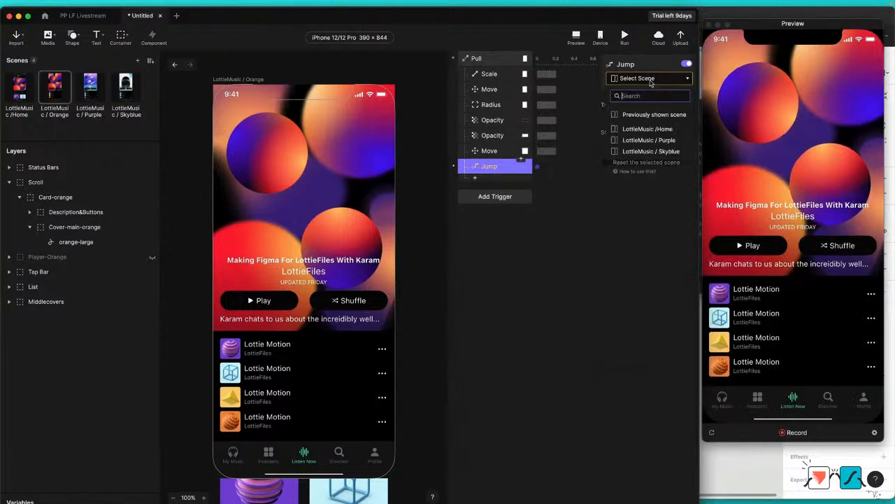
{"action": "left_click", "coordinate": [647, 124]}
{"action": "left_click", "coordinate": [772, 98]}
{"action": "left_click_drag", "start_coordinate": [772, 98], "coordinate": [779, 208]}
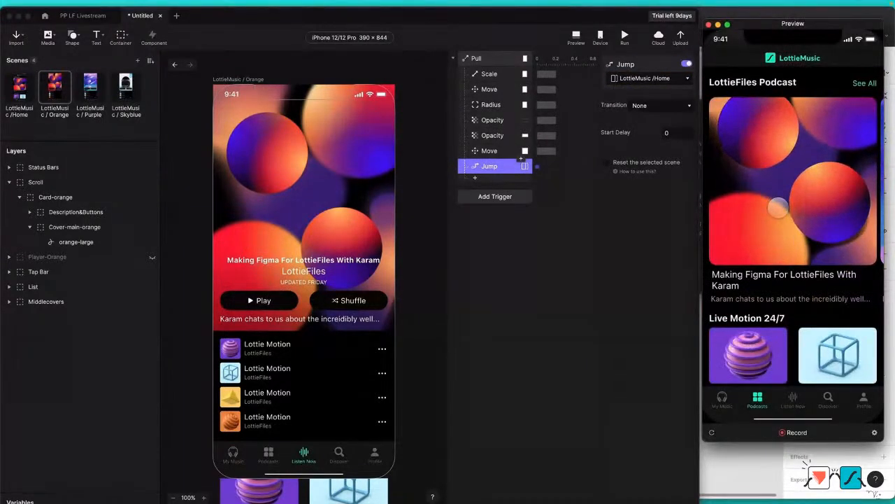
{"action": "left_click", "coordinate": [516, 260]}
{"action": "left_click", "coordinate": [515, 258]}
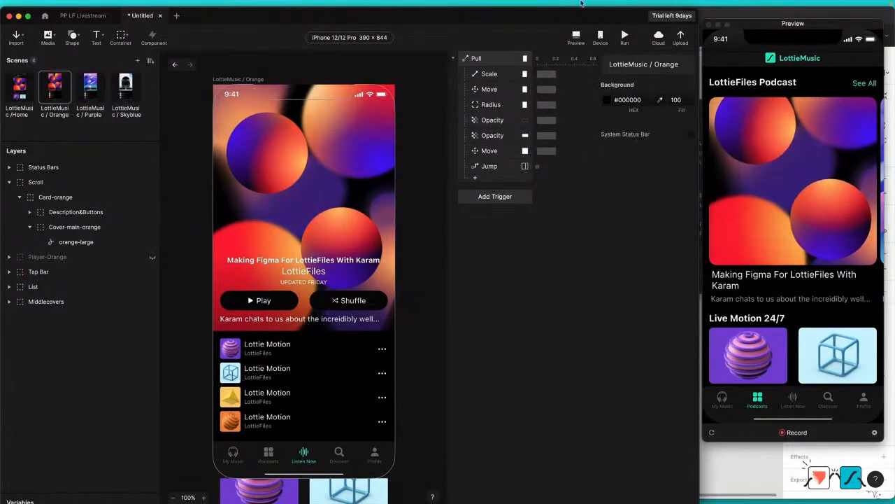
Step: Set the duration of the Scale, Radius and both Move responses under Pull to 0.3
{"action": "left_click", "coordinate": [490, 74]}
{"action": "left_click", "coordinate": [494, 151], "text": "shift"}
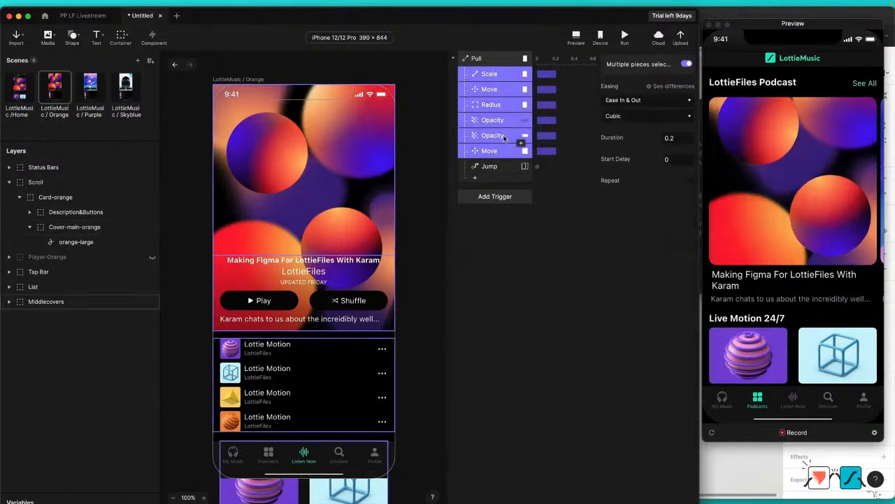
{"action": "left_click", "coordinate": [492, 135], "text": "super"}
{"action": "left_click", "coordinate": [493, 120], "text": "super"}
{"action": "left_click", "coordinate": [680, 139]}
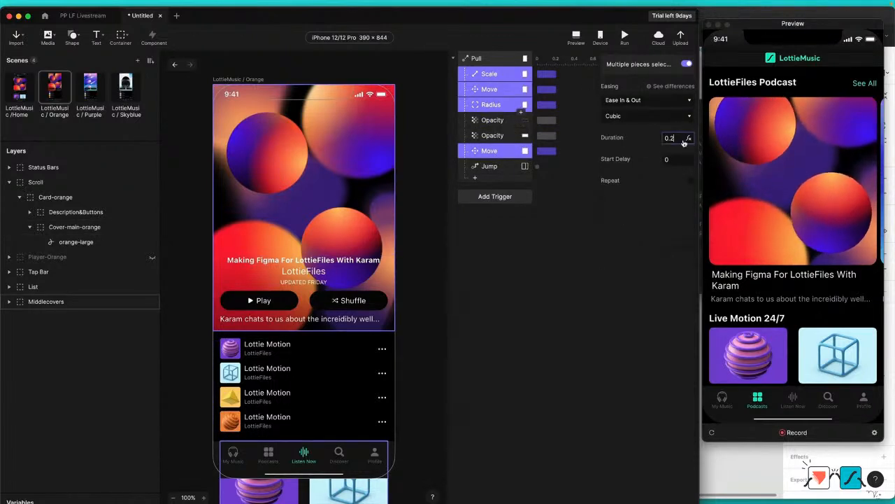
{"action": "type", "text": "0.3"}
{"action": "key", "text": "Return"}
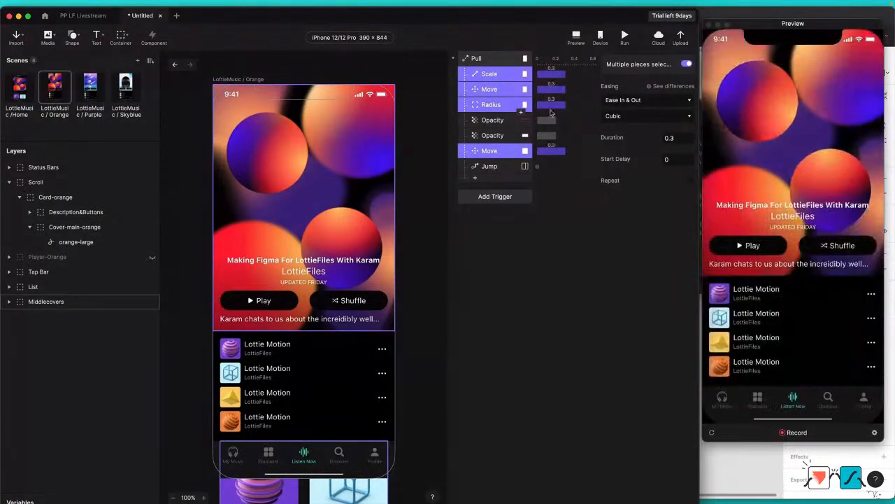
Step: Set the duration of both Opacity responses under Pull to 0.1
{"action": "left_click", "coordinate": [492, 120]}
{"action": "left_click", "coordinate": [492, 135], "text": "shift"}
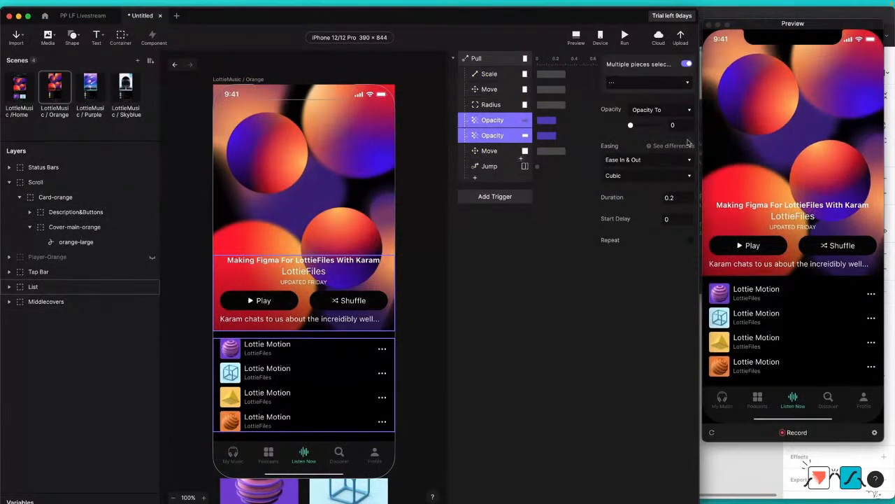
{"action": "left_click", "coordinate": [678, 199]}
{"action": "type", "text": "0.1"}
{"action": "key", "text": "Return"}
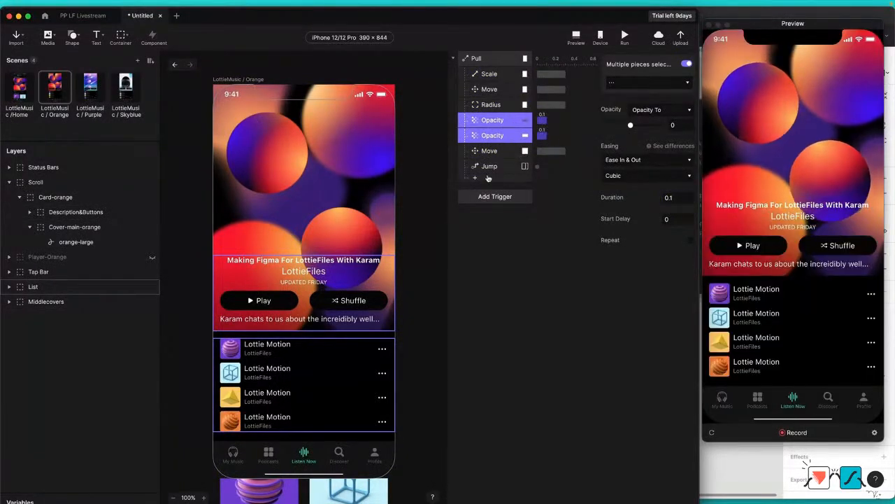
Step: Give the Jump response a 0.3 start delay, enable resetting the selected scene, and test the pull down in the preview
{"action": "left_click", "coordinate": [493, 166]}
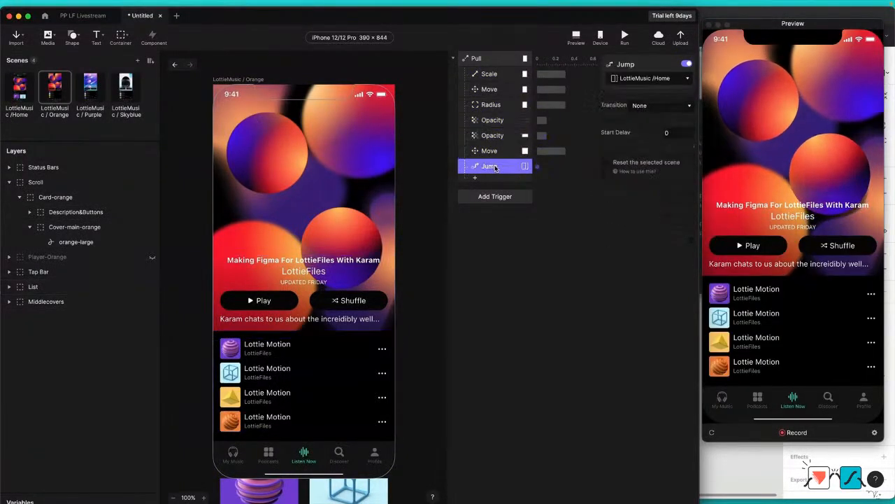
{"action": "left_click", "coordinate": [675, 132]}
{"action": "type", "text": "0.3"}
{"action": "key", "text": "Return"}
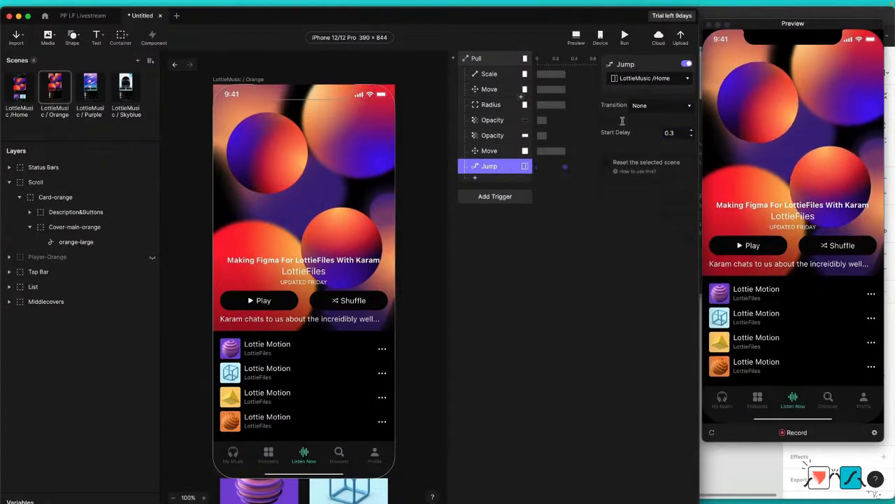
{"action": "left_click", "coordinate": [606, 163]}
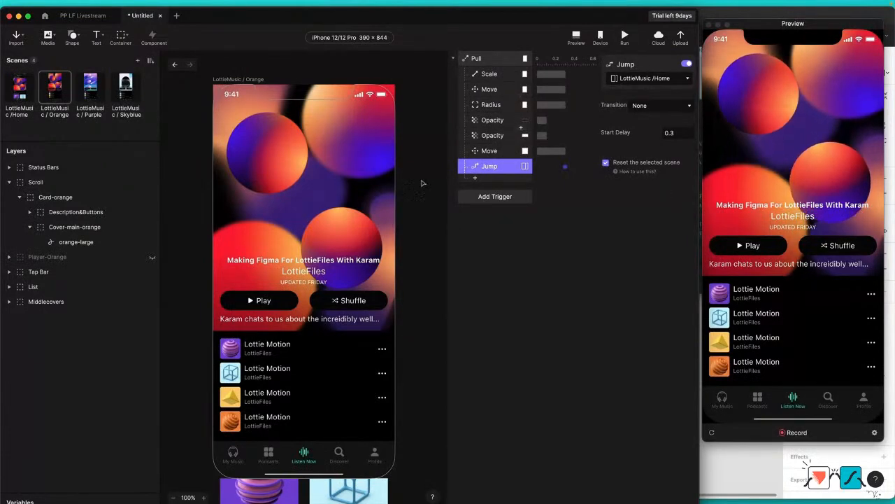
{"action": "left_click_drag", "start_coordinate": [805, 188], "coordinate": [804, 208]}
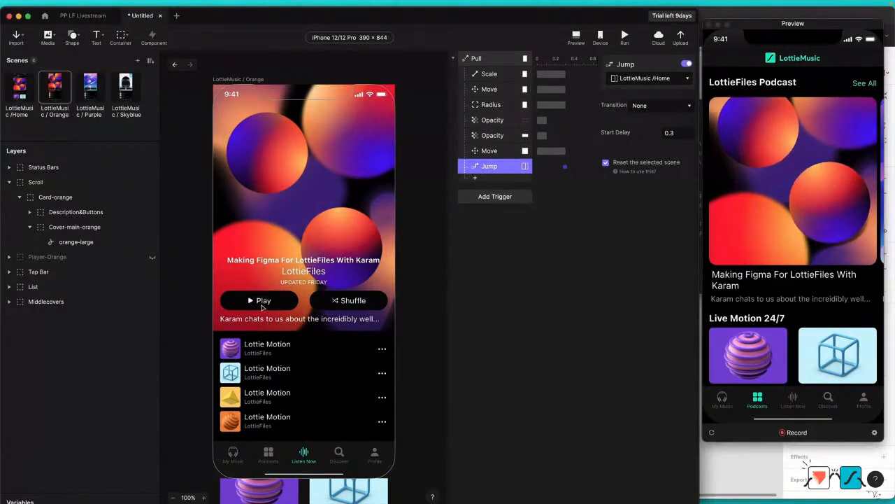
Step: Examine the Play-Button and Pause-Button layers inside Description&Buttons of Card-orange
{"action": "left_click", "coordinate": [264, 306]}
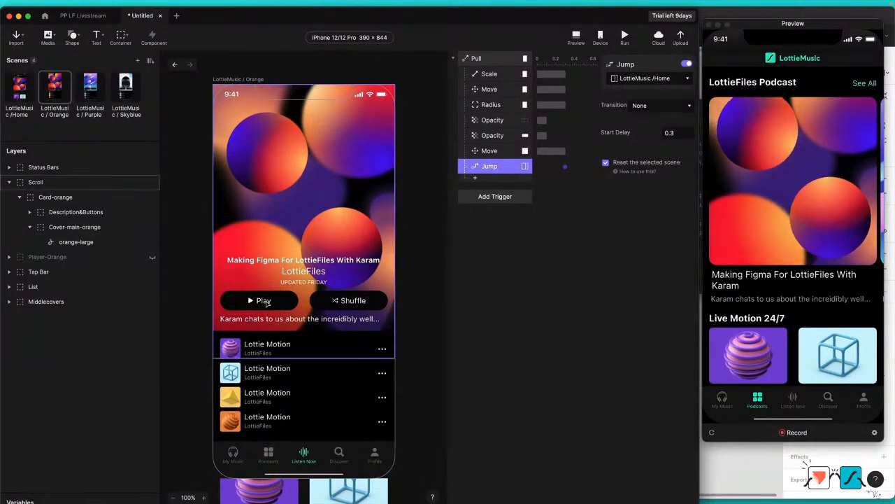
{"action": "left_click", "coordinate": [268, 304]}
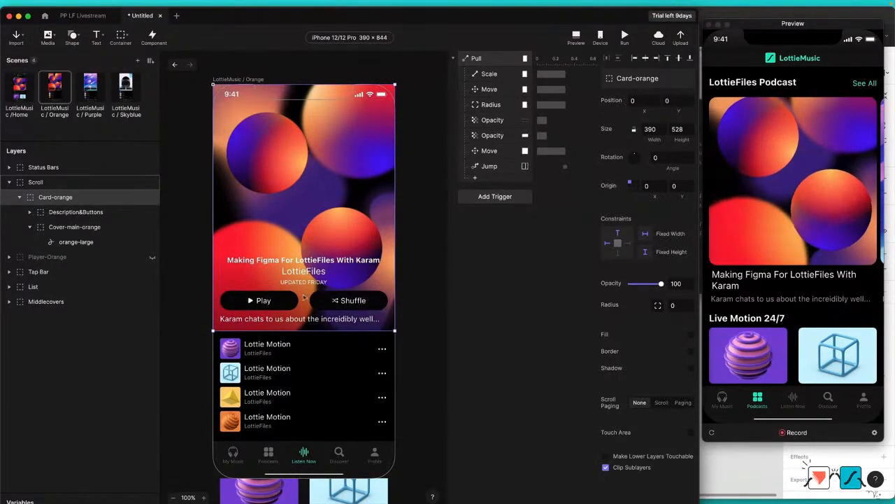
{"action": "double_click", "coordinate": [278, 308]}
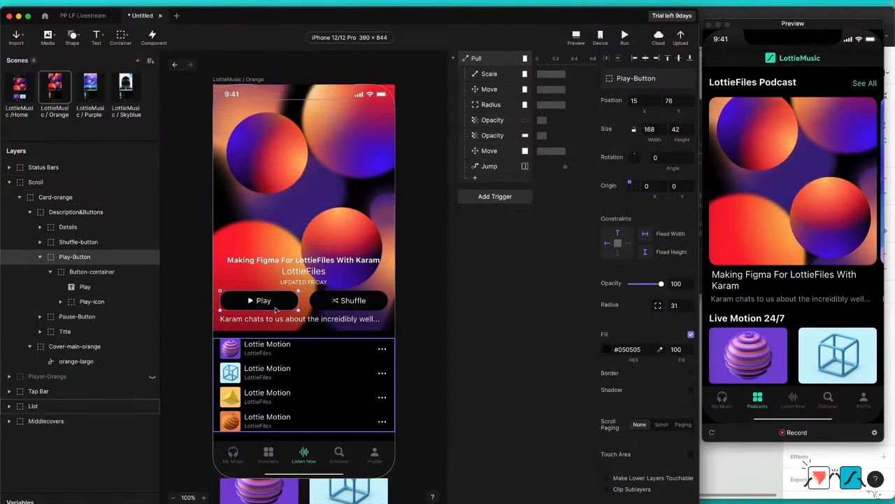
{"action": "left_click", "coordinate": [51, 272]}
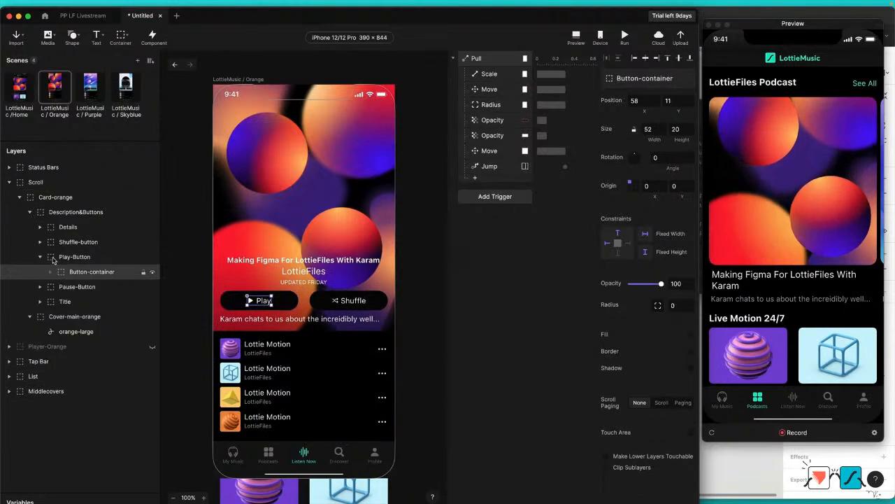
{"action": "left_click", "coordinate": [68, 258]}
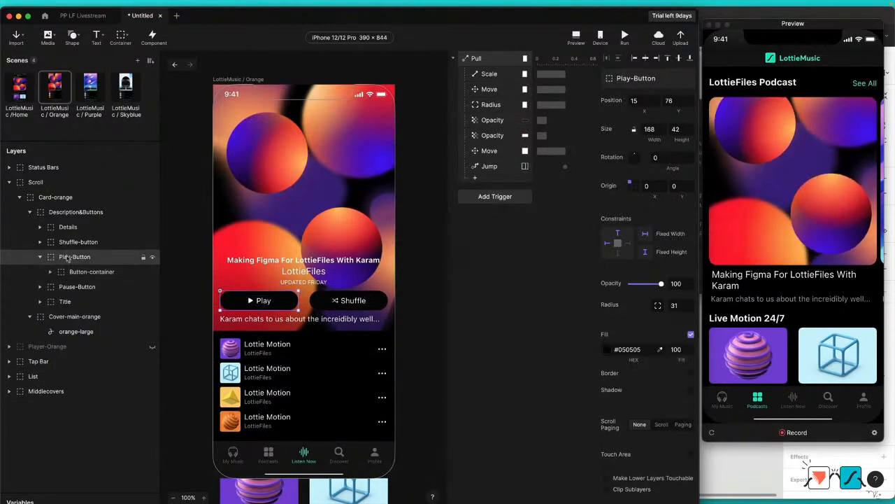
{"action": "left_click", "coordinate": [41, 258]}
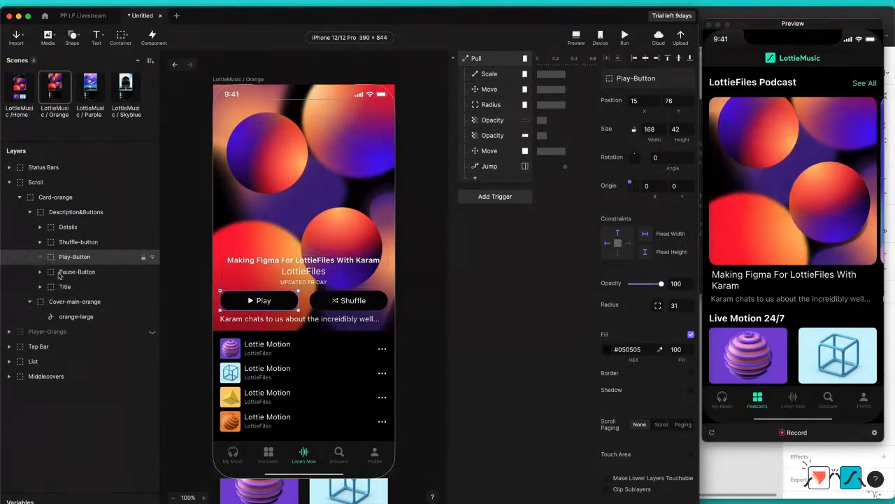
{"action": "left_click", "coordinate": [76, 273]}
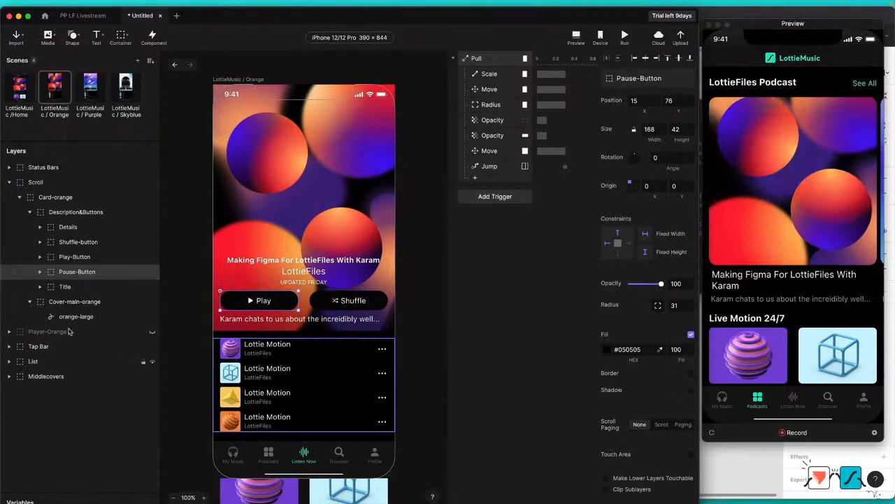
Step: Unhide the Player-Orange layer and add a Tap trigger to Play-Button
{"action": "left_click", "coordinate": [132, 335]}
{"action": "left_click", "coordinate": [151, 335]}
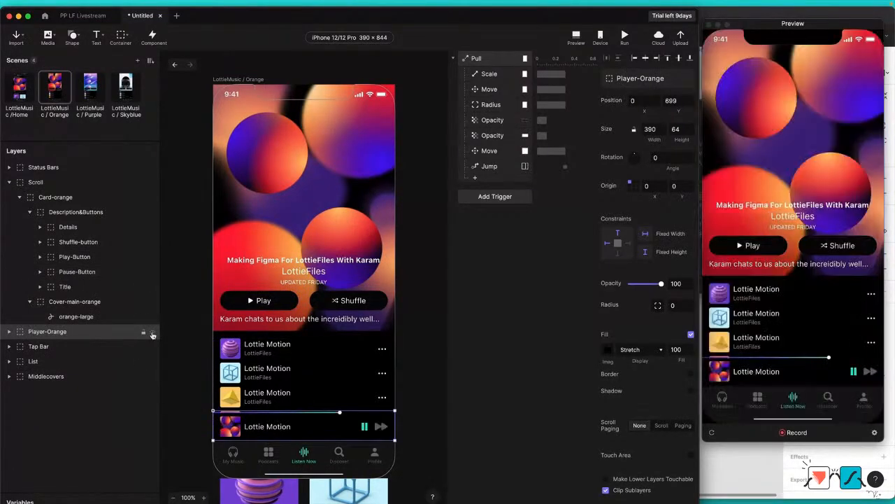
{"action": "left_click", "coordinate": [77, 257]}
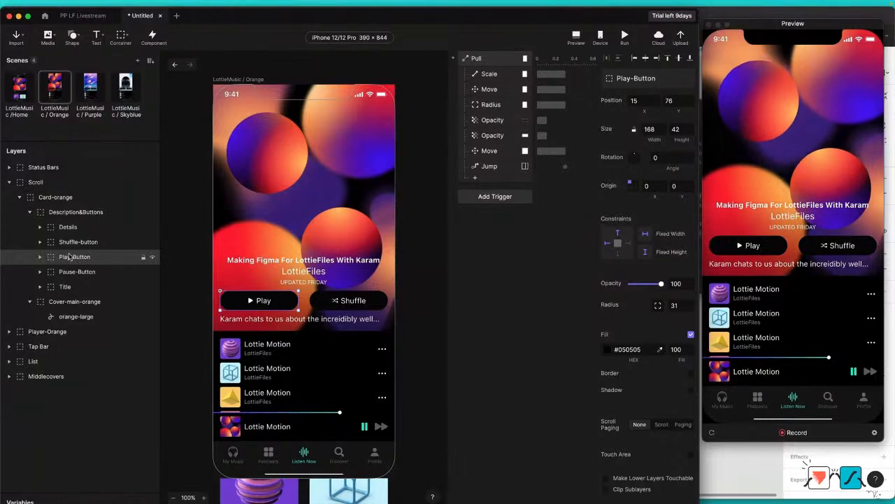
{"action": "left_click", "coordinate": [512, 200]}
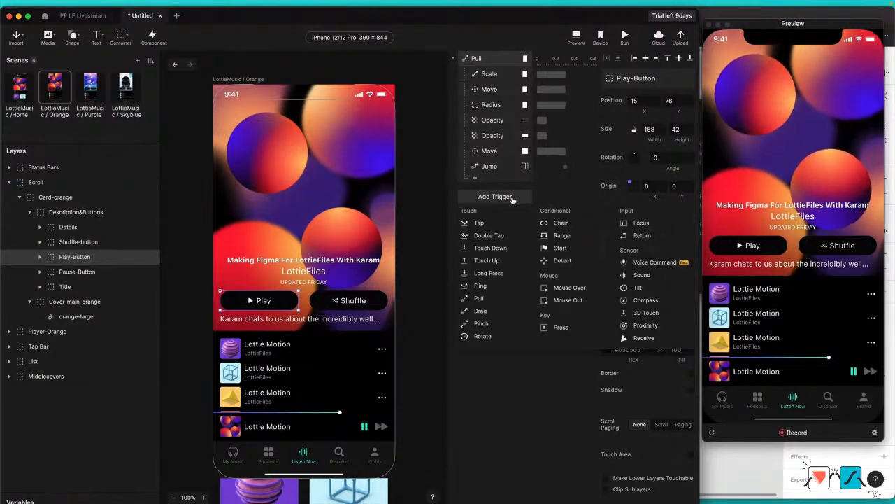
{"action": "left_click", "coordinate": [481, 222]}
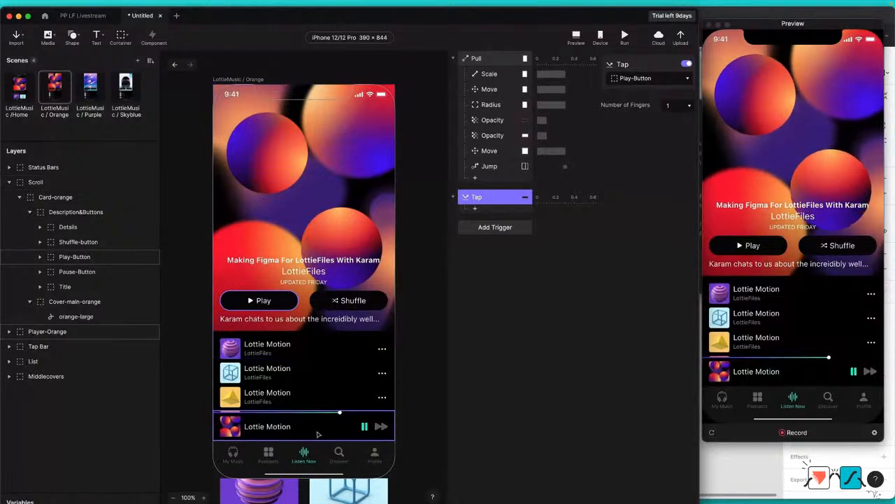
Step: Order Player-Orange between Tap Bar and List, and move it straight down to position 0, 764
{"action": "left_click", "coordinate": [46, 333]}
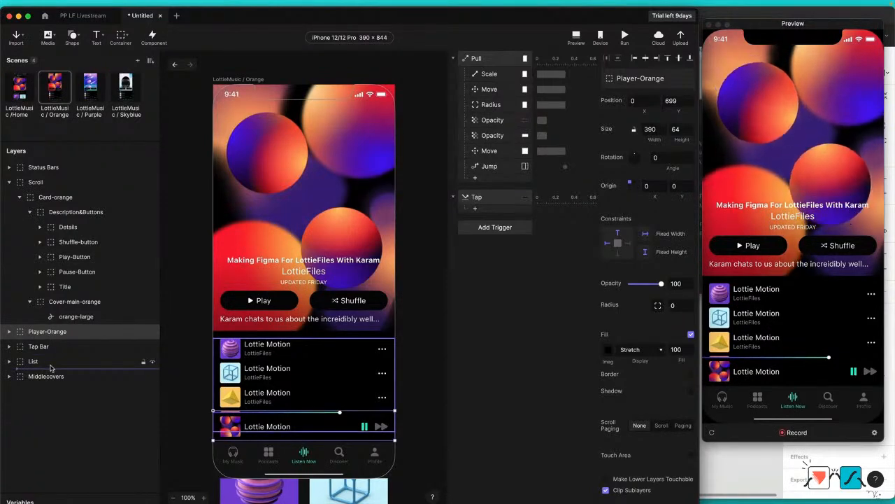
{"action": "left_click_drag", "start_coordinate": [50, 368], "coordinate": [50, 368]}
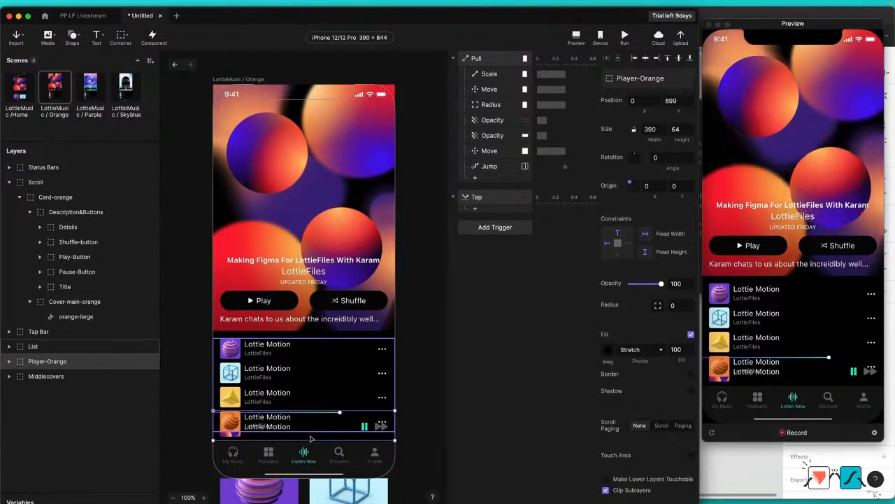
{"action": "left_click_drag", "start_coordinate": [58, 363], "coordinate": [62, 346]}
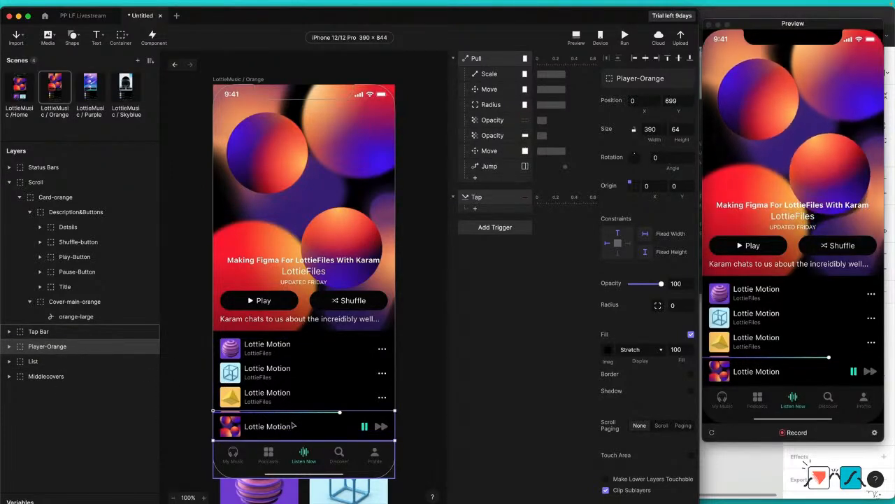
{"action": "left_click_drag", "start_coordinate": [295, 426], "coordinate": [299, 451]}
{"action": "key", "text": "ctrl+z"}
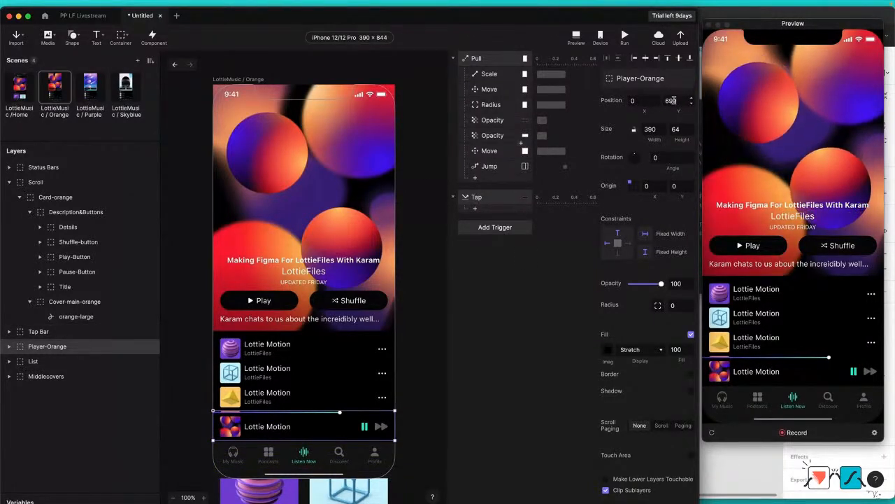
{"action": "left_click_drag", "start_coordinate": [310, 430], "coordinate": [308, 459]}
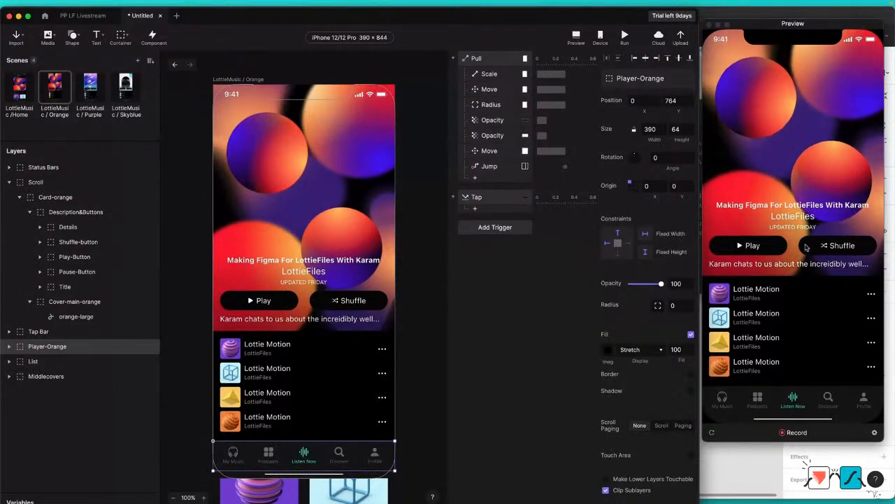
Step: Add a Move response under Tap that brings Player-Orange to position 0, 699, and test it with Play in the preview
{"action": "left_click", "coordinate": [476, 210]}
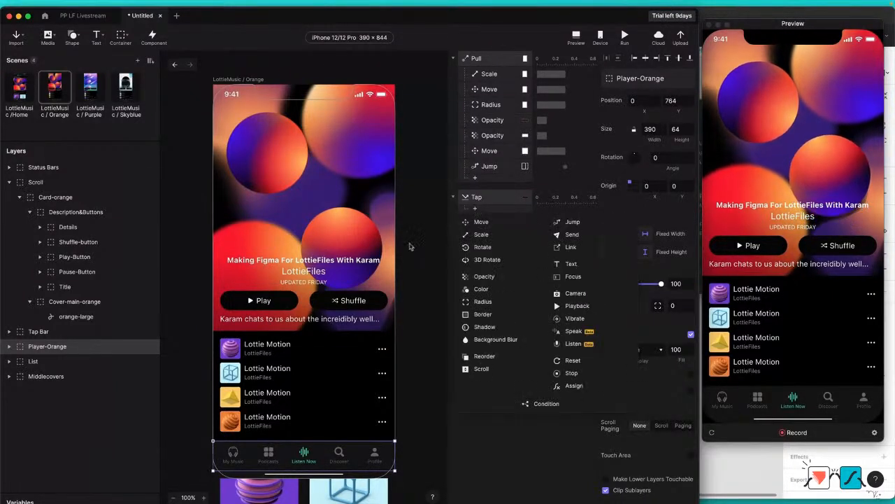
{"action": "left_click", "coordinate": [482, 222]}
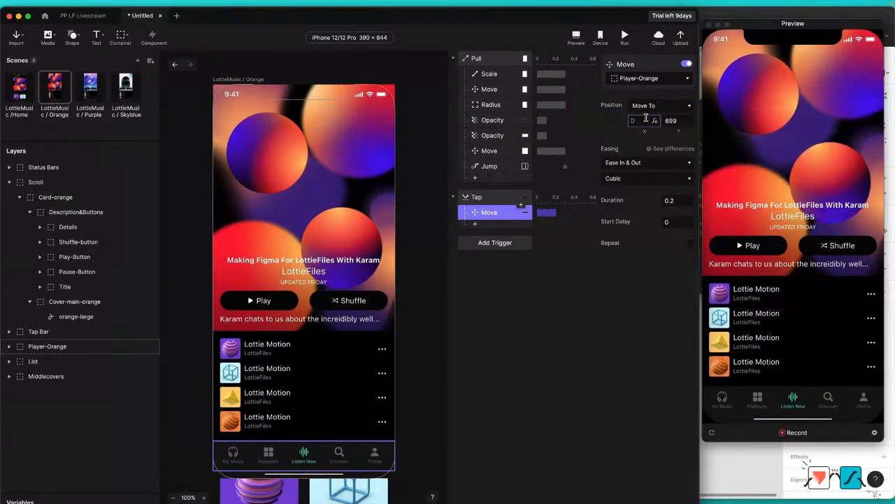
{"action": "key", "text": "Return"}
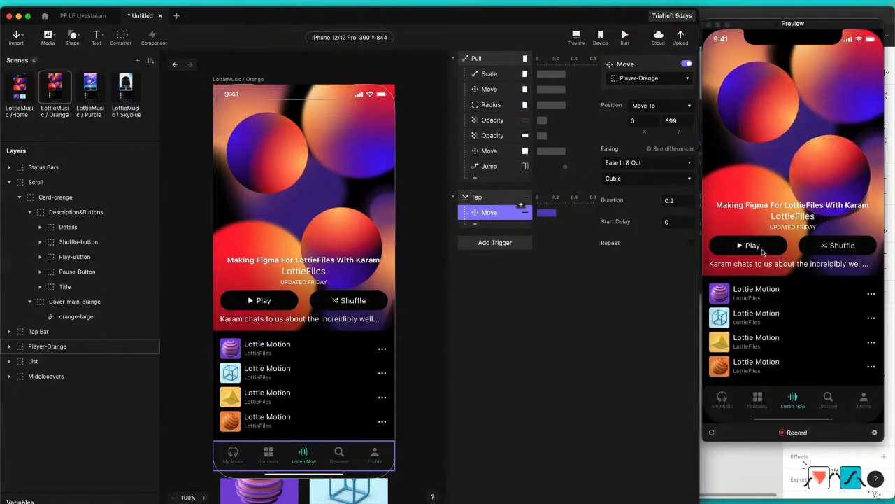
{"action": "left_click", "coordinate": [761, 245]}
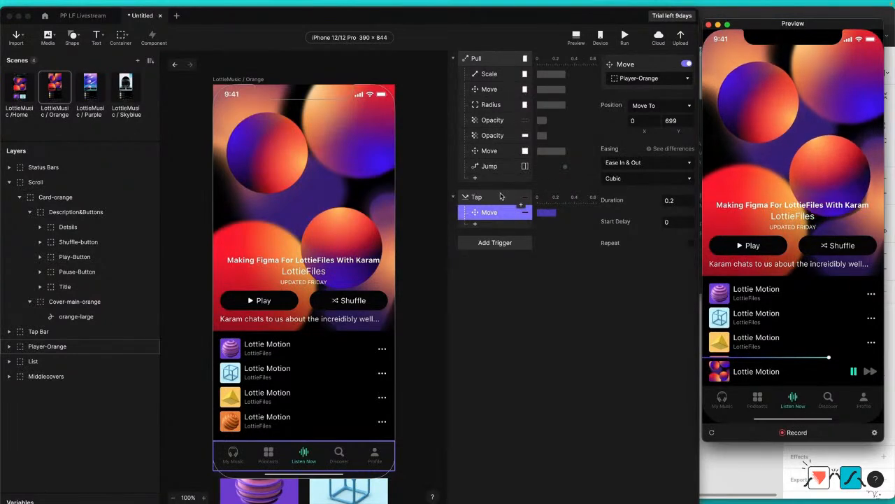
Step: Set the origin of Play-Button and Pause-Button to the centre (50, 50), and set Pause-Button's opacity to 0
{"action": "left_click", "coordinate": [89, 258]}
{"action": "left_click", "coordinate": [92, 273], "text": "shift"}
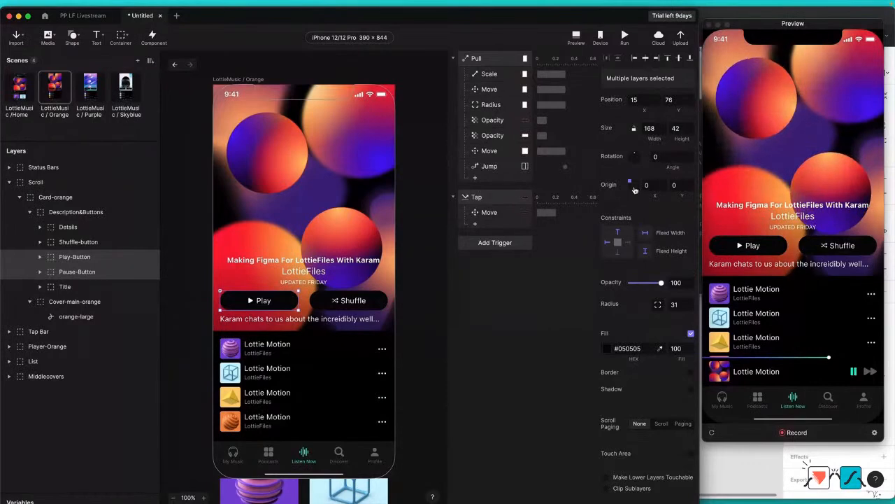
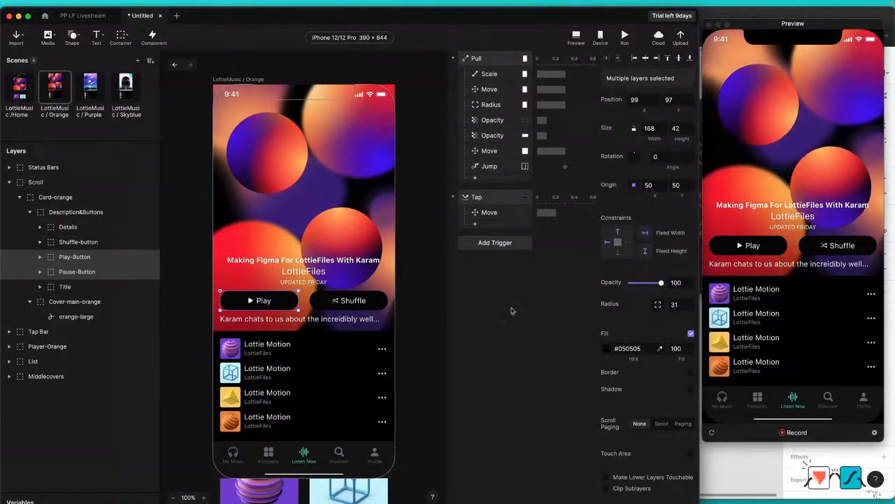
{"action": "left_click", "coordinate": [98, 273]}
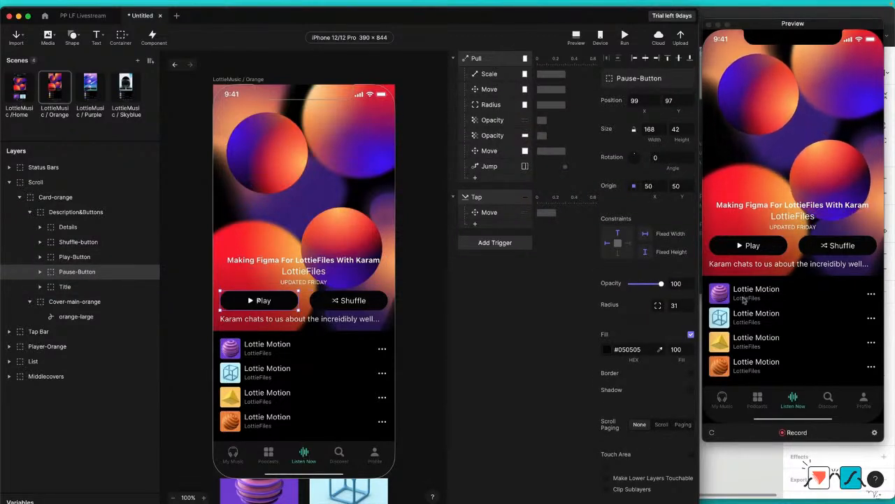
{"action": "left_click", "coordinate": [676, 283]}
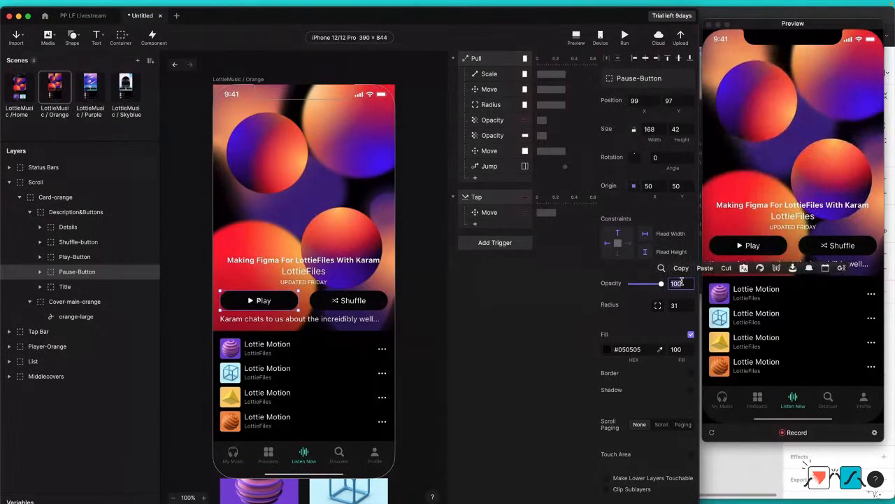
{"action": "type", "text": "0"}
{"action": "key", "text": "Return"}
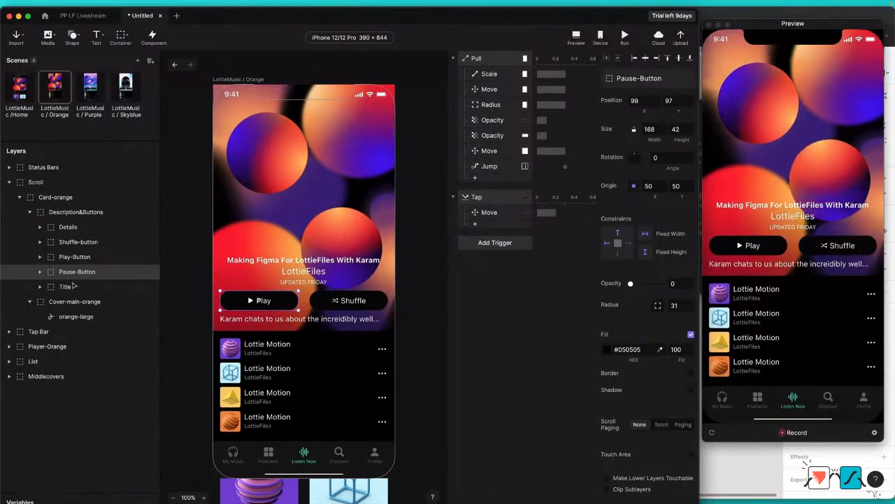
Step: Add a Scale response for Play-Button under the Tap trigger
{"action": "left_click", "coordinate": [77, 257]}
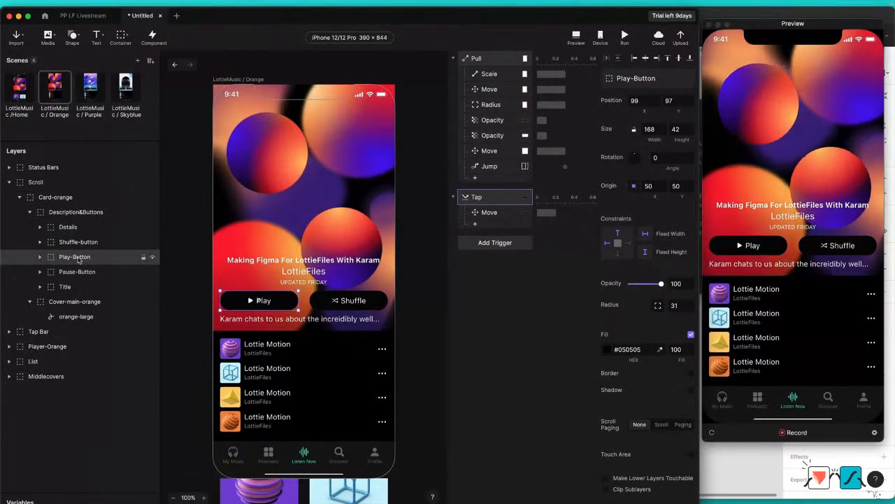
{"action": "left_click", "coordinate": [475, 225]}
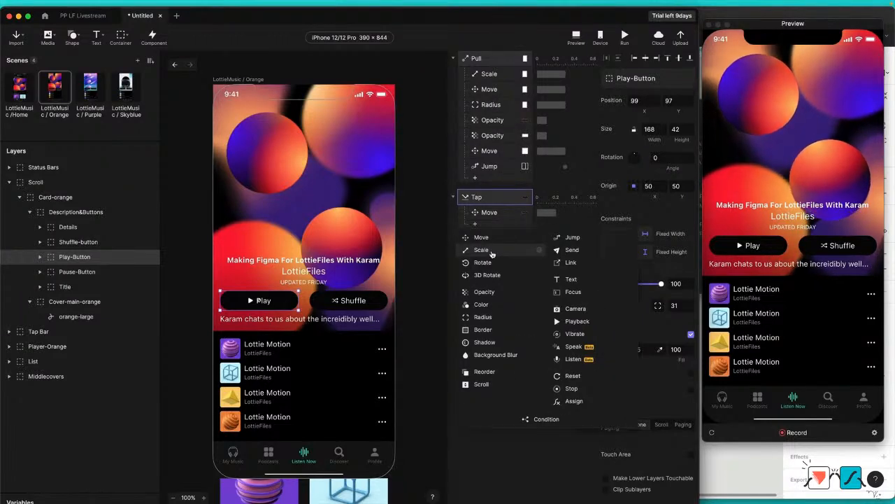
{"action": "left_click", "coordinate": [492, 253]}
Step: Set the Play-Button Scale response to a size of 95 by 95
{"action": "left_click", "coordinate": [646, 141]}
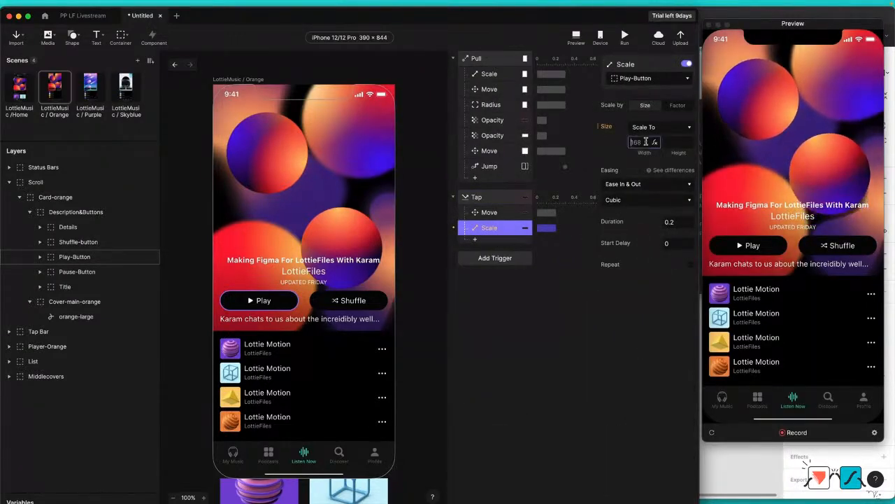
{"action": "type", "text": "95"}
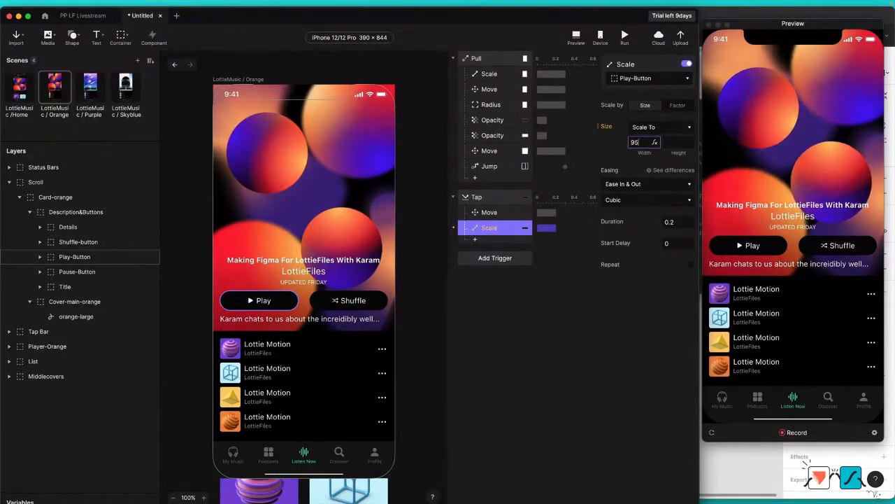
{"action": "key", "text": "Tab"}
{"action": "type", "text": "9"}
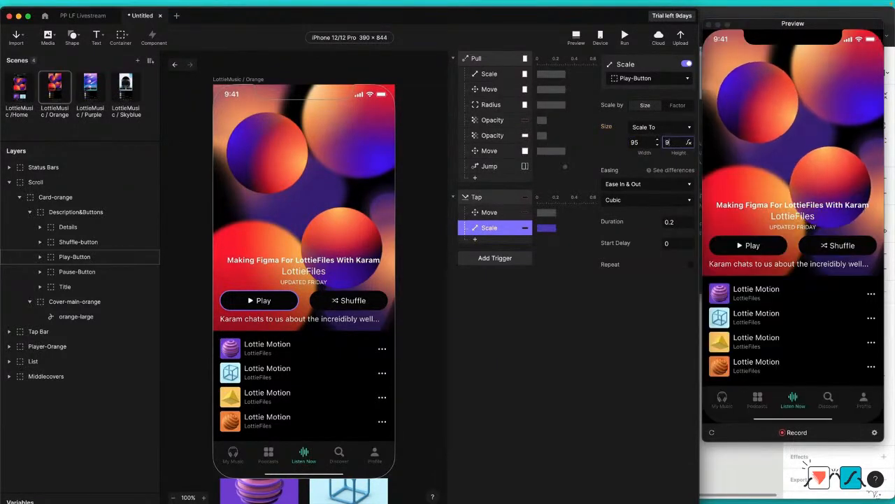
{"action": "type", "text": "5"}
Step: Scale Play-Button by factor to 95% on both axes, and test the Play button in the preview
{"action": "left_click", "coordinate": [678, 106]}
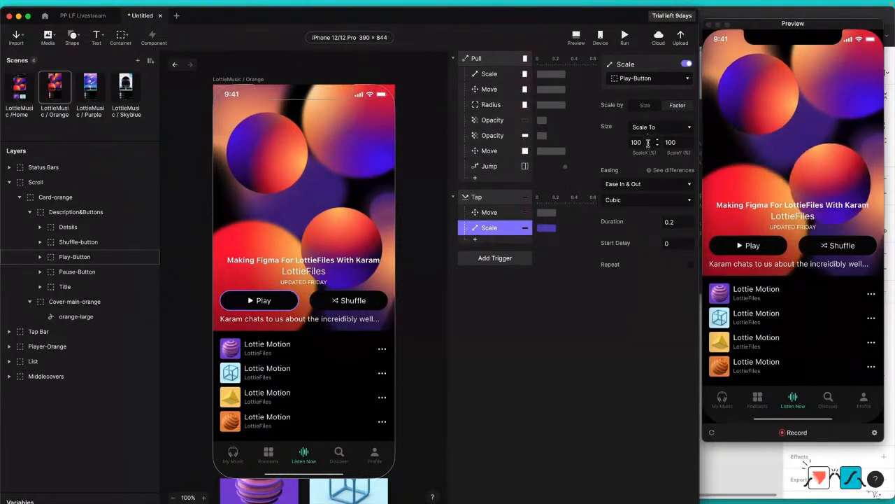
{"action": "left_click_drag", "start_coordinate": [644, 143], "coordinate": [612, 142]}
{"action": "type", "text": "95"}
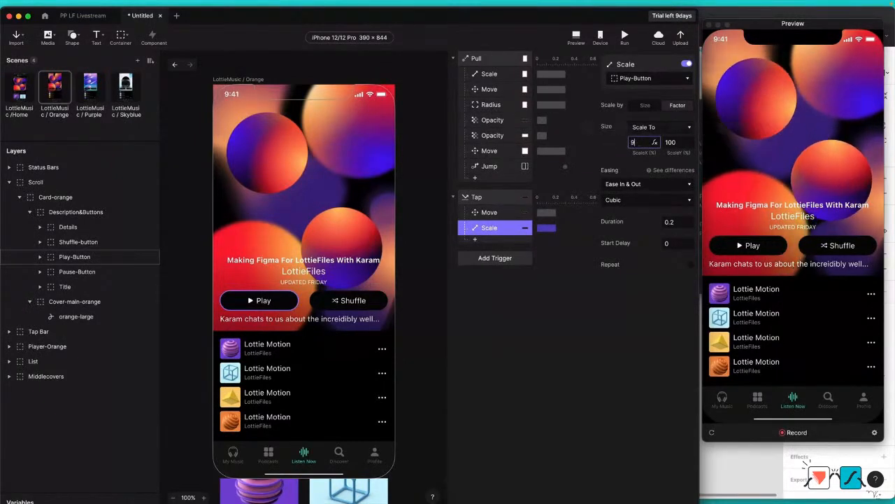
{"action": "key", "text": "Return"}
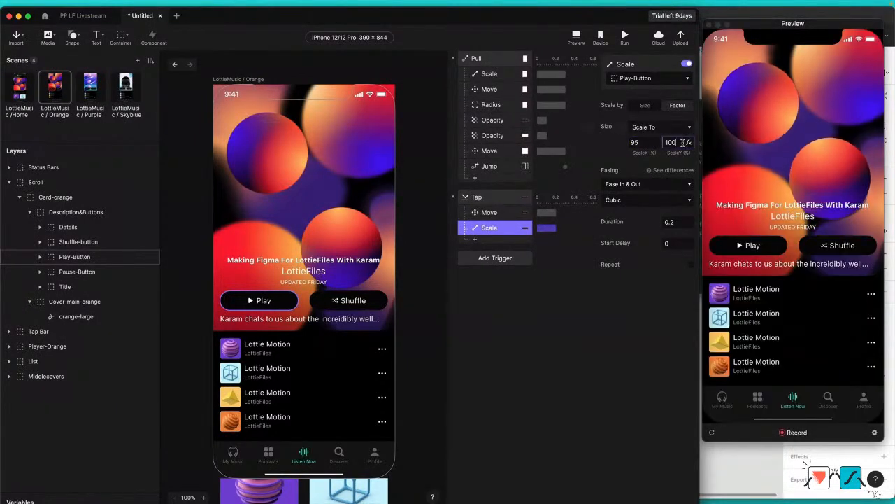
{"action": "left_click_drag", "start_coordinate": [685, 142], "coordinate": [661, 142]}
{"action": "type", "text": "95"}
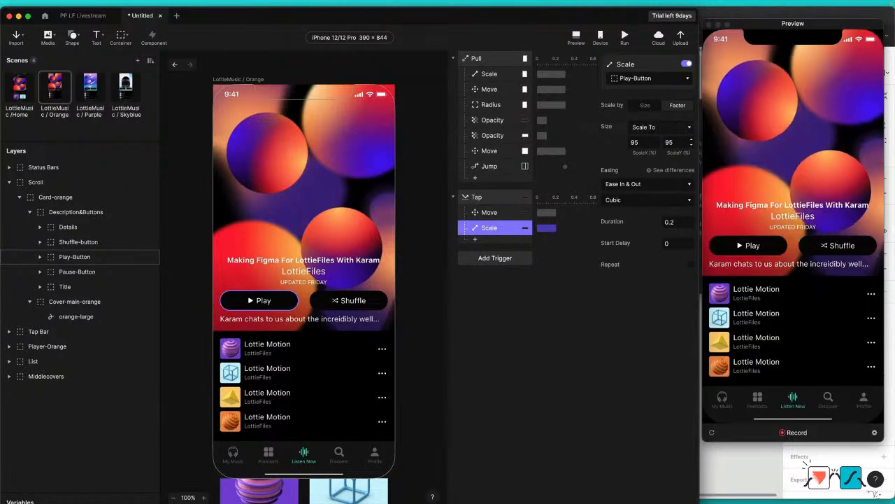
{"action": "left_click", "coordinate": [769, 245]}
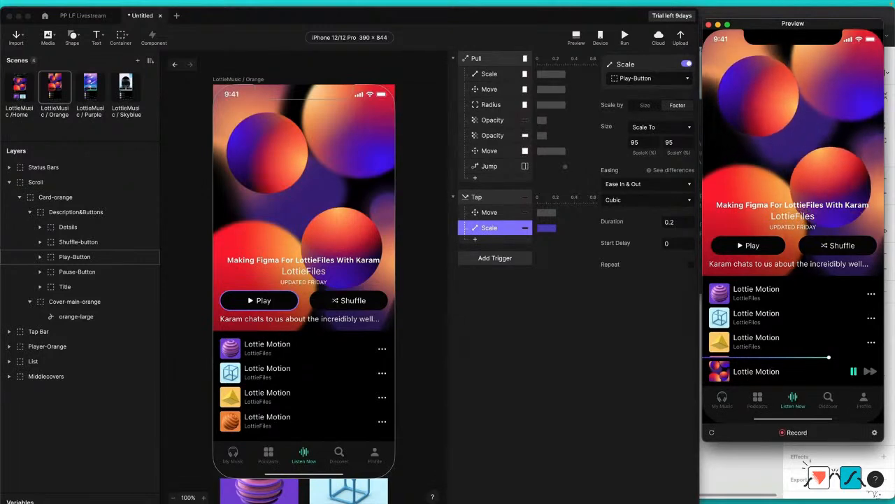
Step: Add an Opacity response for Pause-Button under Tap, bringing its opacity to 100
{"action": "left_click", "coordinate": [475, 239]}
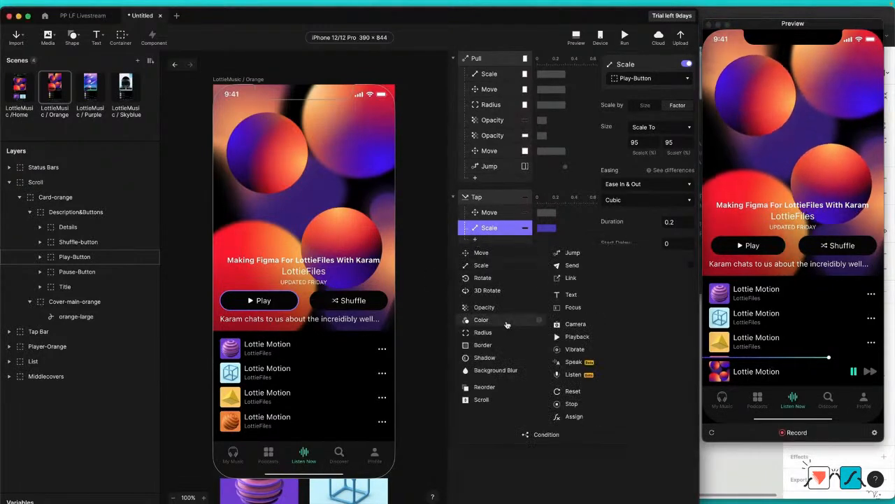
{"action": "left_click", "coordinate": [287, 298]}
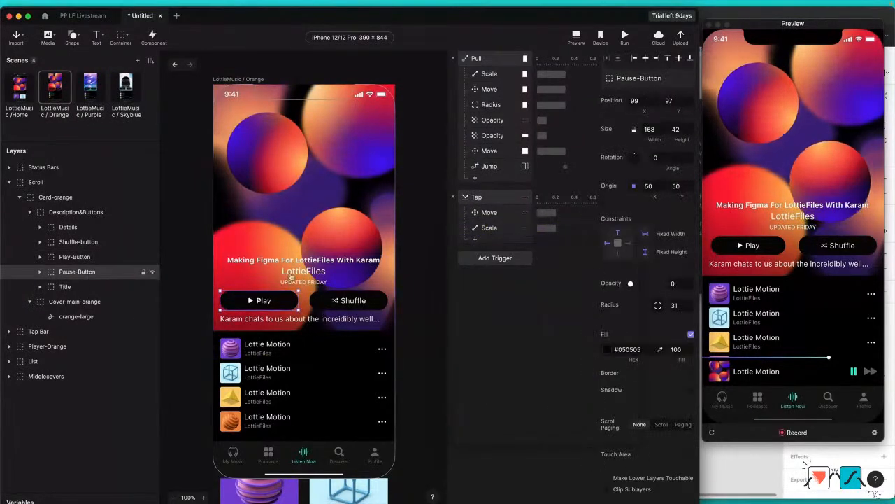
{"action": "left_click", "coordinate": [475, 238]}
{"action": "left_click", "coordinate": [500, 311]}
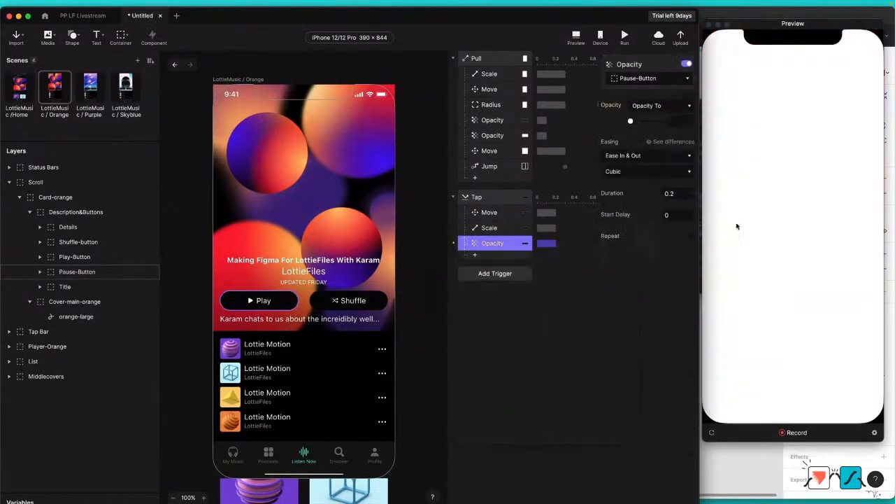
{"action": "left_click", "coordinate": [678, 122]}
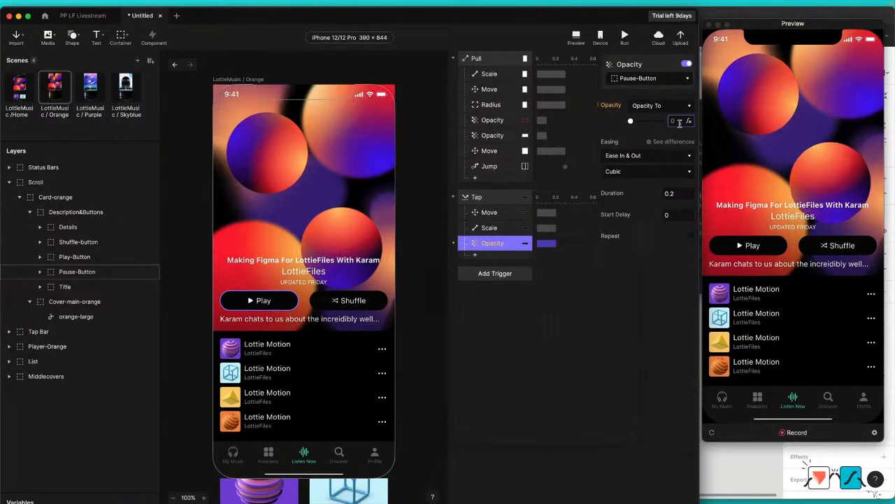
{"action": "key", "text": "Return"}
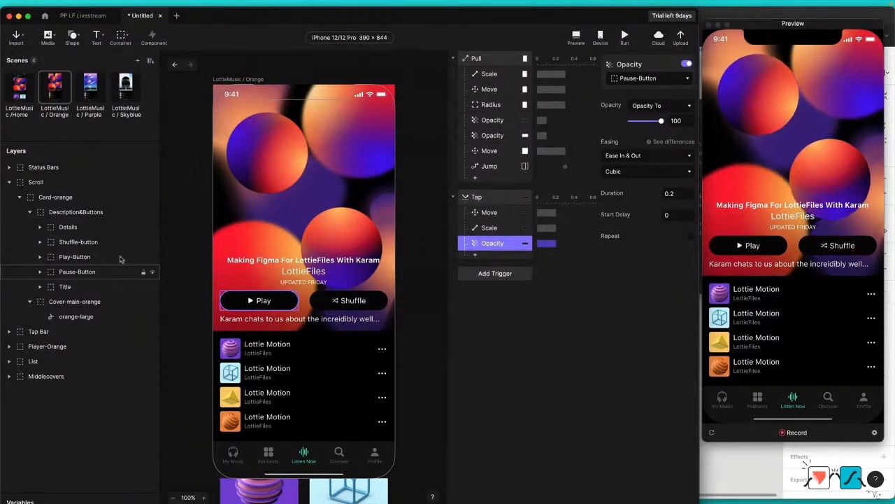
Step: Add an Opacity response under Tap that takes Play-Button to 0, and test the swap to Pause in the preview
{"action": "left_click", "coordinate": [96, 256]}
{"action": "left_click", "coordinate": [476, 256]}
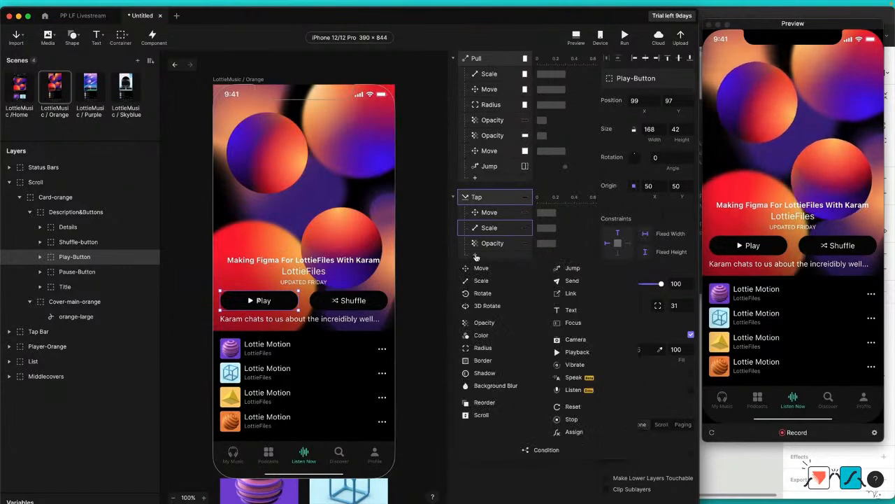
{"action": "left_click", "coordinate": [484, 322]}
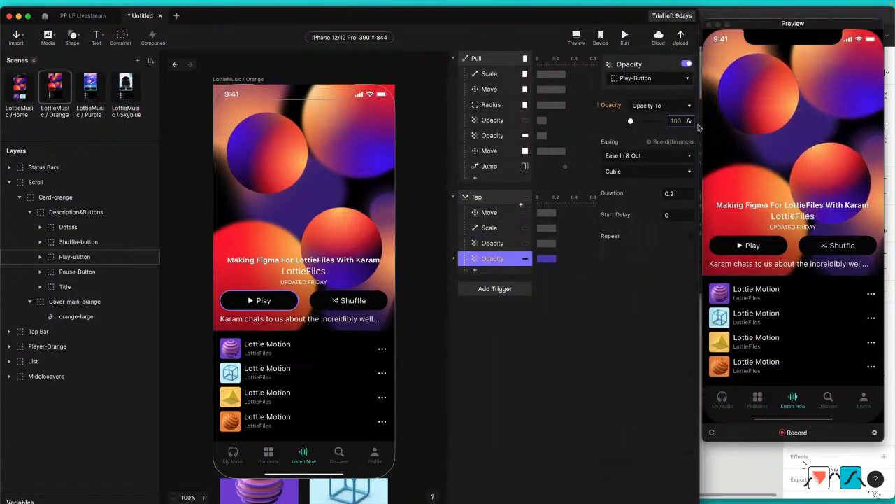
{"action": "type", "text": "0"}
{"action": "key", "text": "Return"}
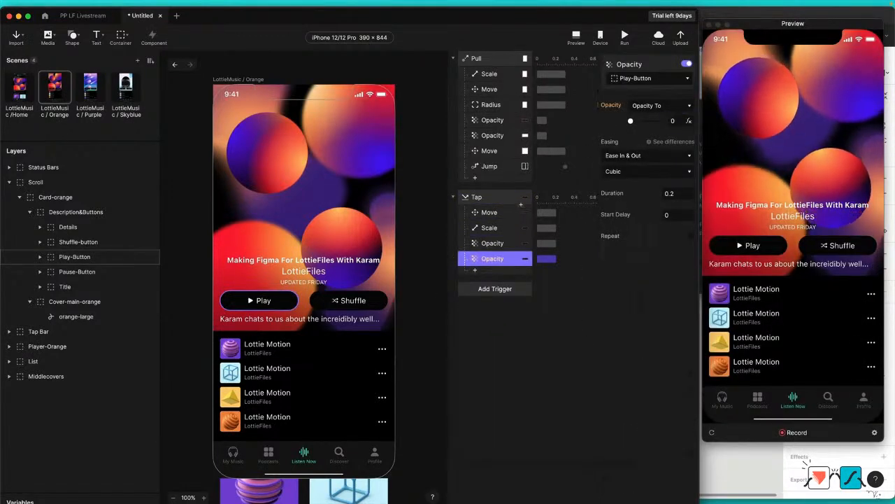
{"action": "left_click", "coordinate": [752, 246]}
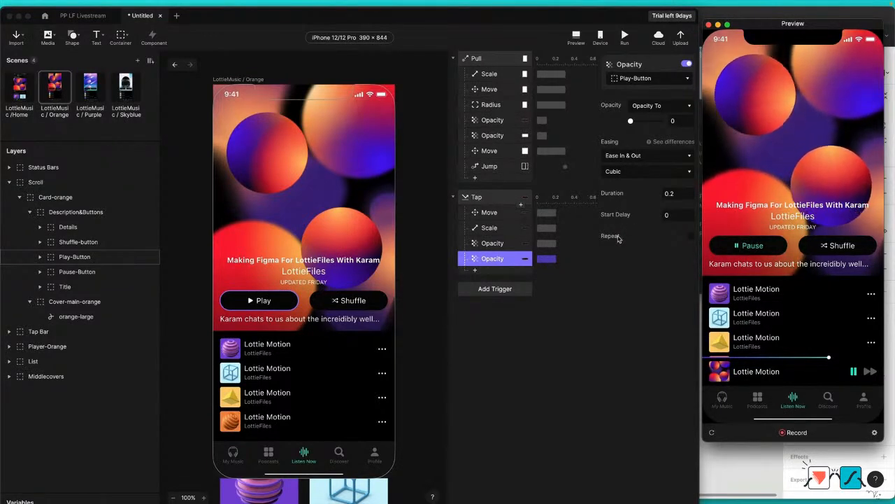
Step: Import the LottieFiles Podcast Ep #1 MP3 from the PP LF Livestream Assets folder into the Orange scene and place it at 0, 0
{"action": "key", "text": "ctrl+Up"}
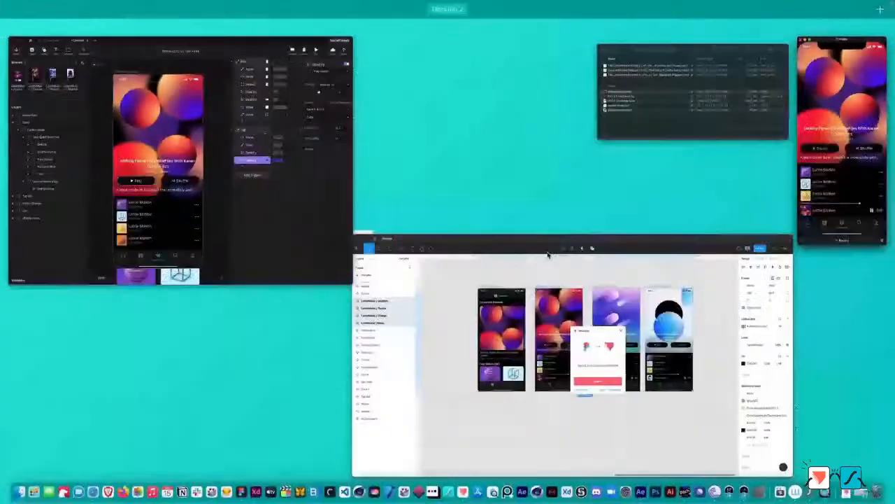
{"action": "left_click", "coordinate": [677, 129]}
{"action": "left_click", "coordinate": [552, 143]}
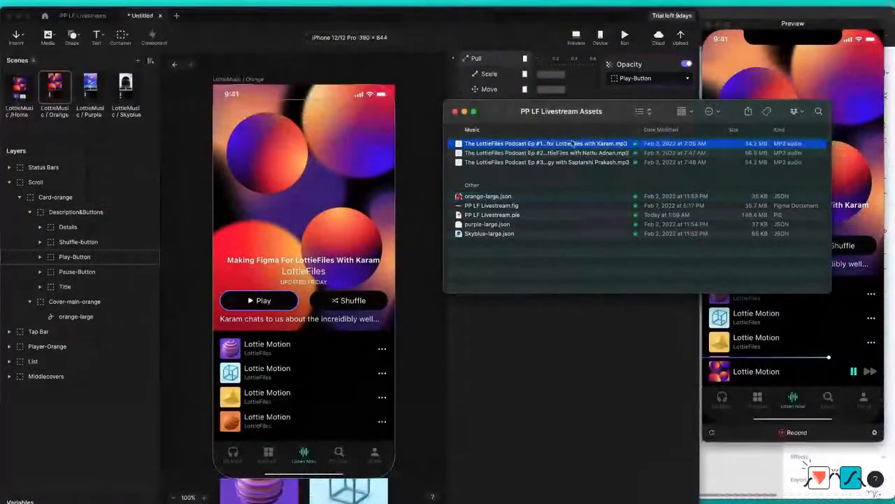
{"action": "left_click_drag", "start_coordinate": [552, 143], "coordinate": [313, 145]}
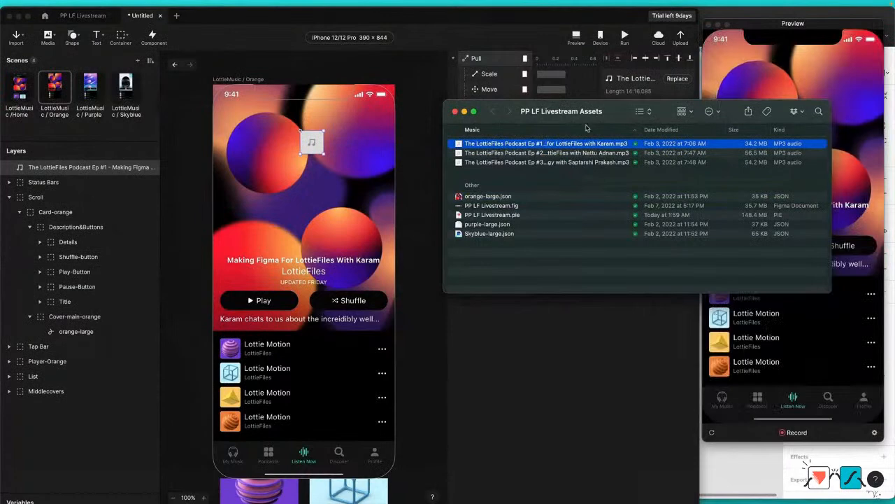
{"action": "key", "text": "super+w"}
{"action": "left_click_drag", "start_coordinate": [317, 144], "coordinate": [231, 99]}
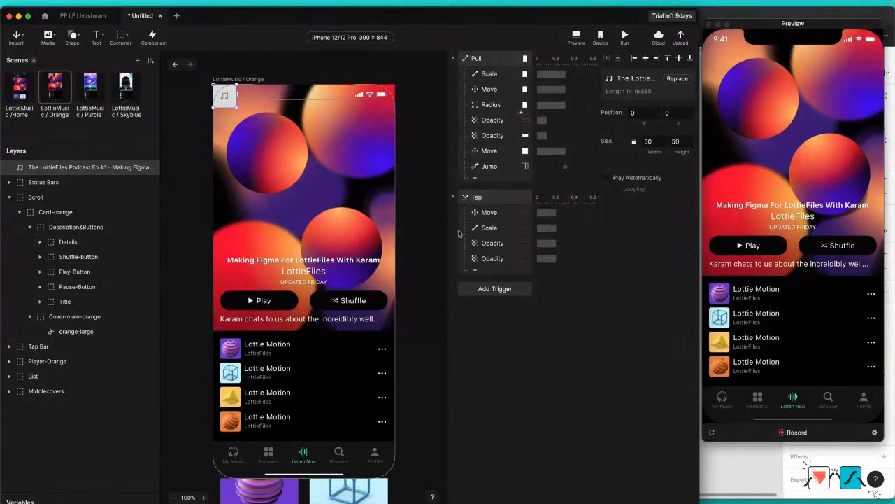
Step: Add a Playback response under Tap that plays the podcast audio, and test it in the preview
{"action": "left_click", "coordinate": [477, 270]}
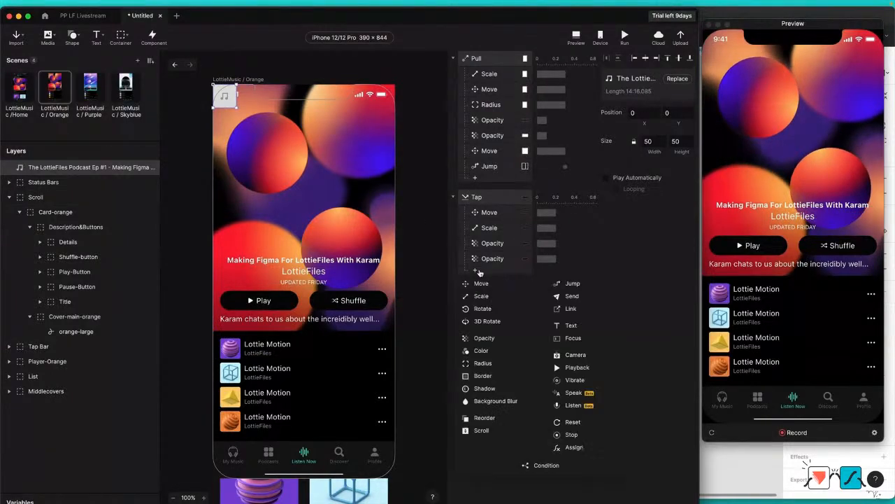
{"action": "left_click", "coordinate": [596, 369]}
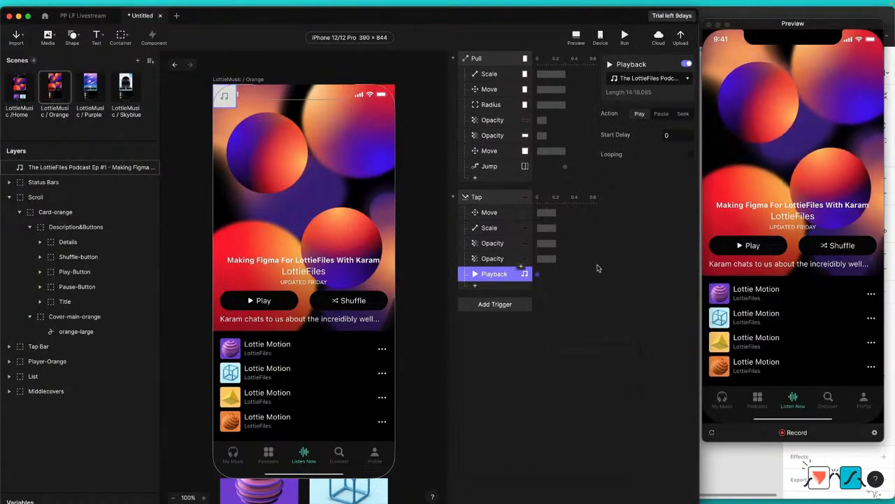
{"action": "left_click", "coordinate": [639, 116]}
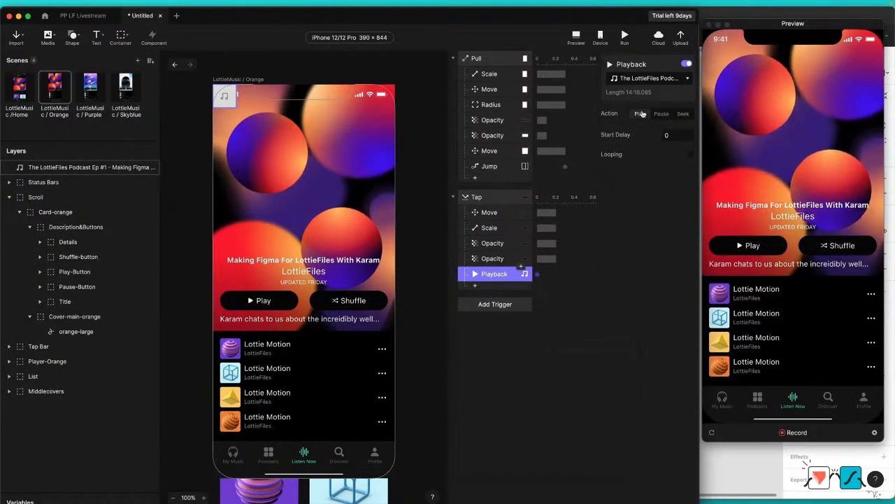
{"action": "left_click", "coordinate": [762, 248]}
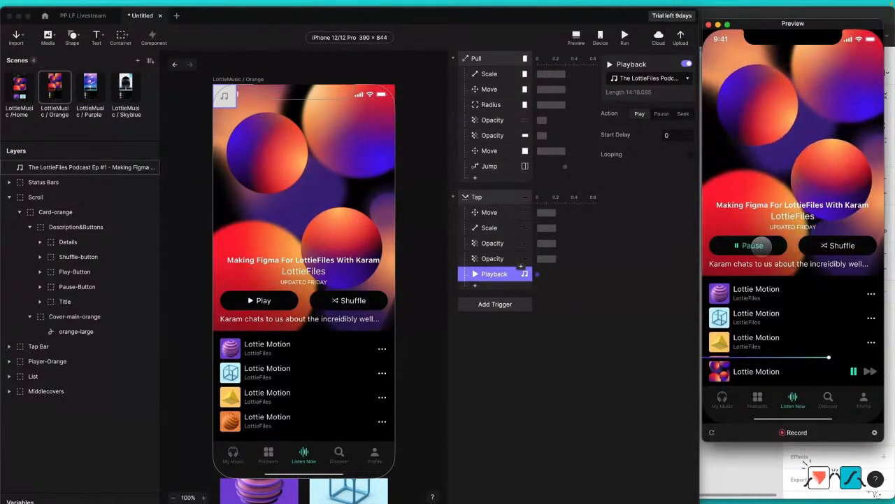
{"action": "left_click", "coordinate": [762, 246]}
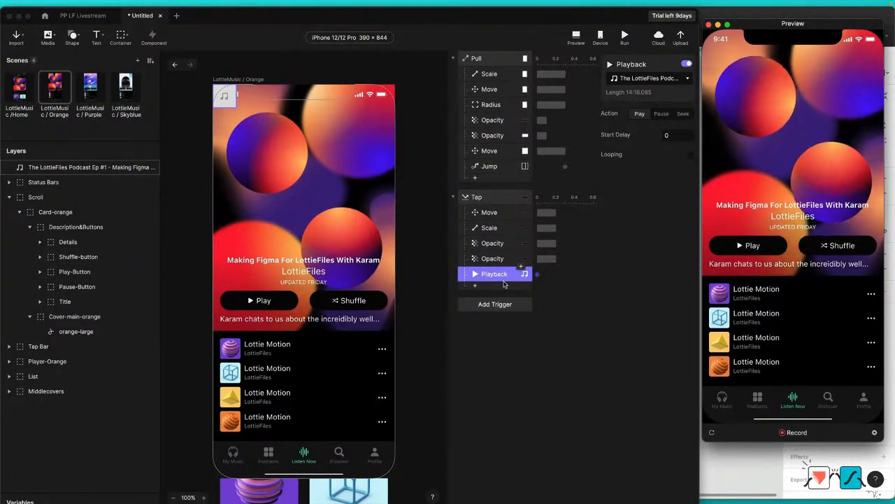
Step: Set the duration of the Move and Scale responses under Tap to 0.3
{"action": "left_click", "coordinate": [508, 213]}
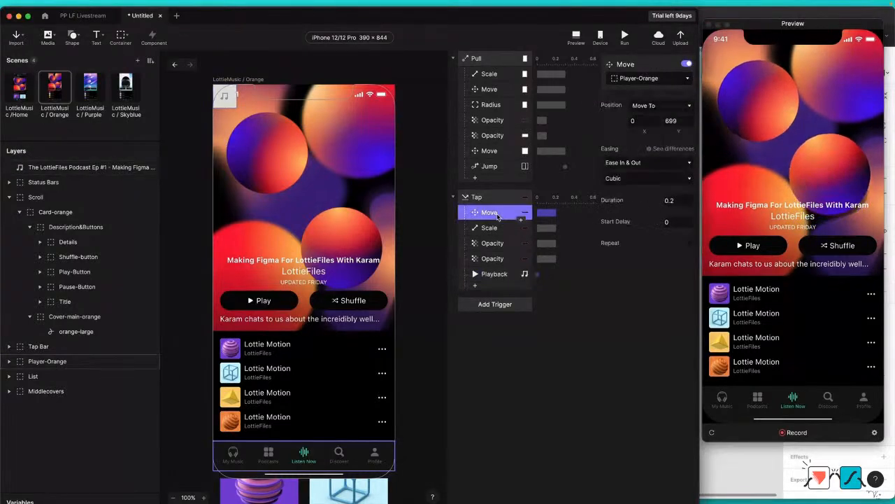
{"action": "left_click", "coordinate": [496, 259], "text": "shift"}
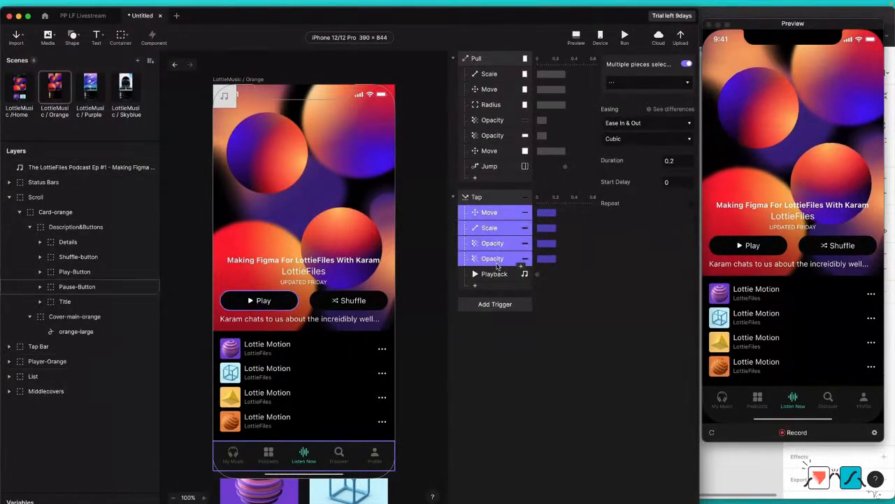
{"action": "left_click", "coordinate": [496, 243], "text": "super"}
{"action": "left_click", "coordinate": [497, 259], "text": "super"}
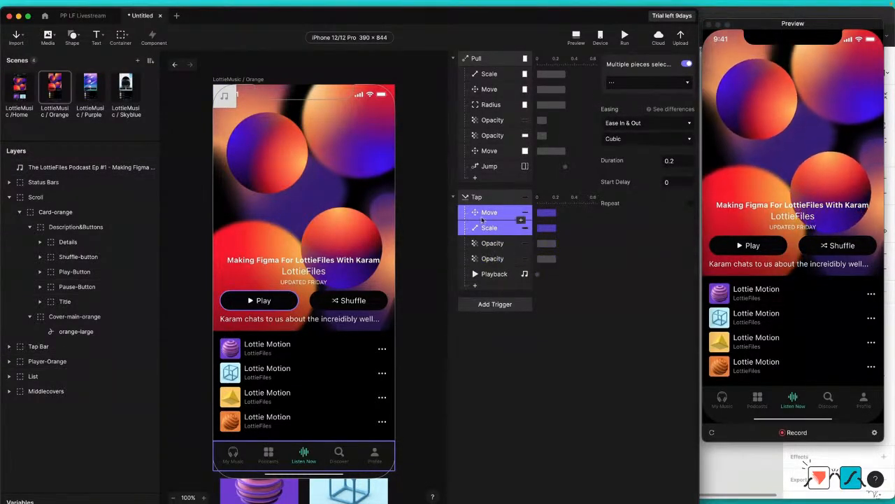
{"action": "left_click", "coordinate": [680, 160]}
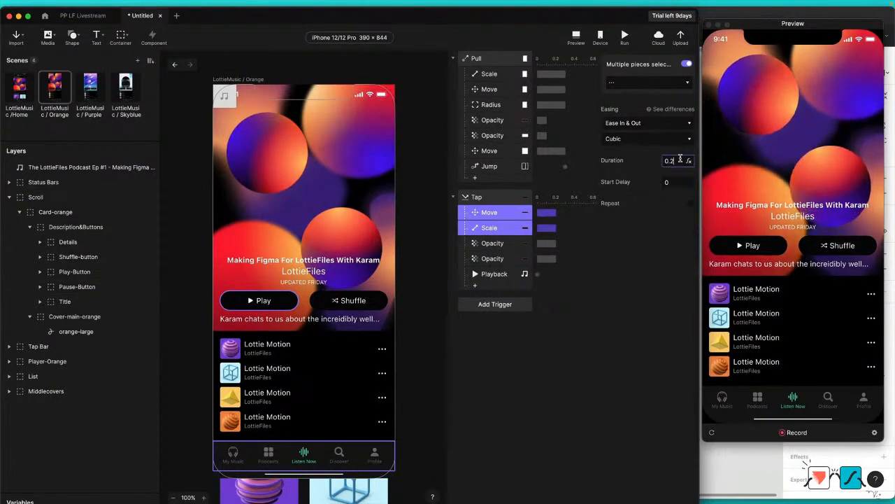
{"action": "type", "text": "0.3"}
{"action": "key", "text": "Return"}
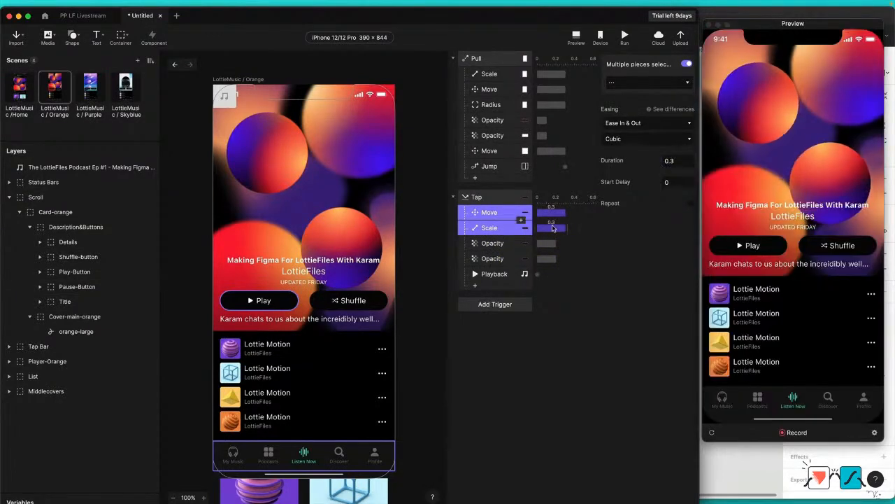
Step: Set the duration of both Opacity responses under Tap to 0.1
{"action": "left_click", "coordinate": [505, 246]}
{"action": "left_click", "coordinate": [501, 260], "text": "shift"}
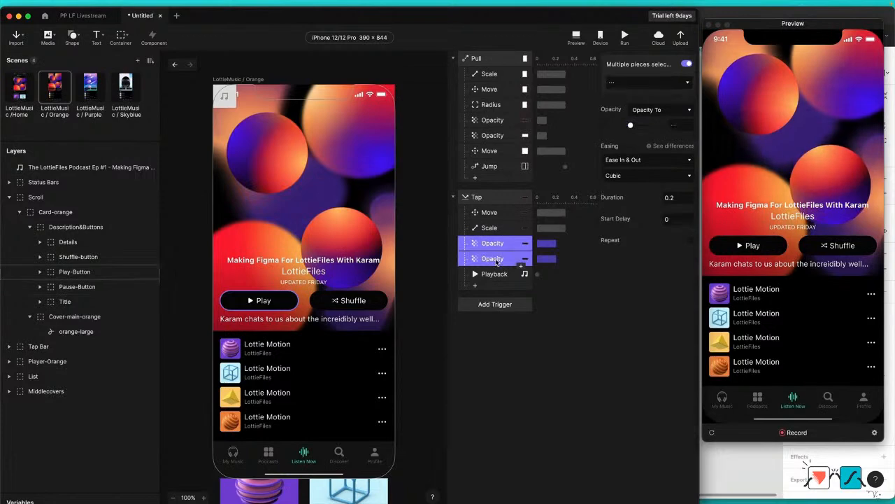
{"action": "left_click", "coordinate": [688, 199]}
{"action": "type", "text": "0.1"}
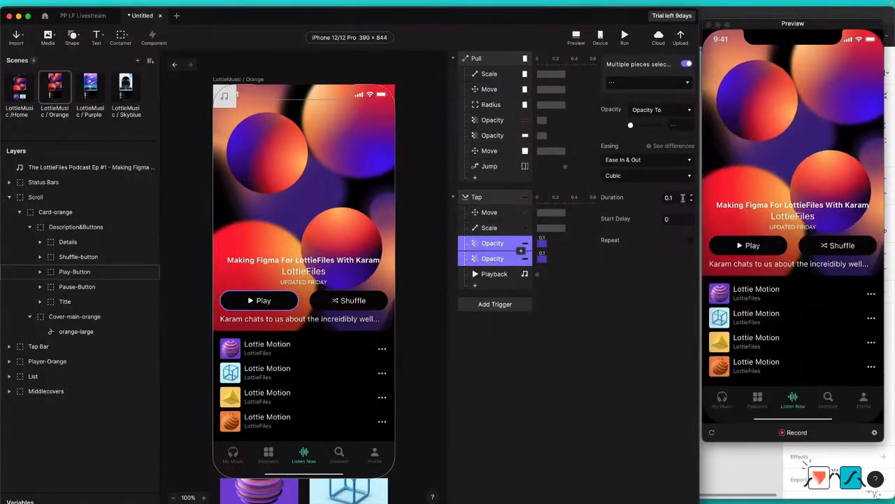
Step: Duplicate the Play-Button Tap trigger together with all its responses
{"action": "left_click", "coordinate": [542, 332]}
{"action": "right_click", "coordinate": [490, 199]}
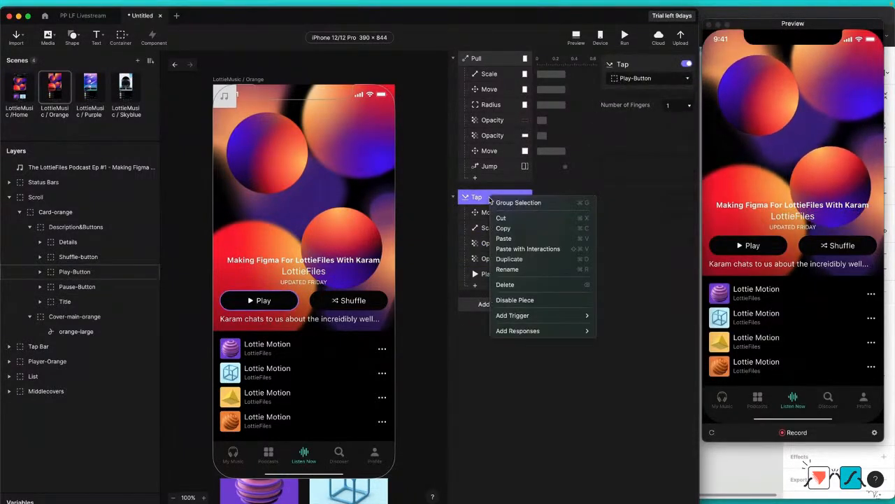
{"action": "left_click", "coordinate": [485, 201]}
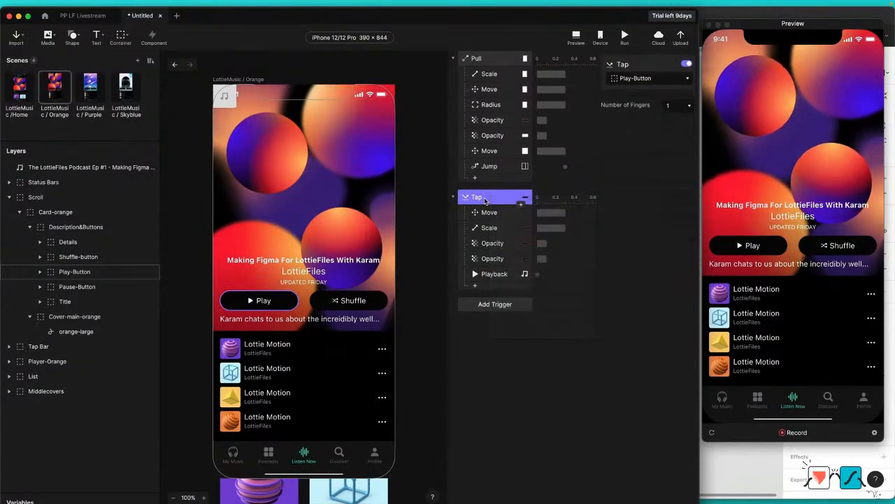
{"action": "key", "text": "super+d"}
{"action": "scroll", "coordinate": [521, 306], "scroll_direction": "down", "scroll_amount": 2}
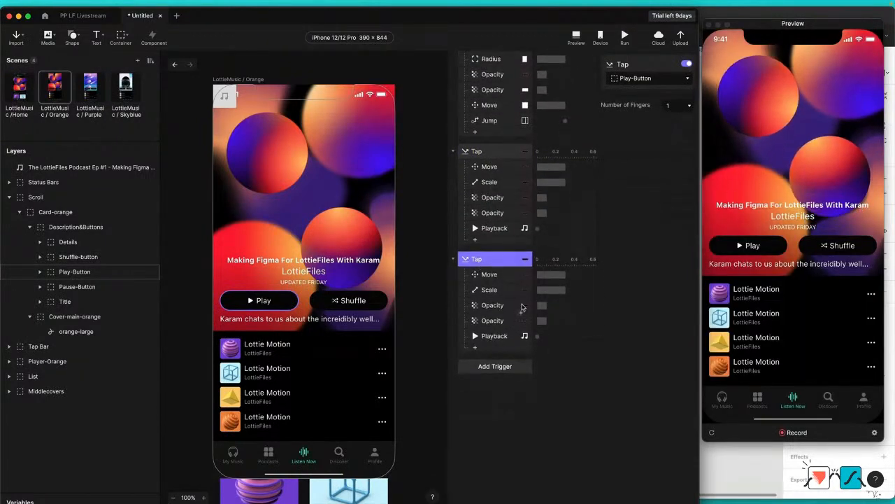
Step: Set the target layer of the duplicated Tap trigger to Pause-Button
{"action": "left_click", "coordinate": [521, 275]}
{"action": "left_click", "coordinate": [522, 262]}
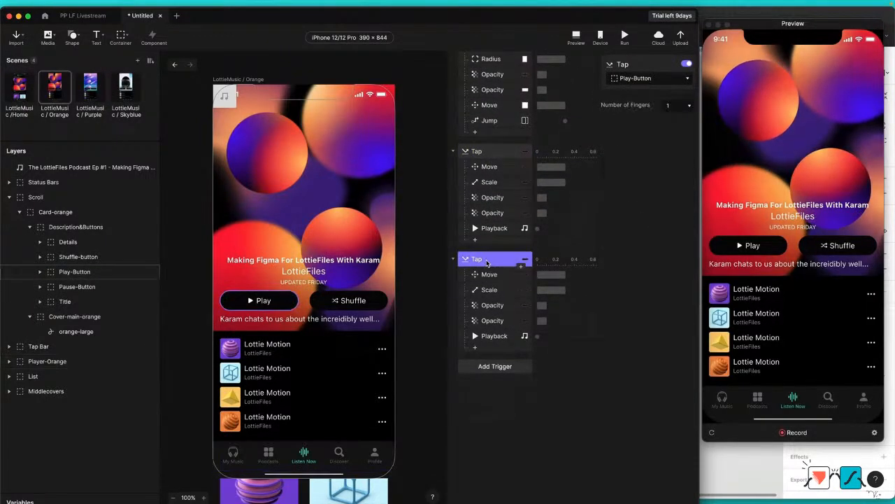
{"action": "left_click", "coordinate": [654, 78]}
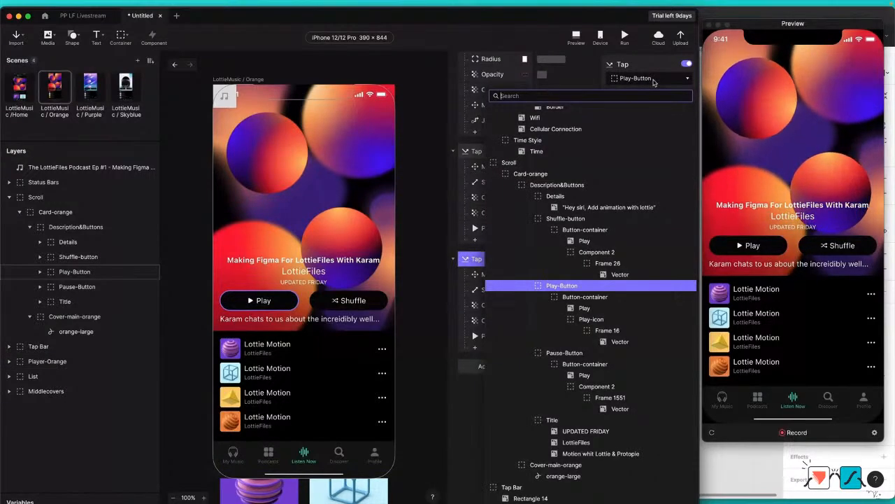
{"action": "left_click", "coordinate": [598, 354]}
Step: Under the duplicated Tap, set the Player-Orange Move response's Y position to 764 and retarget the Scale response to Pause-Button
{"action": "left_click", "coordinate": [490, 275]}
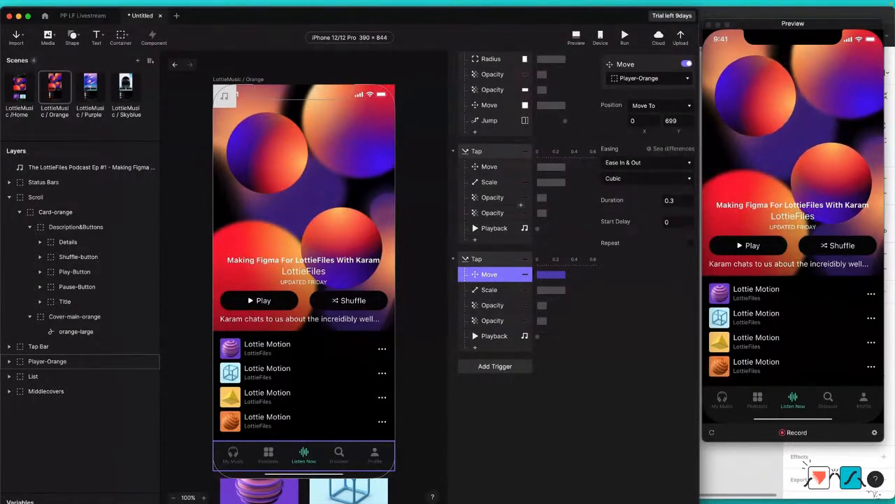
{"action": "left_click", "coordinate": [677, 119]}
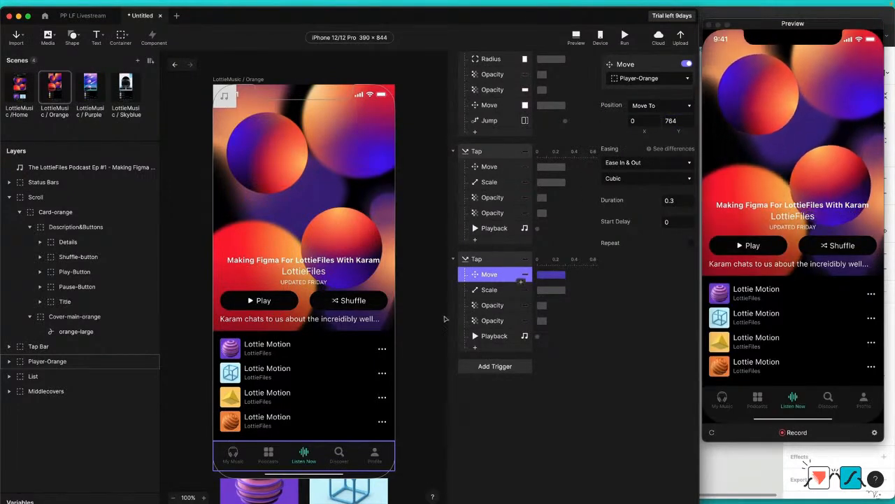
{"action": "left_click", "coordinate": [489, 289]}
{"action": "left_click", "coordinate": [653, 78]}
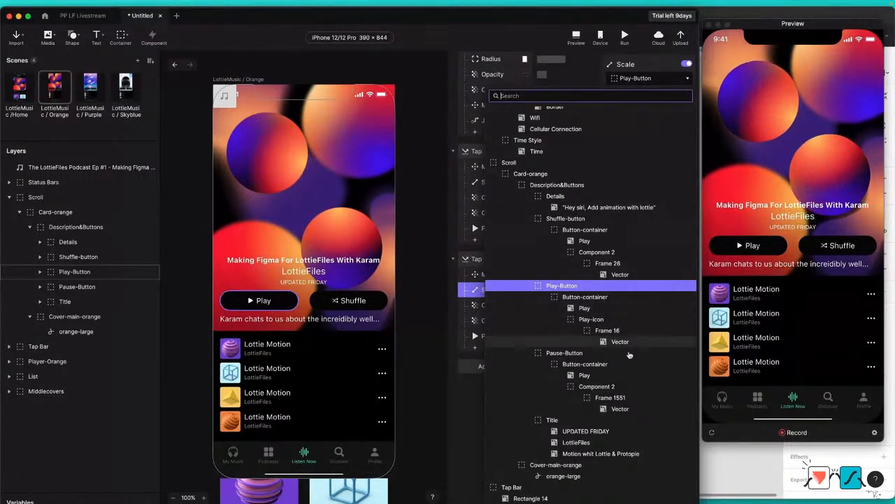
{"action": "left_click", "coordinate": [596, 353]}
Step: Open the settings of the Pause-Button Opacity response under the duplicated Tap
{"action": "left_click", "coordinate": [521, 306]}
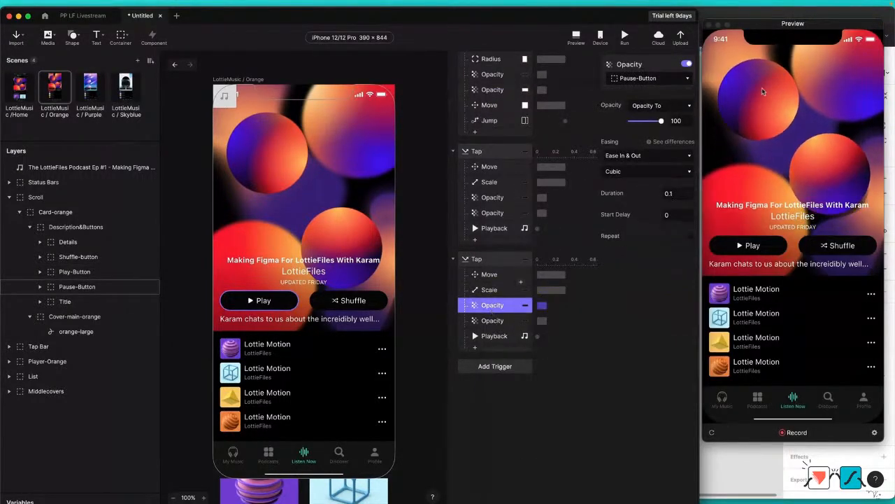
Step: In the last Tap trigger, retarget the two Opacity responses to Play-Button and Pause-Button respectively, and set the Playback action to Pause
{"action": "left_click", "coordinate": [675, 78]}
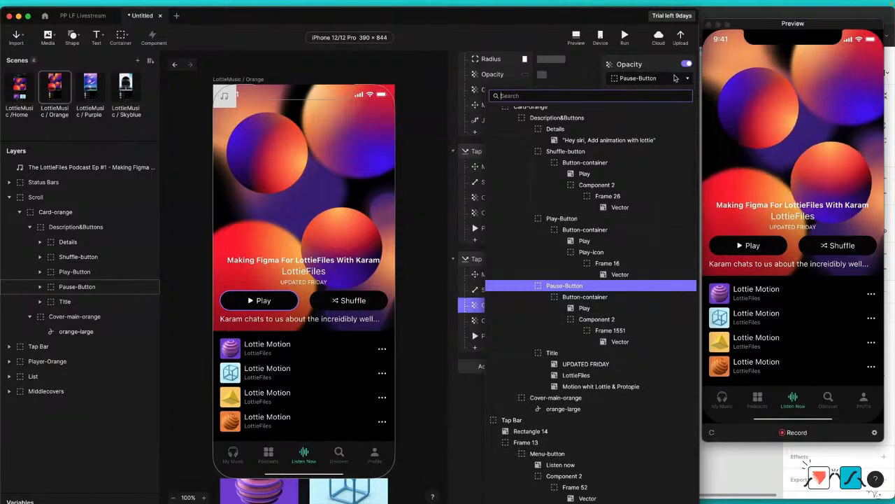
{"action": "left_click", "coordinate": [585, 219]}
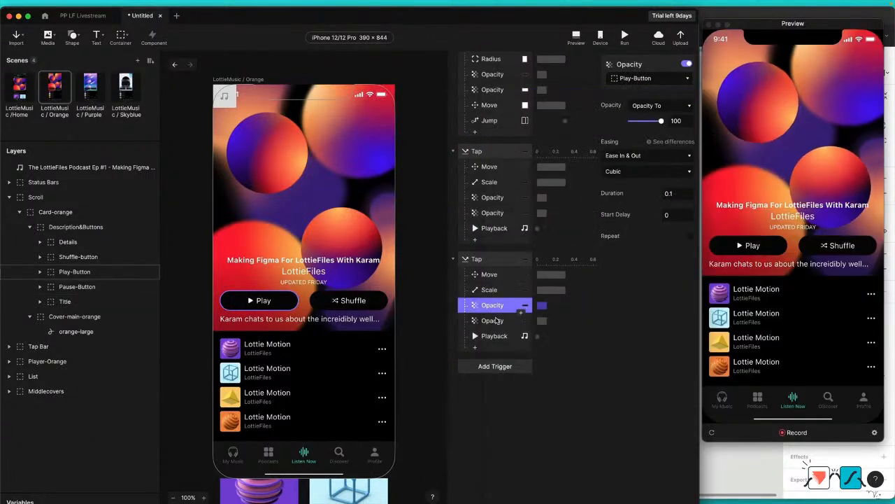
{"action": "left_click", "coordinate": [494, 321]}
{"action": "left_click", "coordinate": [673, 79]}
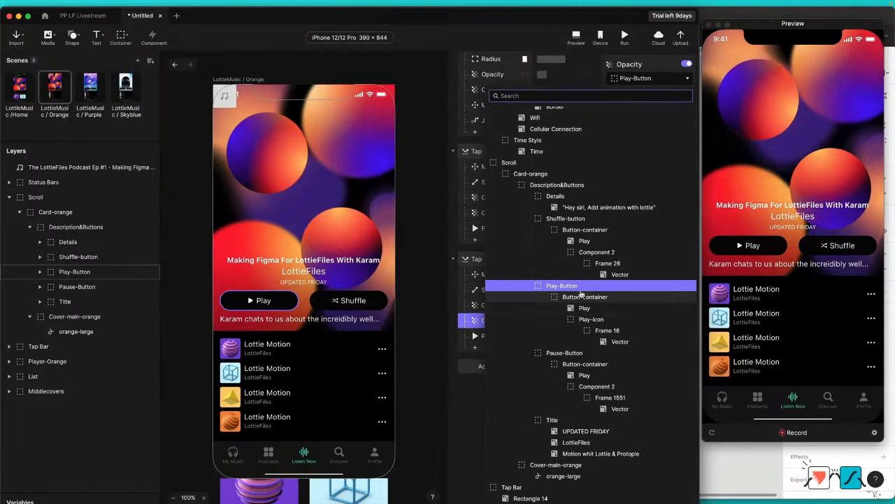
{"action": "left_click", "coordinate": [564, 358]}
{"action": "left_click", "coordinate": [496, 338]}
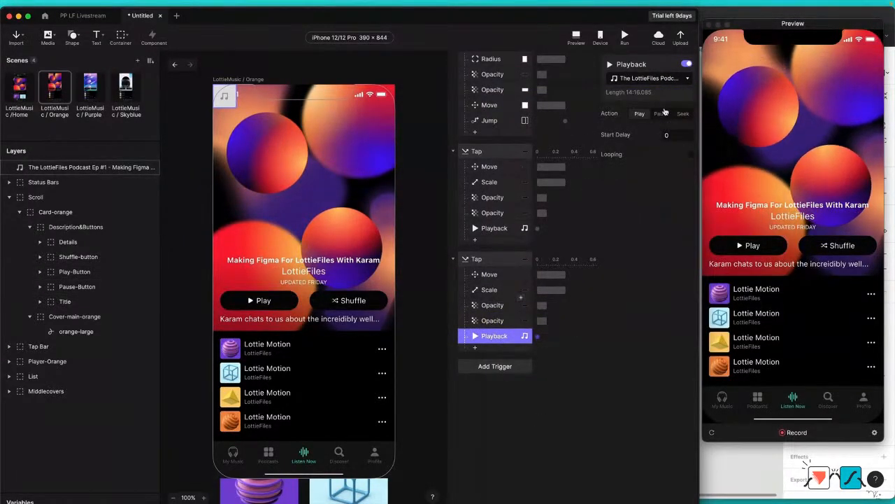
{"action": "left_click", "coordinate": [662, 114]}
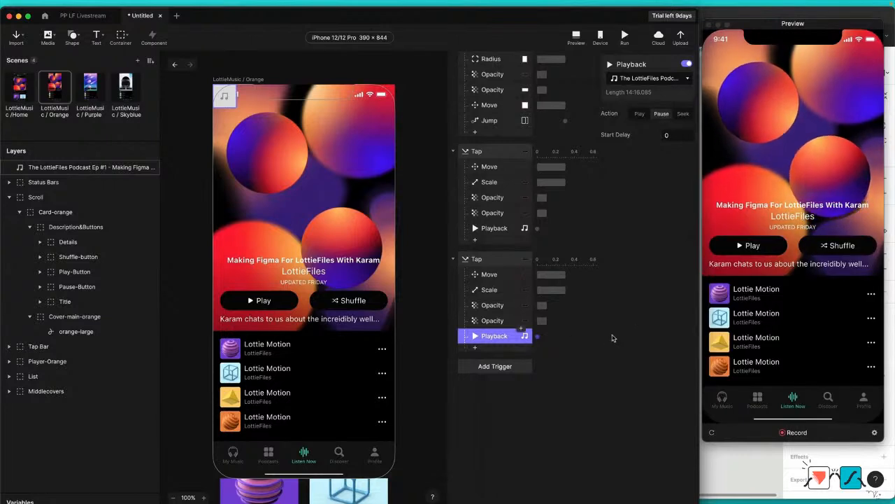
Step: Test the orange card's Play and Pause buttons in the preview by toggling playback repeatedly
{"action": "left_click", "coordinate": [753, 243]}
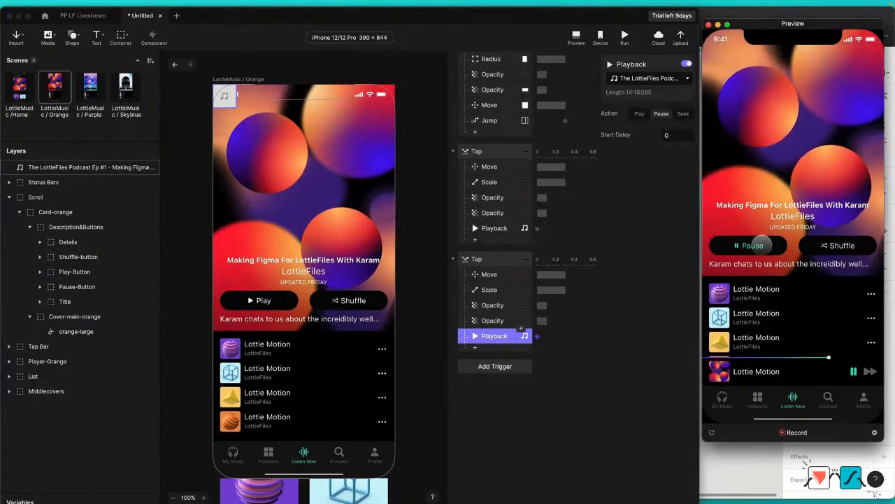
{"action": "left_click", "coordinate": [761, 245]}
{"action": "left_click", "coordinate": [762, 244]}
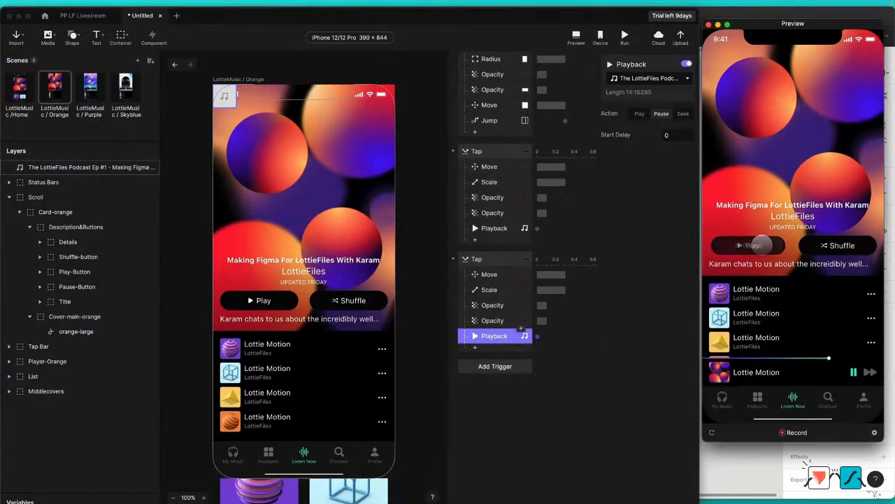
{"action": "left_click", "coordinate": [761, 245]}
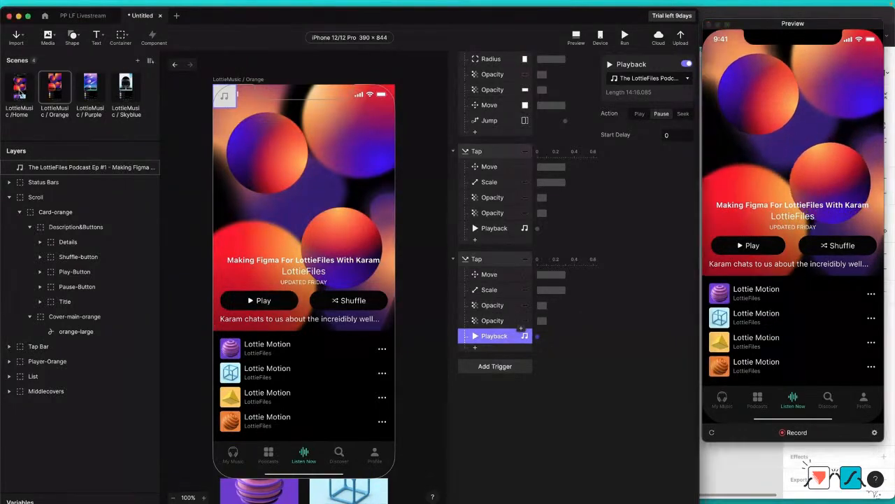
Step: Open the LottieMusic /Home scene and duplicate the Card-1 Tap trigger twice with all its responses
{"action": "left_click", "coordinate": [21, 91]}
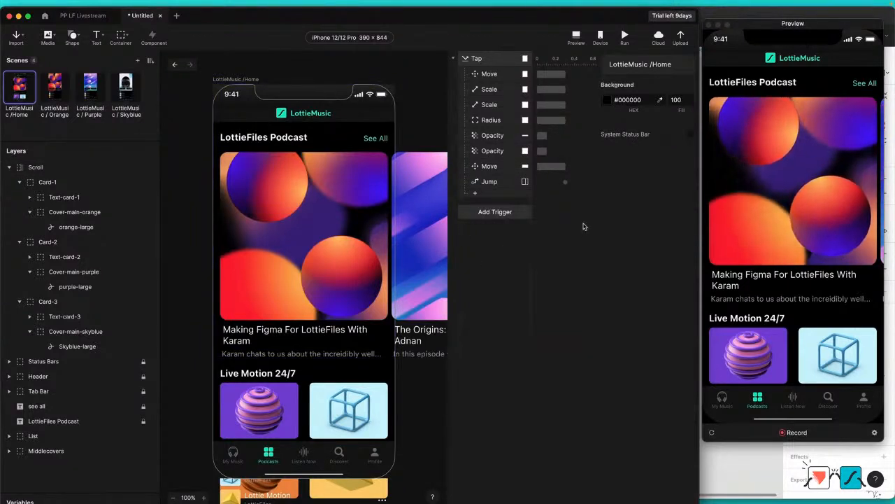
{"action": "left_click", "coordinate": [489, 58]}
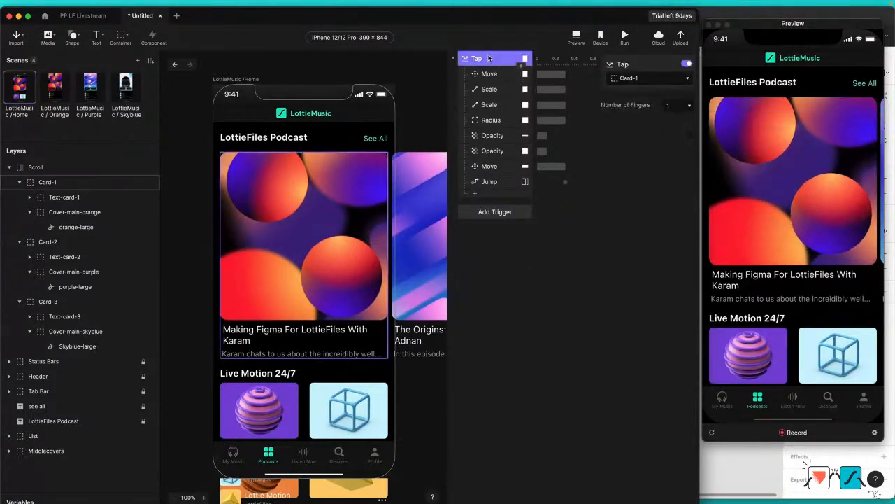
{"action": "key", "text": "super+d"}
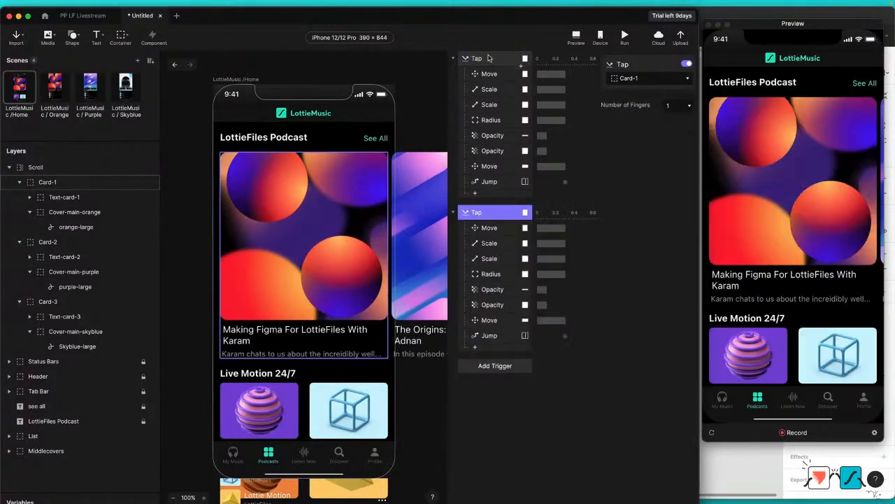
{"action": "key", "text": "super+d"}
Step: Retarget the second Tap trigger and its first Move response to Card-2
{"action": "left_click", "coordinate": [496, 210]}
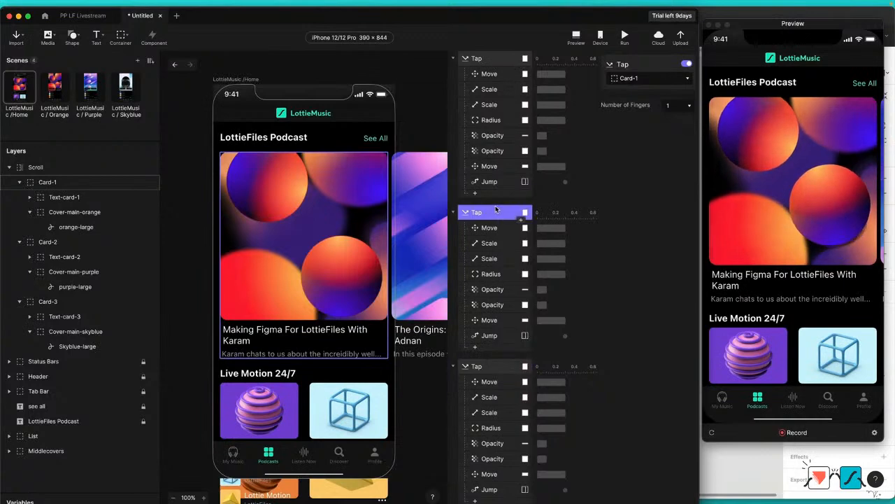
{"action": "left_click", "coordinate": [642, 81]}
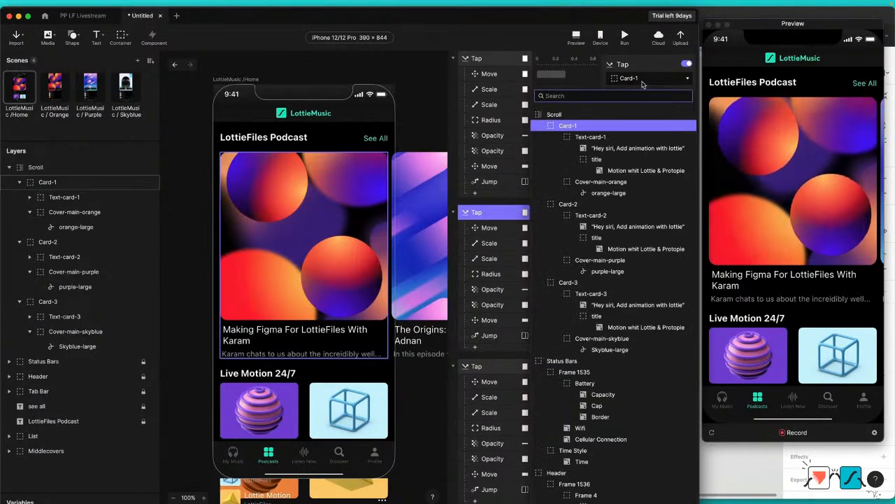
{"action": "left_click", "coordinate": [581, 204]}
{"action": "left_click", "coordinate": [490, 228]}
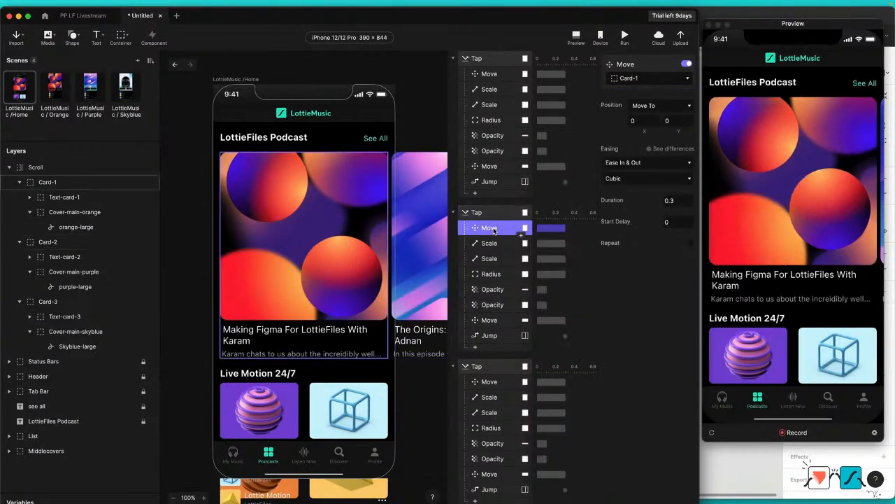
{"action": "left_click", "coordinate": [659, 81]}
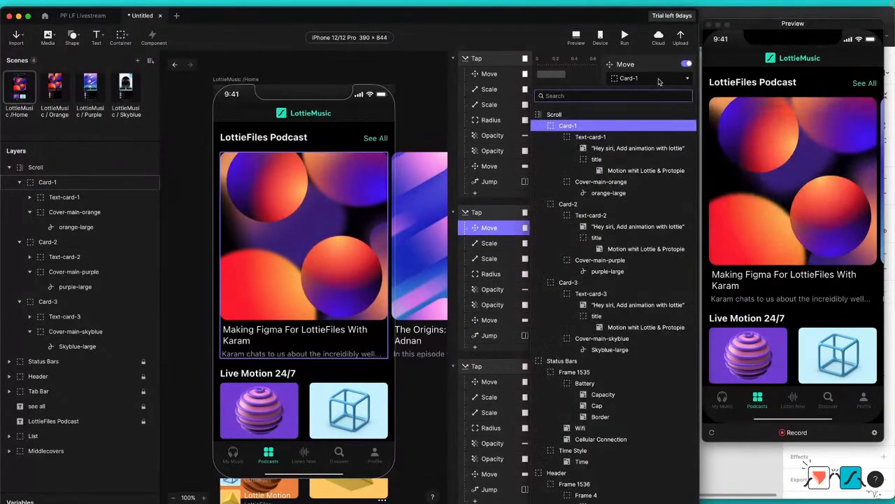
{"action": "type", "text": "card"}
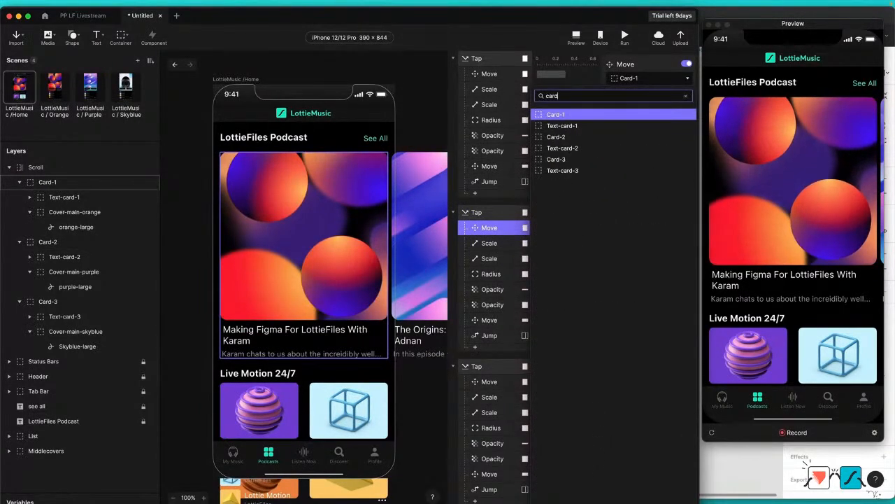
{"action": "left_click", "coordinate": [556, 137]}
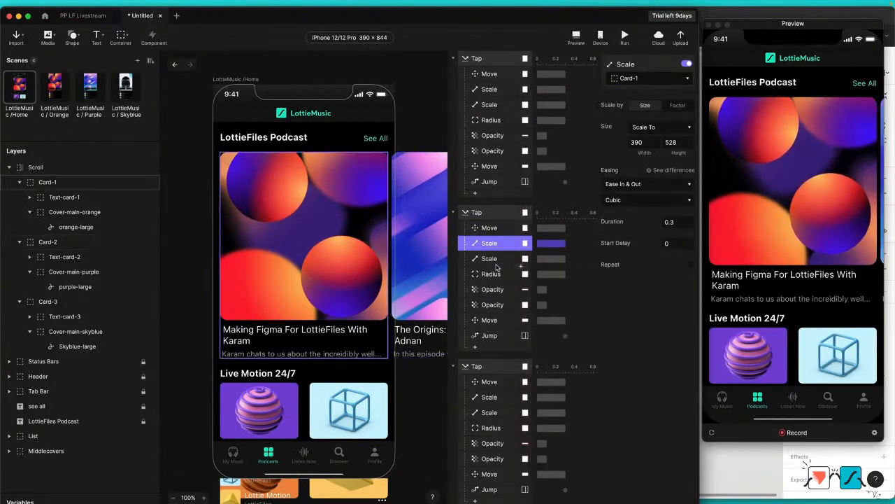
Step: Retarget the first Scale response of the second Tap trigger to Card-2
{"action": "left_click", "coordinate": [493, 259]}
{"action": "left_click", "coordinate": [496, 243]}
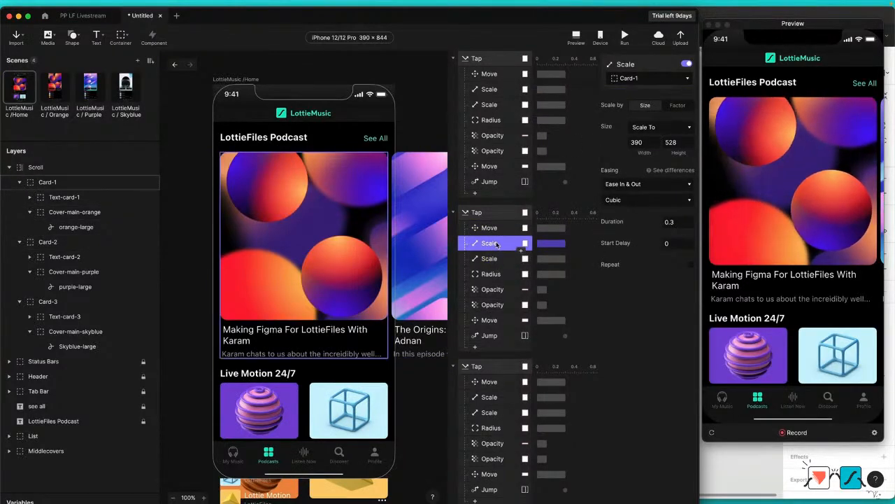
{"action": "left_click", "coordinate": [656, 83]}
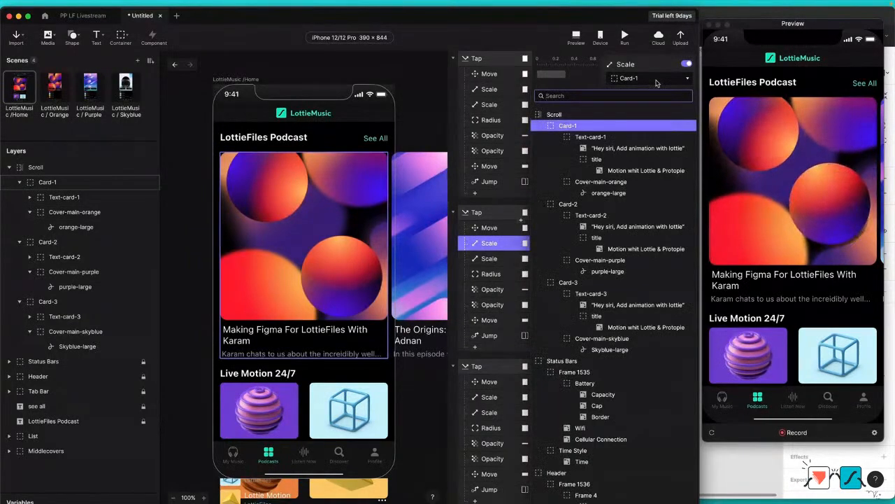
{"action": "type", "text": "card"}
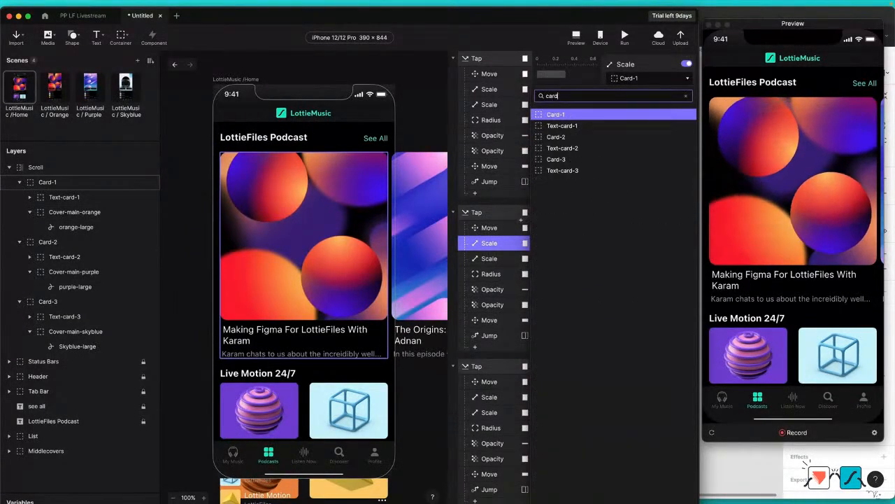
{"action": "key", "text": "Escape"}
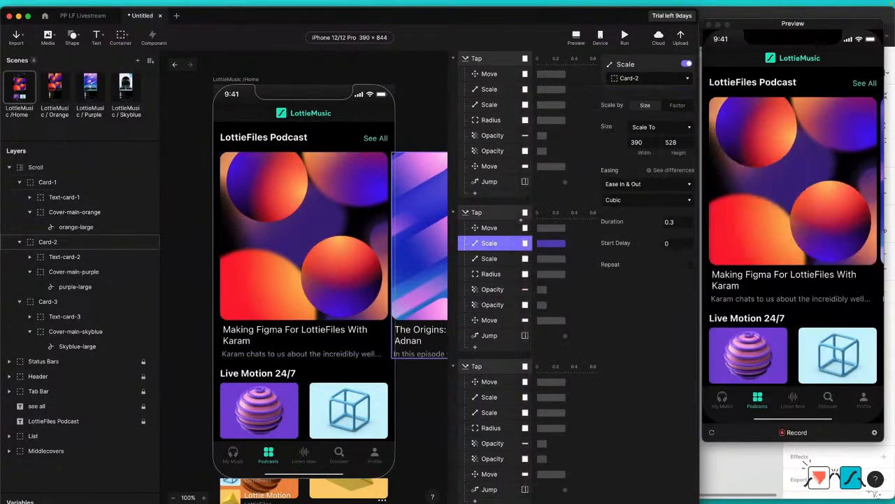
Step: Retarget the second Scale response and the Radius response of the second Tap trigger to Cover-main-purple
{"action": "left_click", "coordinate": [490, 258]}
{"action": "left_click", "coordinate": [662, 84]}
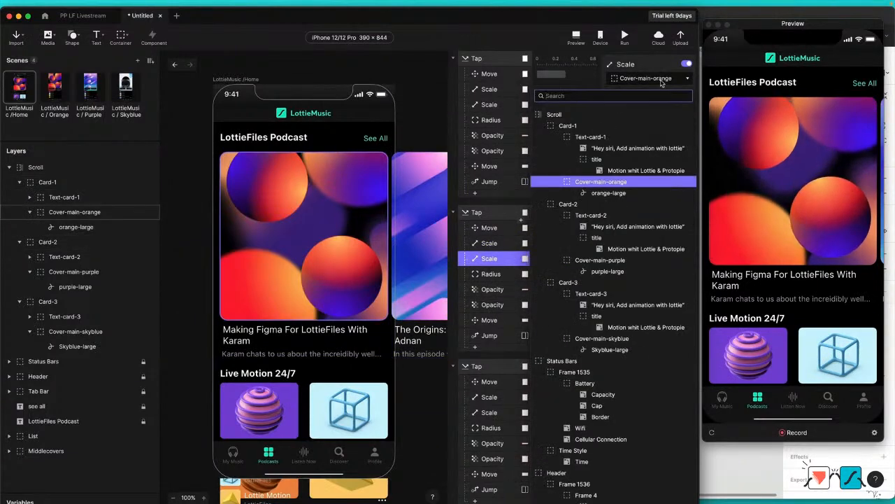
{"action": "type", "text": "cover"}
{"action": "key", "text": "Down"}
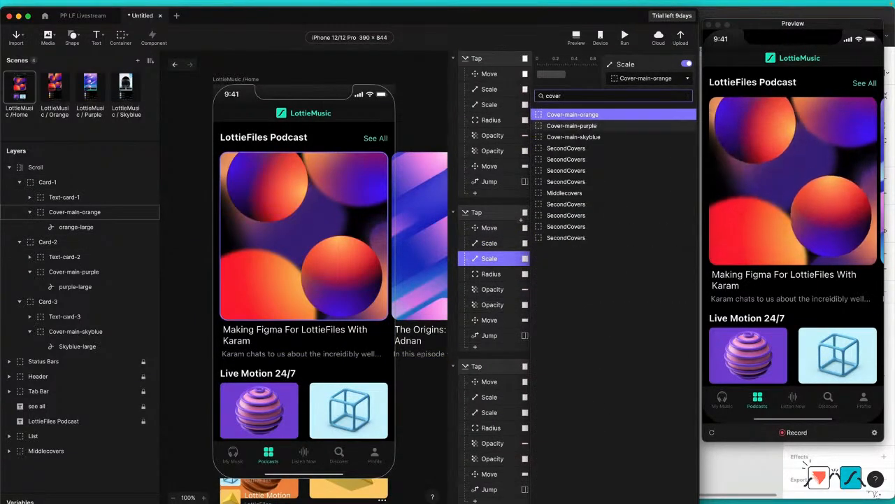
{"action": "key", "text": "Return"}
{"action": "left_click", "coordinate": [519, 274]}
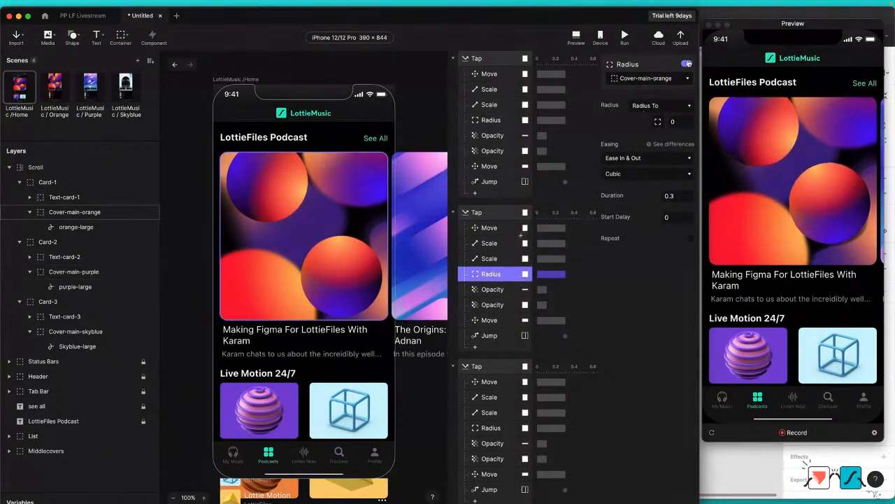
{"action": "left_click", "coordinate": [668, 79]}
{"action": "type", "text": "cover"}
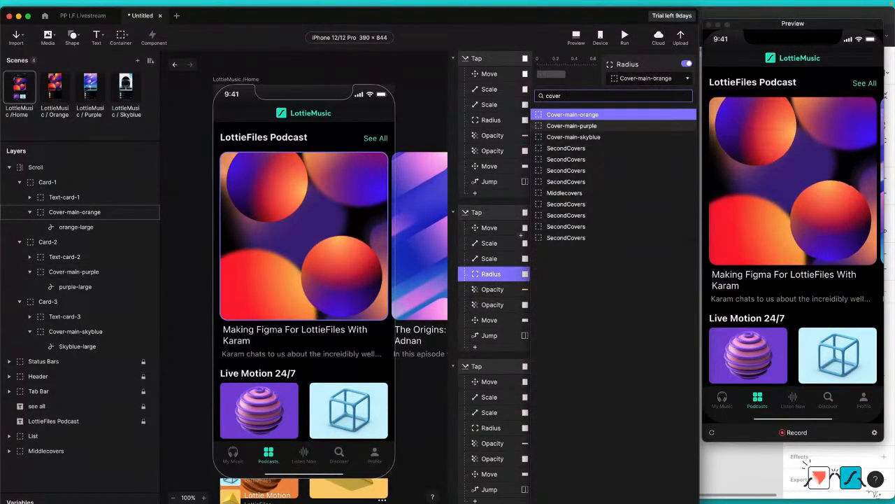
{"action": "left_click", "coordinate": [572, 126]}
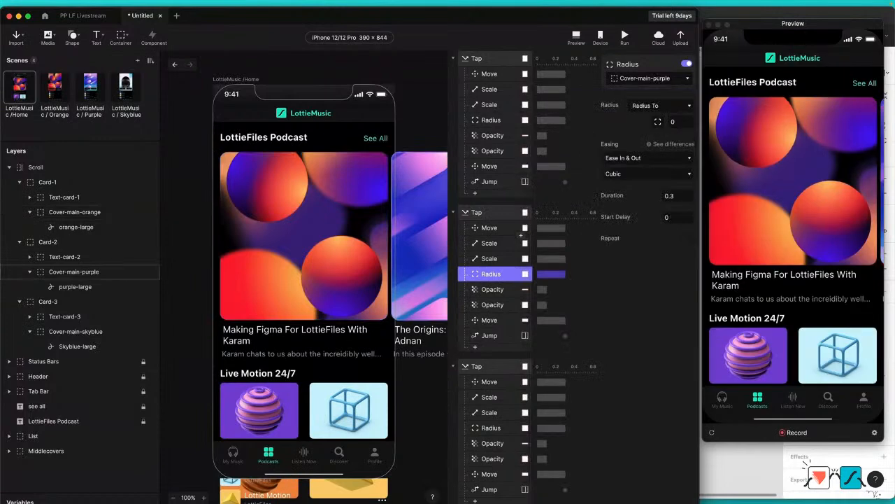
Step: Retarget the second Tap trigger's first Opacity response to Text-card-2 and check its Middlecovers Opacity, List Move and Jump responses
{"action": "left_click", "coordinate": [484, 289]}
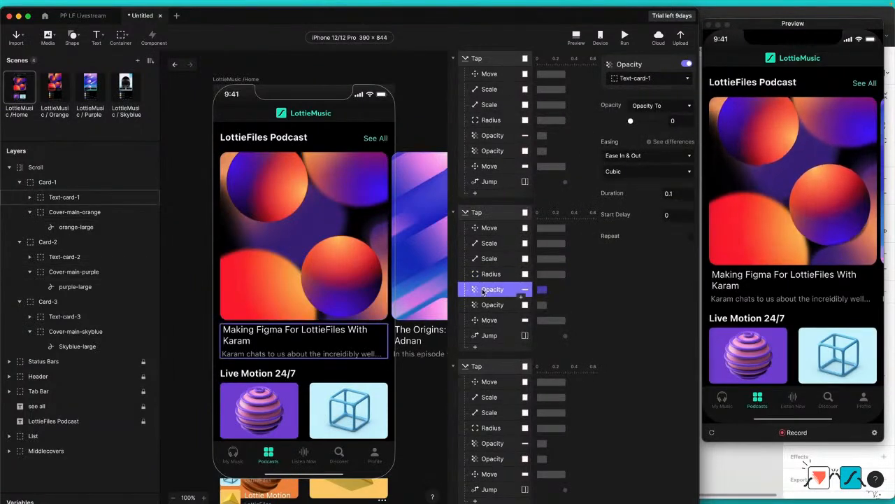
{"action": "left_click", "coordinate": [644, 79]}
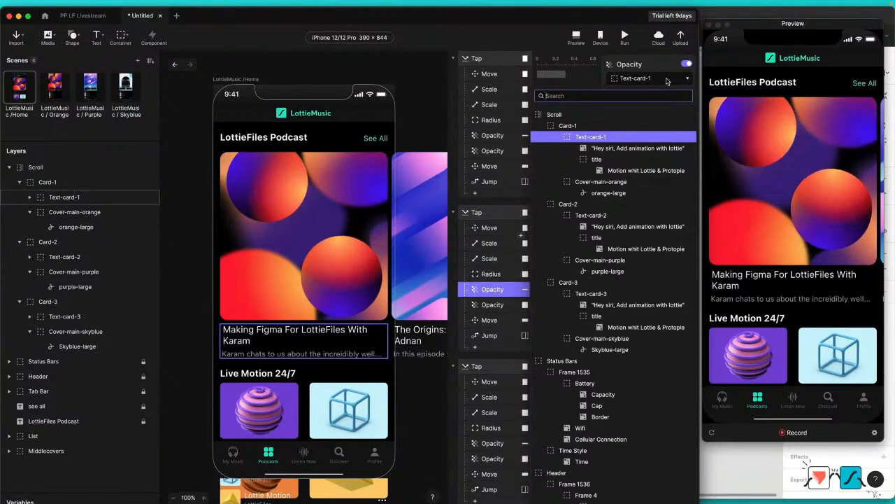
{"action": "type", "text": "text"}
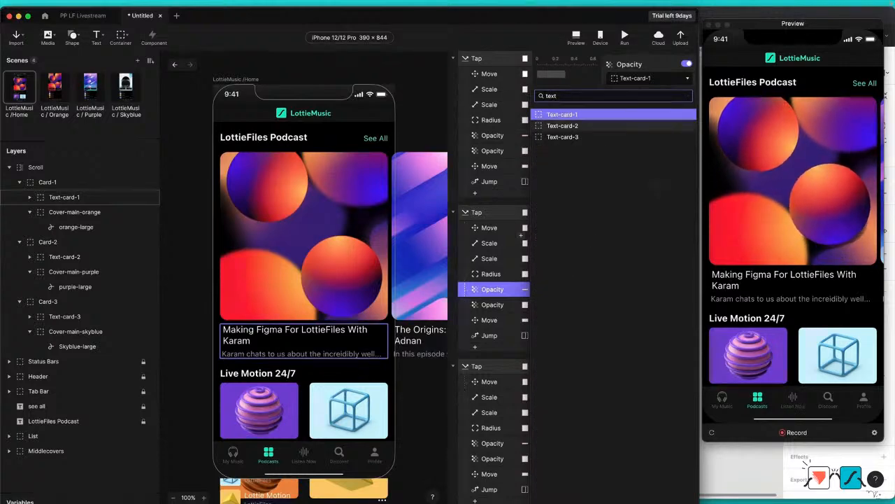
{"action": "left_click", "coordinate": [584, 126]}
{"action": "left_click", "coordinate": [501, 309]}
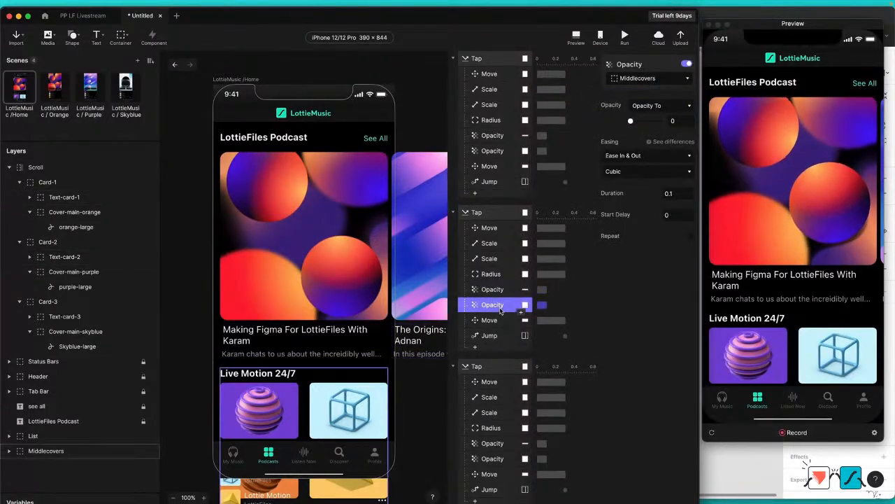
{"action": "left_click", "coordinate": [498, 322]}
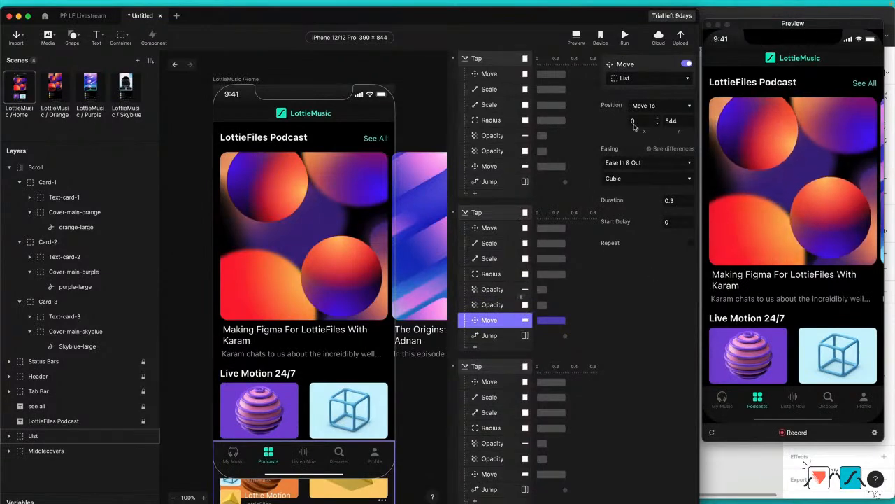
{"action": "left_click", "coordinate": [493, 337]}
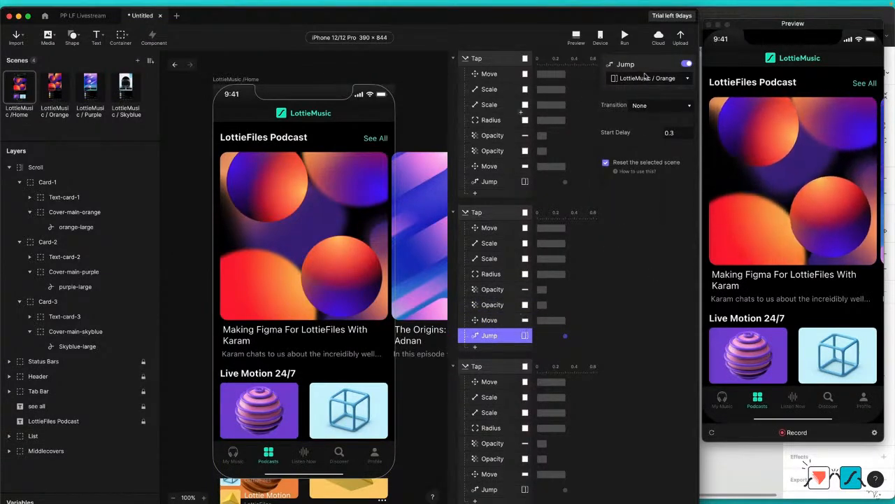
Step: Retarget the third Tap trigger to Card-3
{"action": "scroll", "coordinate": [493, 386], "scroll_direction": "down", "scroll_amount": 3}
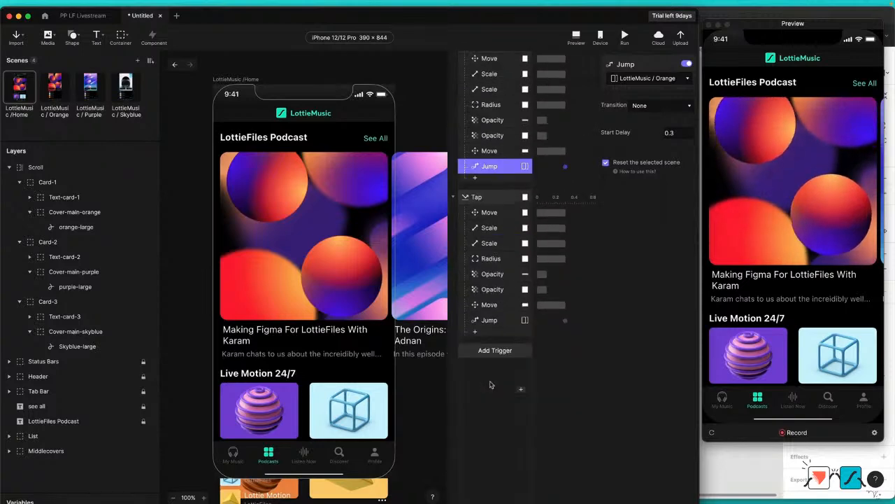
{"action": "left_click", "coordinate": [491, 213]}
{"action": "left_click", "coordinate": [497, 196]}
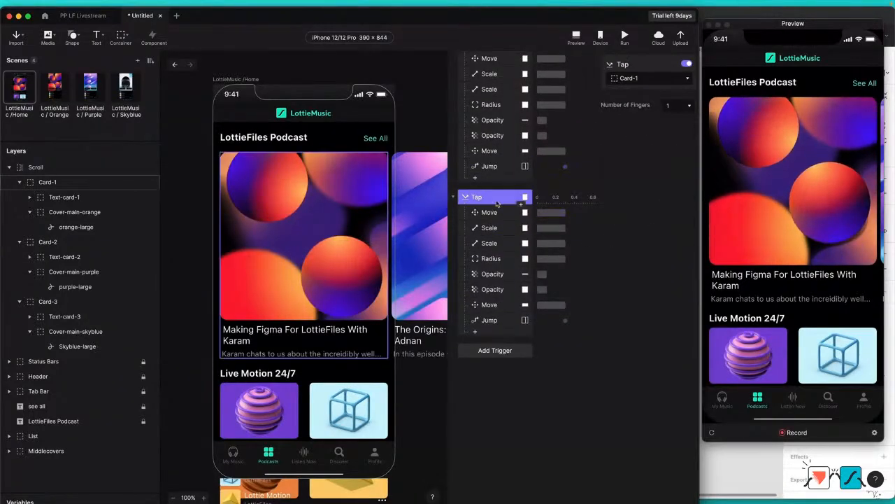
{"action": "left_click", "coordinate": [647, 79]}
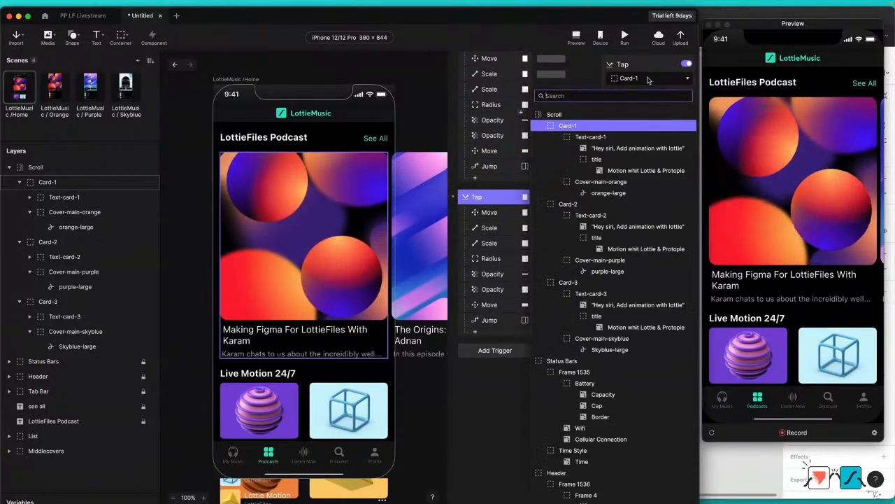
{"action": "type", "text": "card"}
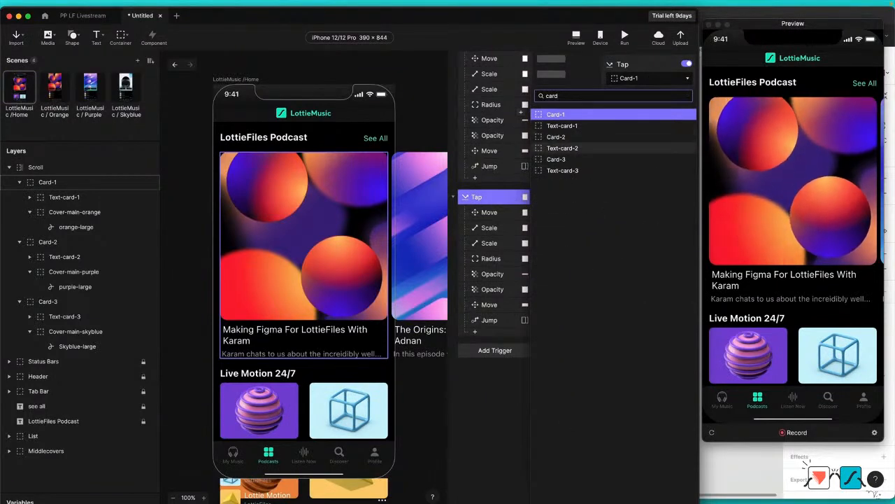
{"action": "left_click", "coordinate": [541, 160]}
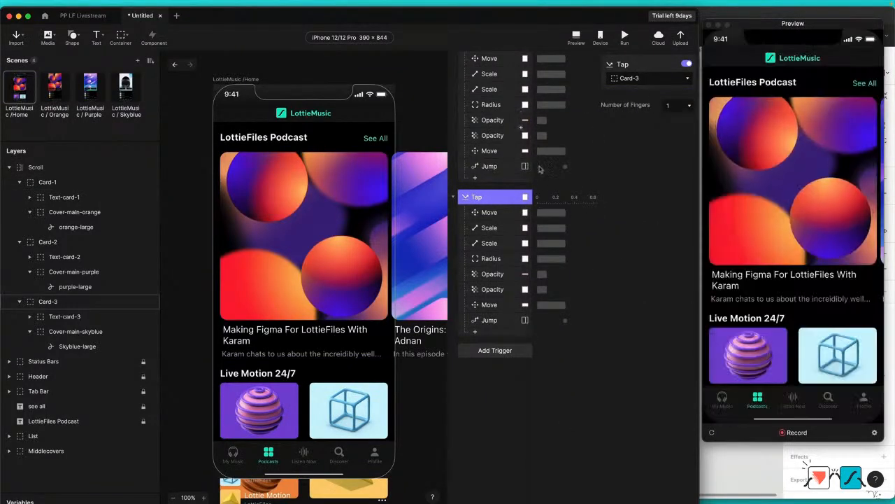
Step: Retarget the third Tap trigger's first Move and first Scale responses together to Card-3
{"action": "left_click", "coordinate": [499, 212]}
{"action": "left_click", "coordinate": [493, 229]}
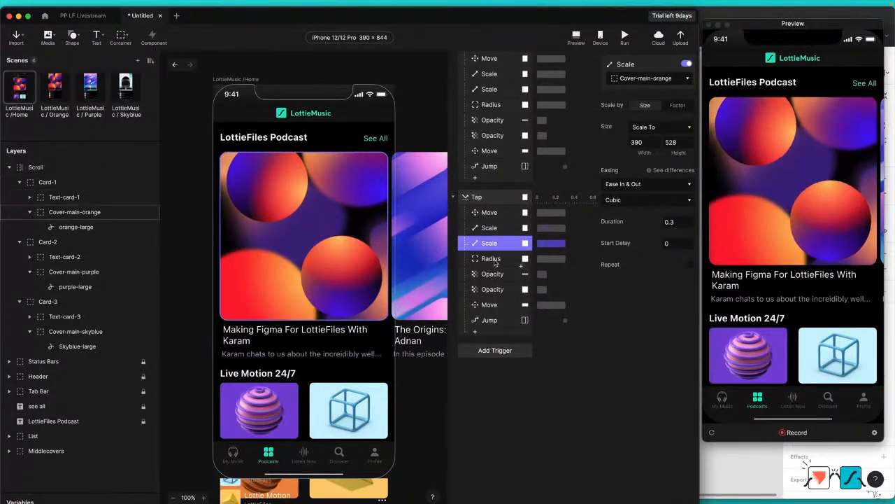
{"action": "left_click", "coordinate": [494, 258]}
{"action": "left_click", "coordinate": [495, 213]}
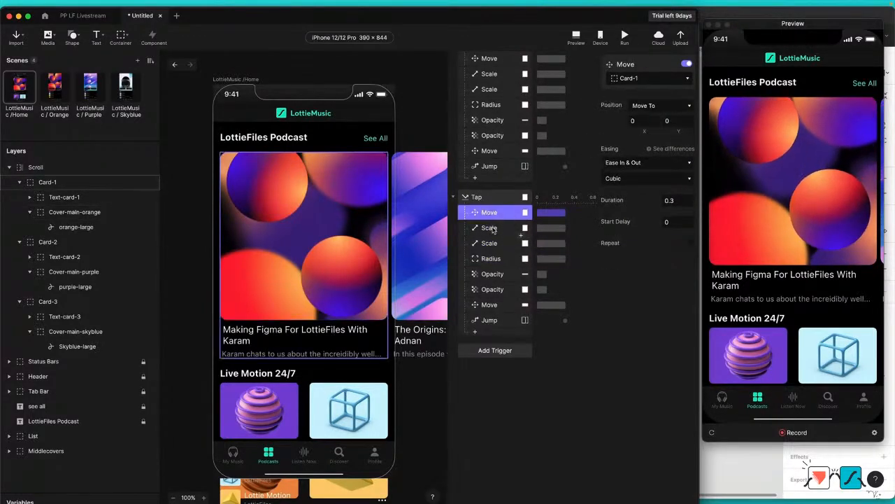
{"action": "left_click", "coordinate": [494, 228], "text": "shift"}
{"action": "left_click", "coordinate": [652, 84]}
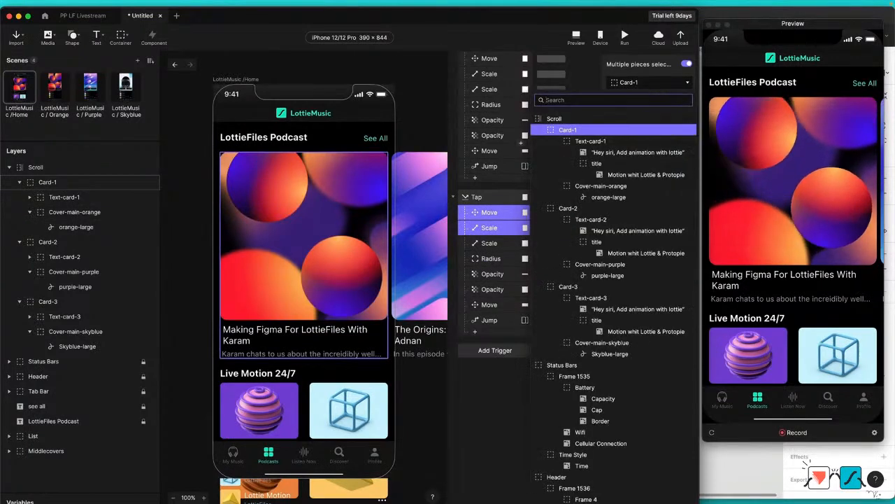
{"action": "type", "text": "card"}
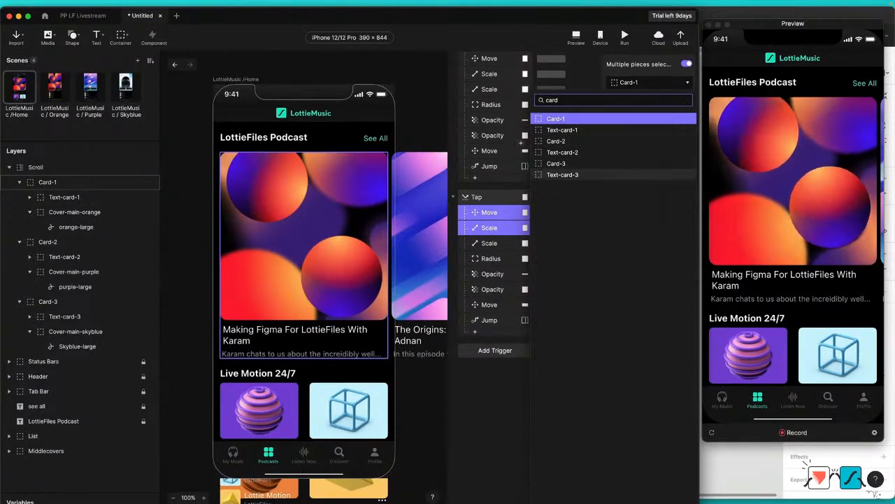
{"action": "left_click", "coordinate": [557, 163]}
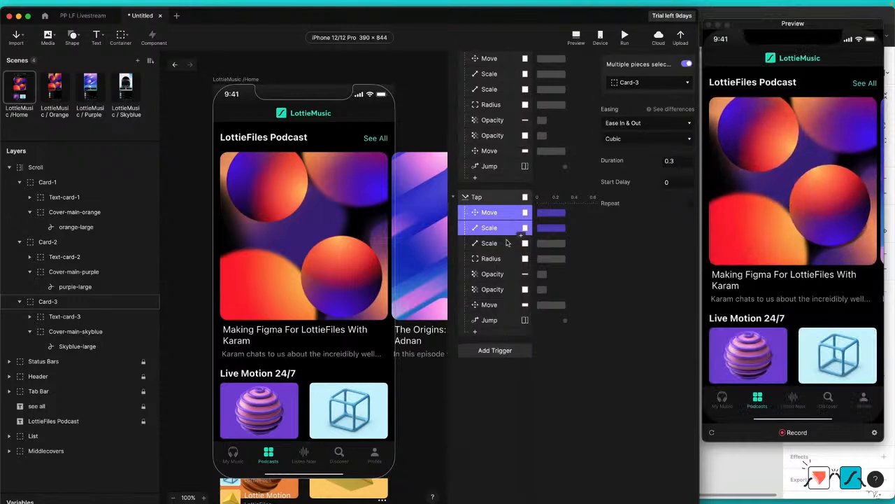
Step: Retarget the third Tap trigger's second Scale response to Cover-main-skyblue
{"action": "left_click", "coordinate": [507, 242]}
{"action": "left_click", "coordinate": [500, 263], "text": "shift"}
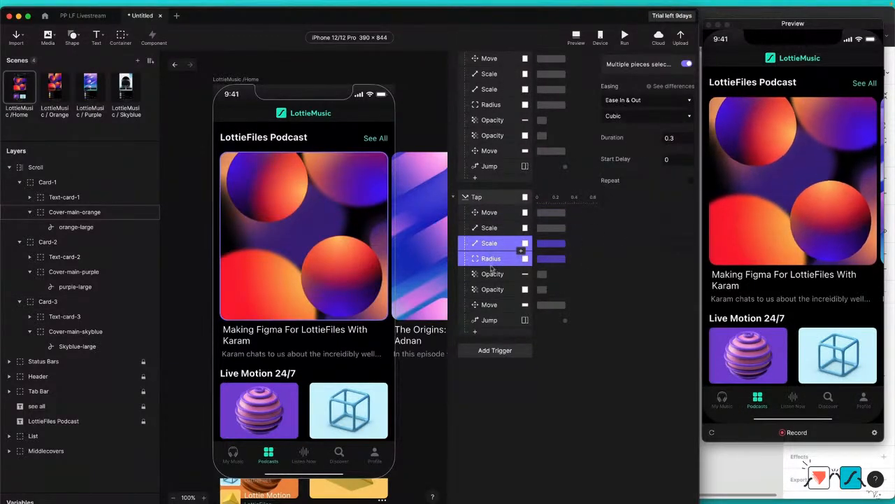
{"action": "left_click", "coordinate": [494, 258]}
{"action": "left_click", "coordinate": [493, 243]}
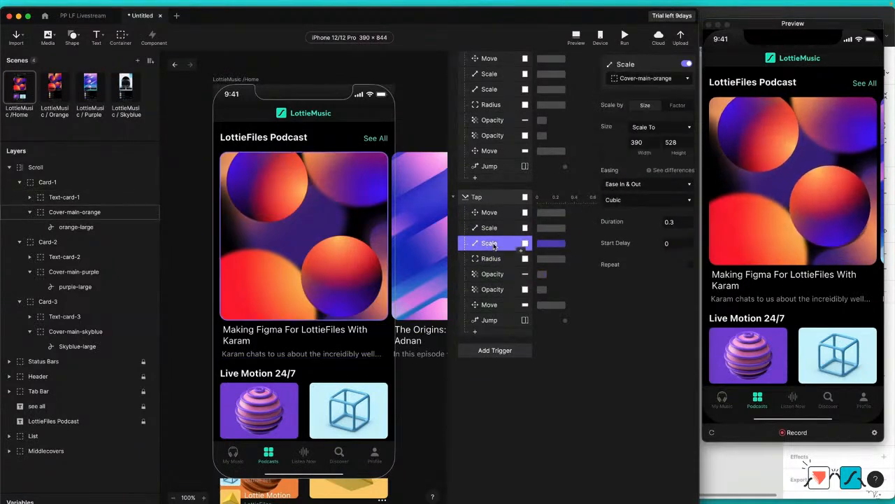
{"action": "left_click", "coordinate": [644, 78]}
{"action": "type", "text": "cover"}
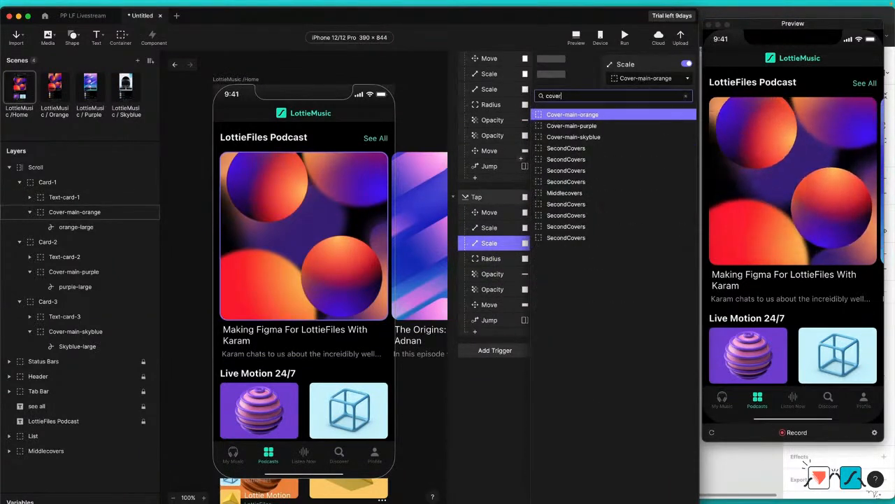
{"action": "left_click", "coordinate": [521, 159]}
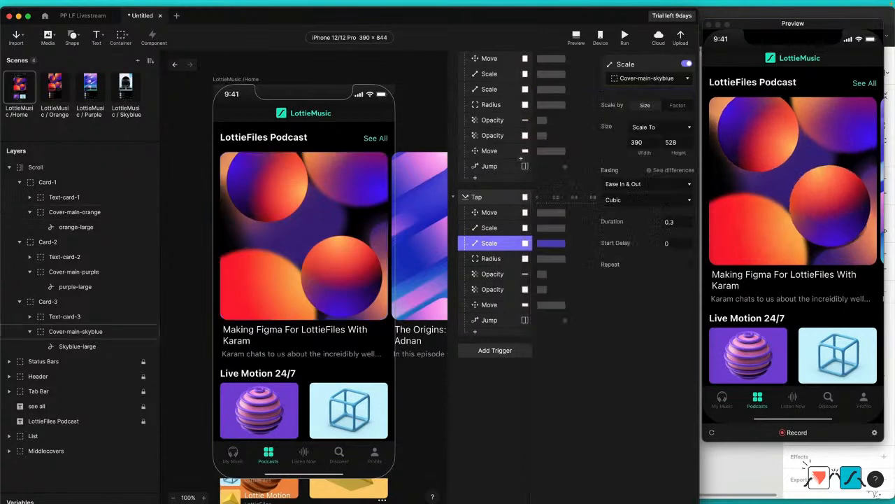
Step: Retarget the third Tap trigger's Radius response to Cover-main-skyblue
{"action": "left_click", "coordinate": [487, 256]}
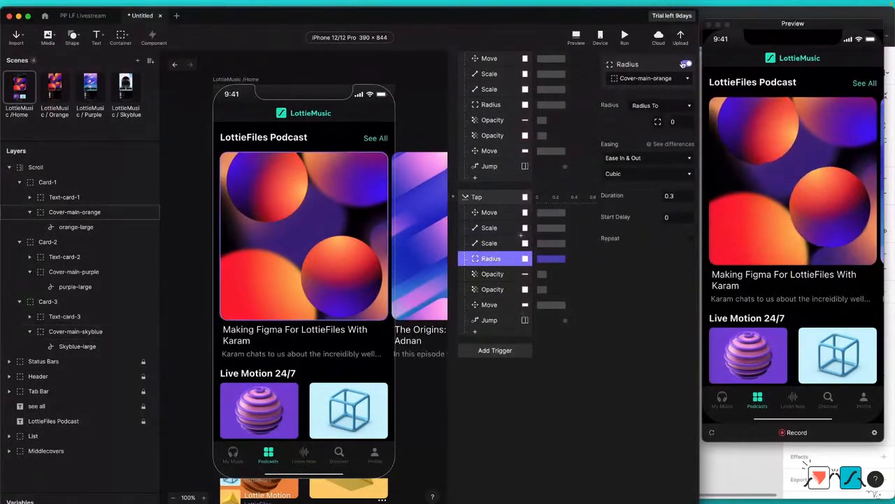
{"action": "left_click", "coordinate": [670, 82]}
{"action": "type", "text": "cov"}
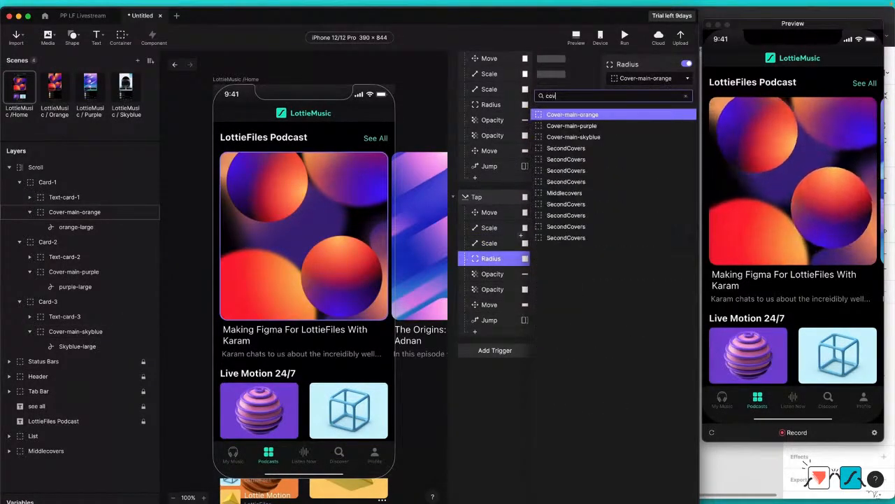
{"action": "key", "text": "Down"}
{"action": "key", "text": "Down"}
{"action": "key", "text": "Return"}
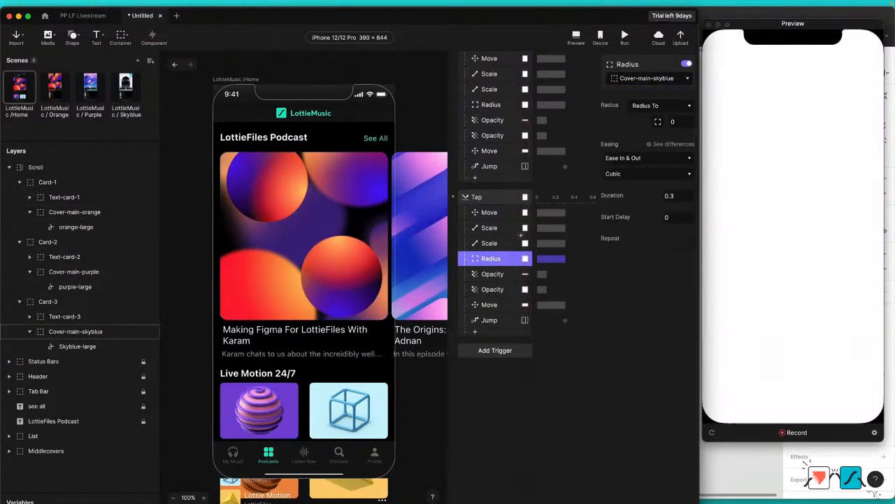
Step: Retarget the third Tap trigger's first Opacity response to Text-card-3 and check its Middlecovers Opacity, second Move and Jump responses
{"action": "left_click", "coordinate": [512, 275]}
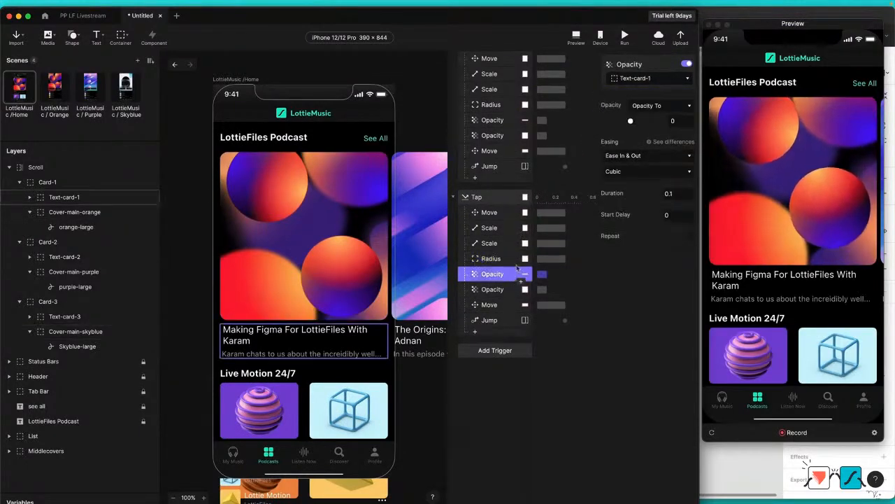
{"action": "left_click", "coordinate": [657, 82]}
{"action": "type", "text": "text"}
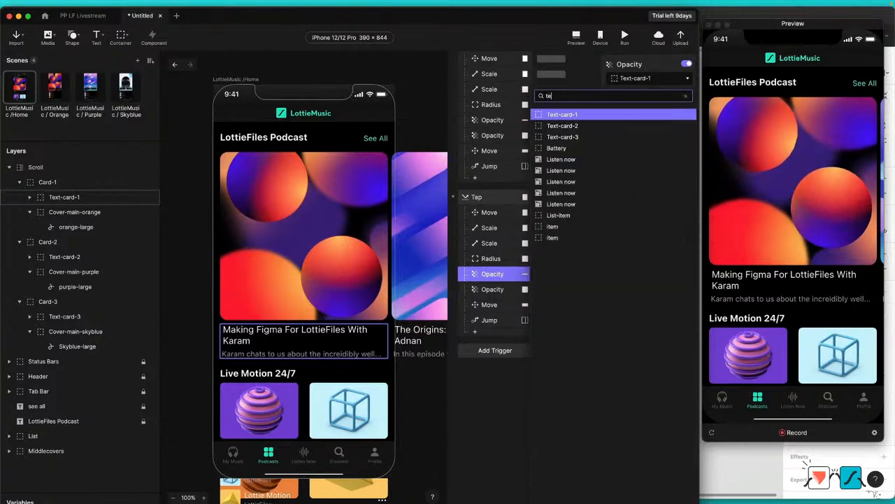
{"action": "key", "text": "Down"}
{"action": "key", "text": "Down"}
{"action": "key", "text": "Return"}
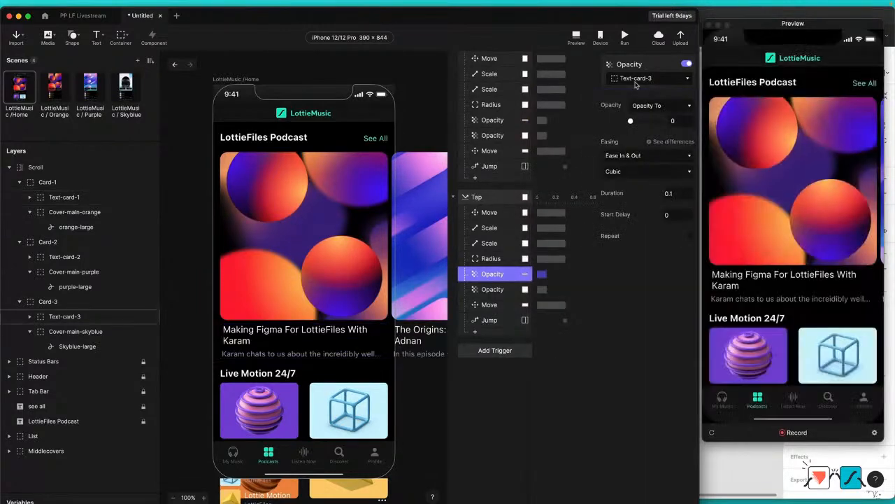
{"action": "left_click", "coordinate": [500, 291]}
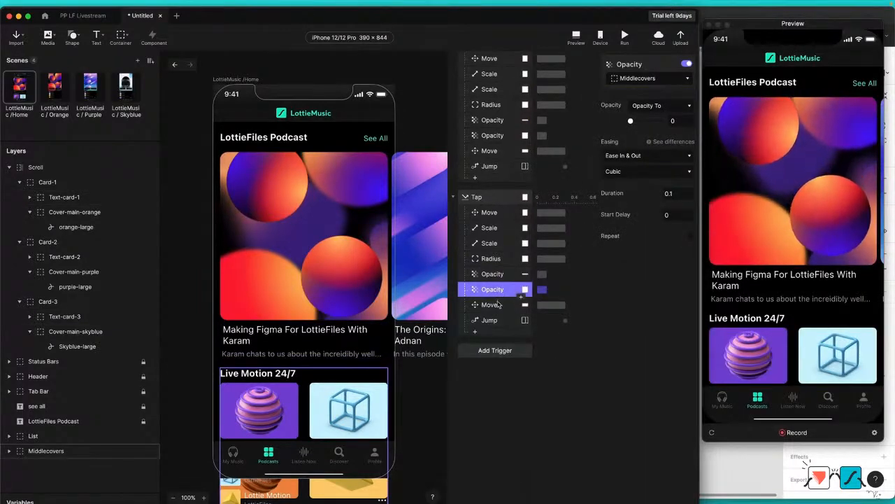
{"action": "left_click", "coordinate": [499, 305]}
{"action": "left_click", "coordinate": [503, 321]}
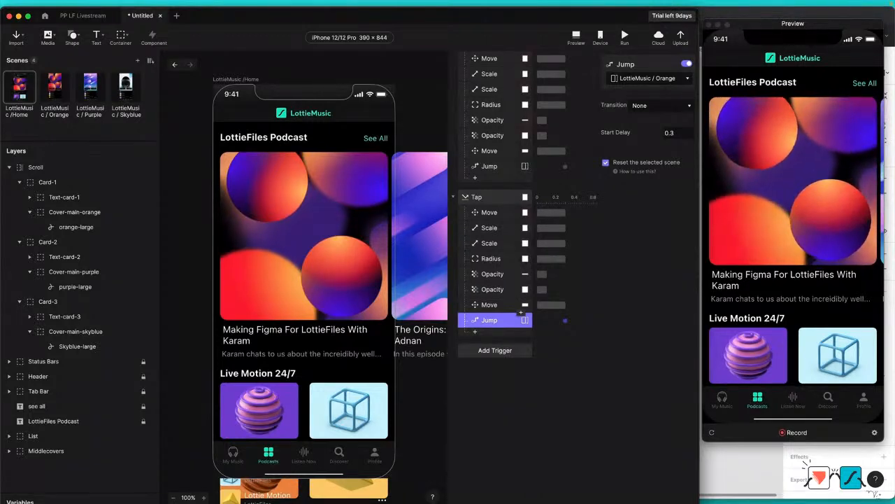
Step: Test the tap transitions of the orange and purple podcast cards in the preview
{"action": "scroll", "coordinate": [516, 244], "scroll_direction": "up", "scroll_amount": 3}
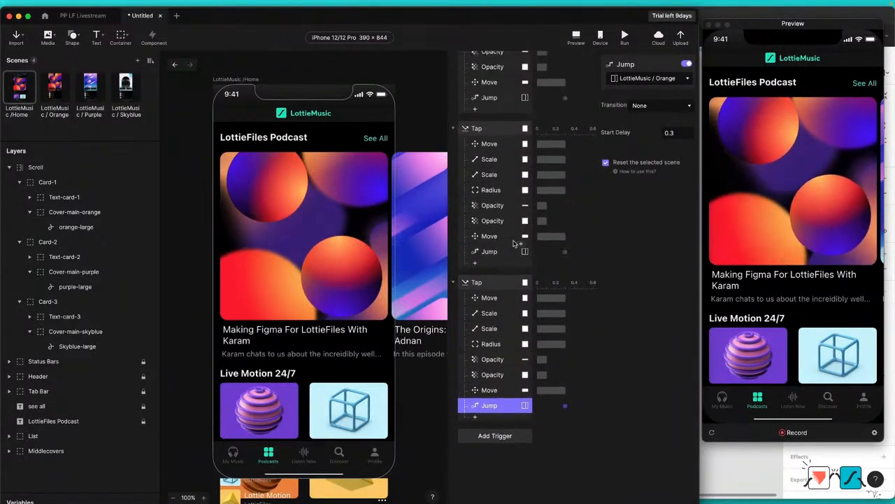
{"action": "left_click", "coordinate": [742, 147]}
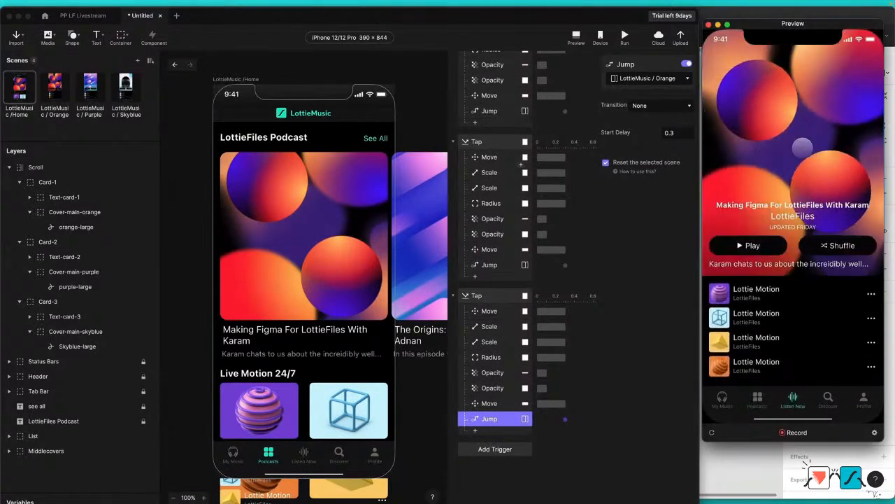
{"action": "left_click_drag", "start_coordinate": [789, 164], "coordinate": [757, 175]}
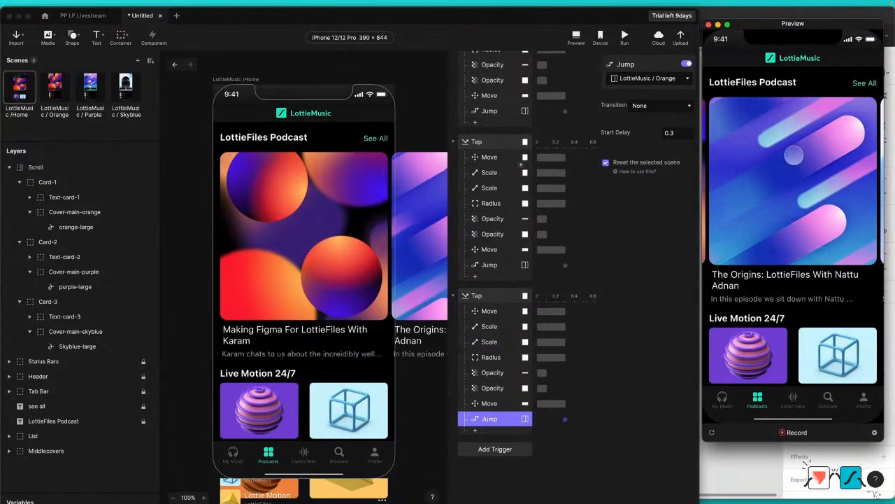
{"action": "left_click", "coordinate": [794, 154]}
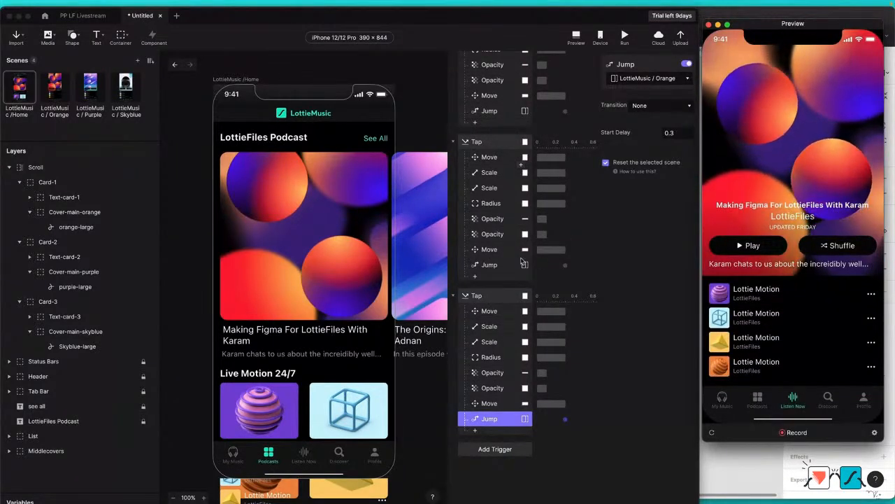
Step: Disable the second Tap trigger's Jump response and test the purple card's tap transition in the preview
{"action": "left_click", "coordinate": [490, 266]}
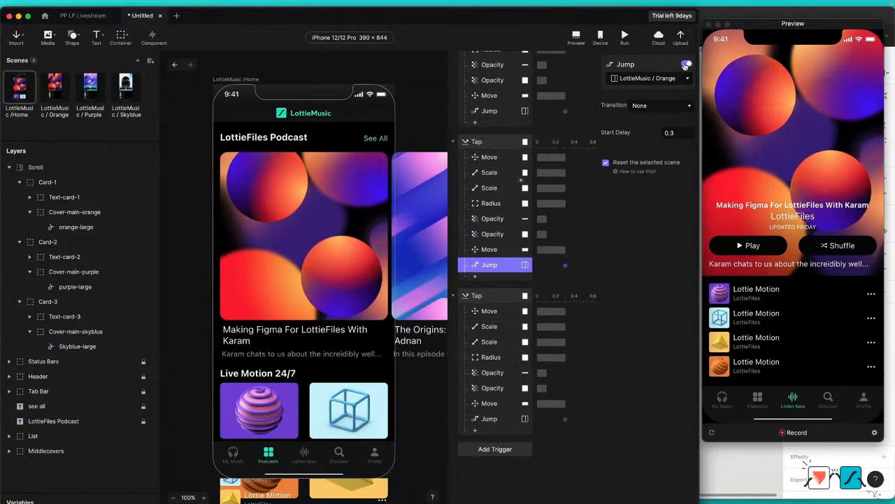
{"action": "left_click", "coordinate": [685, 65]}
{"action": "left_click", "coordinate": [798, 144]}
{"action": "left_click", "coordinate": [800, 124]}
{"action": "left_click_drag", "start_coordinate": [831, 168], "coordinate": [762, 168]}
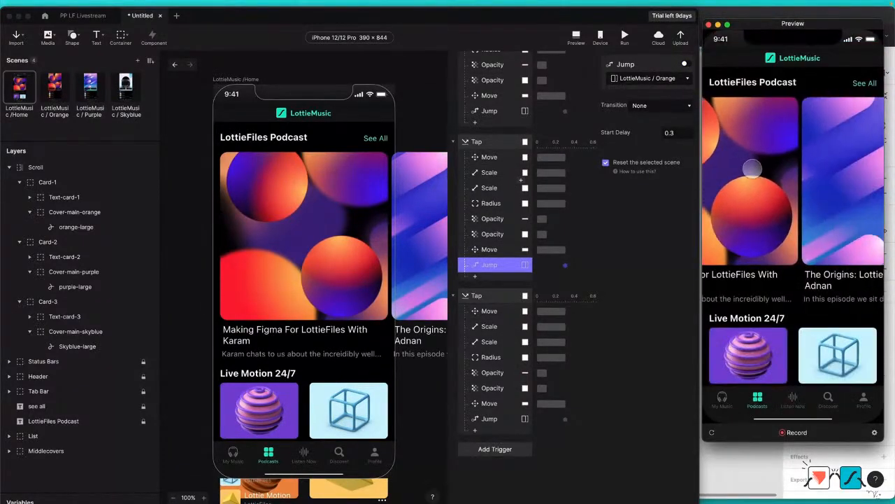
{"action": "left_click", "coordinate": [768, 168]}
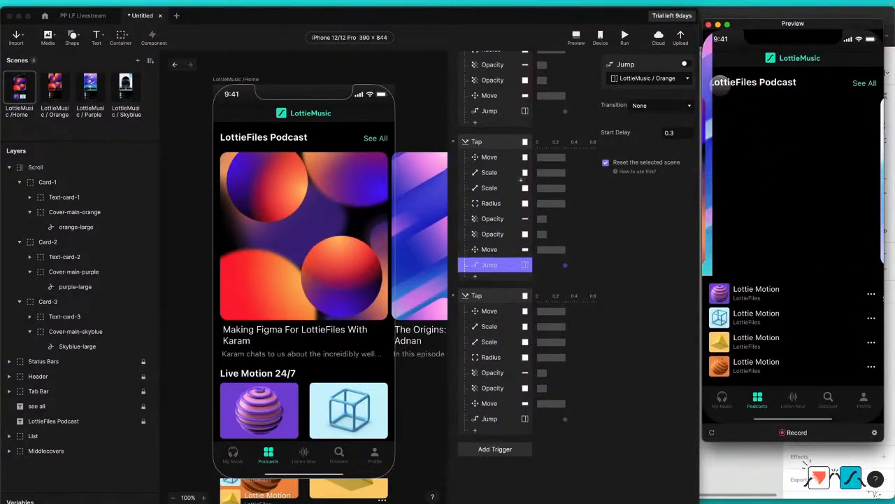
Step: Set the X position of the second Tap trigger's Card-2 Move response to 368 and test the purple card in the preview
{"action": "left_click", "coordinate": [508, 157]}
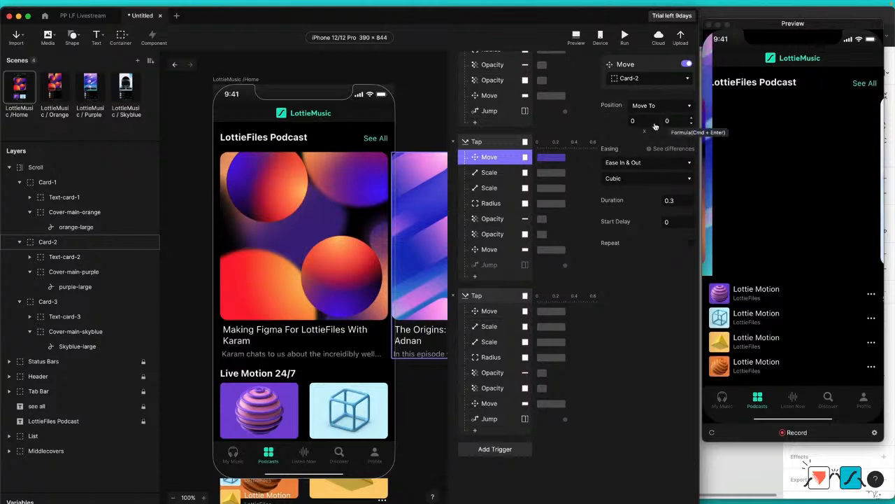
{"action": "left_click", "coordinate": [632, 121]}
{"action": "double_click", "coordinate": [632, 121]}
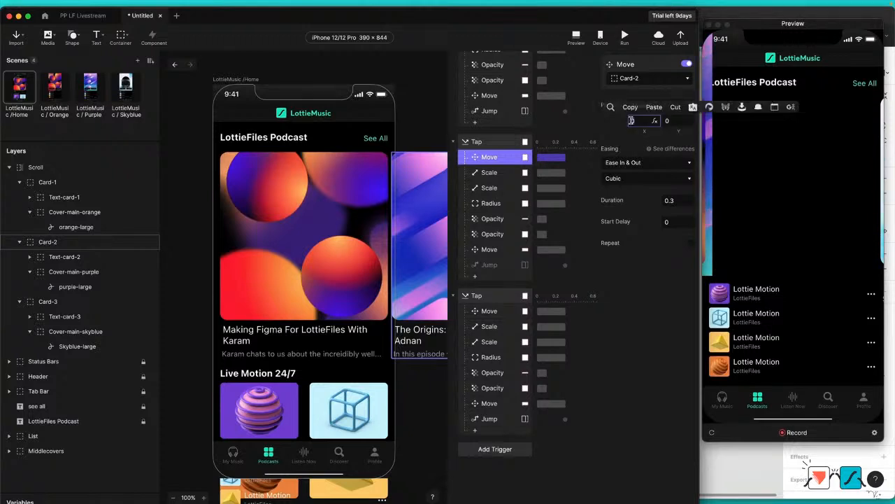
{"action": "type", "text": "368"}
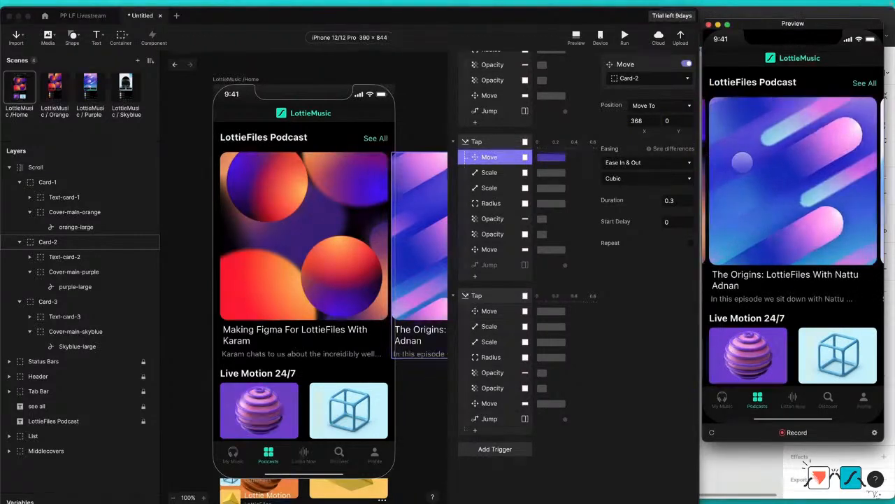
{"action": "left_click", "coordinate": [740, 162]}
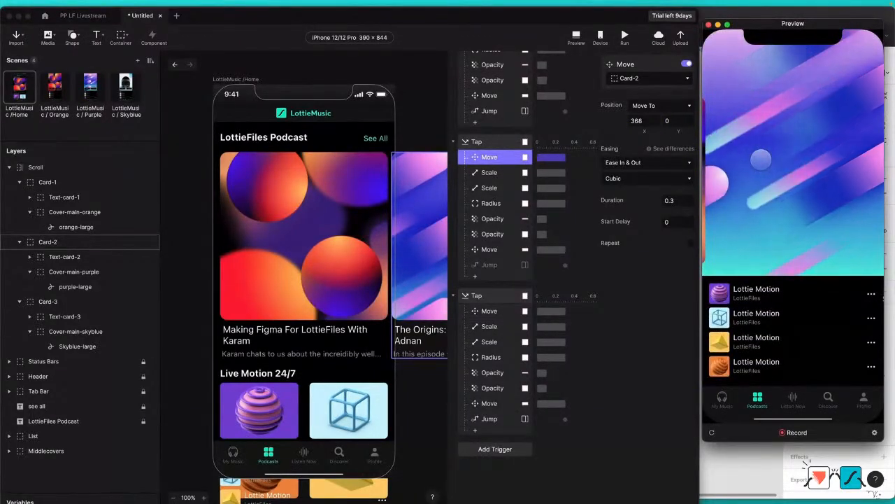
Step: Check the third Tap trigger's Card-3 Move response, test the podcast cards' tap transitions in the preview and restart it
{"action": "left_click", "coordinate": [489, 310]}
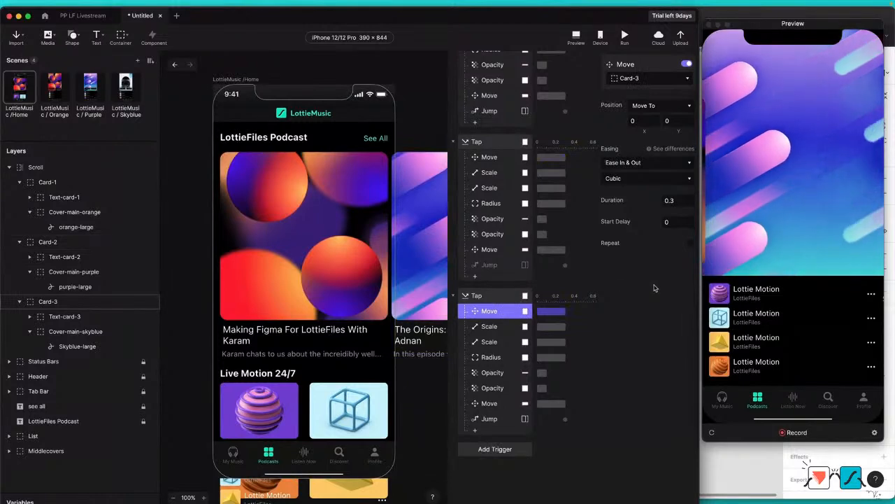
{"action": "left_click", "coordinate": [817, 181]}
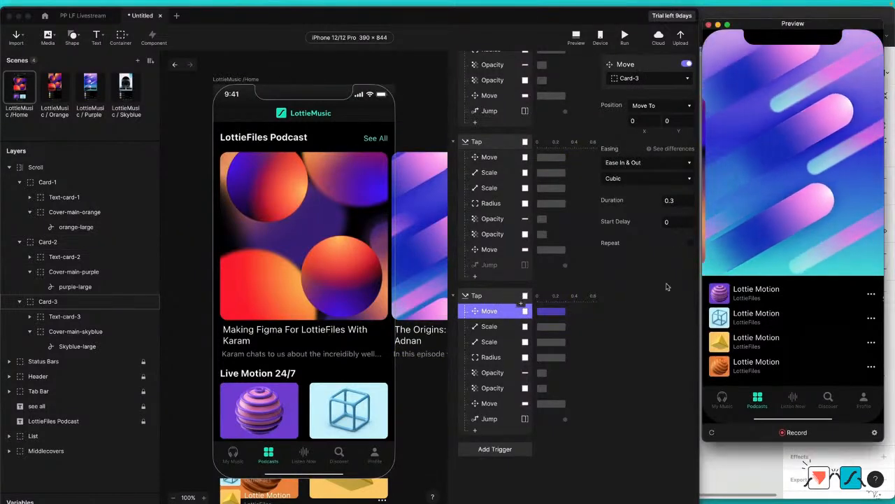
{"action": "left_click", "coordinate": [810, 168]}
{"action": "left_click_drag", "start_coordinate": [811, 170], "coordinate": [745, 172]}
{"action": "left_click", "coordinate": [783, 172]}
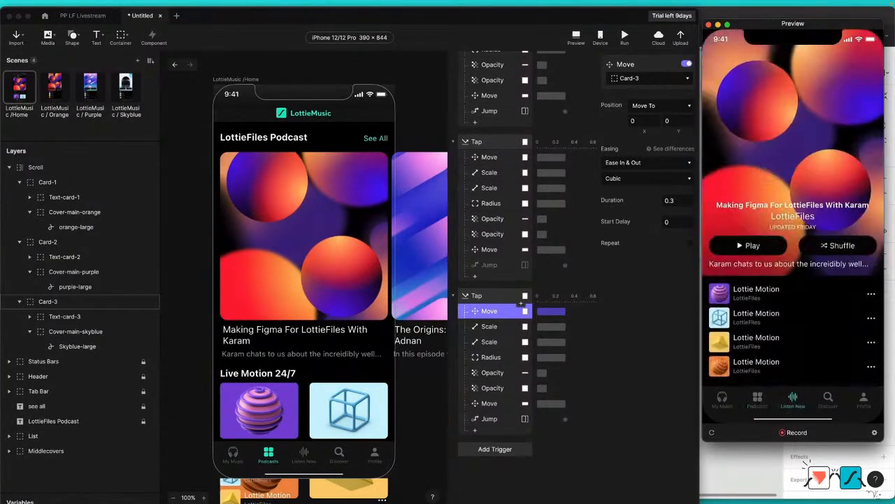
{"action": "left_click", "coordinate": [712, 433]}
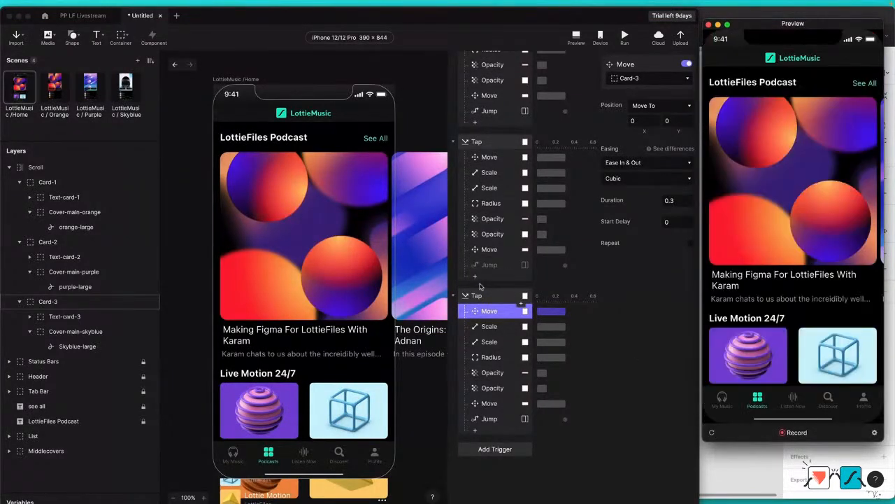
Step: Set the X position of the third Tap trigger's Card-3 Move response to 368*2 and test a card in the preview
{"action": "double_click", "coordinate": [643, 121]}
{"action": "type", "text": "36"}
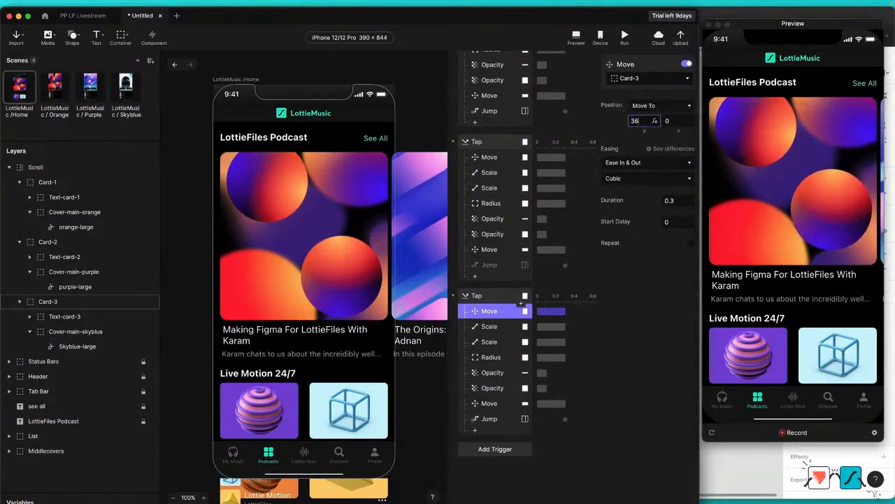
{"action": "type", "text": "8*2"}
{"action": "key", "text": "Return"}
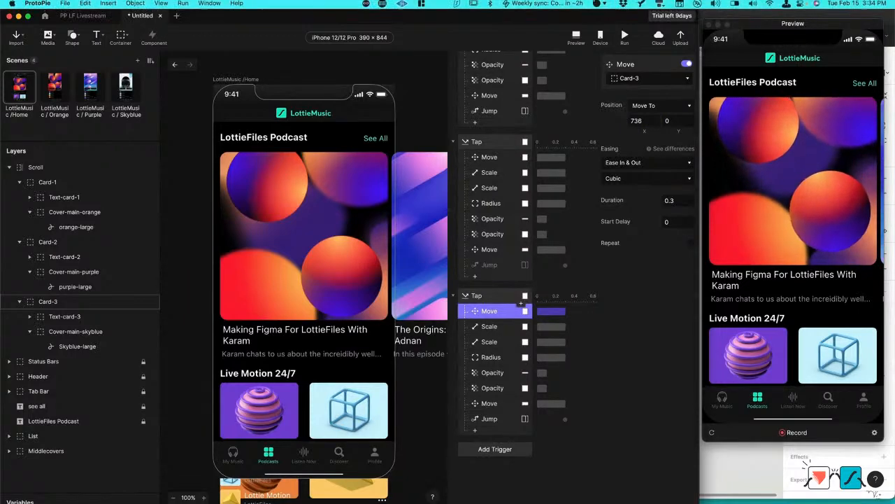
{"action": "left_click_drag", "start_coordinate": [815, 172], "coordinate": [767, 186]}
{"action": "left_click", "coordinate": [770, 185]}
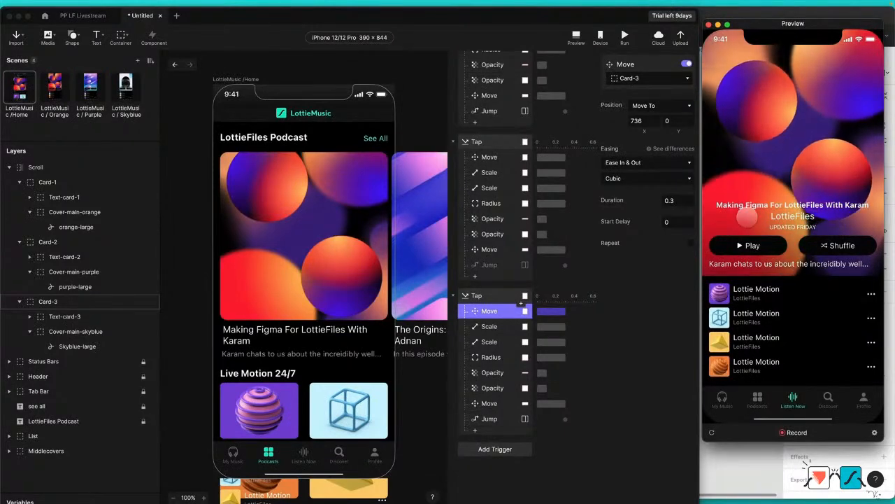
Step: Check the third Tap trigger's Jump response and re-enable the second Tap trigger's Jump response
{"action": "left_click", "coordinate": [520, 417]}
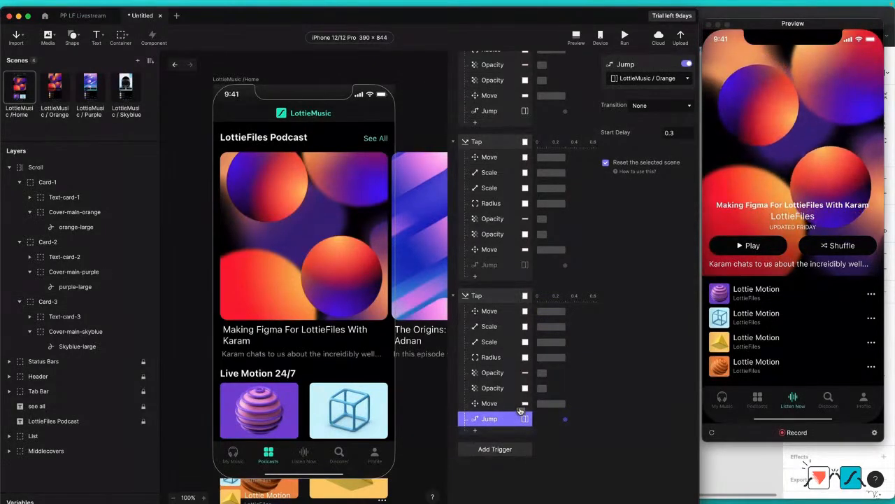
{"action": "left_click", "coordinate": [495, 265]}
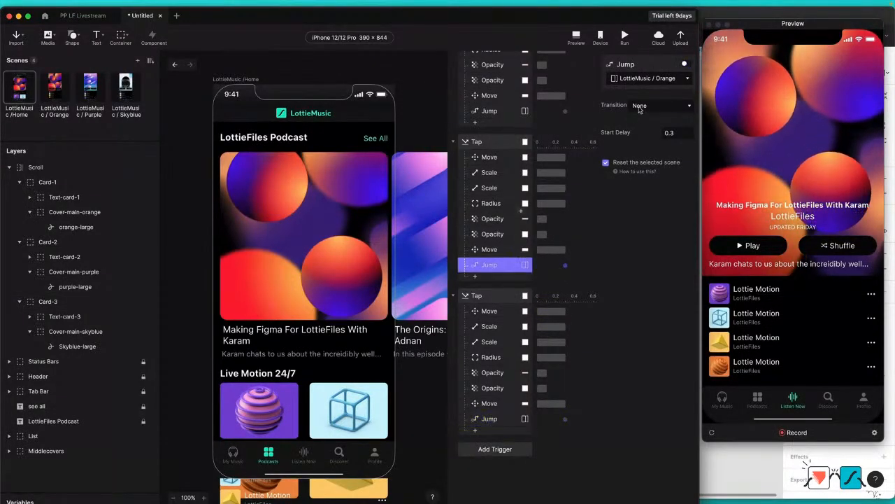
{"action": "left_click", "coordinate": [686, 64]}
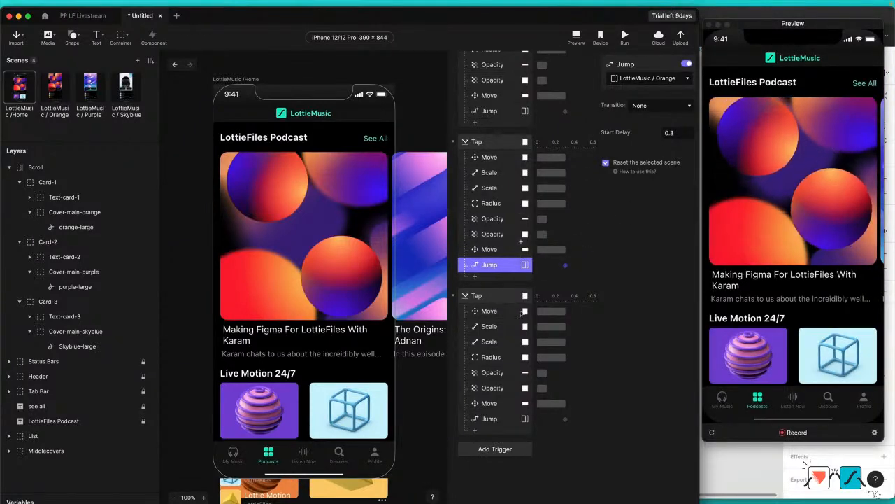
Step: Compare the Card-3 and Card-2 Move positions and test a podcast card's tap transition in the preview
{"action": "left_click", "coordinate": [490, 312]}
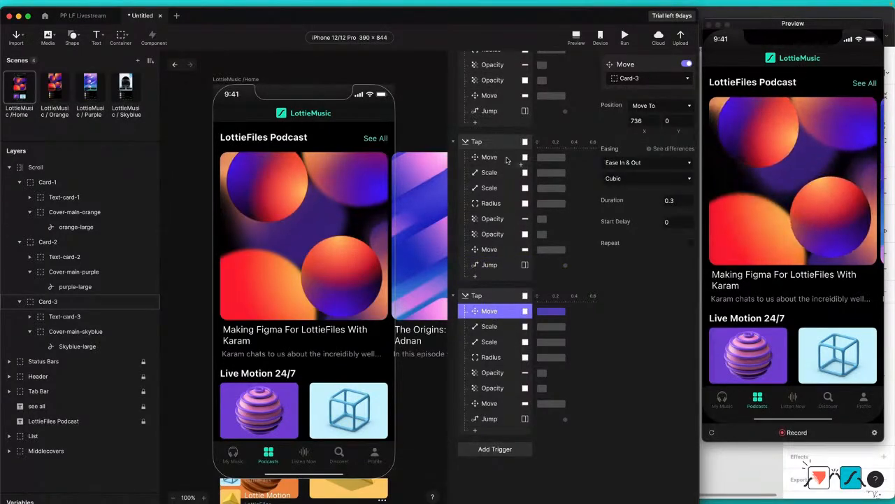
{"action": "left_click", "coordinate": [503, 159]}
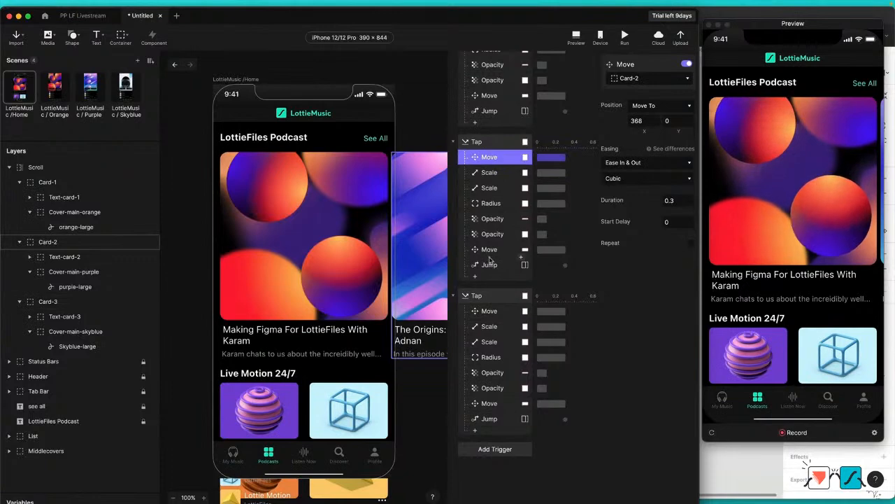
{"action": "left_click", "coordinate": [714, 204]}
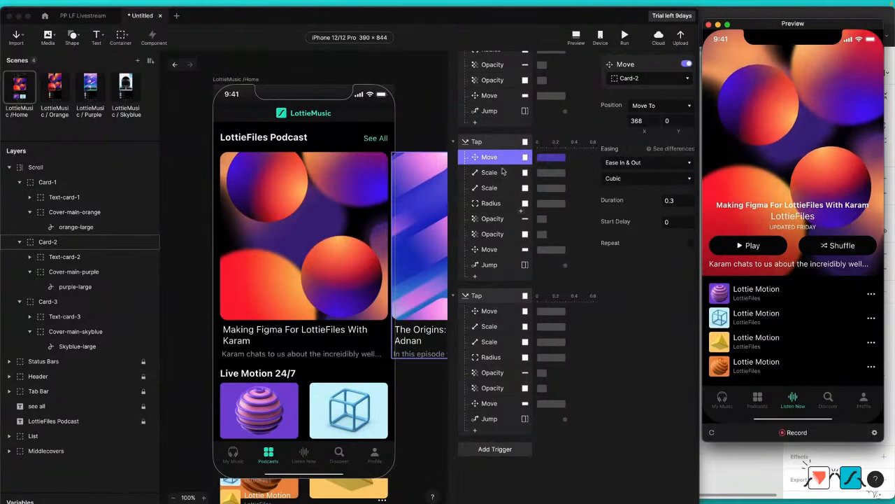
Step: Add a Reorder response to the second Tap trigger that sends Card-1 to the back, and place it before the Jump response
{"action": "left_click", "coordinate": [476, 277]}
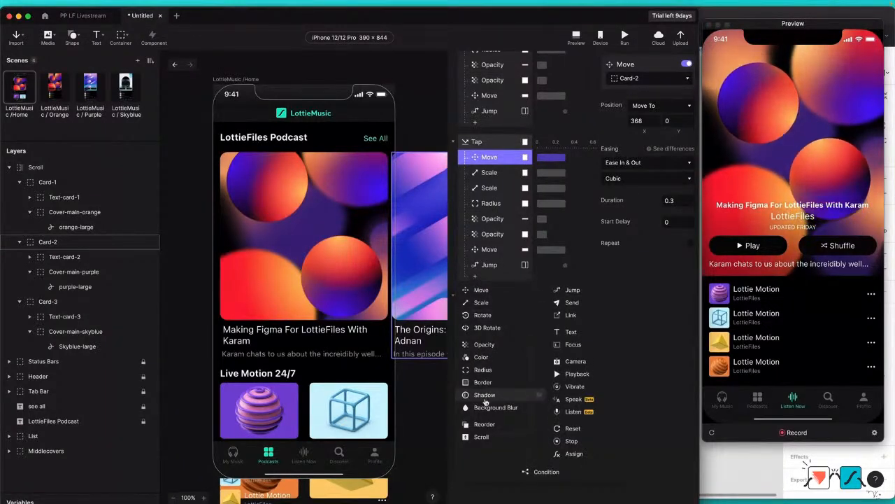
{"action": "left_click", "coordinate": [485, 424]}
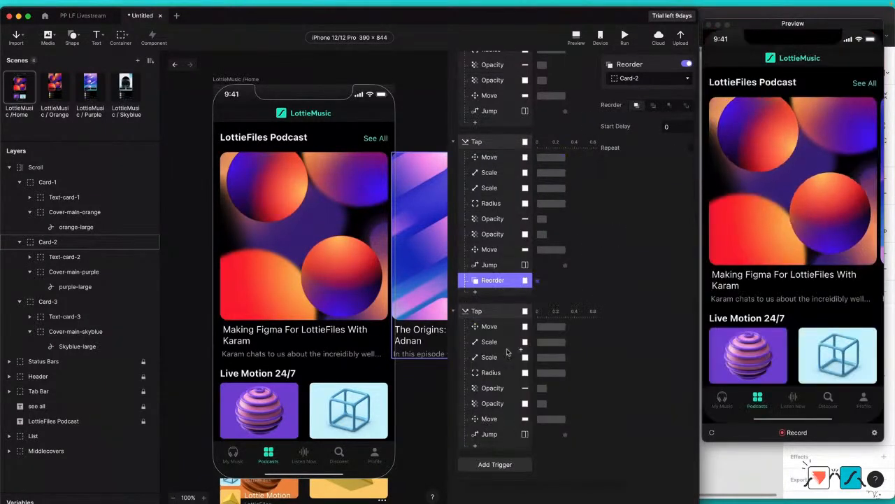
{"action": "left_click", "coordinate": [660, 78]}
{"action": "left_click", "coordinate": [606, 126]}
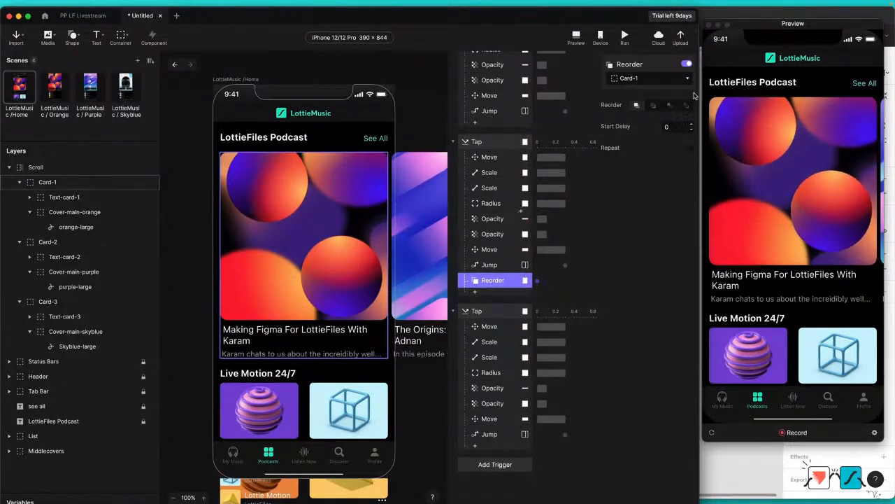
{"action": "left_click", "coordinate": [654, 105]}
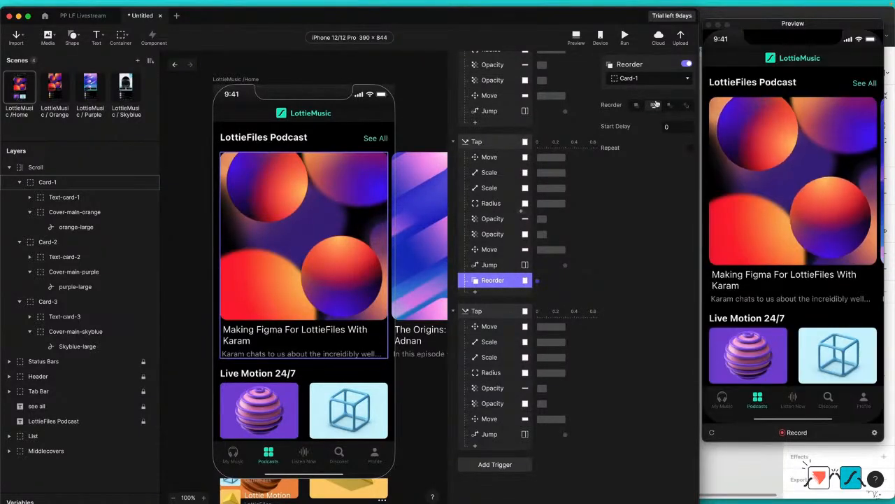
{"action": "left_click_drag", "start_coordinate": [495, 280], "coordinate": [497, 265]}
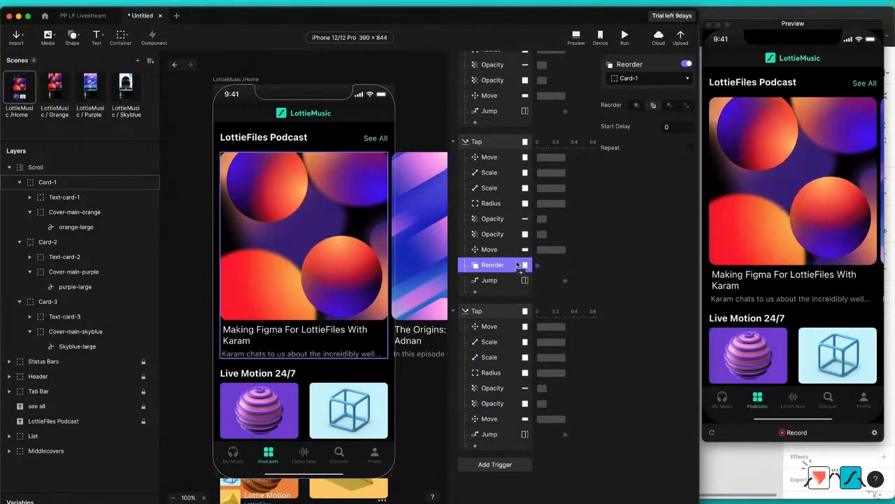
Step: Add a Reorder response sending Card-2 to the back before the third Tap trigger's Jump, and test a card in the preview
{"action": "left_click", "coordinate": [475, 448]}
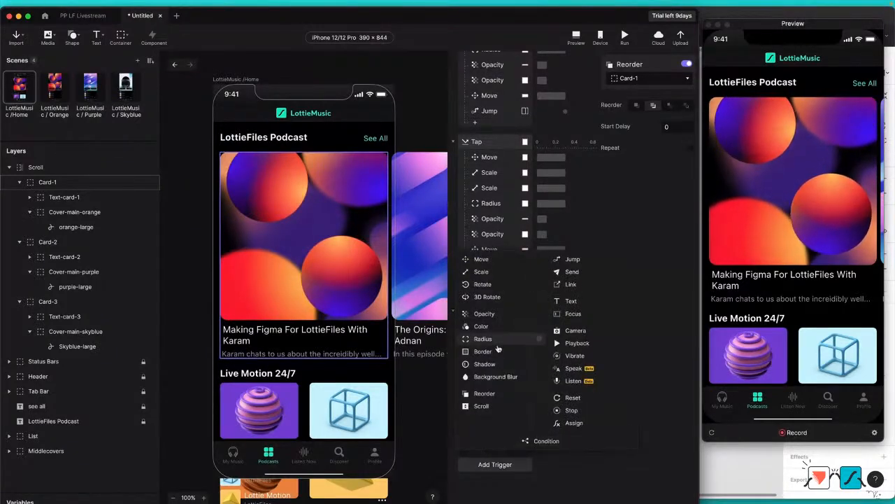
{"action": "left_click", "coordinate": [507, 395]}
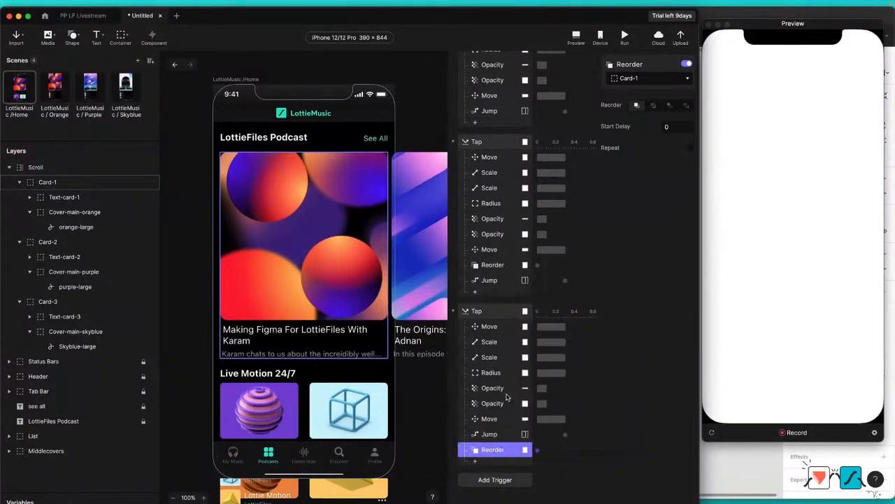
{"action": "left_click", "coordinate": [651, 78]}
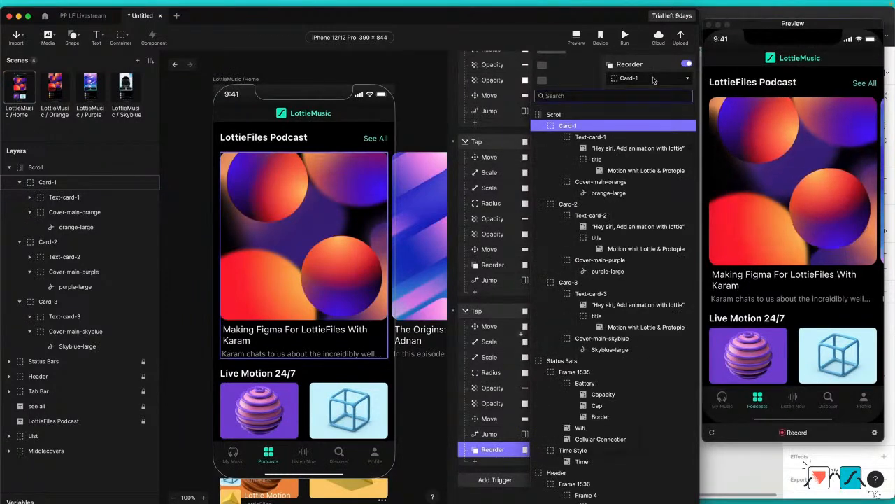
{"action": "left_click", "coordinate": [586, 207]}
{"action": "mouse_move", "coordinate": [501, 440]}
{"action": "left_mouse_down"}
{"action": "mouse_move", "coordinate": [506, 428]}
{"action": "mouse_move", "coordinate": [518, 435]}
{"action": "left_mouse_up"}
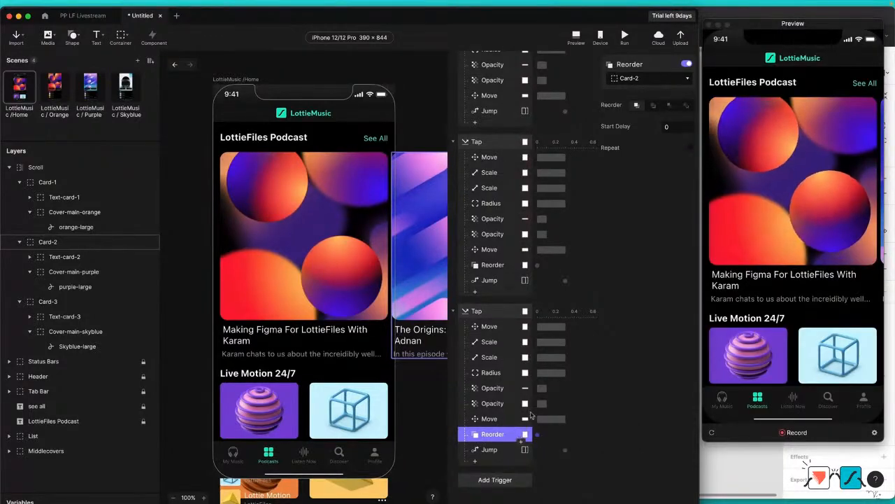
{"action": "left_click", "coordinate": [654, 105]}
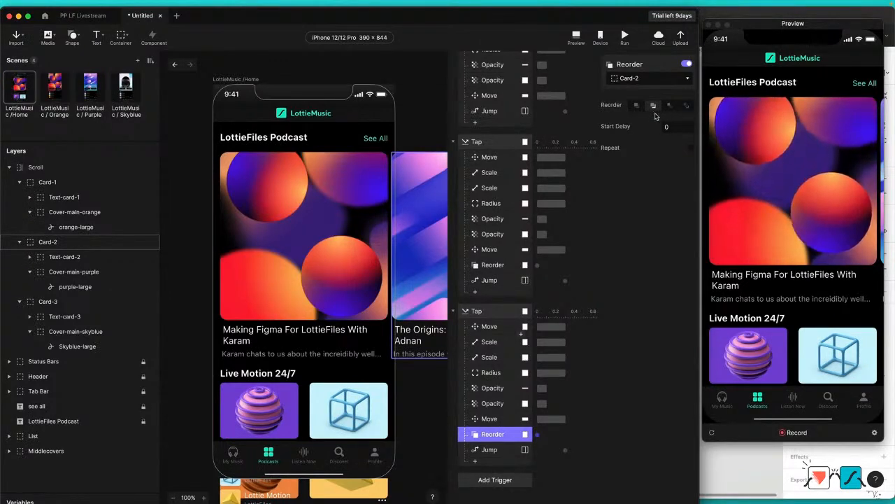
{"action": "left_click", "coordinate": [808, 184]}
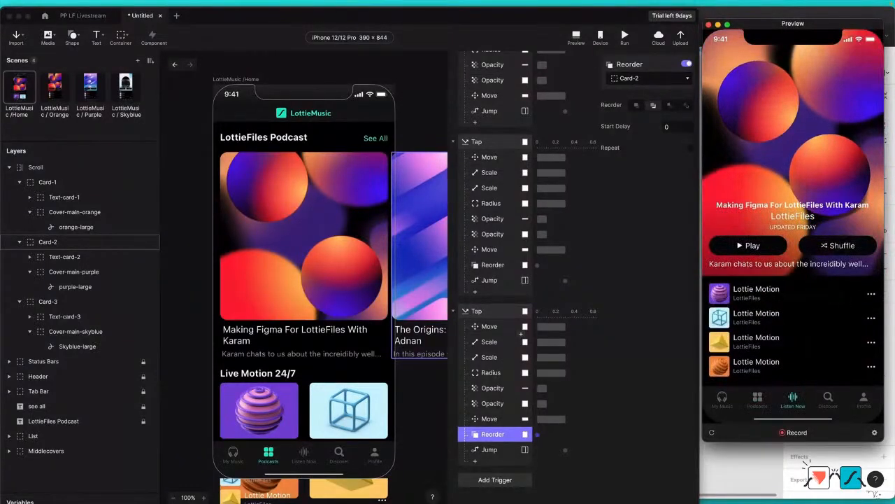
Step: Retarget the second Tap trigger's Jump to LottieMusic / Purple and the third's to LottieMusic / Skyblue
{"action": "left_click", "coordinate": [500, 282]}
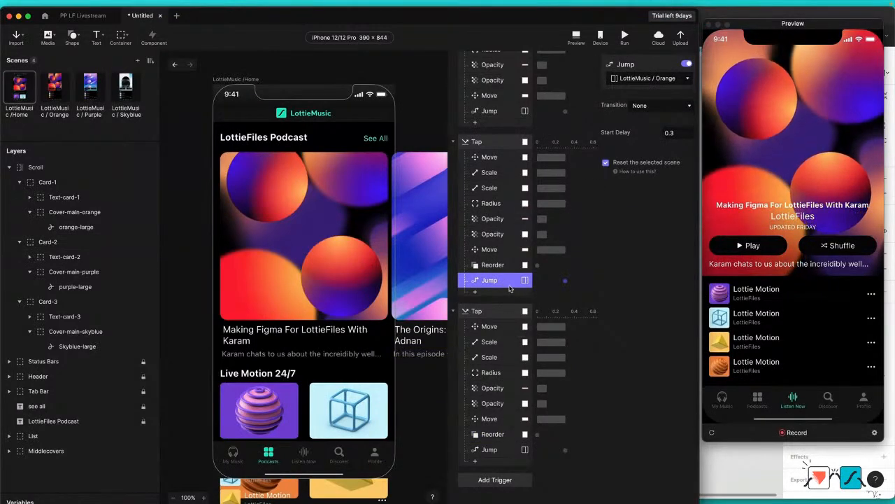
{"action": "left_click", "coordinate": [661, 79]}
{"action": "left_click", "coordinate": [661, 142]}
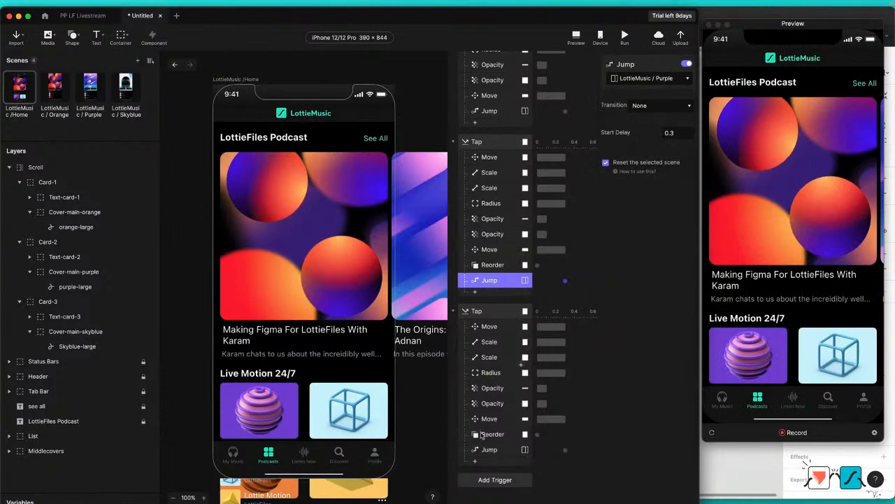
{"action": "left_click", "coordinate": [493, 451]}
{"action": "left_click", "coordinate": [682, 79]}
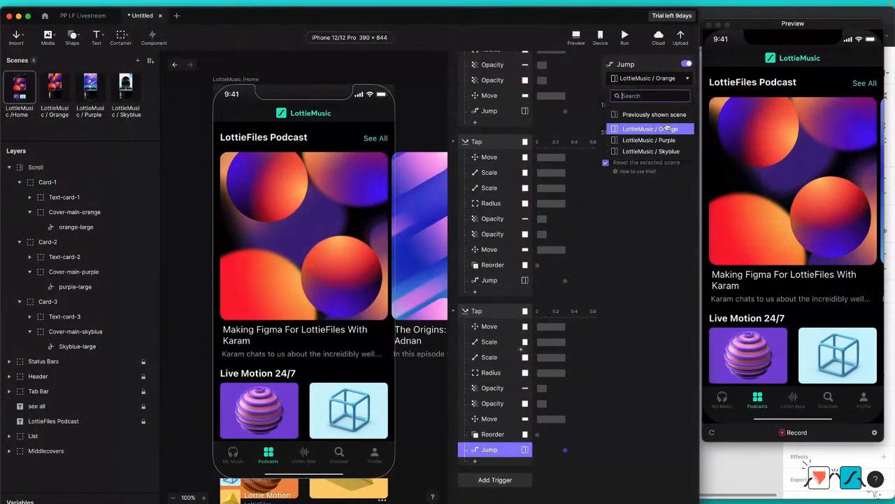
{"action": "left_click", "coordinate": [665, 153]}
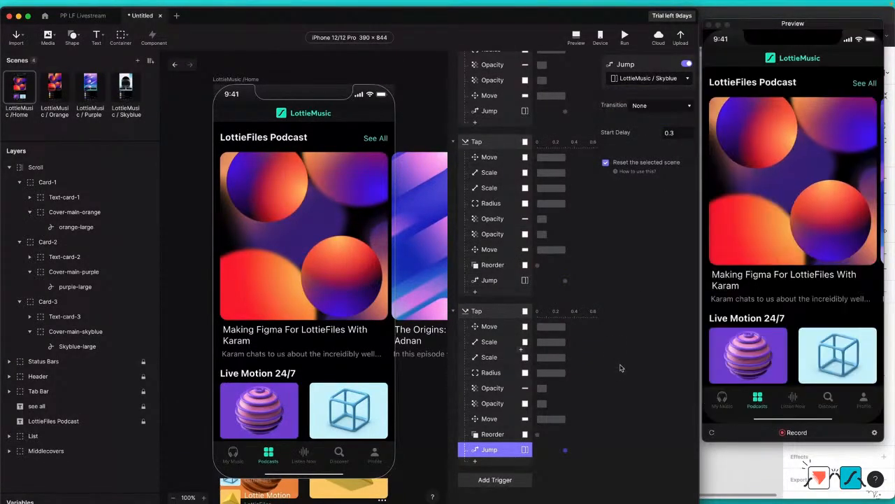
Step: Test the purple card's tap transition in the preview and check the second Tap trigger's Jump response
{"action": "left_click", "coordinate": [789, 214]}
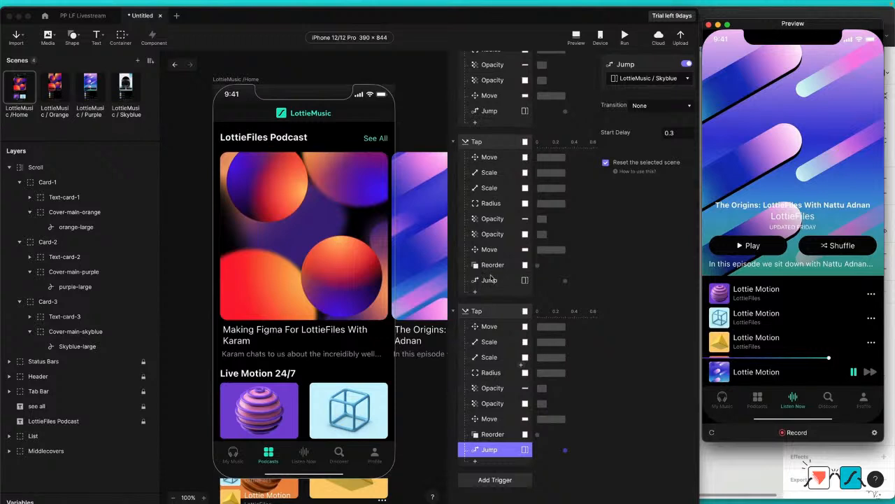
{"action": "left_click", "coordinate": [494, 282]}
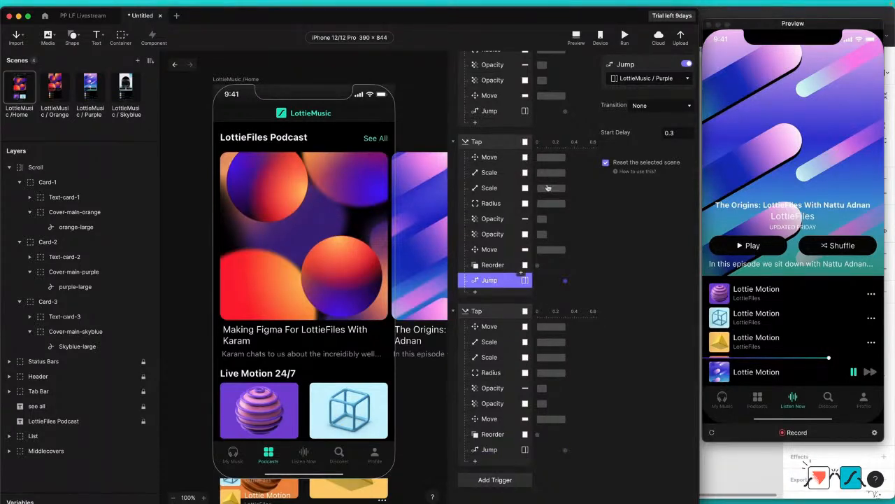
{"action": "scroll", "coordinate": [518, 234], "scroll_direction": "down", "scroll_amount": 5}
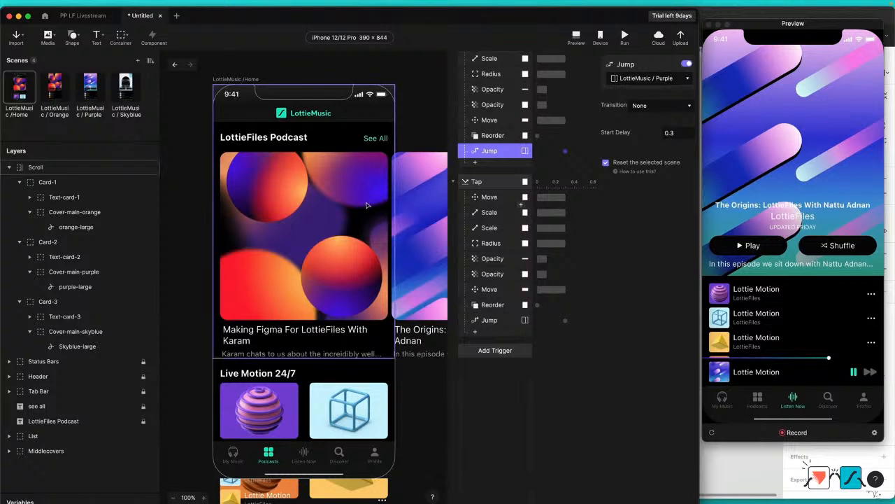
Step: Copy the Pull trigger with its responses from the LottieMusic / Orange scene into the LottieMusic / Purple scene
{"action": "left_click", "coordinate": [62, 87]}
{"action": "left_click", "coordinate": [90, 87]}
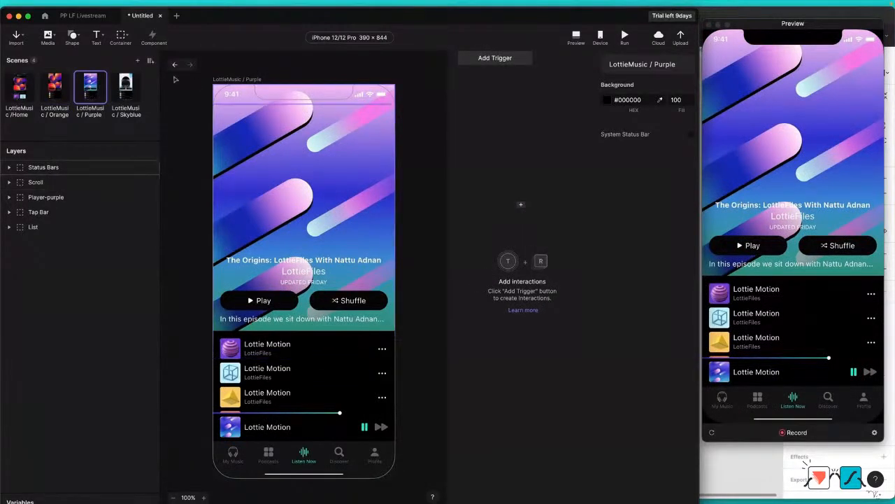
{"action": "left_click", "coordinate": [65, 90]}
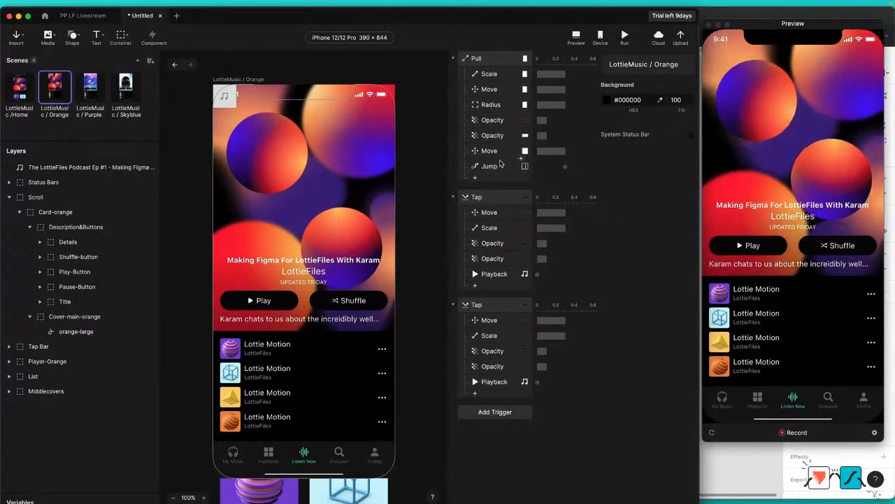
{"action": "left_click", "coordinate": [498, 61]}
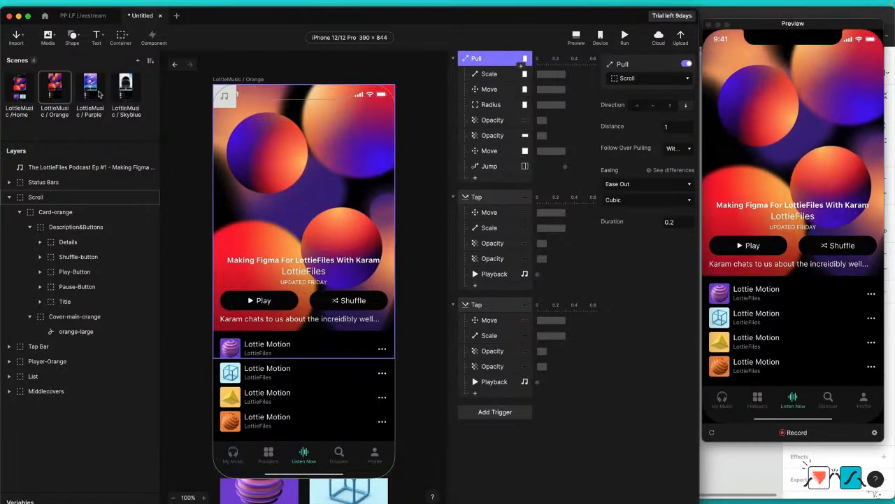
{"action": "left_click", "coordinate": [98, 91]}
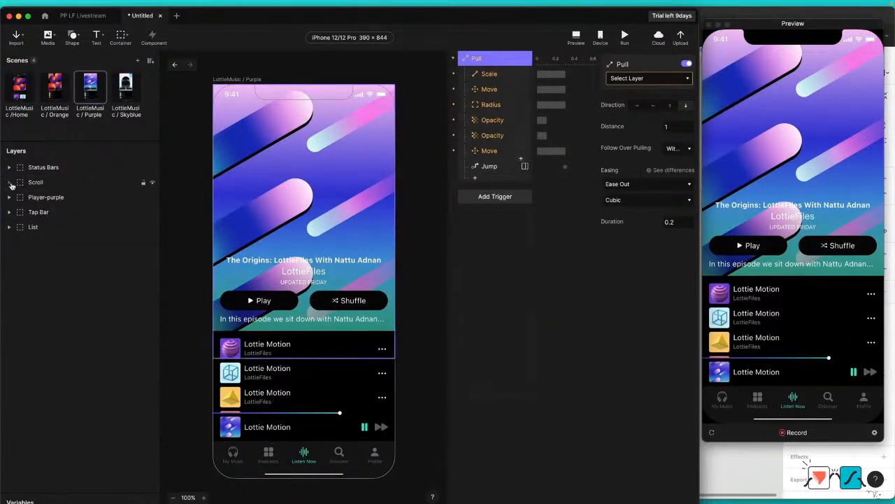
Step: Import purple-large.json from the PP LF Livestream Assets folder into Card-purple and align it over the cover at position 0, 0
{"action": "left_click", "coordinate": [10, 182]}
{"action": "left_click", "coordinate": [17, 198]}
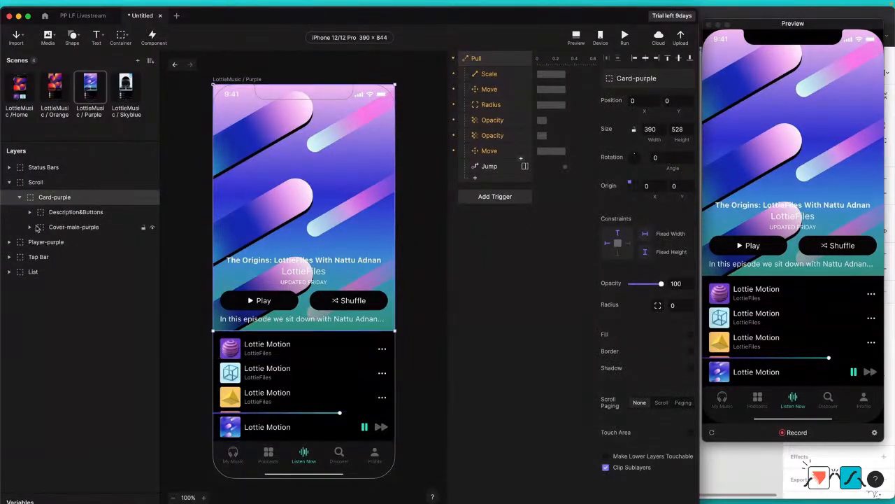
{"action": "left_click", "coordinate": [30, 228]}
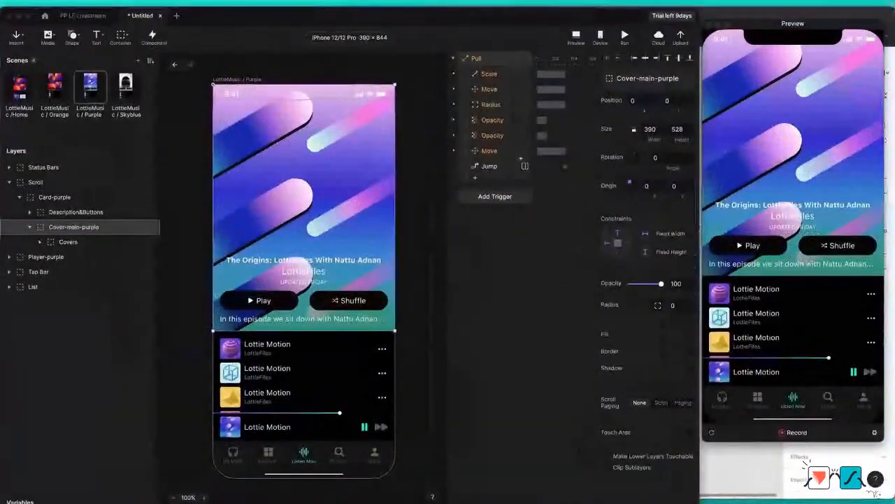
{"action": "key", "text": "super+Tab"}
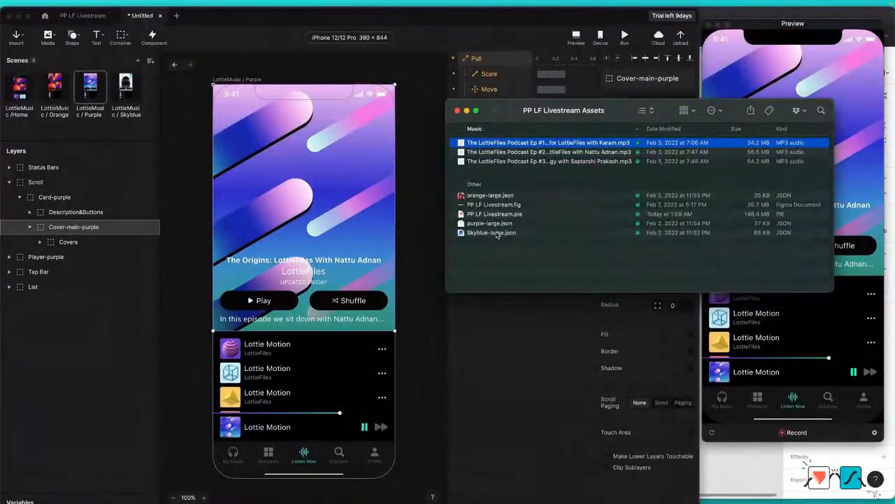
{"action": "left_click", "coordinate": [498, 234]}
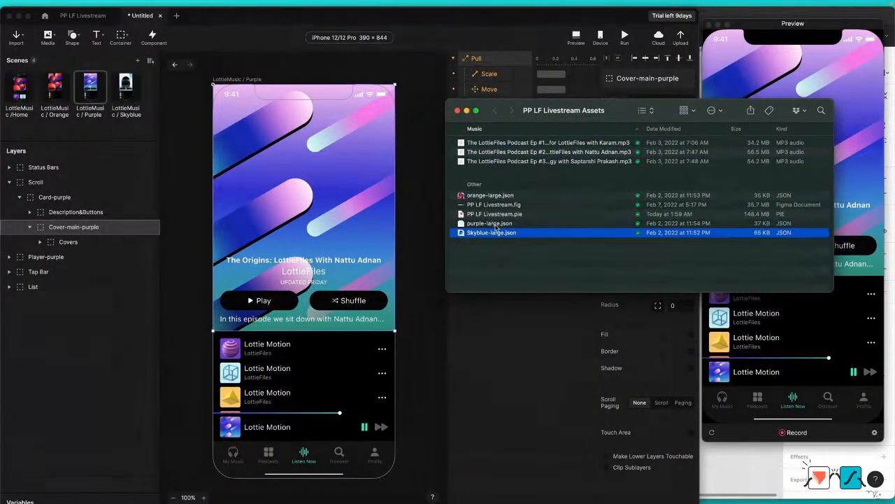
{"action": "left_click_drag", "start_coordinate": [495, 225], "coordinate": [280, 168]}
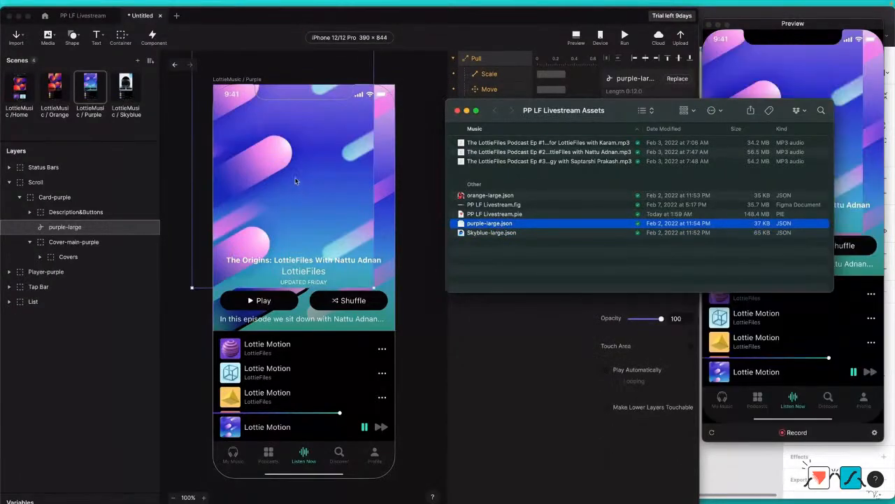
{"action": "left_click_drag", "start_coordinate": [352, 230], "coordinate": [312, 208]}
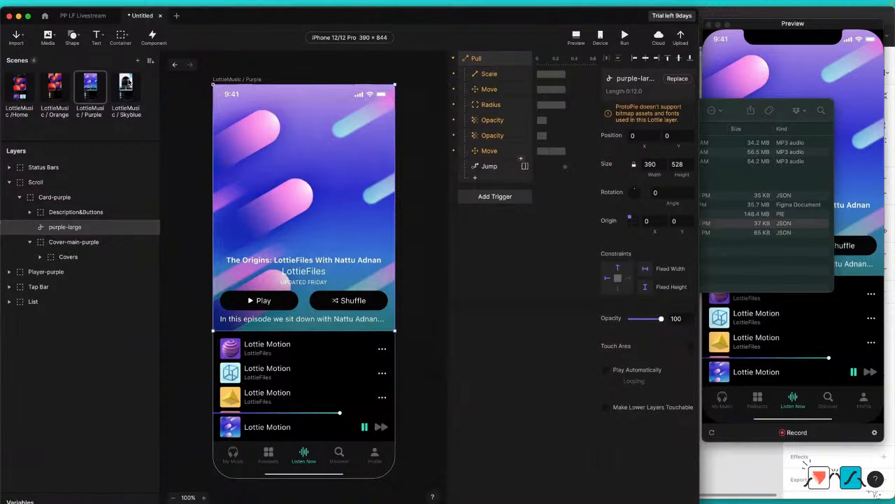
Step: Import Skyblue-large.json into Card-skyblue in the LottieMusic / Skyblue scene at position 0, 0, and close the assets folder
{"action": "left_click", "coordinate": [126, 88]}
{"action": "left_click", "coordinate": [10, 183]}
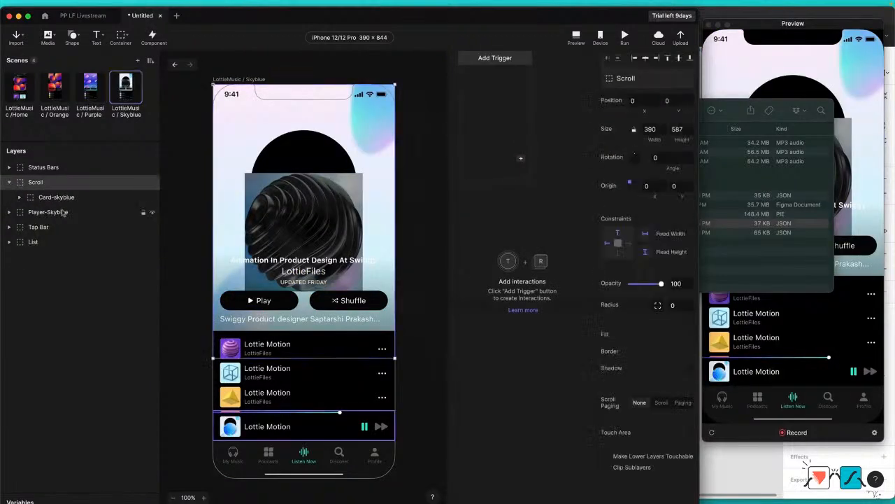
{"action": "left_click", "coordinate": [20, 197]}
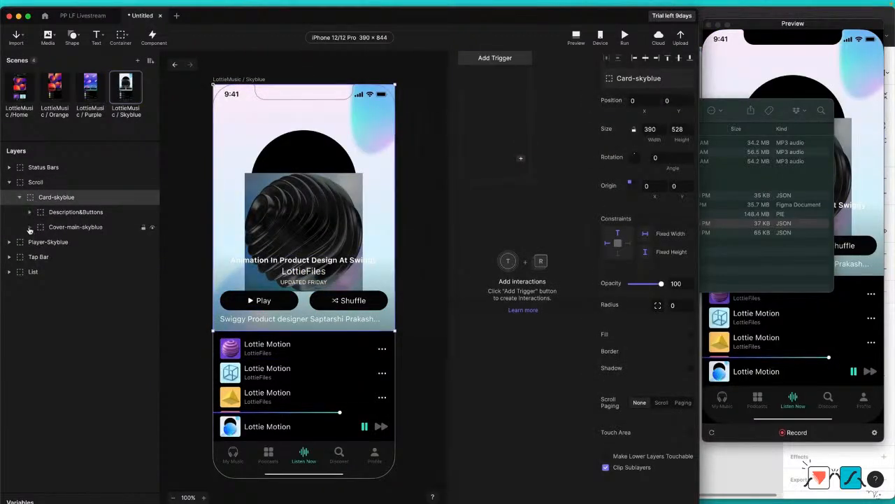
{"action": "left_click", "coordinate": [29, 228]}
{"action": "left_click", "coordinate": [732, 110]}
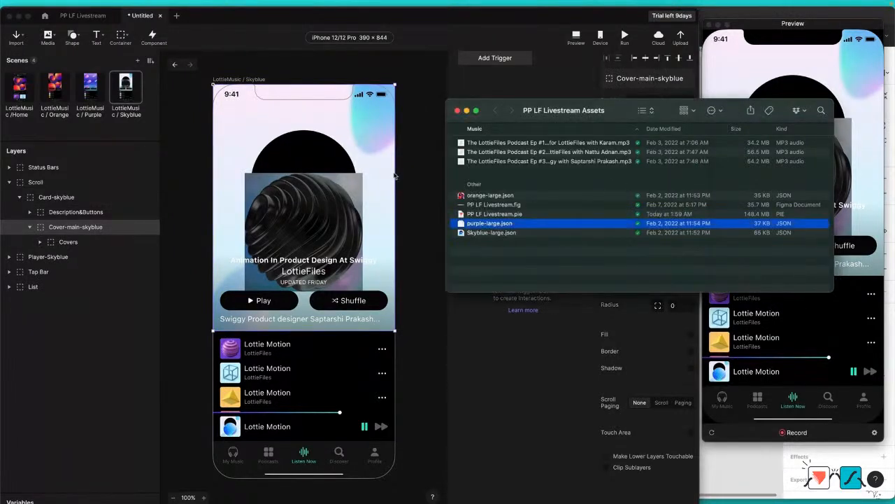
{"action": "left_click", "coordinate": [501, 235]}
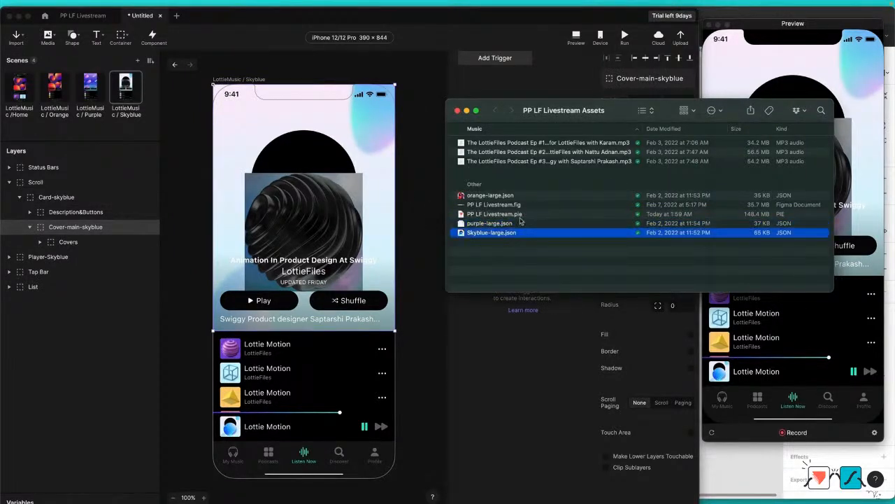
{"action": "left_click_drag", "start_coordinate": [493, 238], "coordinate": [294, 190]}
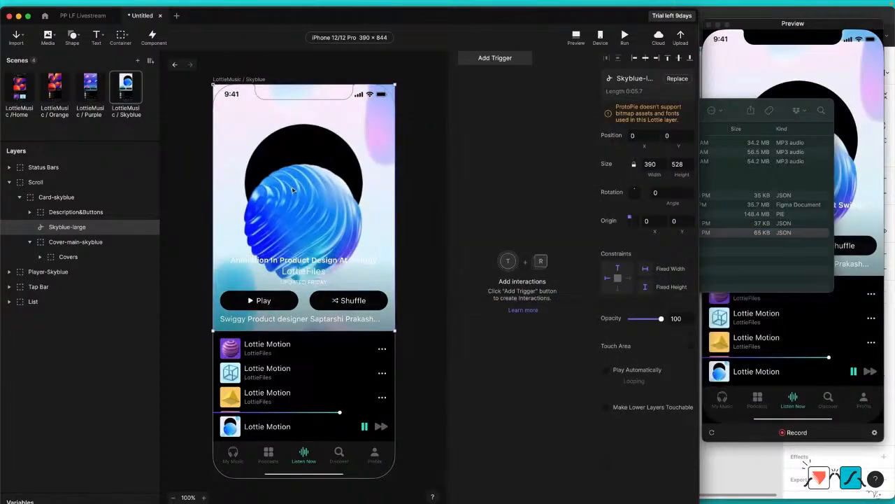
{"action": "left_click", "coordinate": [734, 110]}
{"action": "left_click", "coordinate": [458, 110]}
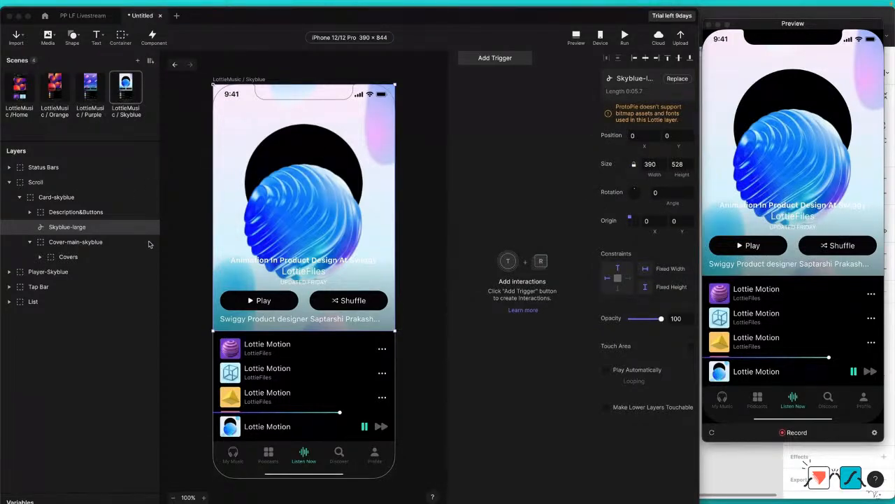
Step: Nest the Skyblue-large layer inside Cover-main-skyblue and delete the Covers layer there
{"action": "left_click_drag", "start_coordinate": [68, 230], "coordinate": [78, 254]}
{"action": "left_click", "coordinate": [74, 259]}
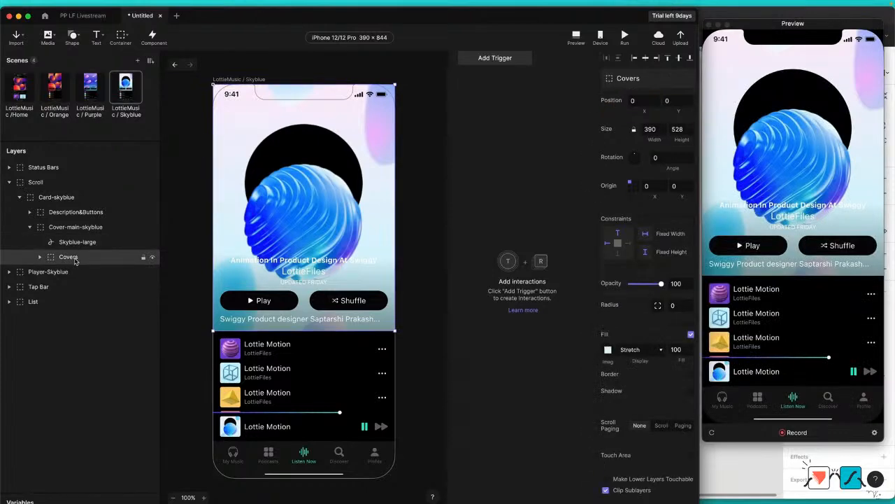
{"action": "key", "text": "Delete"}
Step: Clear Skyblue-large's edge constraints and turn on Clip Sublayers for Cover-main-skyblue
{"action": "left_click", "coordinate": [77, 241]}
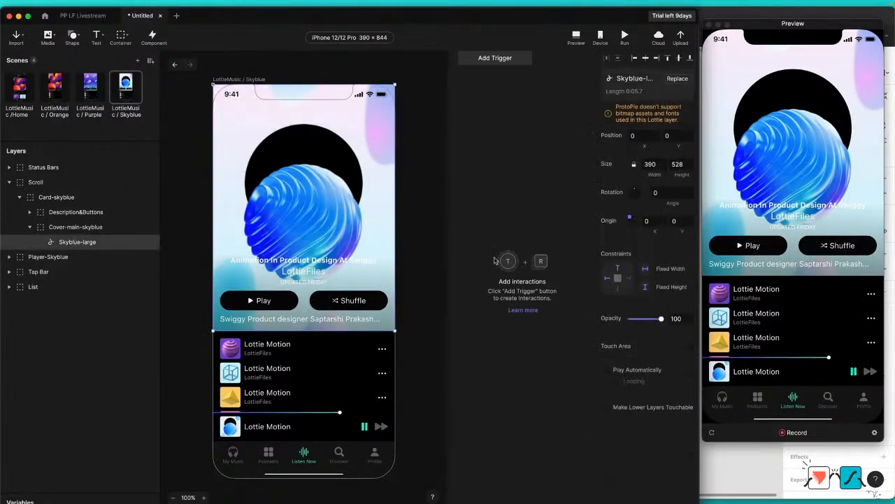
{"action": "left_click", "coordinate": [618, 269]}
{"action": "left_click", "coordinate": [73, 228]}
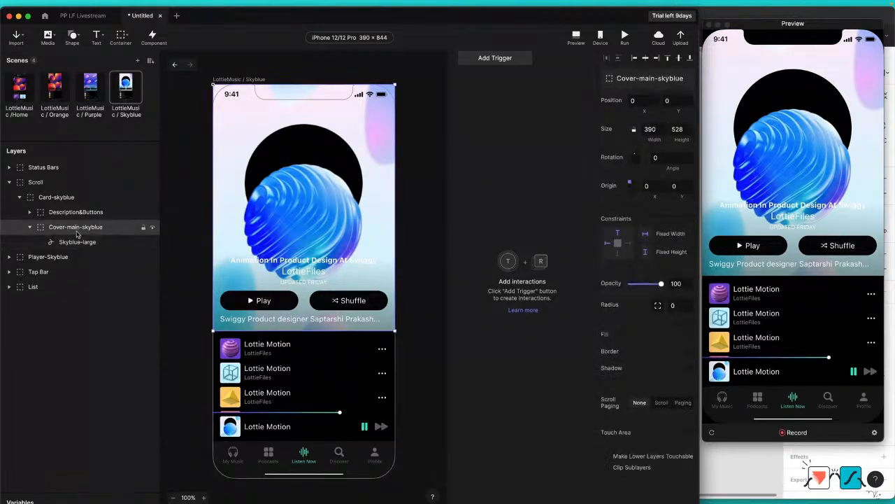
{"action": "left_click", "coordinate": [606, 468]}
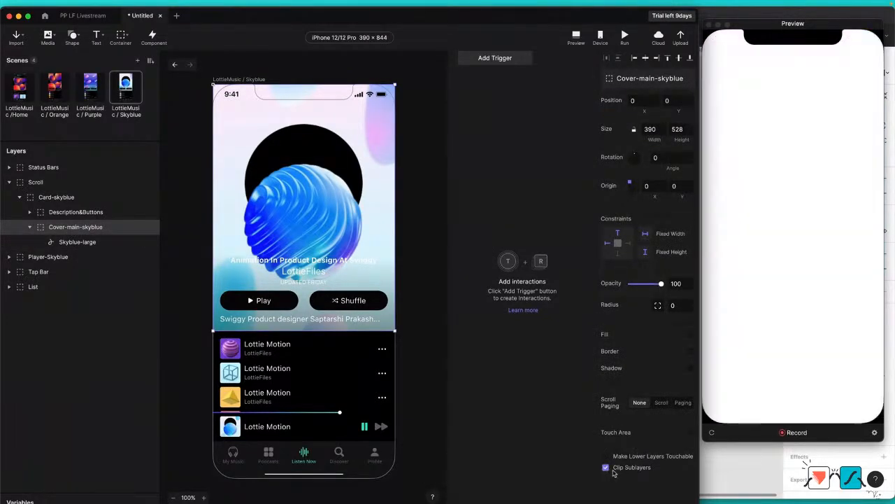
Step: In the LottieMusic / Purple scene, nest purple-large inside Cover-main-purple and delete the Covers layer
{"action": "left_click", "coordinate": [85, 86]}
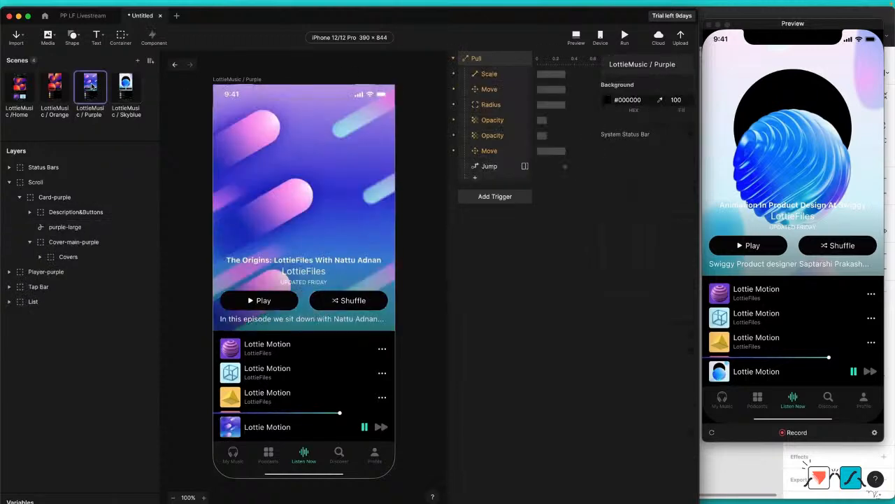
{"action": "left_click", "coordinate": [63, 227]}
{"action": "left_click_drag", "start_coordinate": [54, 229], "coordinate": [71, 247]}
{"action": "left_click", "coordinate": [68, 258]}
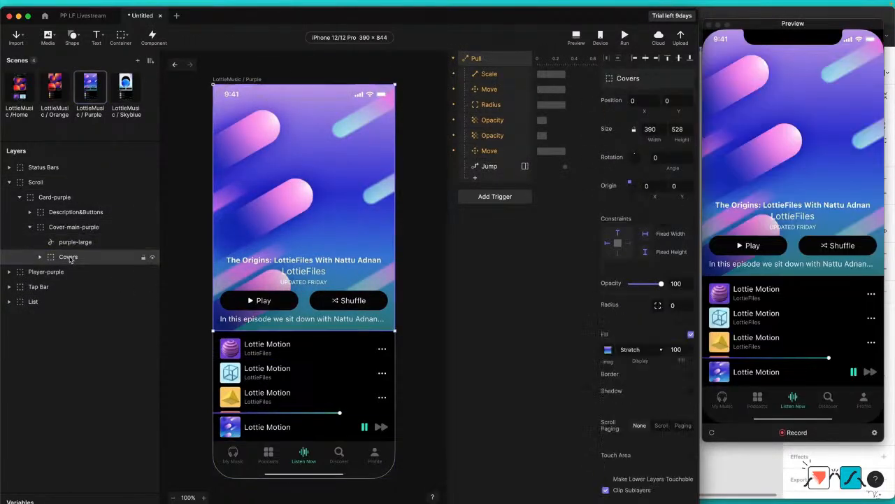
{"action": "key", "text": "Delete"}
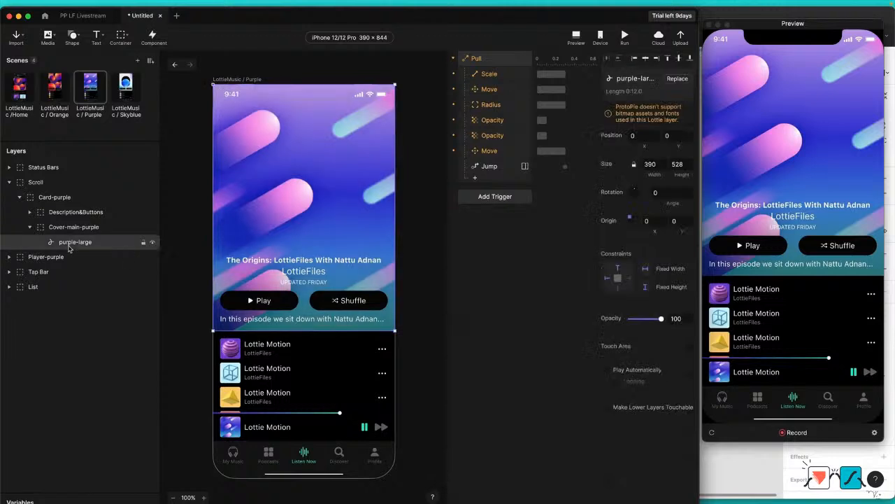
Step: Set purple-large to play automatically with looping and turn on Clip Sublayers for Cover-main-purple
{"action": "left_click", "coordinate": [606, 370]}
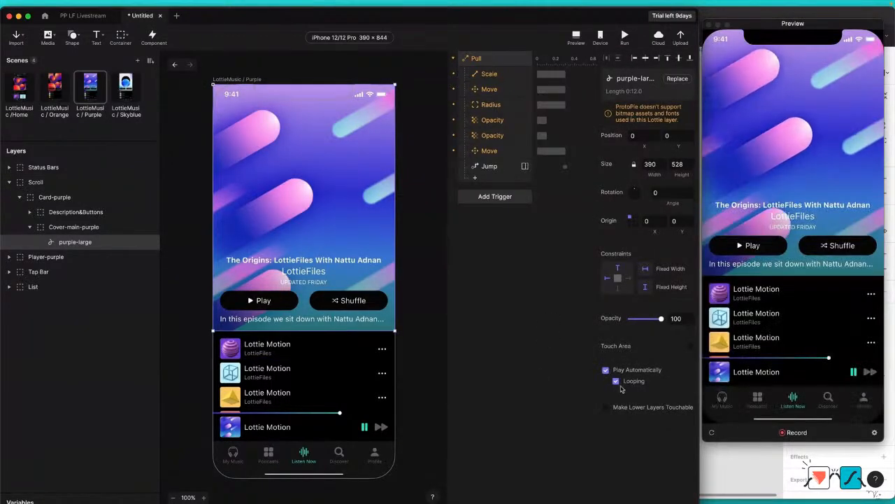
{"action": "left_click", "coordinate": [73, 228]}
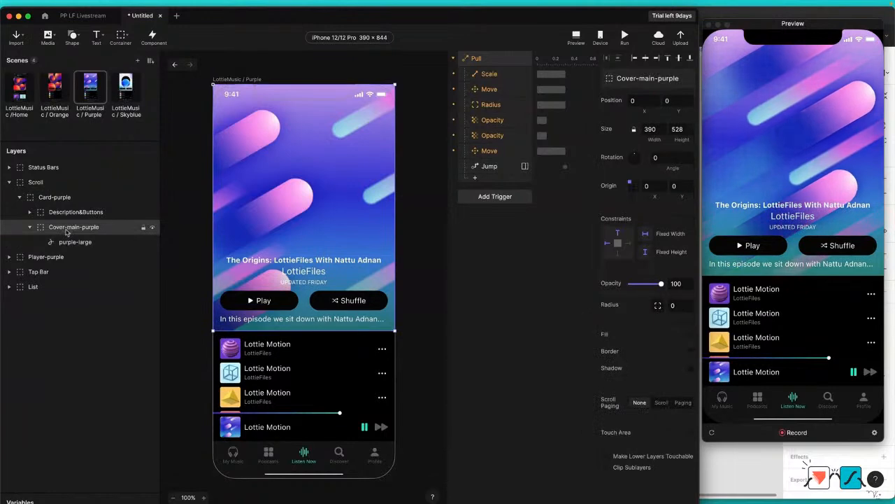
{"action": "left_click", "coordinate": [616, 467]}
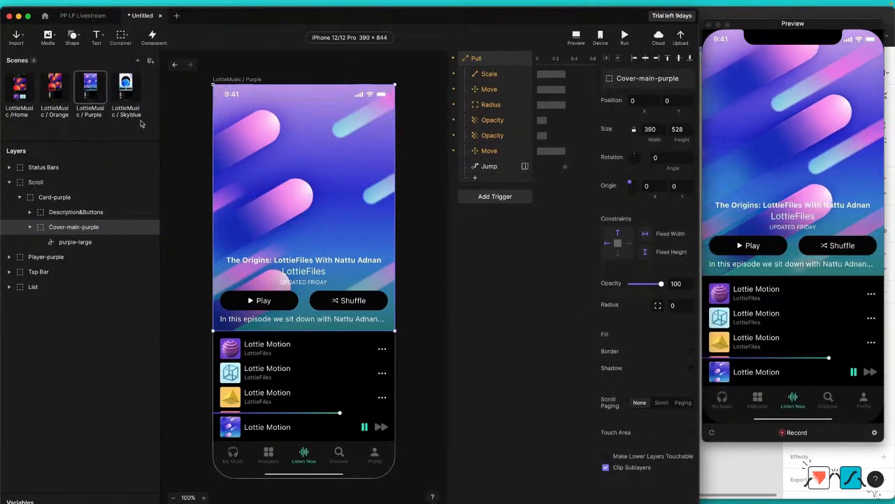
Step: Set the Skyblue-large layer in the LottieMusic / Skyblue scene to play automatically
{"action": "left_click", "coordinate": [129, 89]}
{"action": "left_click", "coordinate": [85, 243]}
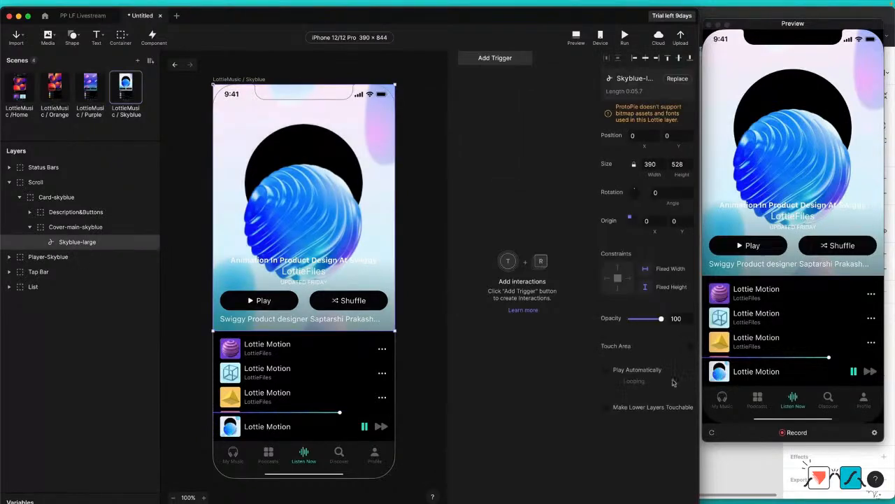
{"action": "left_click", "coordinate": [606, 370]}
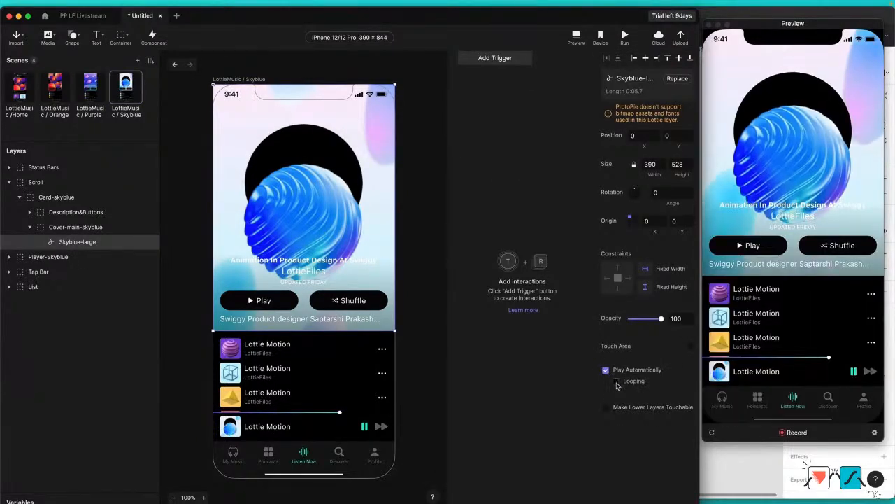
Step: Assign the LottieMusic / Purple scene's Pull trigger to the Card-purple layer and test pulling the card down in the preview
{"action": "left_click", "coordinate": [90, 89]}
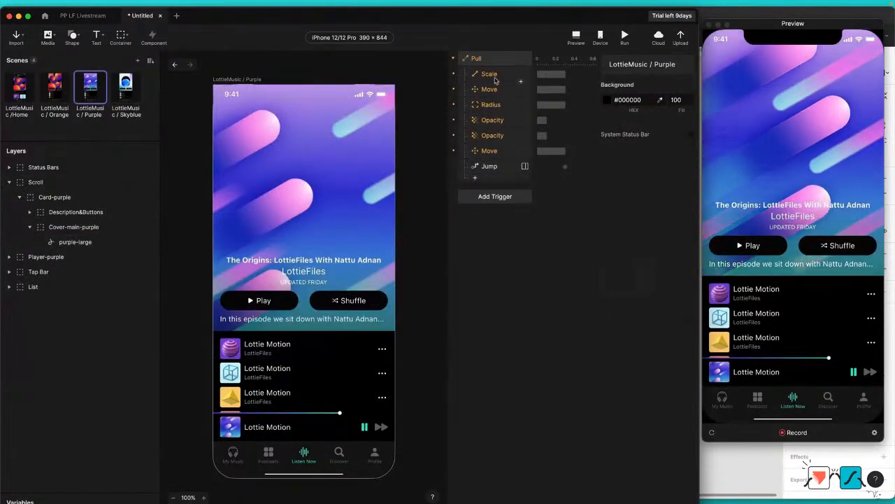
{"action": "left_click", "coordinate": [477, 60]}
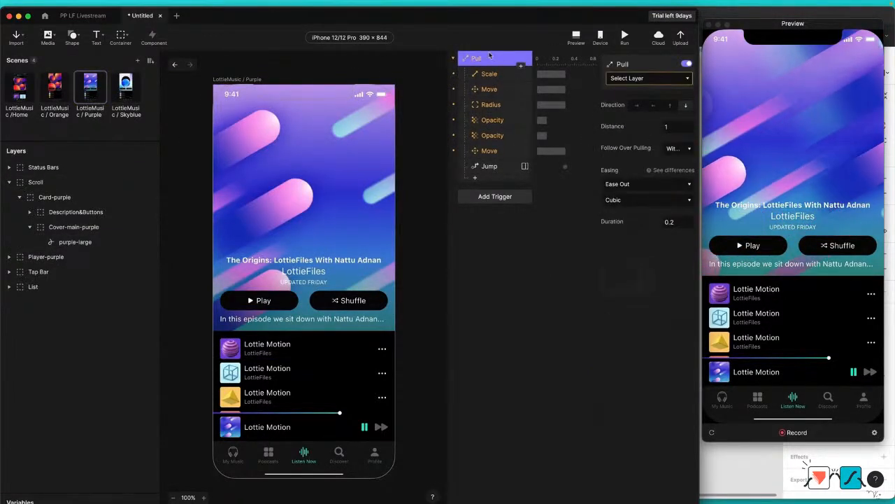
{"action": "left_click", "coordinate": [642, 78]}
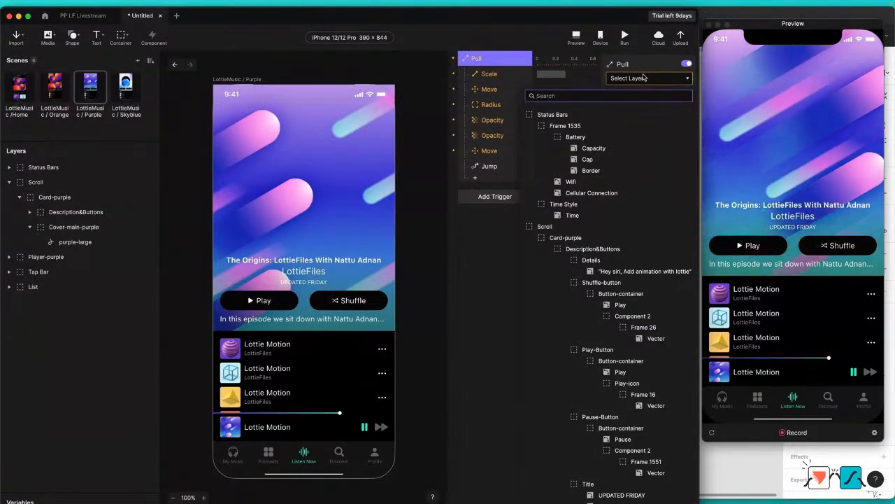
{"action": "left_click", "coordinate": [569, 240]}
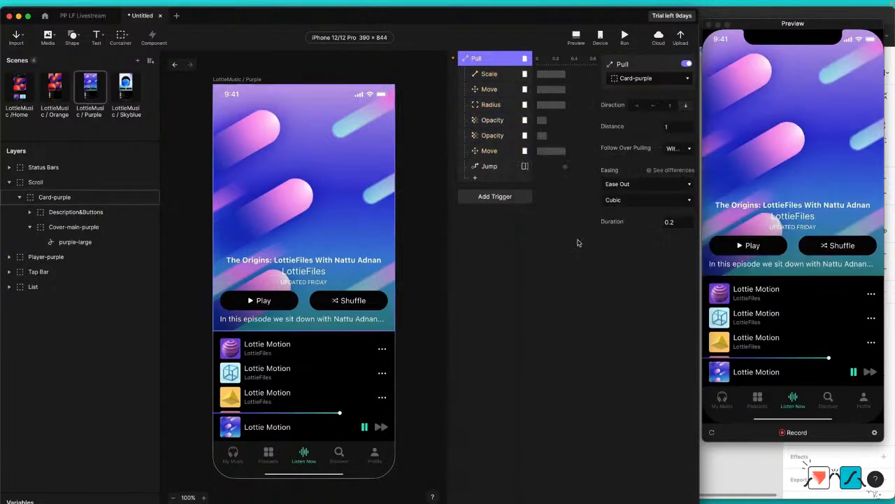
{"action": "left_click_drag", "start_coordinate": [803, 213], "coordinate": [804, 225]}
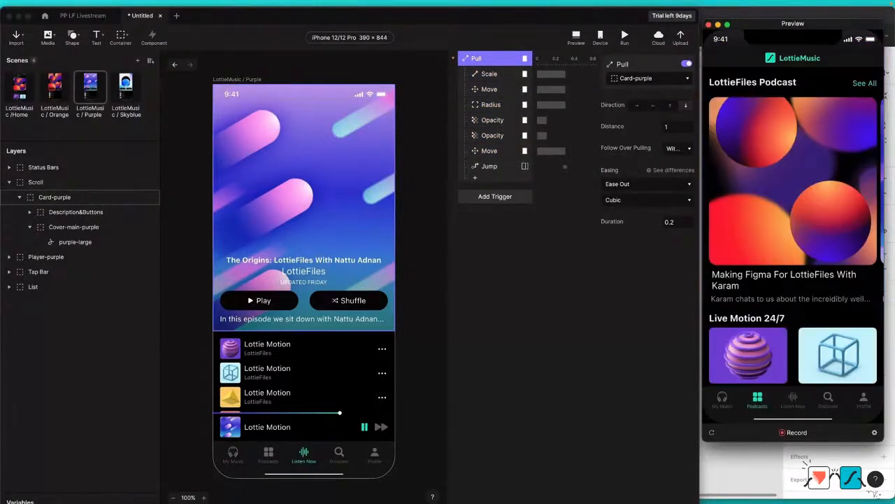
Step: Retarget the Pull trigger's Scale response and its first Move response to the Cover-main-purple layer
{"action": "left_click", "coordinate": [490, 74]}
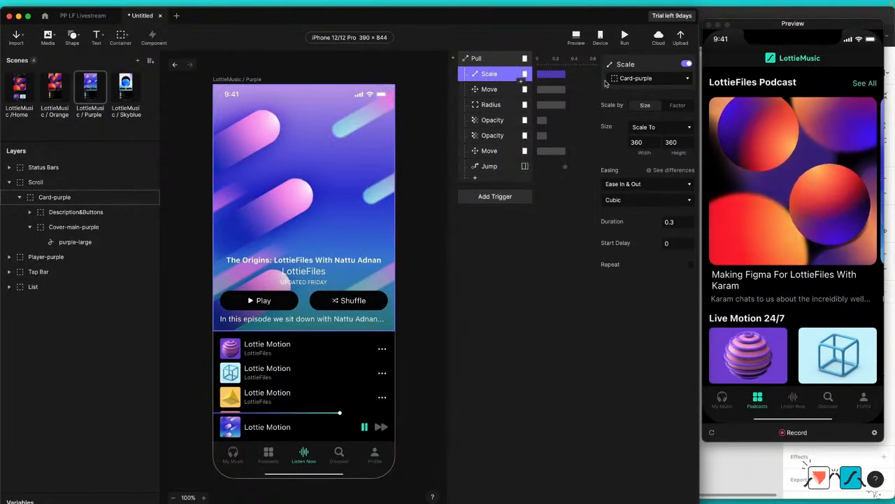
{"action": "left_click", "coordinate": [652, 81]}
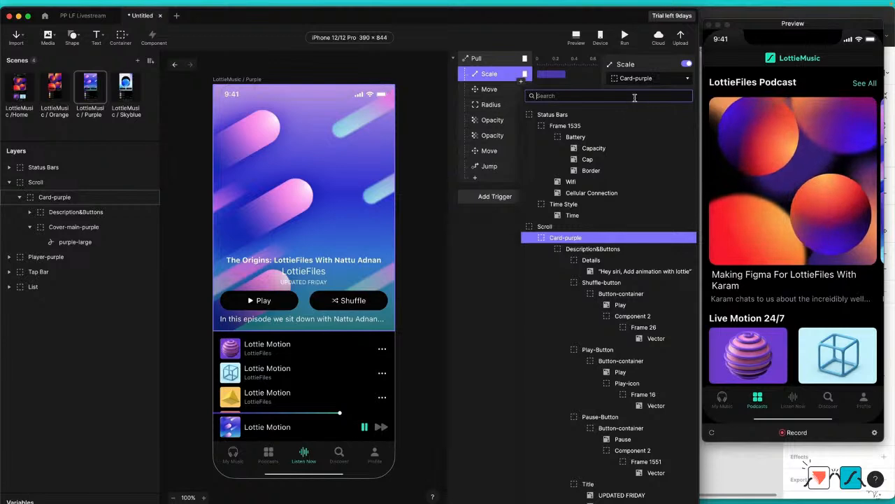
{"action": "type", "text": "cov"}
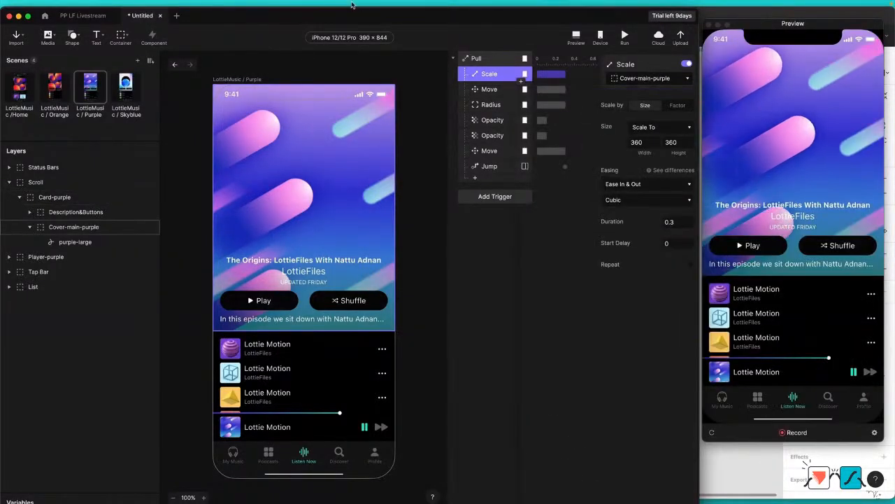
{"action": "left_click", "coordinate": [489, 89]}
{"action": "left_click", "coordinate": [655, 79]}
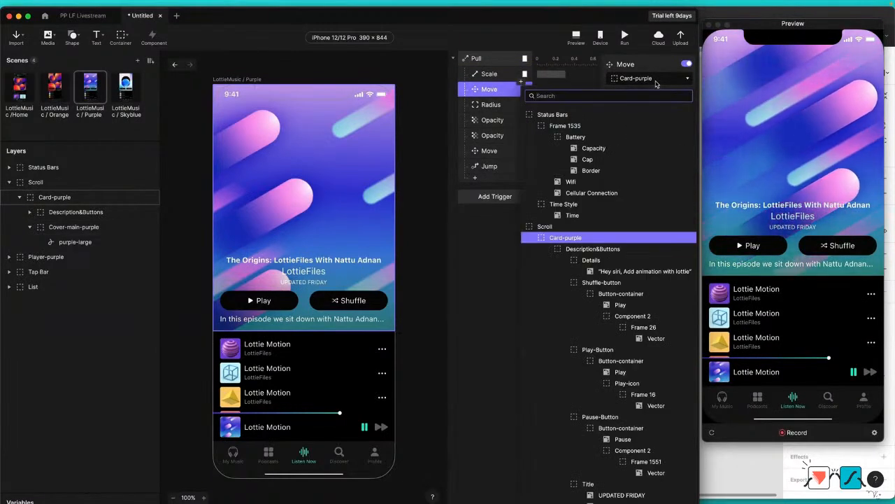
{"action": "type", "text": "cover"}
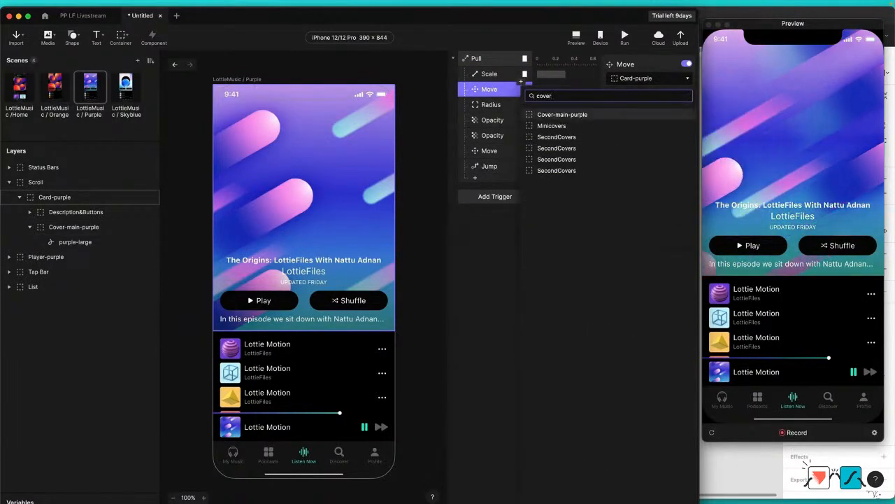
{"action": "key", "text": "Return"}
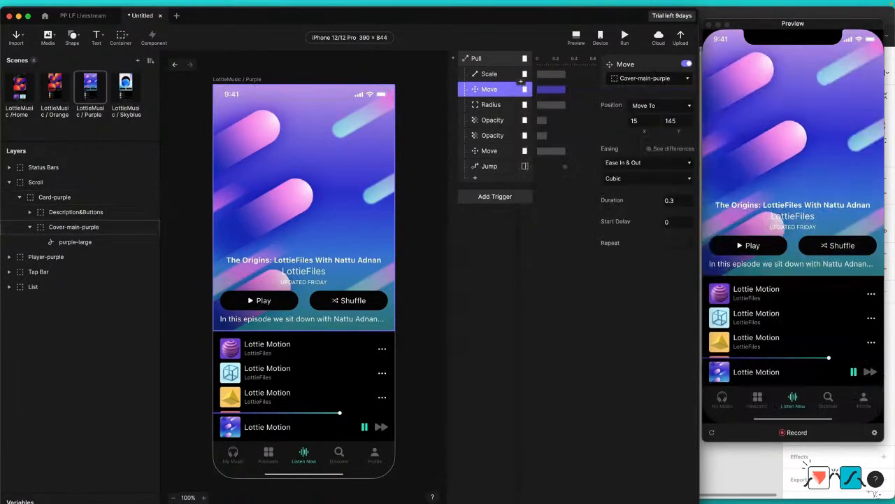
Step: Retarget the purple scene's Pull Radius response to the Cover-main-purple layer
{"action": "left_click", "coordinate": [492, 104]}
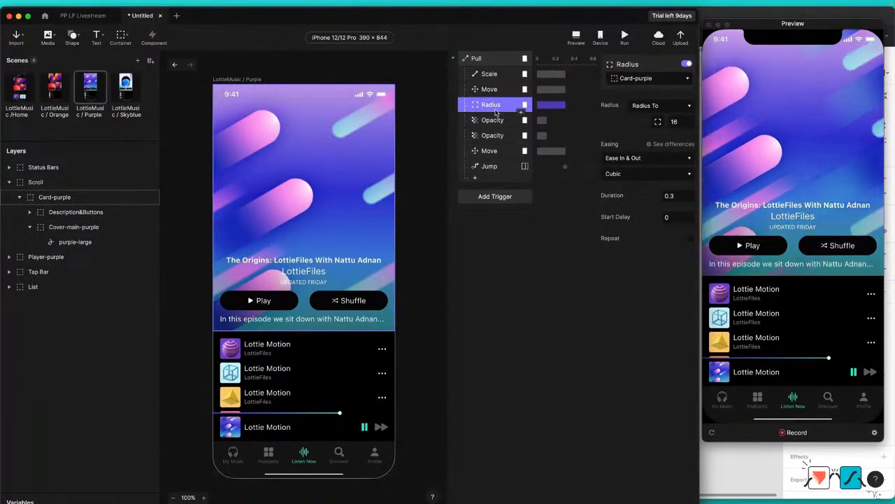
{"action": "left_click_drag", "start_coordinate": [750, 101], "coordinate": [762, 133]}
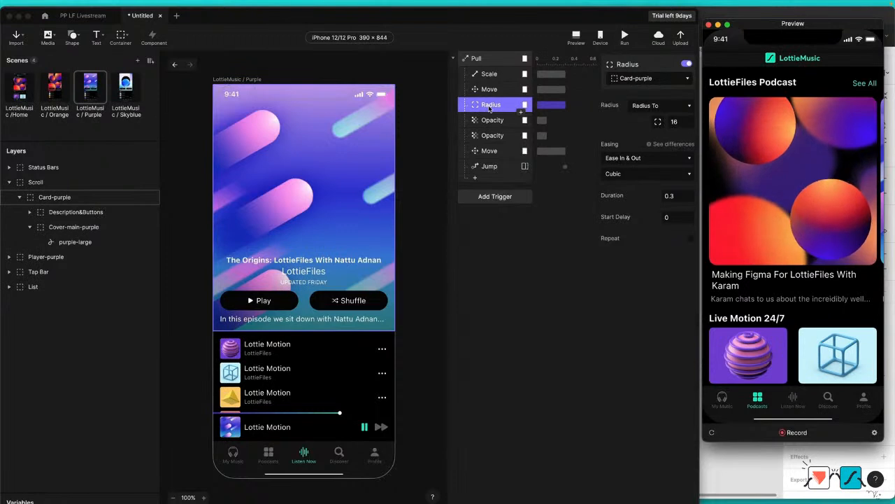
{"action": "left_click", "coordinate": [637, 79]}
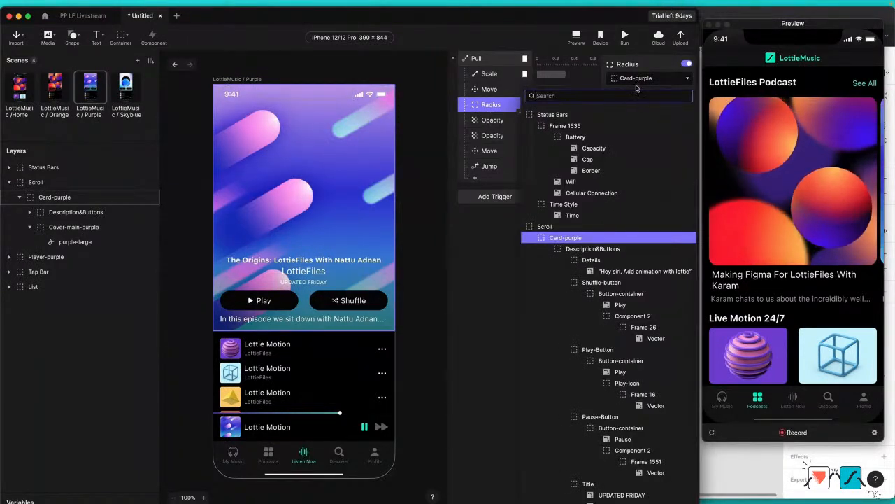
{"action": "type", "text": "main"}
{"action": "left_click", "coordinate": [560, 112]}
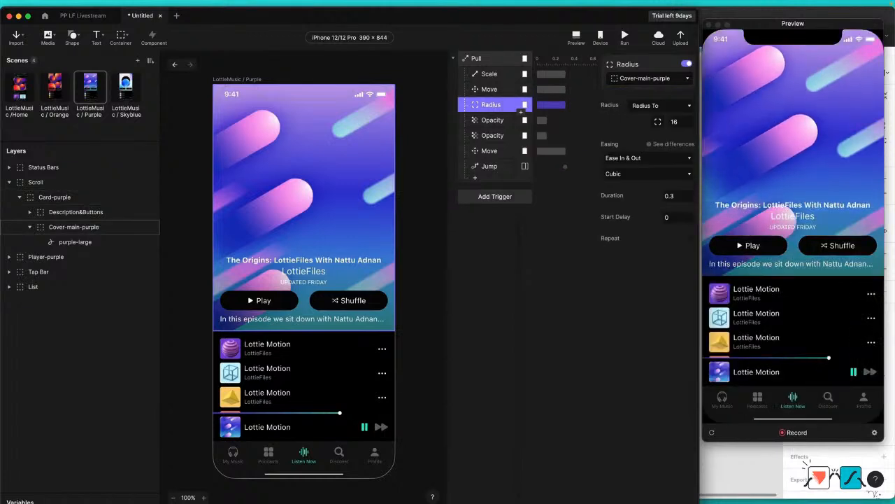
Step: Retarget the Pull trigger's first Opacity response to Description&Buttons and its second Opacity response to List
{"action": "left_click", "coordinate": [492, 121]}
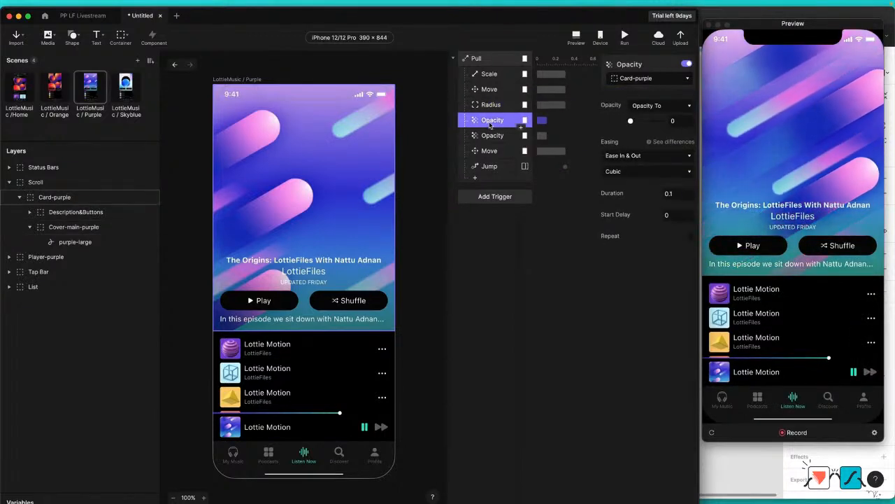
{"action": "left_click", "coordinate": [634, 79]}
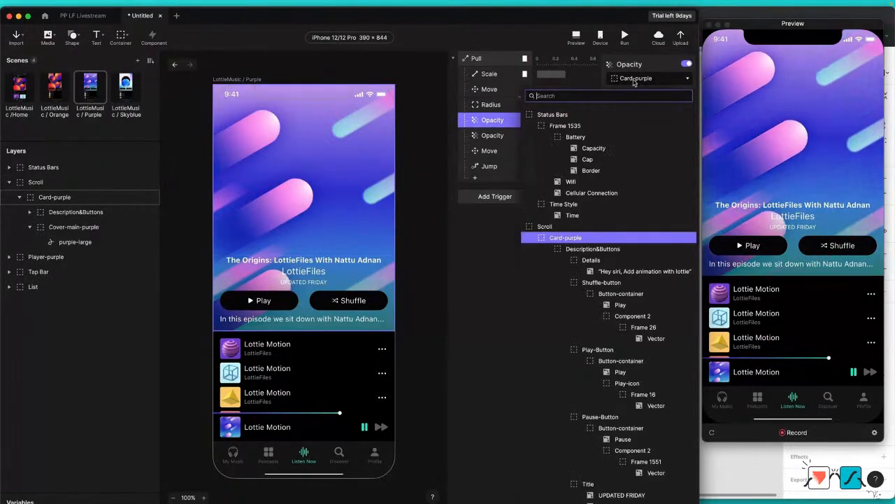
{"action": "type", "text": "desc"}
{"action": "left_click", "coordinate": [563, 114]}
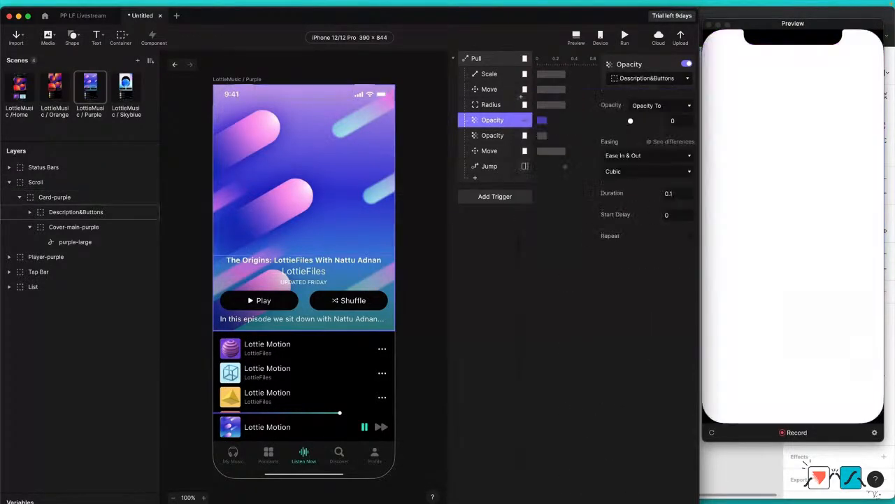
{"action": "left_click", "coordinate": [493, 136]}
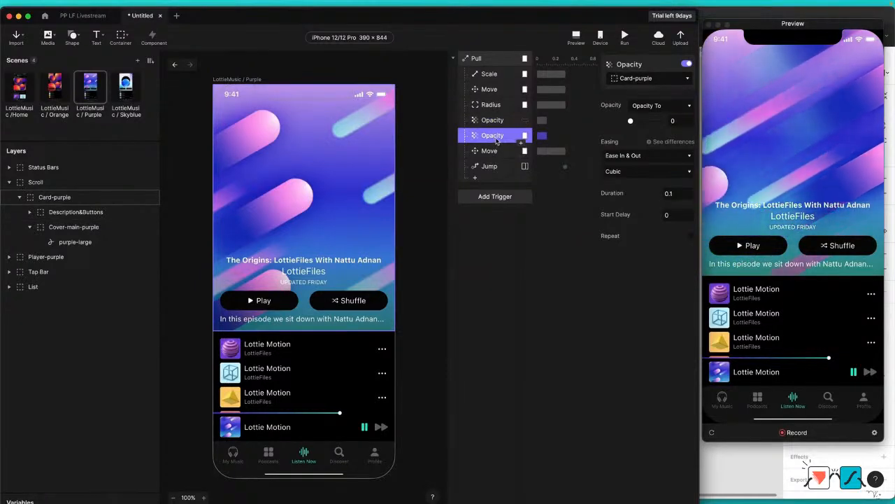
{"action": "left_click", "coordinate": [658, 83]}
{"action": "type", "text": "list"}
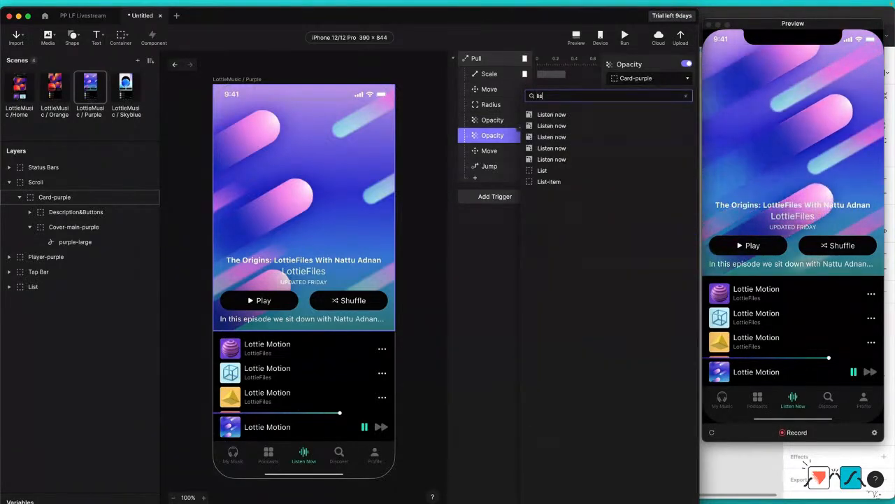
{"action": "left_click", "coordinate": [543, 171]}
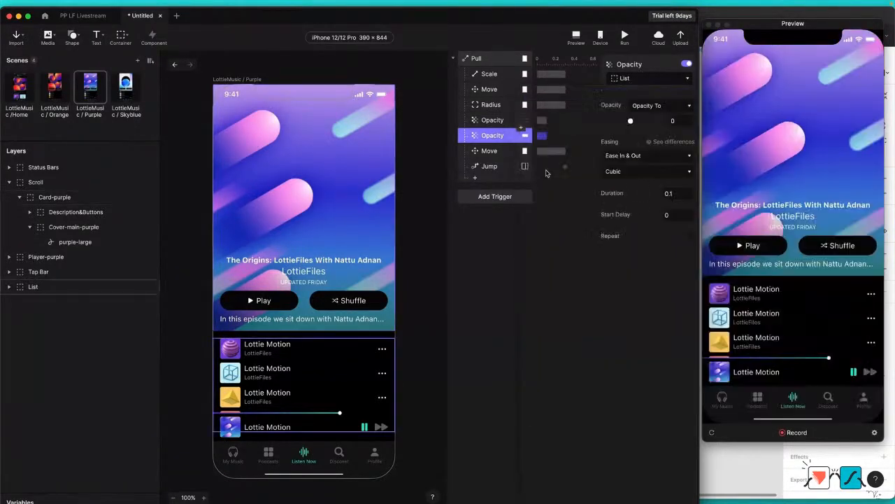
Step: Copy the Middlecovers layer from the LottieMusic / Orange scene into LottieMusic / Purple and place it below List in the layer order
{"action": "left_click", "coordinate": [490, 151]}
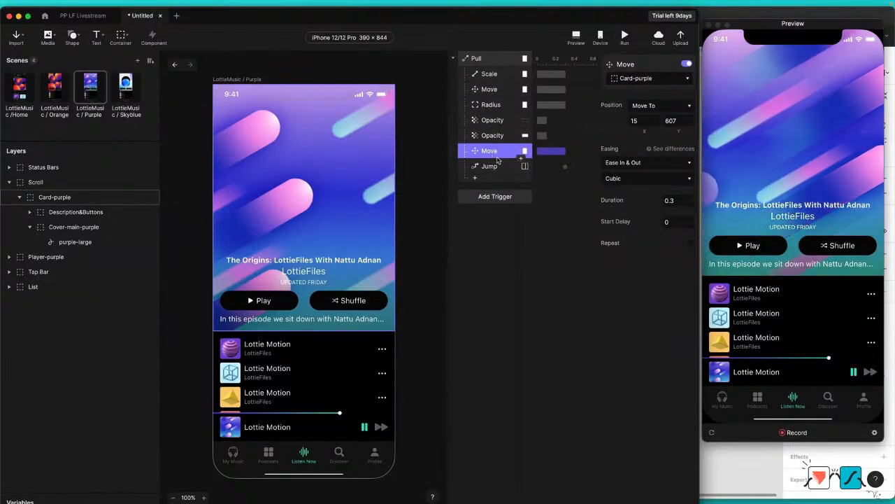
{"action": "left_click", "coordinate": [55, 91]}
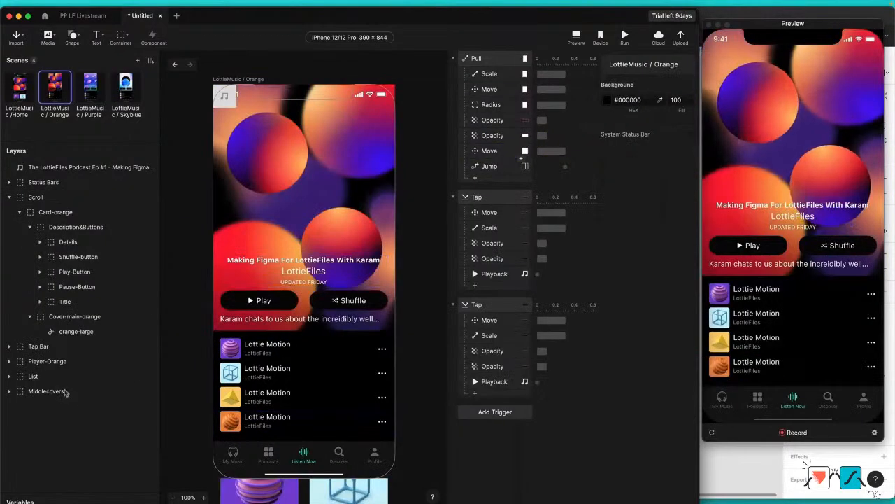
{"action": "left_click", "coordinate": [47, 391]}
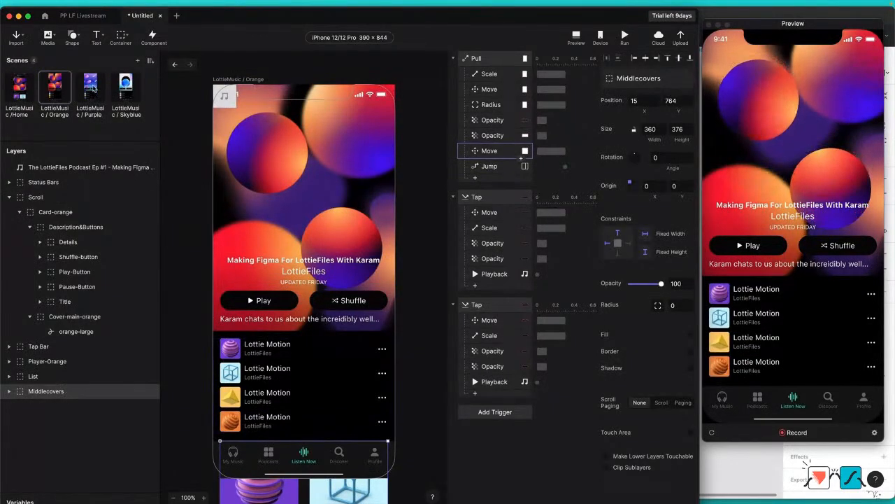
{"action": "left_click", "coordinate": [93, 88]}
{"action": "key", "text": "cmd+v"}
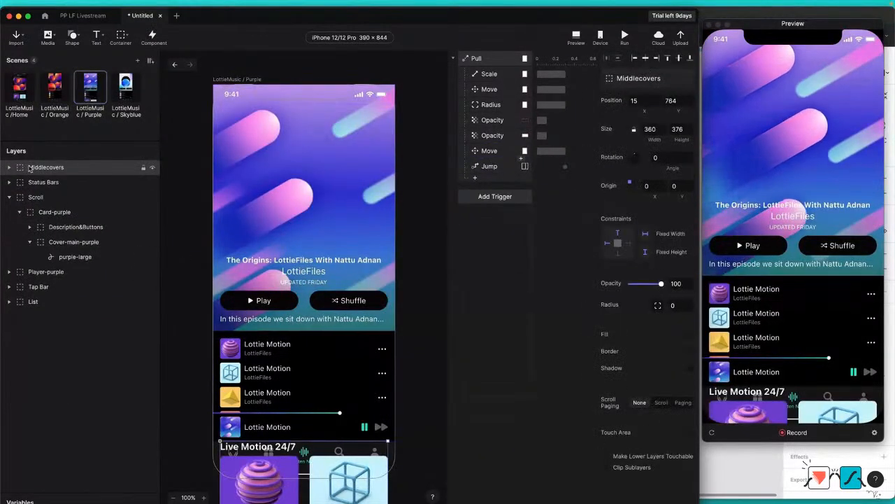
{"action": "left_click_drag", "start_coordinate": [43, 313], "coordinate": [47, 315]}
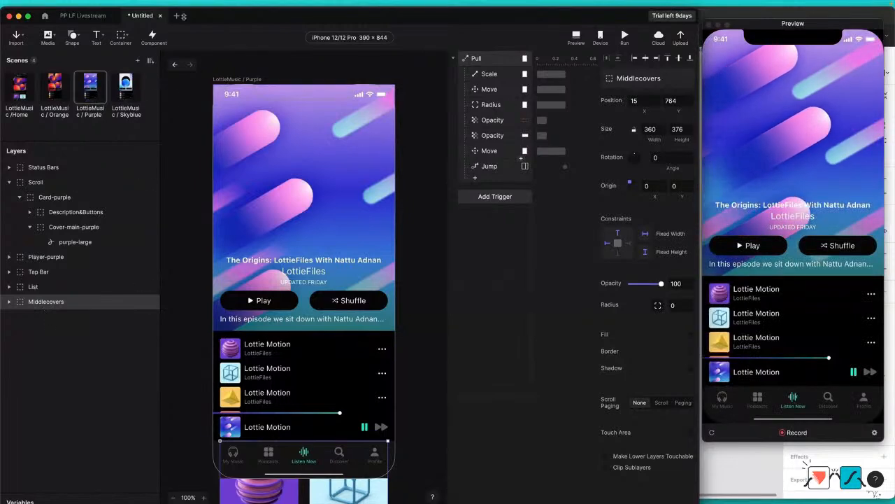
Step: Paste the Middlecovers layer into the LottieMusic / Skyblue scene and place it below List in the layer order
{"action": "left_click", "coordinate": [128, 87]}
{"action": "key", "text": "super+v"}
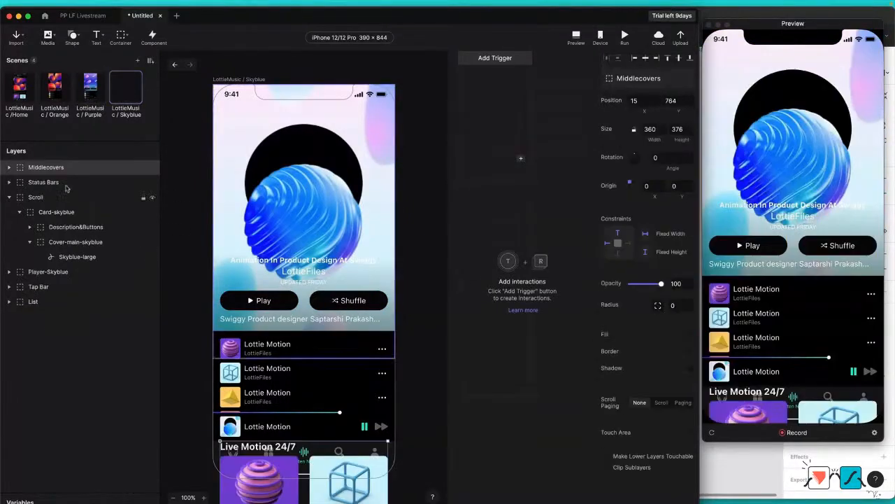
{"action": "left_click_drag", "start_coordinate": [68, 299], "coordinate": [27, 303]}
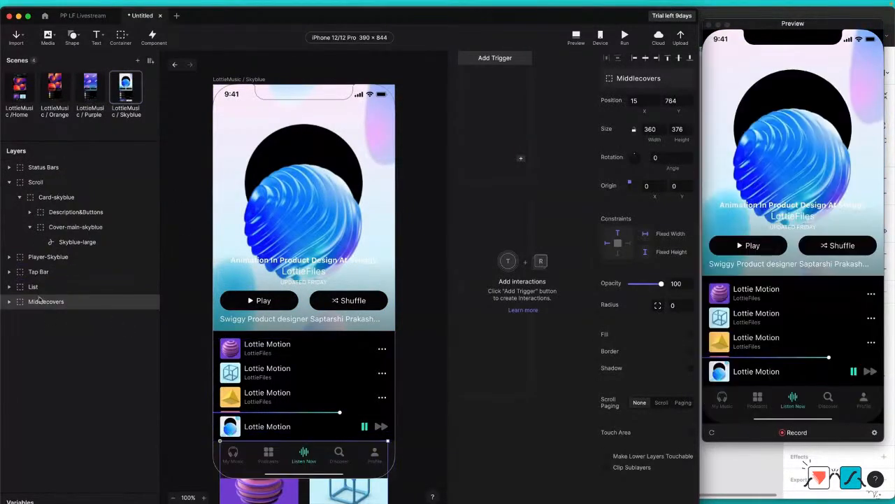
Step: Retarget the second Move response of the LottieMusic / Purple scene's Pull trigger to the Middlecovers layer
{"action": "left_click", "coordinate": [91, 87]}
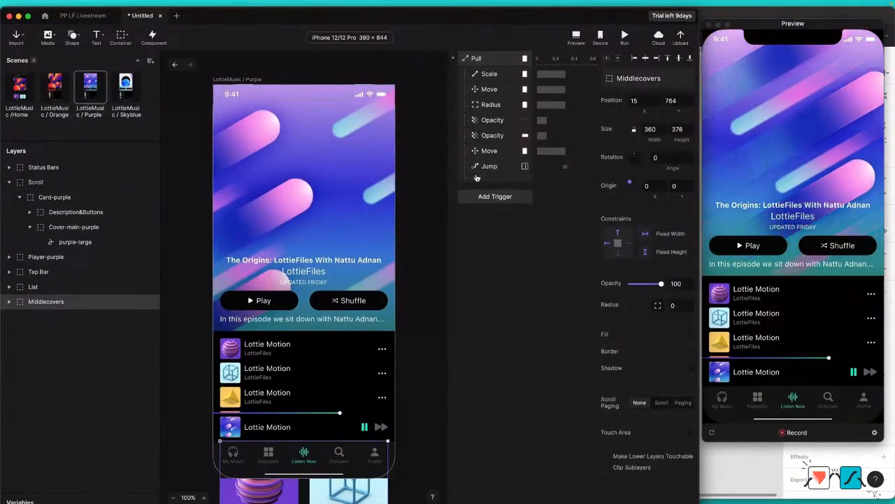
{"action": "left_click", "coordinate": [489, 150]}
{"action": "left_click", "coordinate": [635, 80]}
{"action": "type", "text": "middl"}
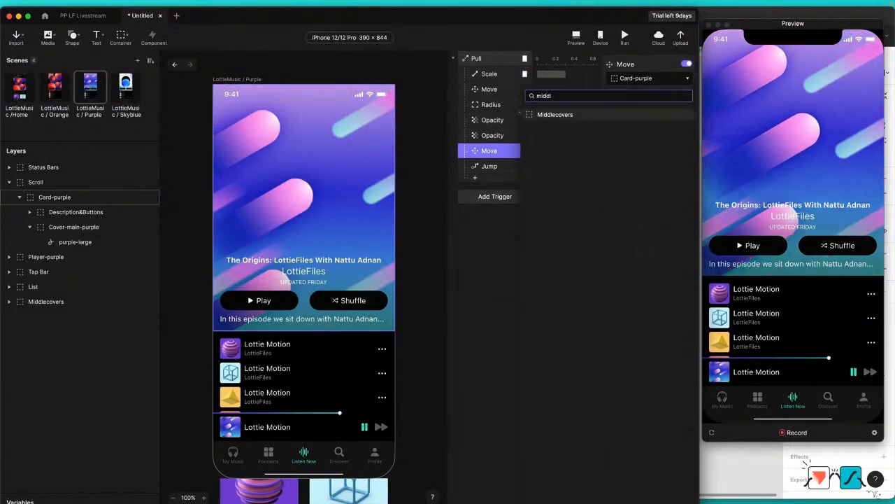
{"action": "left_click", "coordinate": [554, 112]}
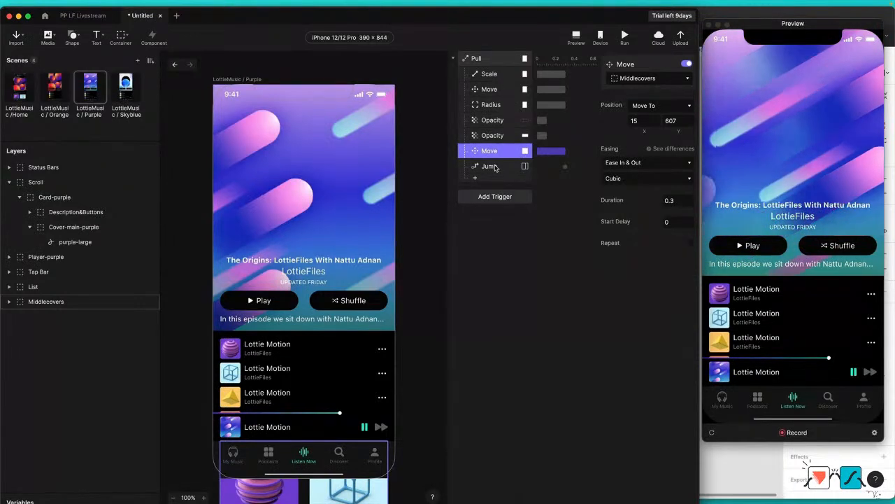
Step: Check the Jump response and Pull trigger settings, and test pulling the purple card down in the preview
{"action": "left_click", "coordinate": [493, 167]}
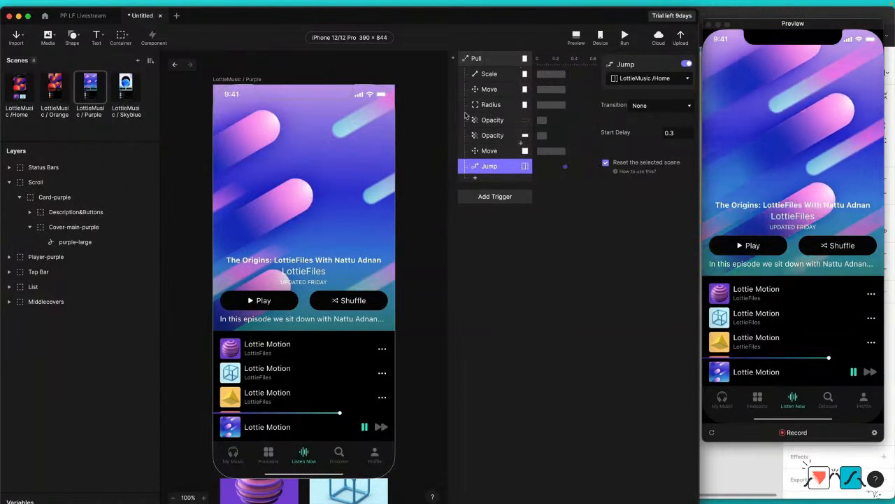
{"action": "left_click", "coordinate": [494, 61]}
{"action": "left_click_drag", "start_coordinate": [798, 102], "coordinate": [789, 217]}
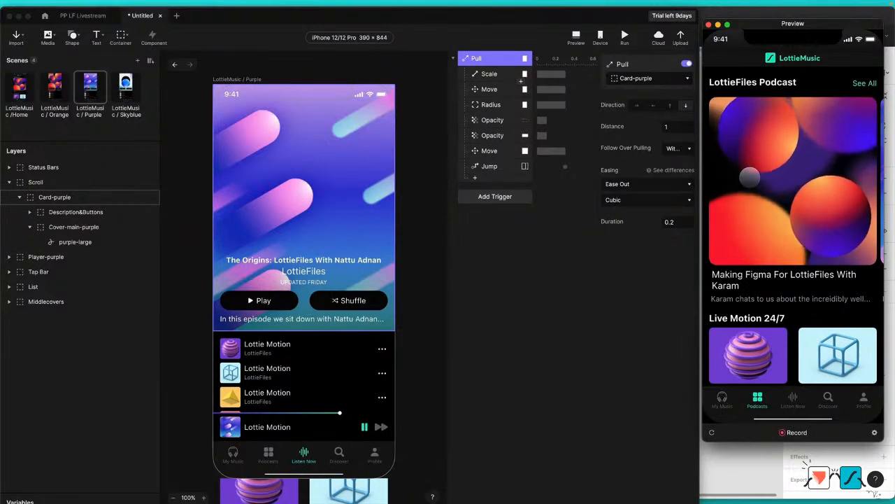
Step: Duplicate the LottieMusic /Home scene twice
{"action": "left_click", "coordinate": [22, 84]}
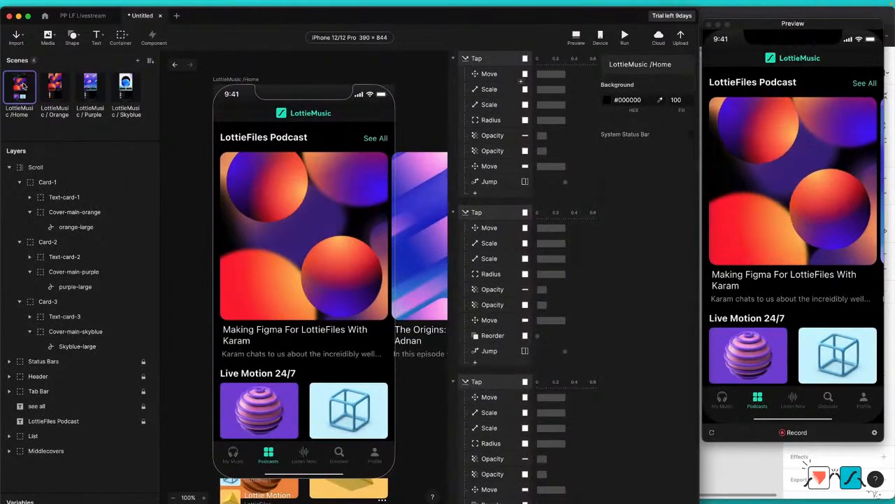
{"action": "key", "text": "super+d"}
{"action": "key", "text": "super+d"}
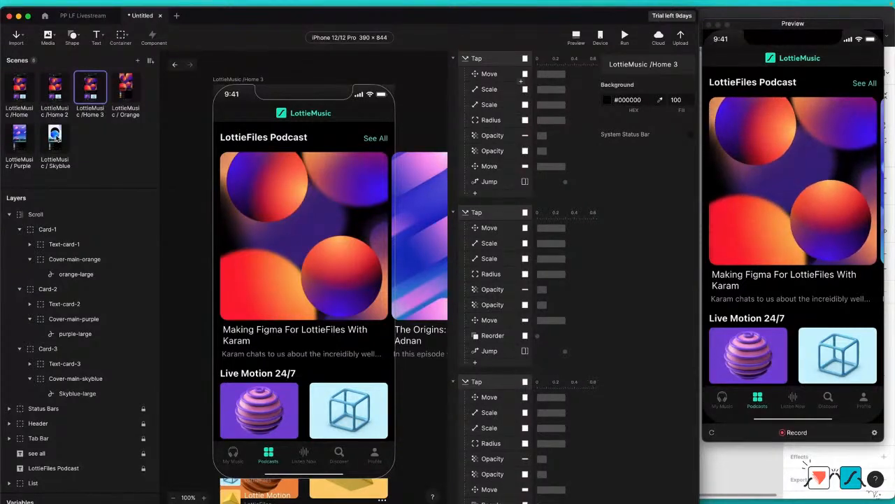
Step: Set the Scroll container's scroll offset to 368 in the LottieMusic /Home 2 scene
{"action": "left_click", "coordinate": [62, 90]}
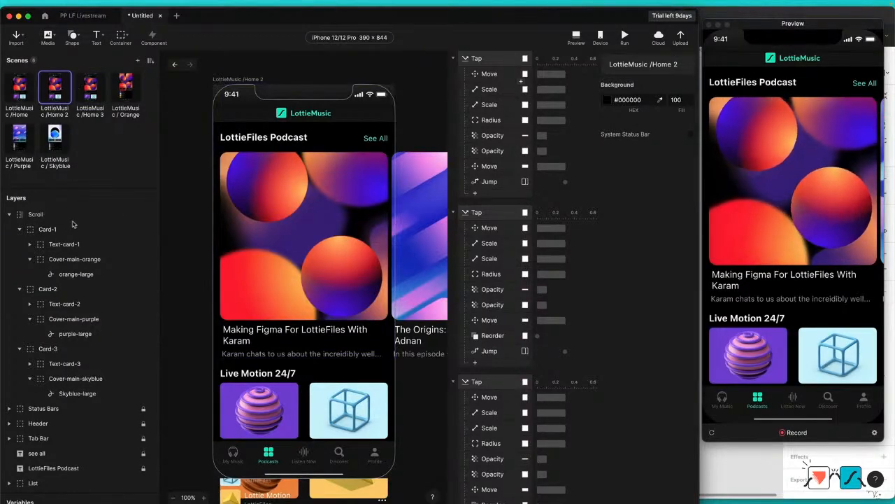
{"action": "left_click", "coordinate": [38, 216]}
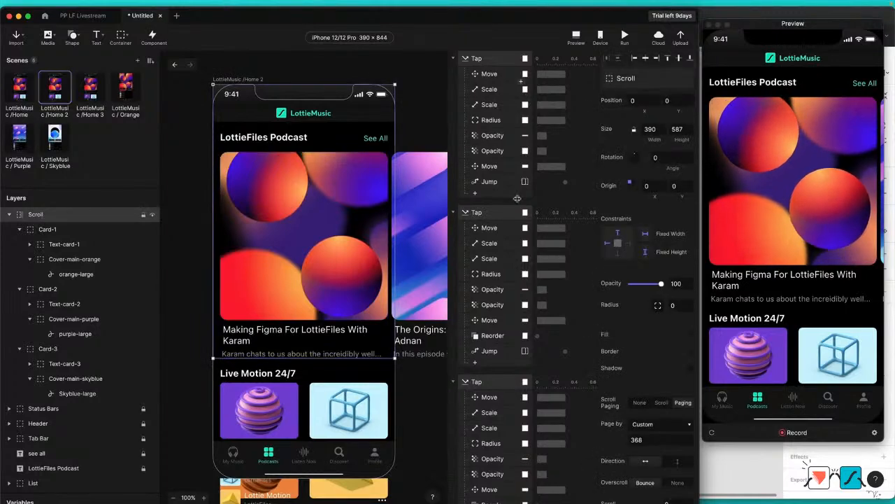
{"action": "scroll", "coordinate": [635, 339], "scroll_direction": "down", "scroll_amount": 3}
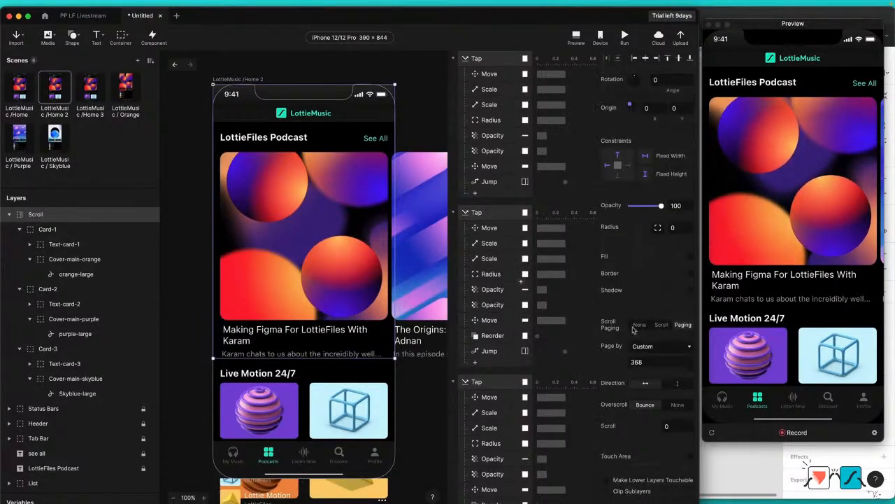
{"action": "left_click", "coordinate": [676, 428]}
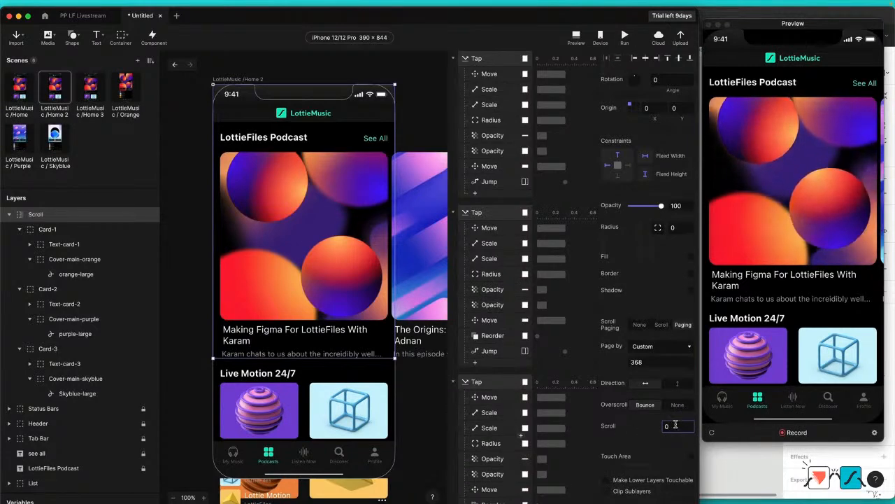
{"action": "double_click", "coordinate": [670, 427]}
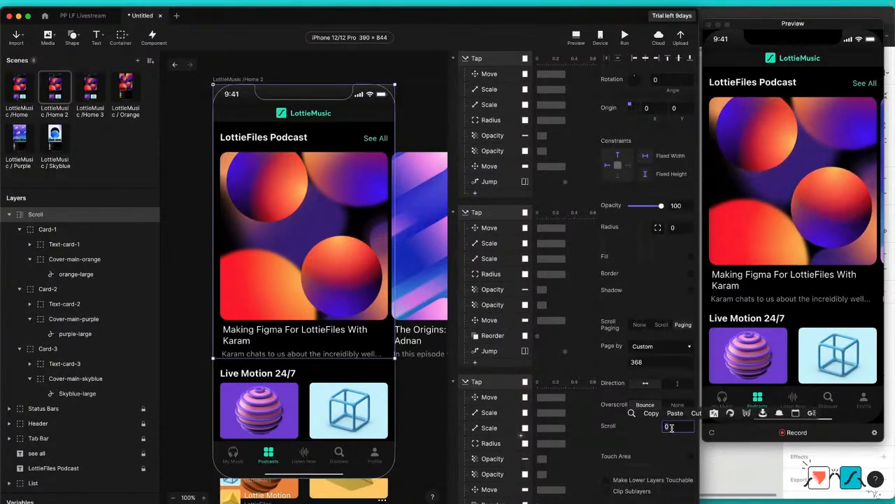
{"action": "type", "text": "368"}
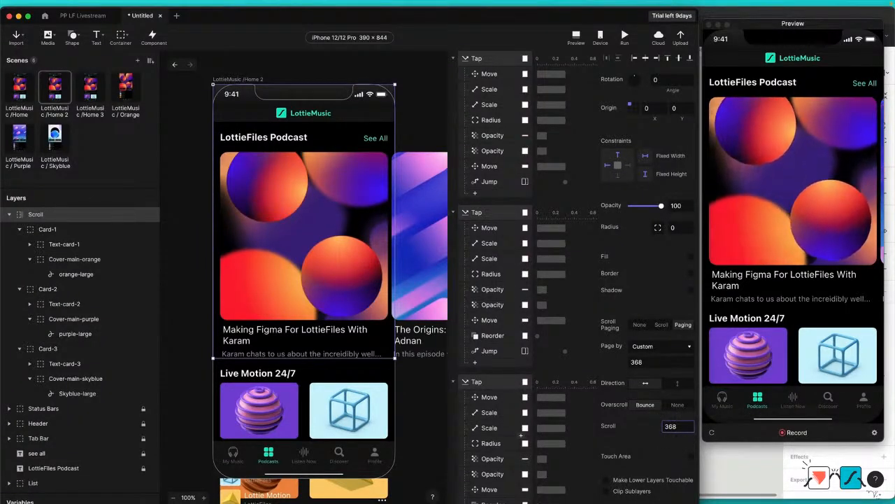
{"action": "key", "text": "Return"}
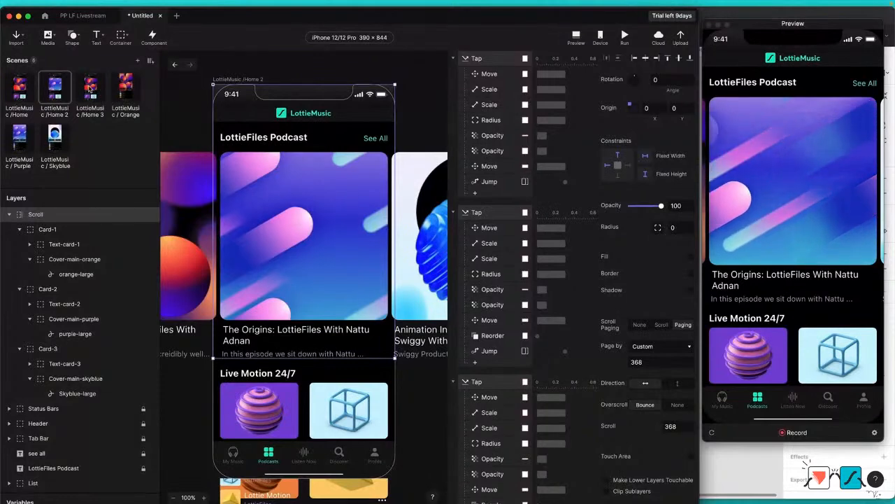
Step: Set the Scroll container's scroll offset to 368*2 in the LottieMusic /Home 3 scene
{"action": "left_click", "coordinate": [90, 119]}
{"action": "left_click", "coordinate": [35, 214]}
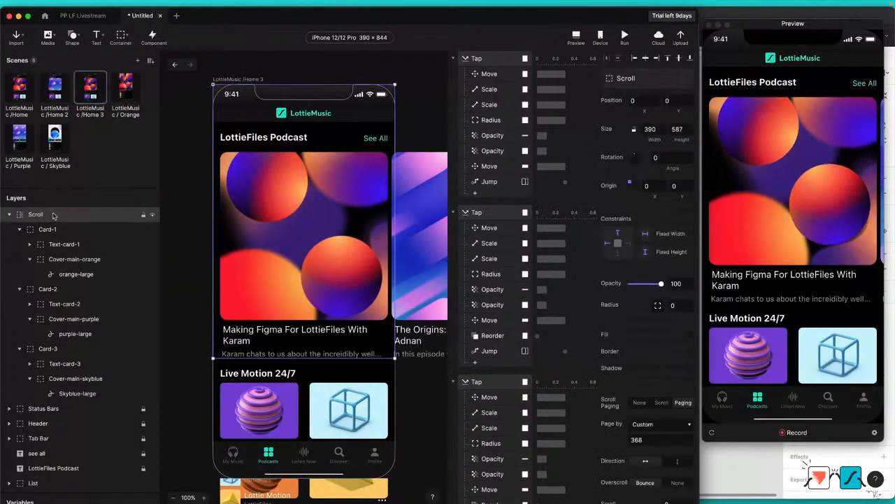
{"action": "scroll", "coordinate": [612, 422], "scroll_direction": "down", "scroll_amount": 3}
{"action": "left_click", "coordinate": [671, 427]}
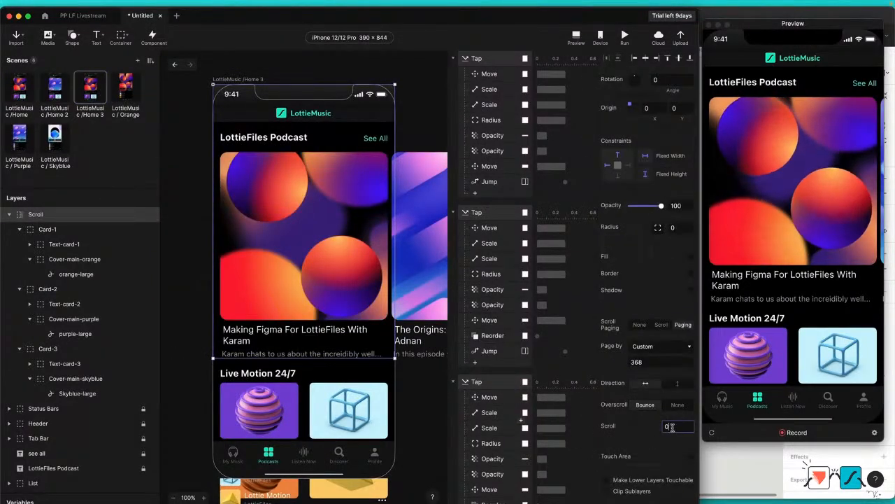
{"action": "type", "text": "368"}
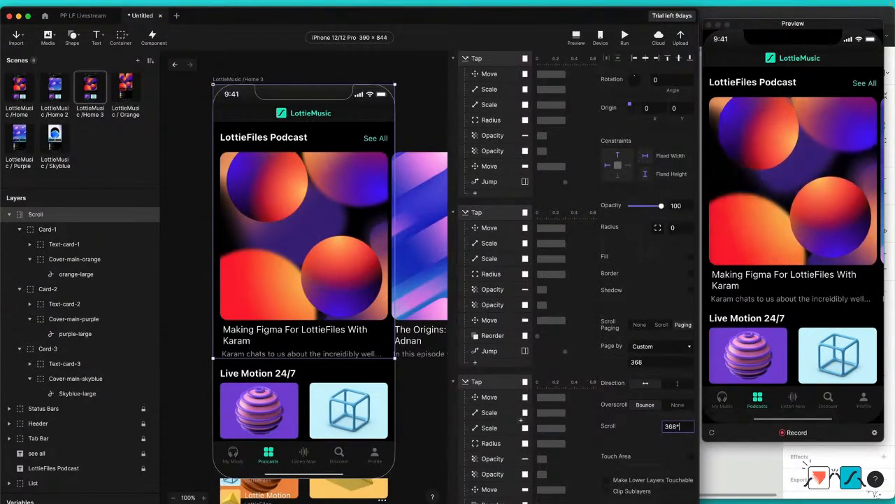
{"action": "type", "text": "*2"}
{"action": "key", "text": "Return"}
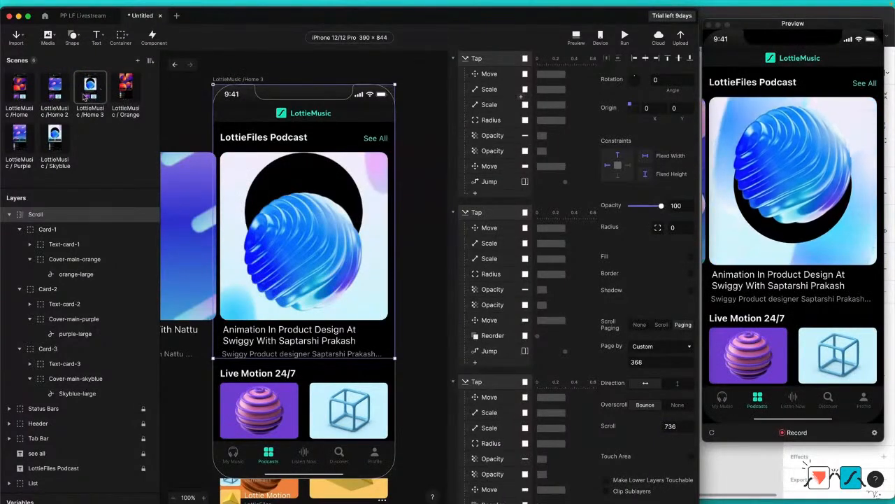
Step: Set the Jump response of the LottieMusic / Purple scene's Pull trigger to target LottieMusic /Home 2
{"action": "left_click", "coordinate": [21, 143]}
{"action": "left_click", "coordinate": [511, 167]}
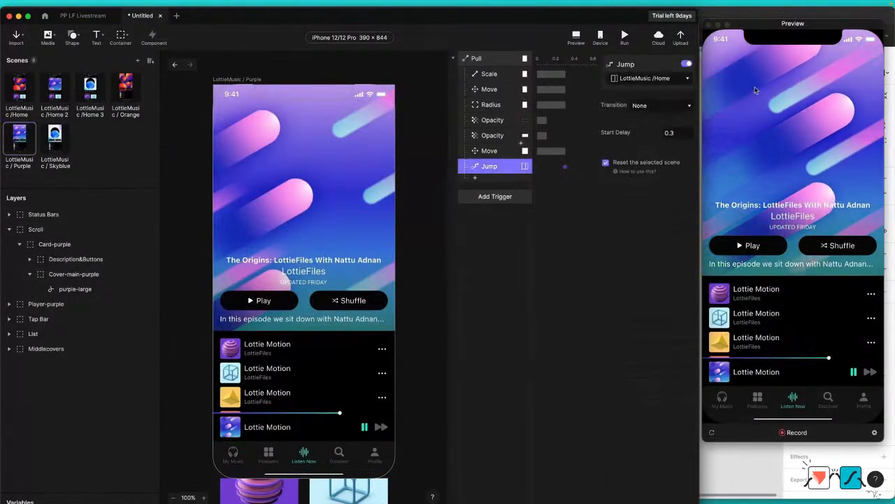
{"action": "left_click", "coordinate": [676, 81]}
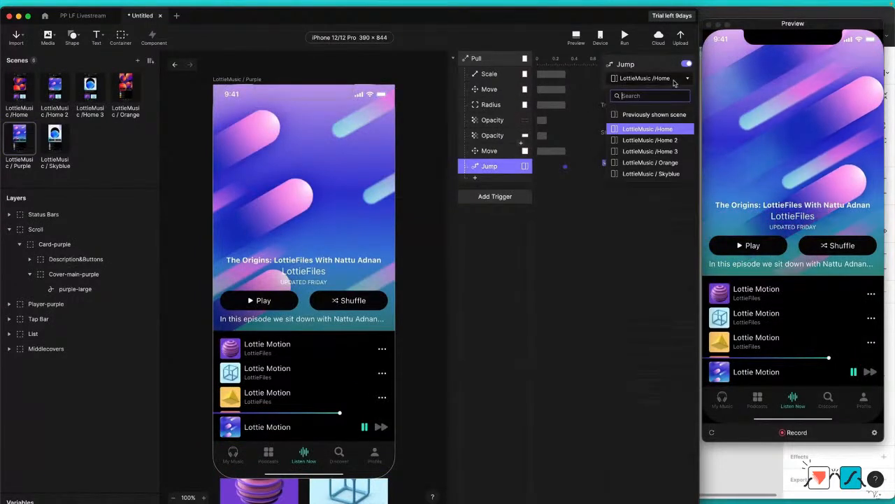
{"action": "left_click", "coordinate": [669, 140]}
Step: Copy the Pull trigger with its responses from the LottieMusic / Purple scene into the LottieMusic / Skyblue scene
{"action": "left_click", "coordinate": [55, 148]}
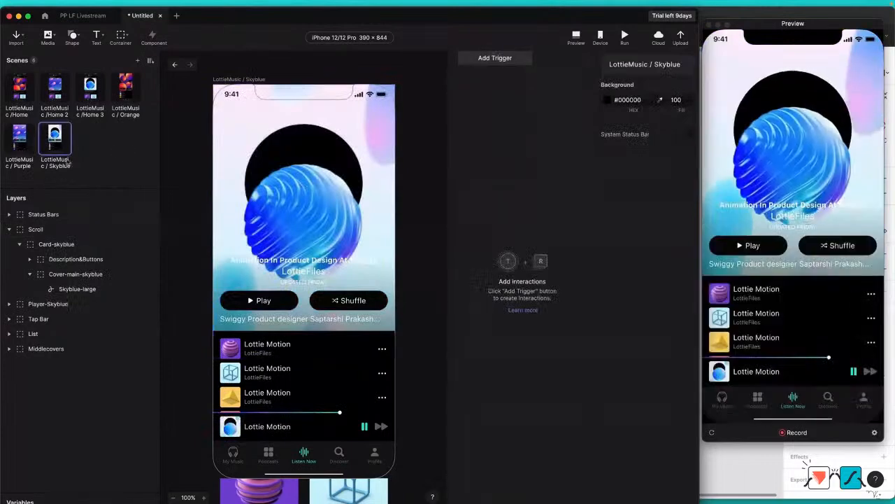
{"action": "left_click", "coordinate": [19, 137]}
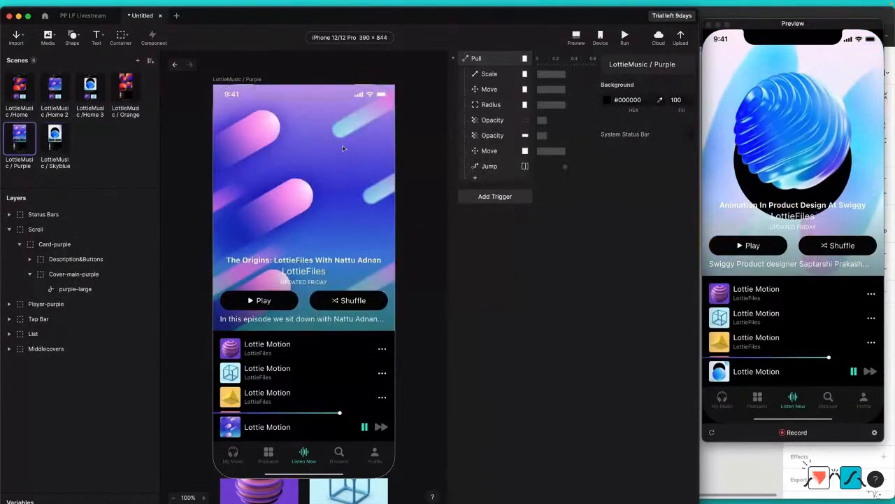
{"action": "left_click", "coordinate": [481, 58]}
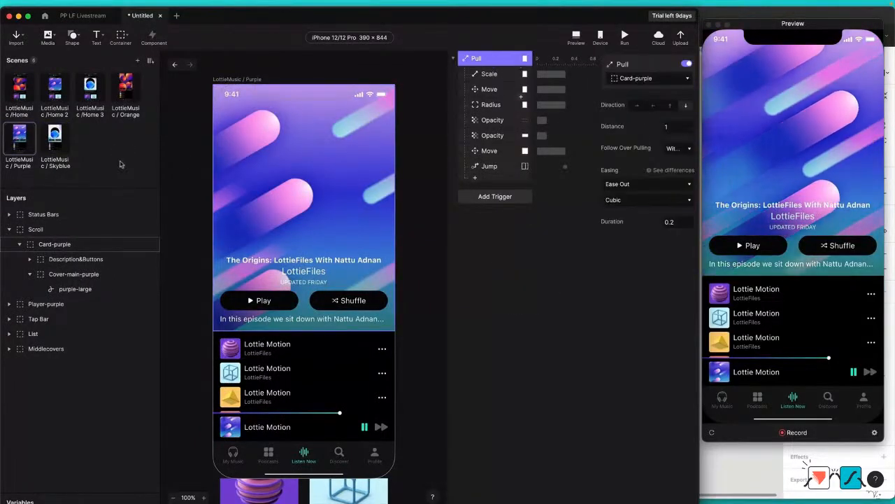
{"action": "left_click", "coordinate": [56, 138]}
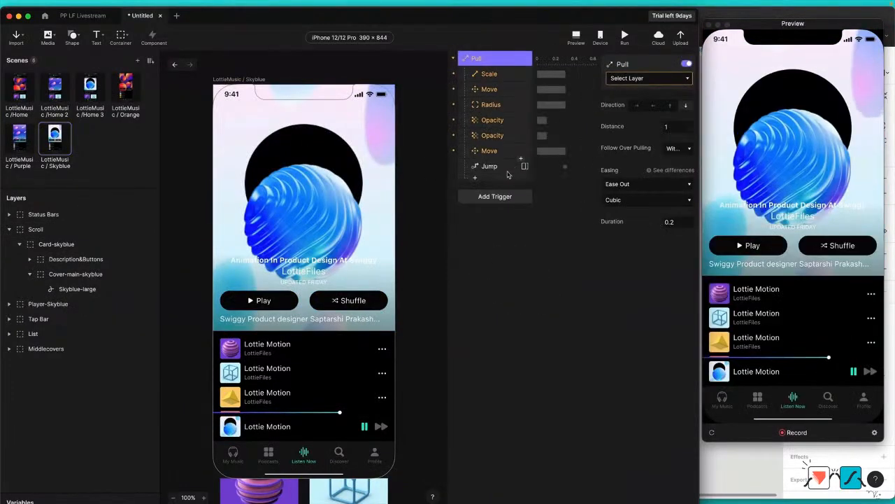
Step: Set the Skyblue scene's Jump response to target LottieMusic /Home 3
{"action": "left_click", "coordinate": [489, 167]}
{"action": "left_click", "coordinate": [649, 77]}
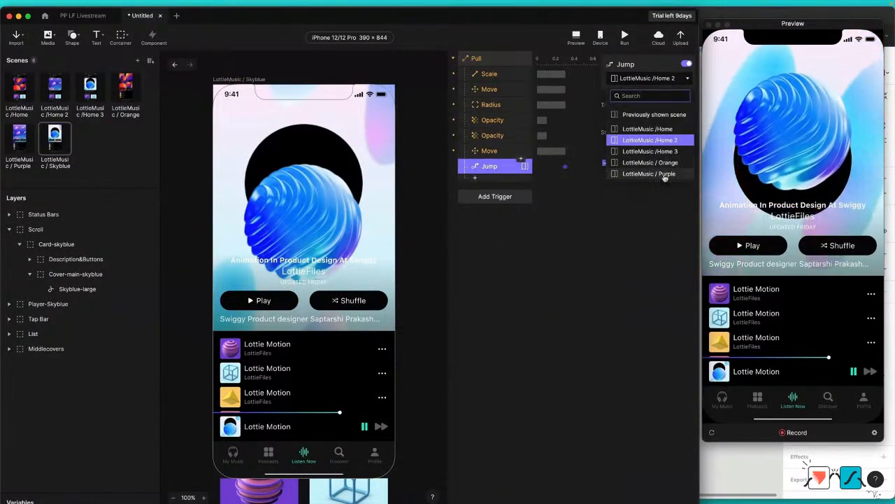
{"action": "left_click", "coordinate": [667, 153]}
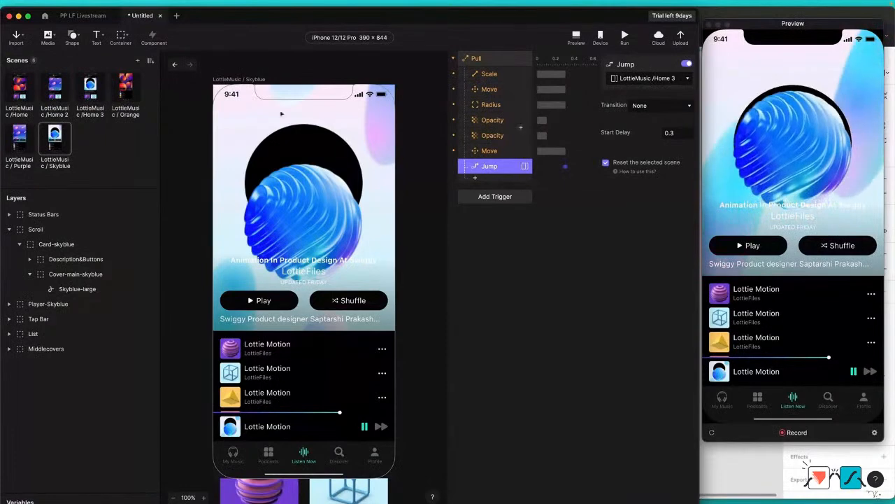
Step: Test the LottieMusic / Purple scene in the preview by pulling the card down and reopening it several times
{"action": "left_click", "coordinate": [19, 144]}
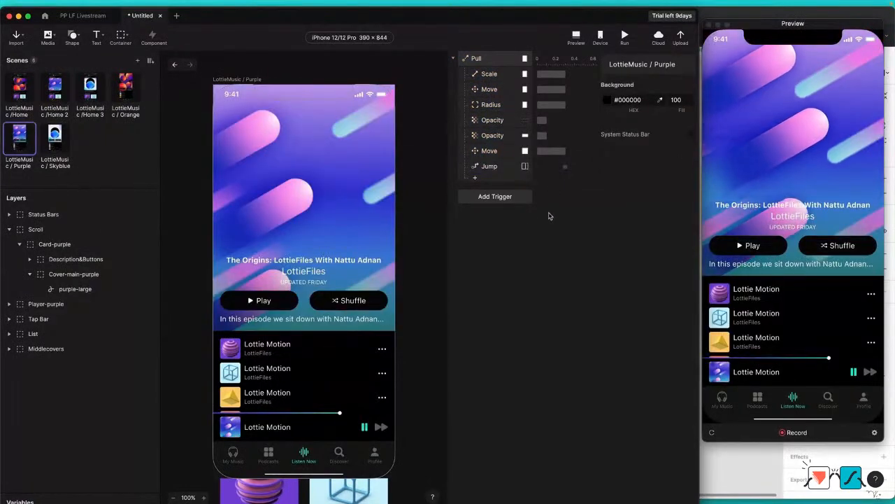
{"action": "left_click_drag", "start_coordinate": [795, 105], "coordinate": [799, 192]}
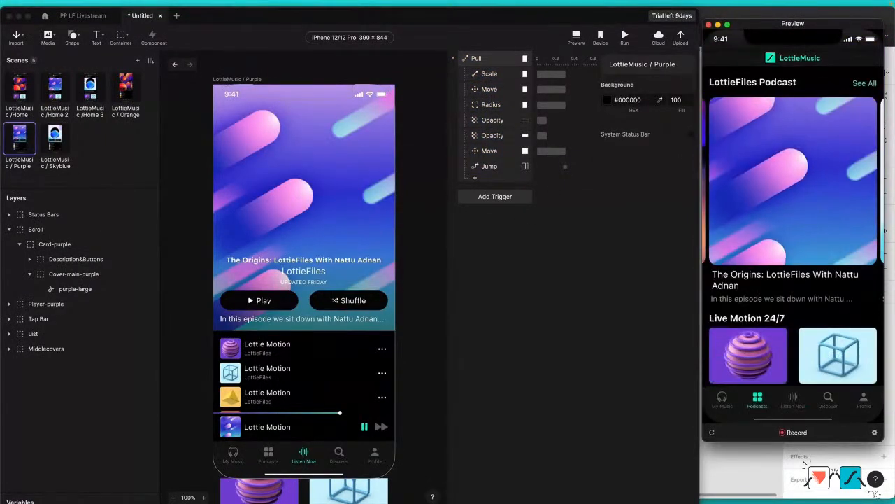
{"action": "left_click", "coordinate": [793, 138]}
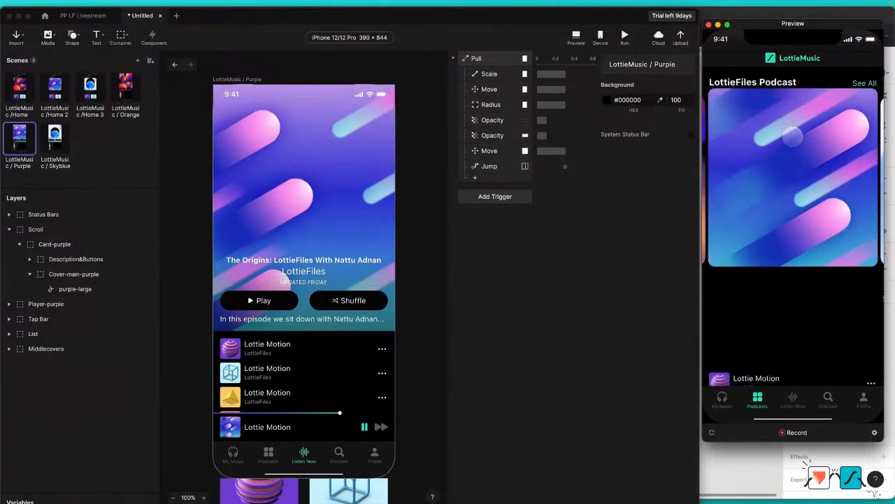
{"action": "left_click_drag", "start_coordinate": [791, 124], "coordinate": [792, 180]}
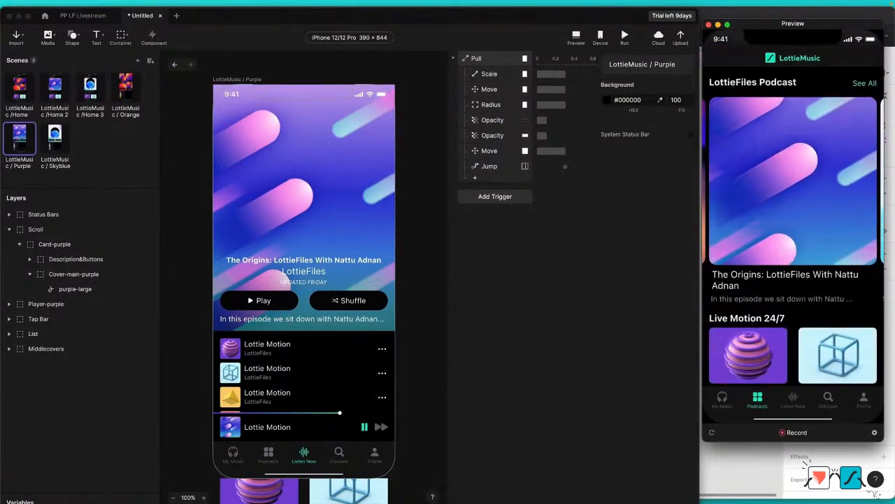
{"action": "left_click", "coordinate": [793, 138]}
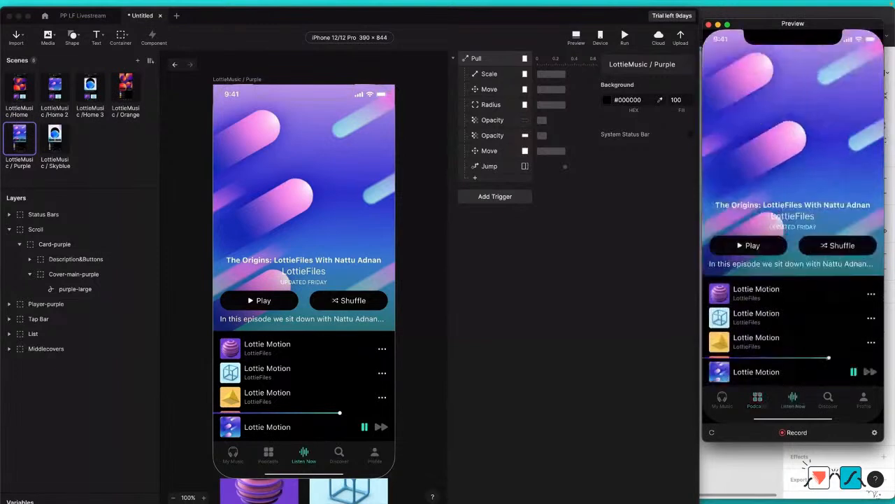
{"action": "left_click_drag", "start_coordinate": [793, 136], "coordinate": [789, 210]}
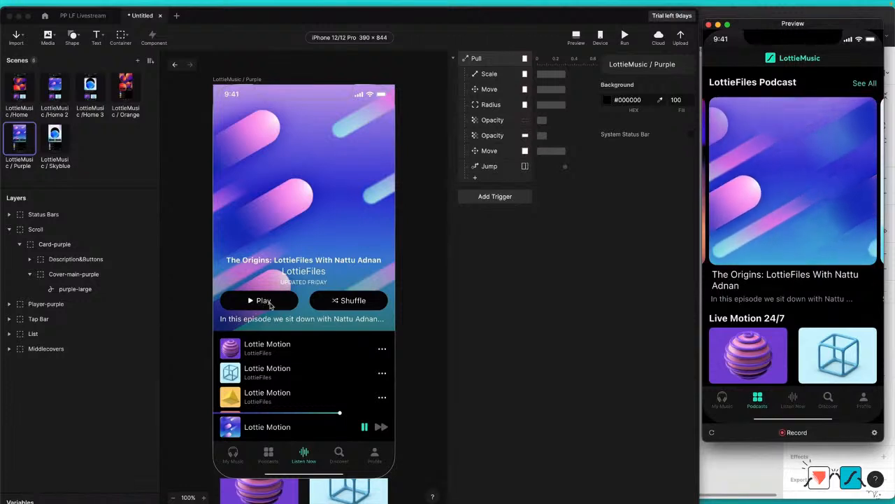
{"action": "left_click", "coordinate": [593, 226]}
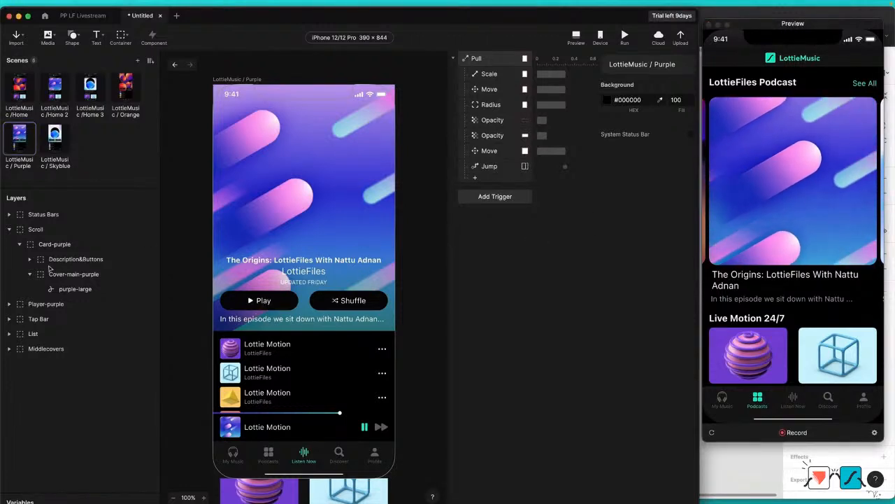
Step: Copy Play-Button and Pause-Button with their interactions from the Orange scene into the Purple scene's Description&Buttons container
{"action": "left_click", "coordinate": [126, 90]}
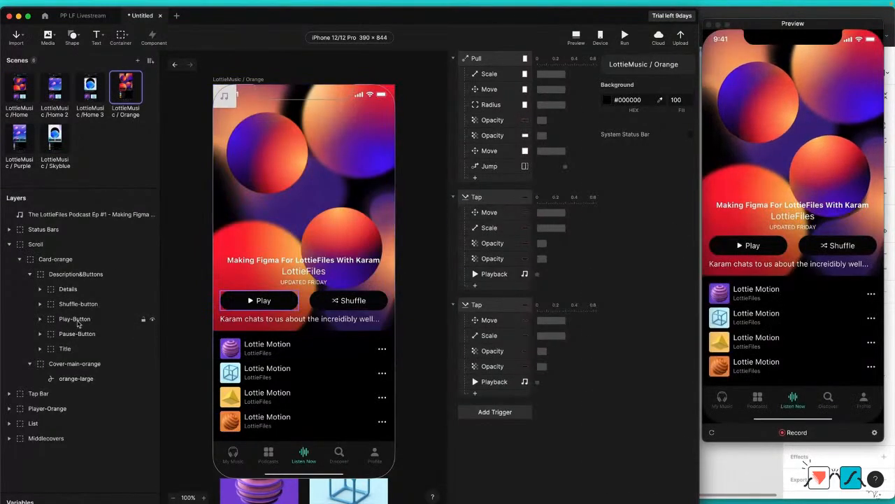
{"action": "left_click", "coordinate": [77, 321]}
{"action": "left_click", "coordinate": [84, 335], "text": "shift"}
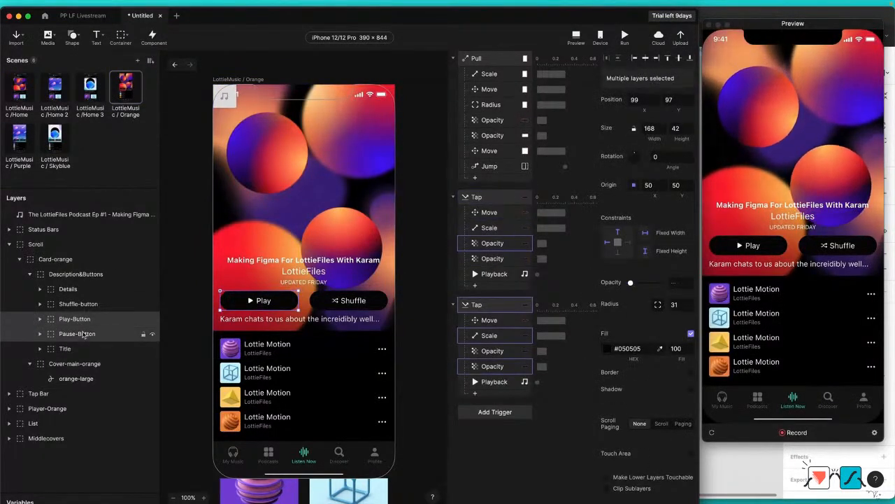
{"action": "left_click", "coordinate": [21, 136]}
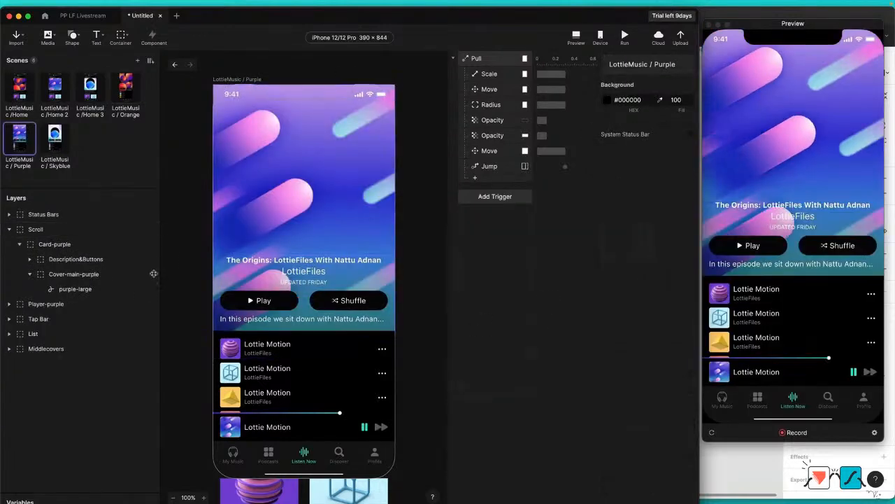
{"action": "left_click", "coordinate": [279, 308]}
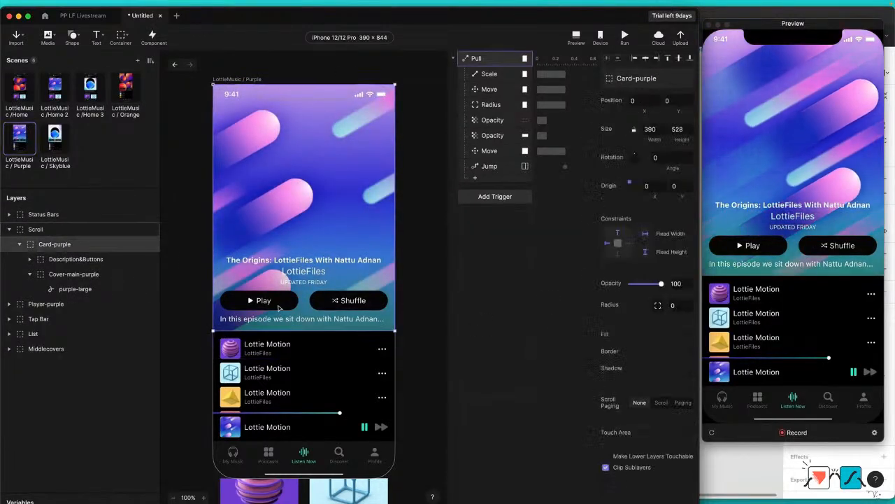
{"action": "double_click", "coordinate": [283, 308]}
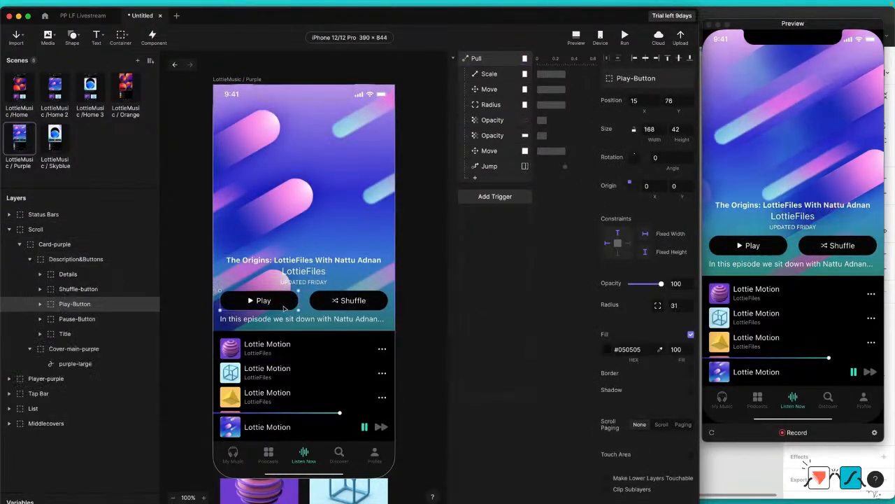
{"action": "left_click", "coordinate": [129, 314], "text": "shift"}
{"action": "key", "text": "super+d"}
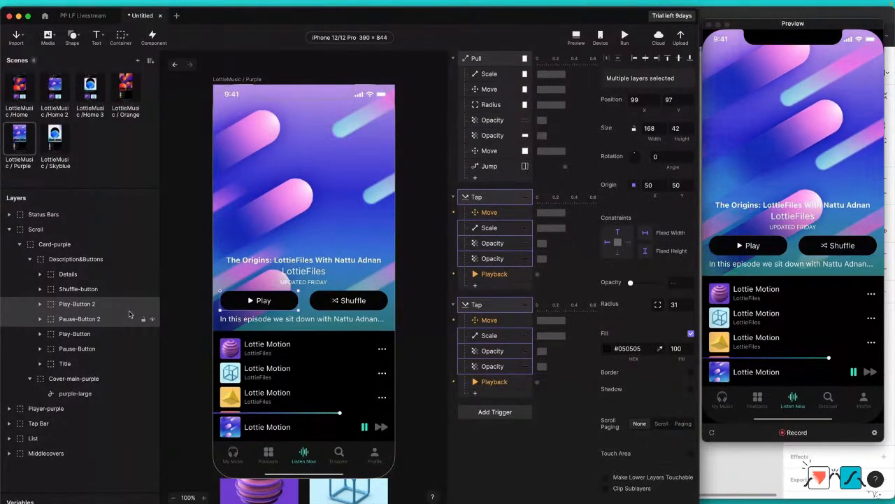
Step: Delete the Purple scene's original Play-Button and Pause-Button, keeping the pasted copies
{"action": "left_click", "coordinate": [101, 335]}
{"action": "left_click", "coordinate": [98, 349], "text": "shift"}
{"action": "key", "text": "Delete"}
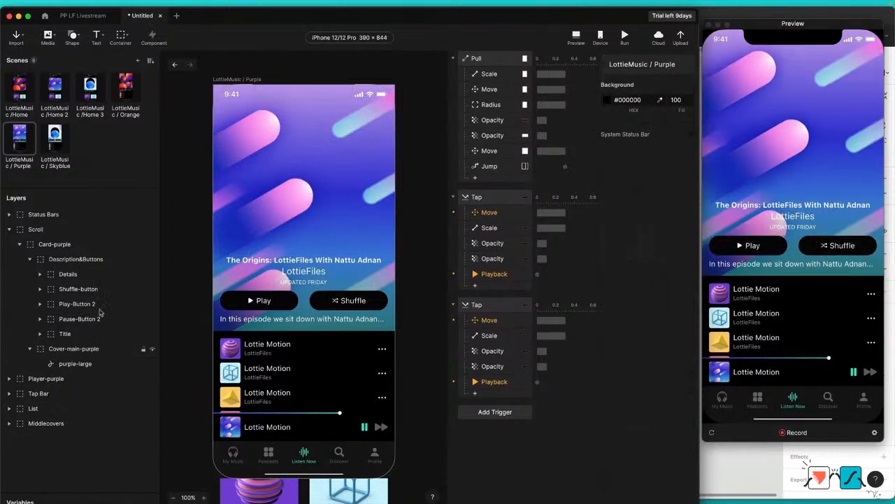
Step: Reorder the Purple scene's Tap triggers so the Play-Button 2 Tap comes before the Pause-Button 2 Tap
{"action": "left_click", "coordinate": [89, 320]}
{"action": "left_click", "coordinate": [481, 198]}
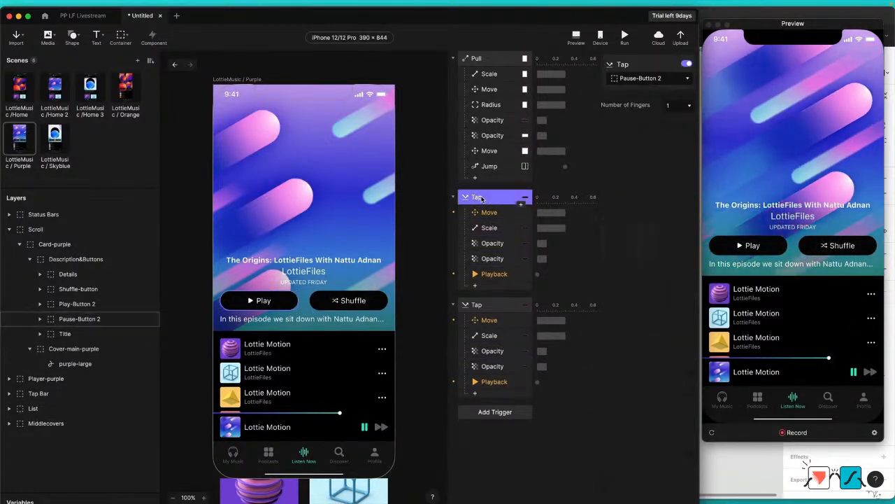
{"action": "left_click", "coordinate": [477, 306]}
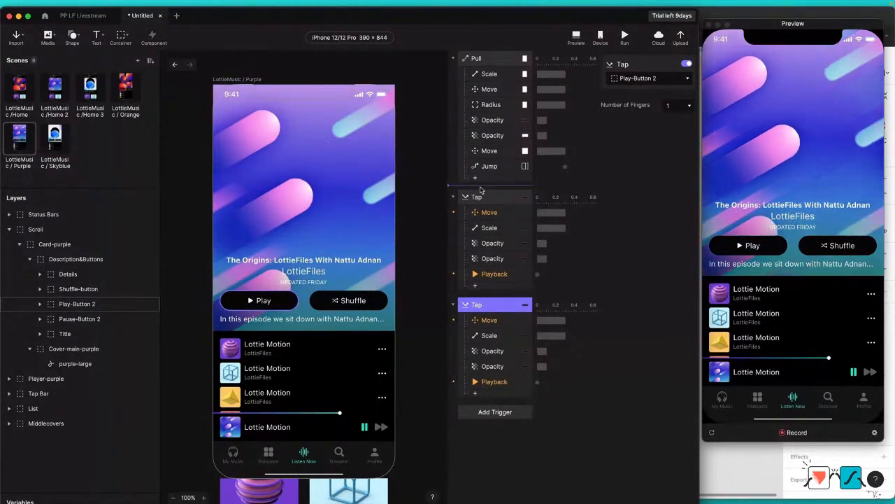
{"action": "left_click", "coordinate": [501, 208]}
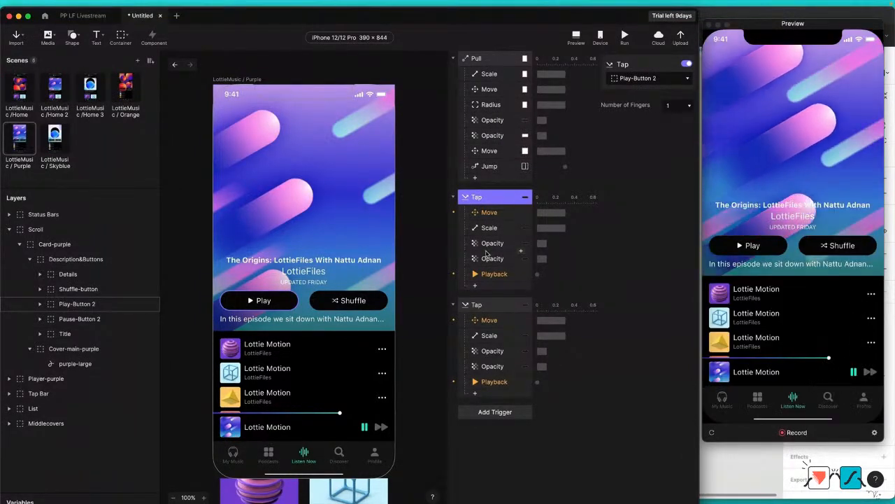
Step: Assign the Player-purple layer to the Move response of the Play-Button 2 Tap trigger
{"action": "left_click", "coordinate": [496, 214]}
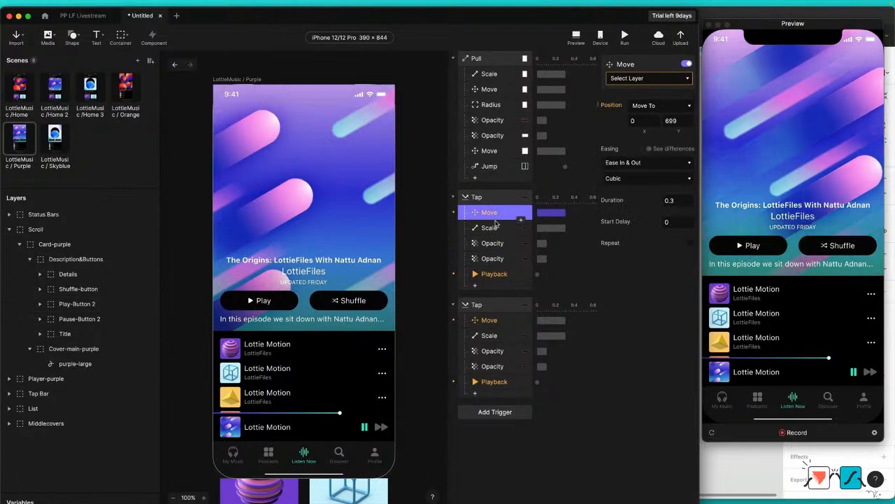
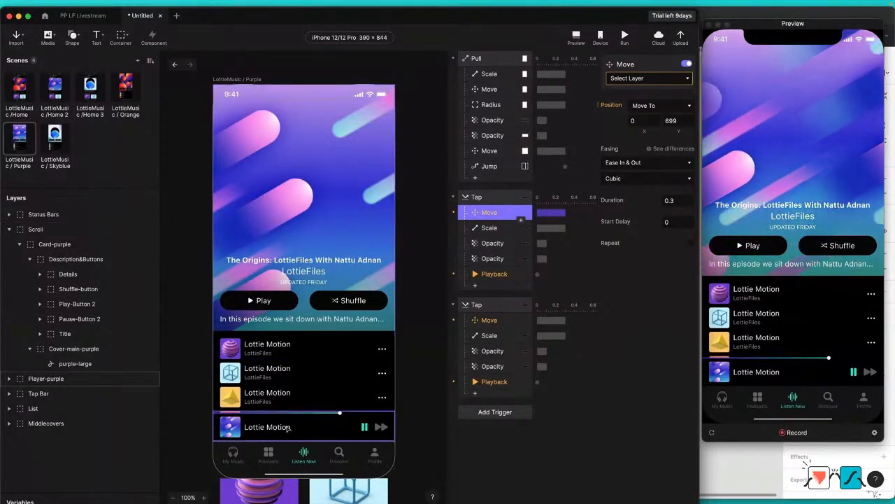
{"action": "left_click", "coordinate": [643, 78]}
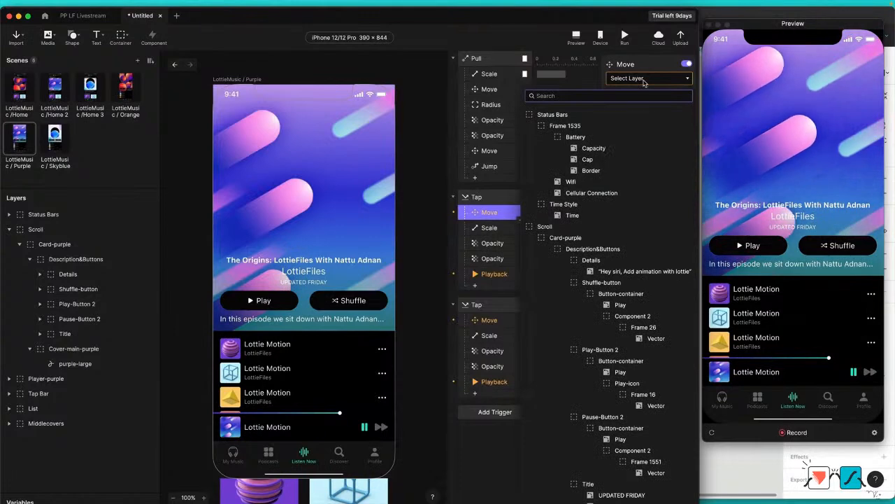
{"action": "type", "text": "player"}
{"action": "left_click", "coordinate": [553, 114]}
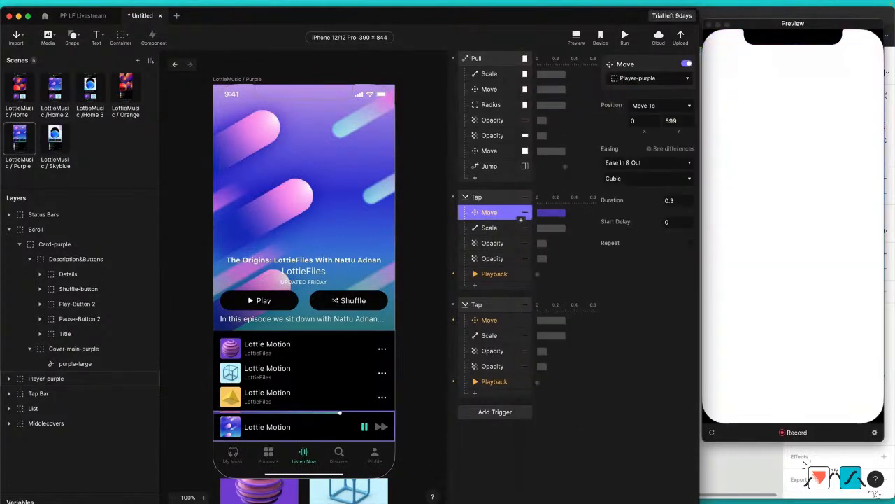
Step: Check the Move, Scale, Opacity and Playback responses under the Play-Button 2 Tap trigger
{"action": "left_click", "coordinate": [497, 275]}
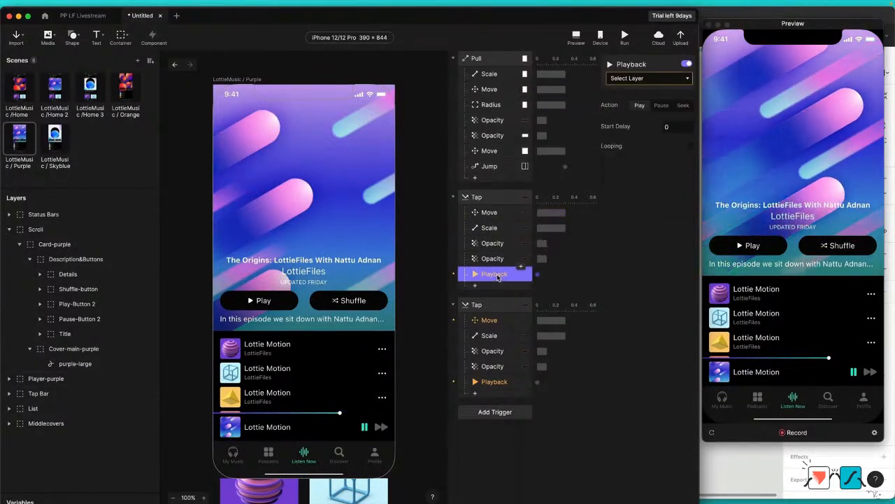
{"action": "left_click", "coordinate": [490, 212]}
{"action": "left_click", "coordinate": [490, 228]}
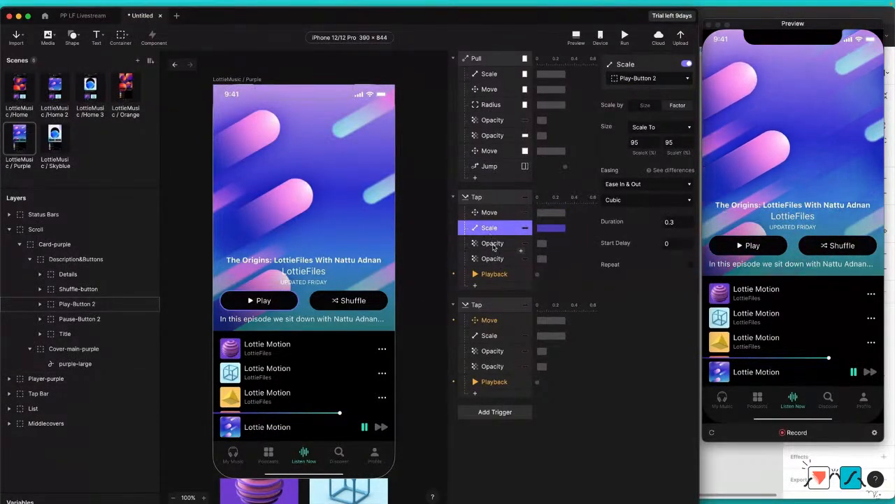
{"action": "left_click", "coordinate": [493, 243]}
{"action": "left_click", "coordinate": [501, 261]}
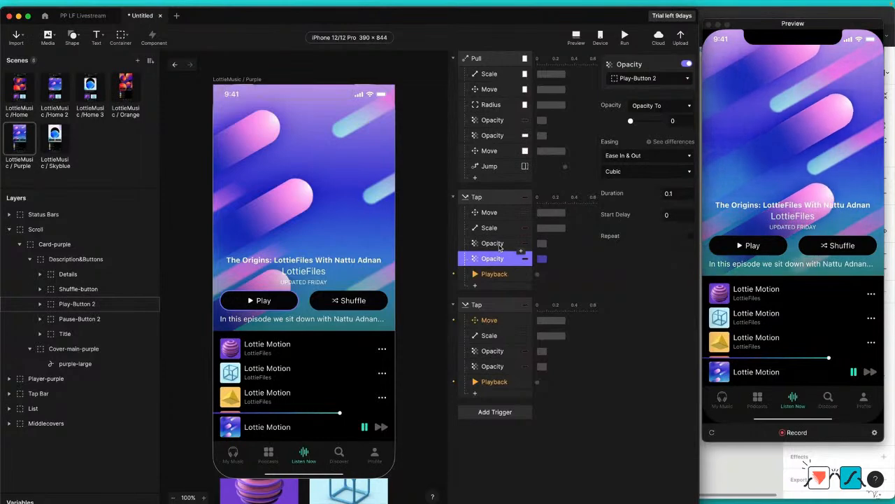
{"action": "left_click", "coordinate": [497, 273]}
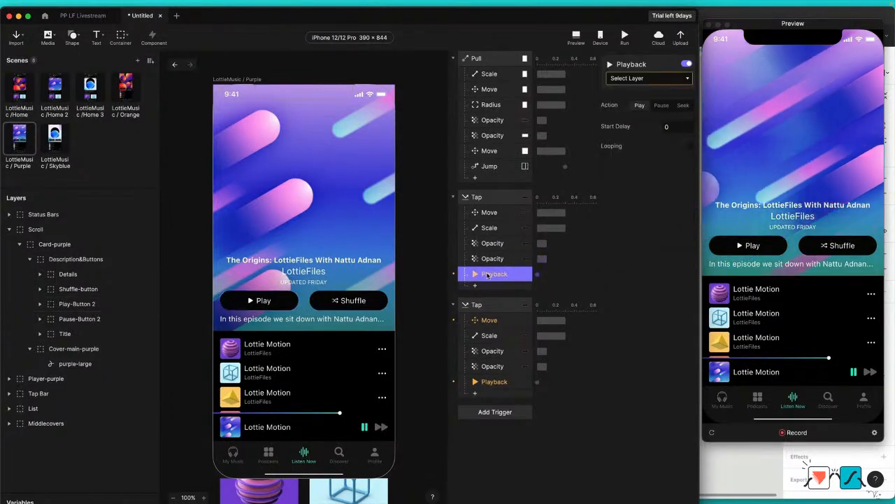
Step: Bring the LottieFiles Podcast Ep #2 MP3 from the PP LF Livestream Assets folder into the Purple scene, positioned at 0, 0
{"action": "key", "text": "ctrl+Up"}
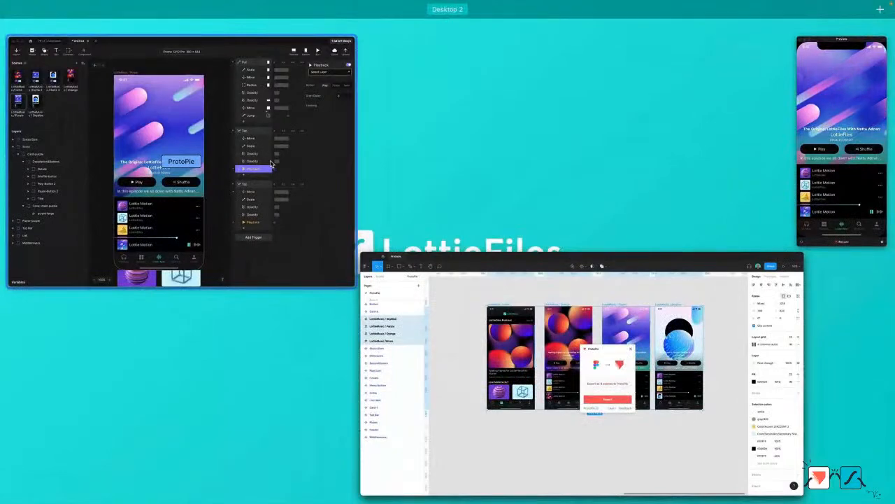
{"action": "left_click", "coordinate": [271, 164]}
{"action": "key", "text": "super+Tab"}
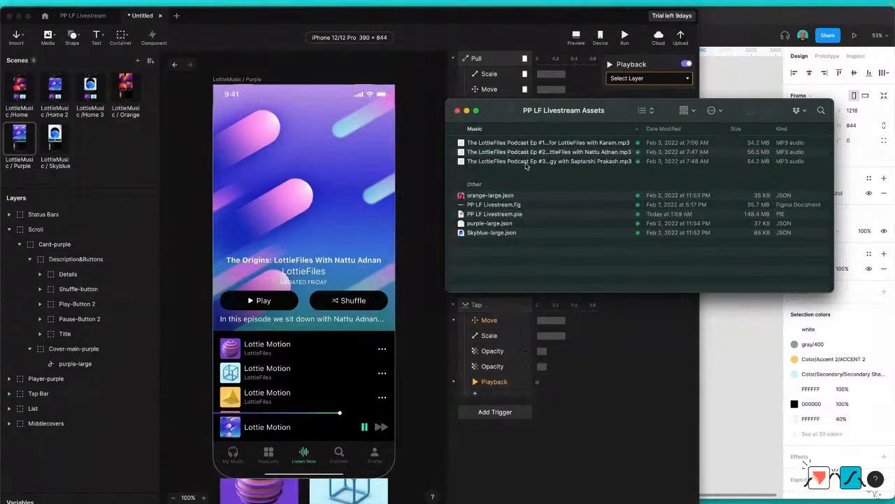
{"action": "left_click", "coordinate": [505, 154]}
{"action": "left_click_drag", "start_coordinate": [518, 156], "coordinate": [232, 96]}
{"action": "key", "text": "Left"}
{"action": "key", "text": "Left"}
{"action": "key", "text": "Left"}
{"action": "key", "text": "Left"}
{"action": "key", "text": "Left"}
{"action": "key", "text": "Left"}
{"action": "key", "text": "Left"}
{"action": "key", "text": "Left"}
{"action": "key", "text": "Left"}
{"action": "key", "text": "Left"}
{"action": "key", "text": "Left"}
{"action": "key", "text": "Left"}
{"action": "key", "text": "Left"}
{"action": "key", "text": "Left"}
{"action": "key", "text": "Left"}
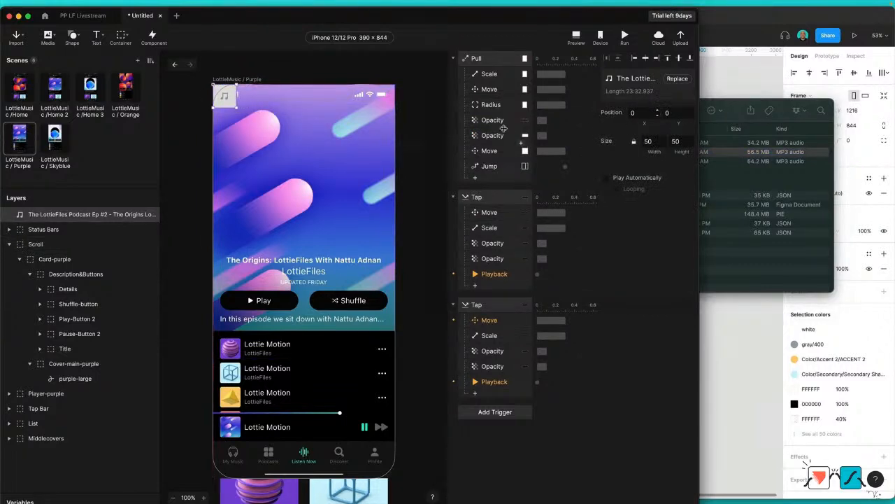
Step: Assign the Ep #2 podcast audio layer to the Playback responses of both Tap triggers in the Purple scene
{"action": "left_click", "coordinate": [501, 275]}
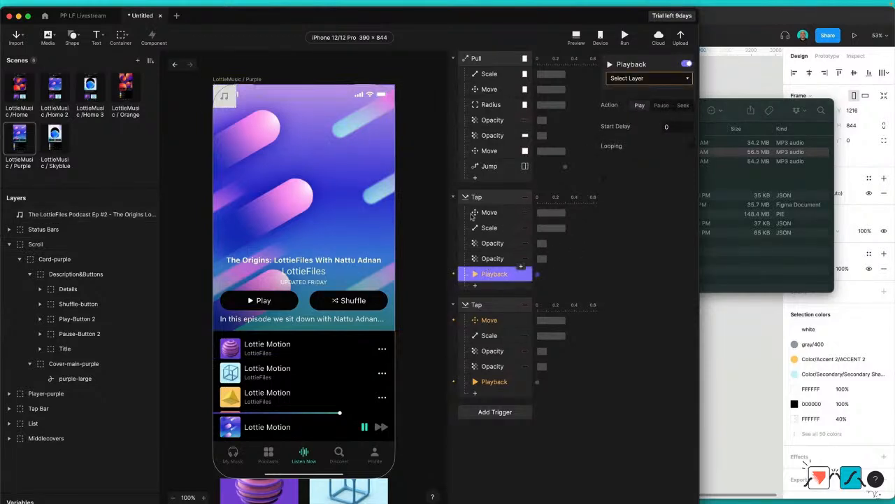
{"action": "left_click", "coordinate": [664, 79]}
{"action": "left_click", "coordinate": [550, 114]}
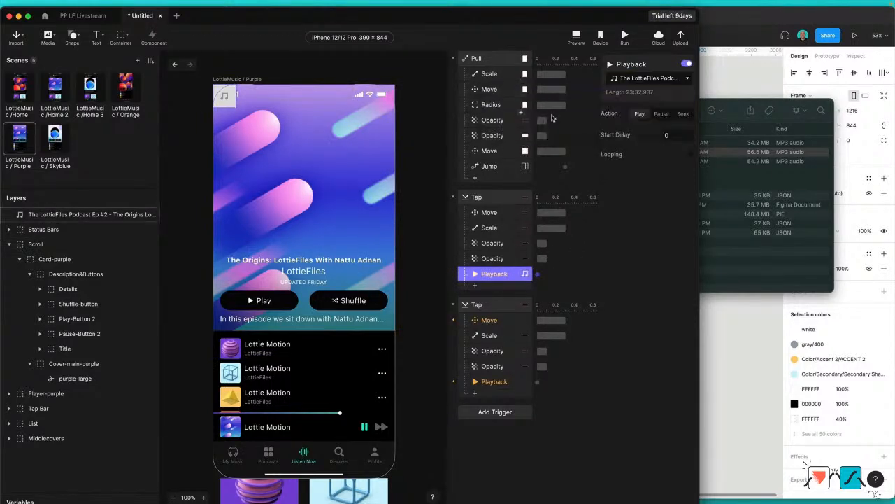
{"action": "left_click", "coordinate": [493, 383]}
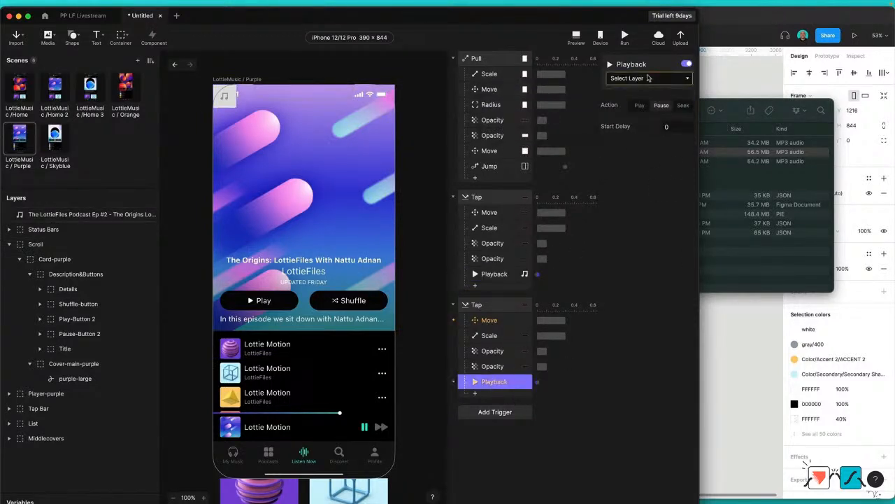
{"action": "left_click", "coordinate": [649, 78]}
{"action": "left_click", "coordinate": [521, 114]}
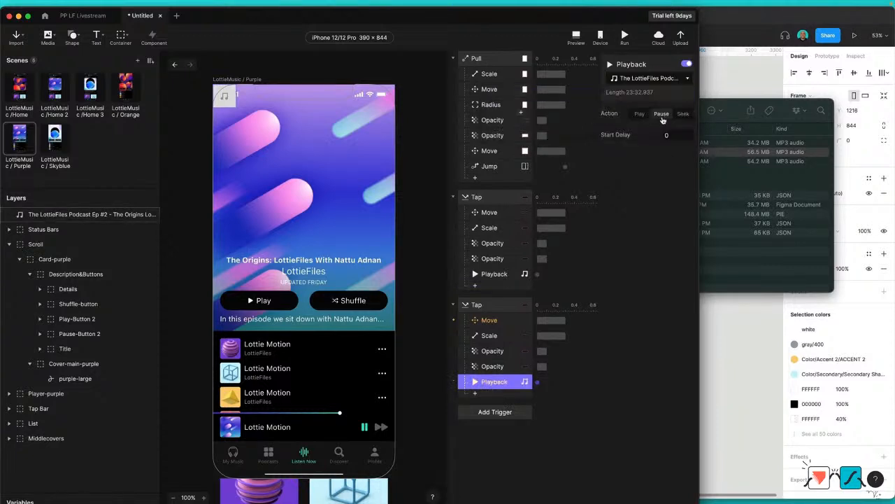
Step: Assign the Player-purple layer to the Move response of the Pause-Button 2 Tap trigger
{"action": "left_click", "coordinate": [490, 321]}
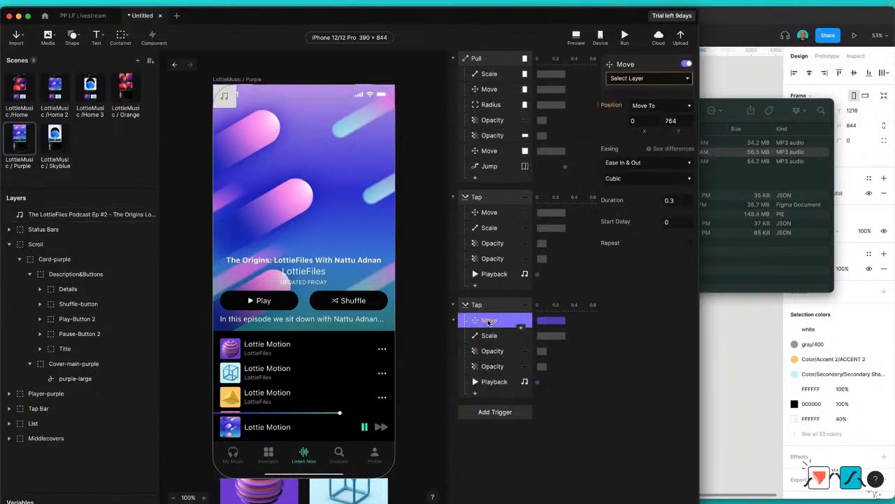
{"action": "left_click", "coordinate": [656, 80]}
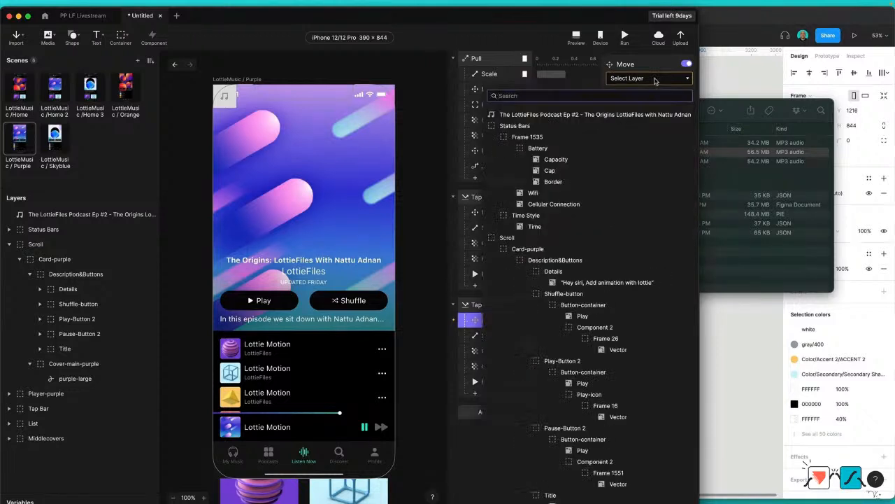
{"action": "type", "text": "player"}
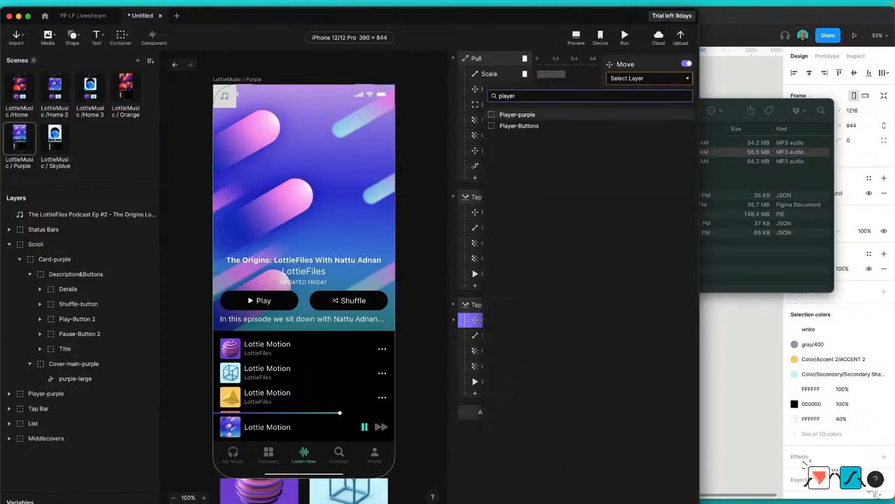
{"action": "left_click", "coordinate": [532, 114]}
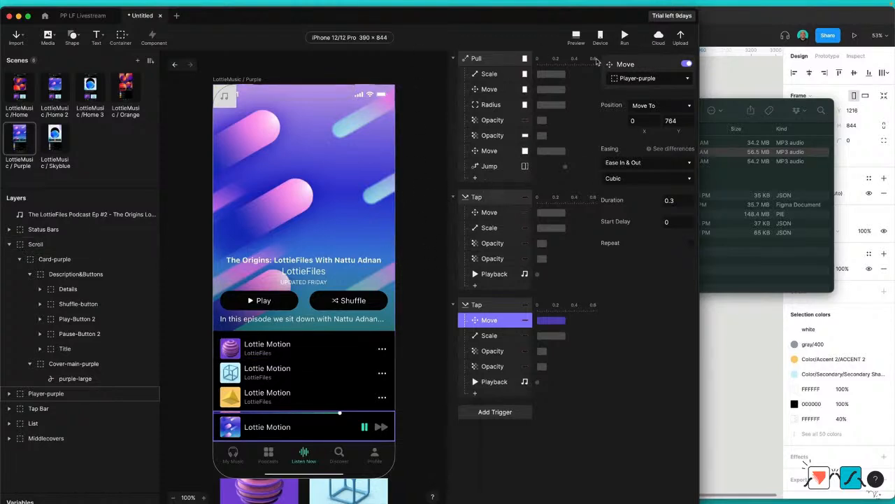
Step: Open the preview and test the Purple scene's play and pause buttons
{"action": "left_click", "coordinate": [626, 37]}
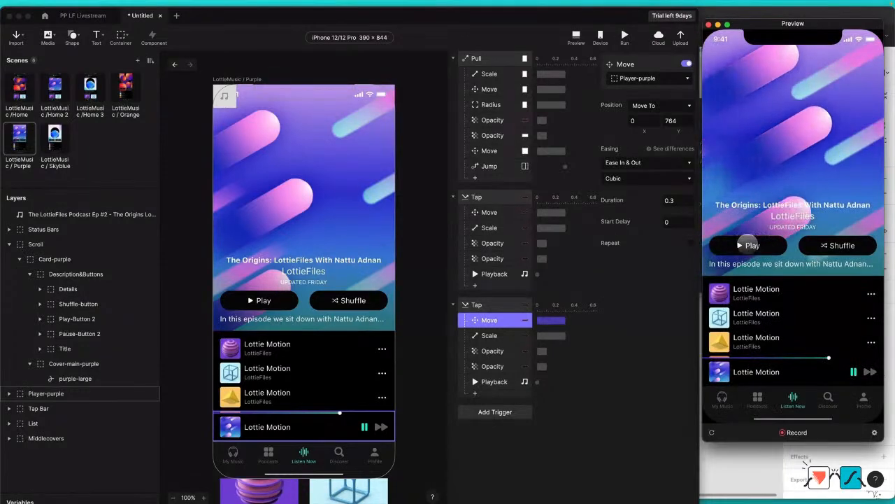
{"action": "left_click", "coordinate": [748, 245]}
{"action": "left_click", "coordinate": [748, 244]}
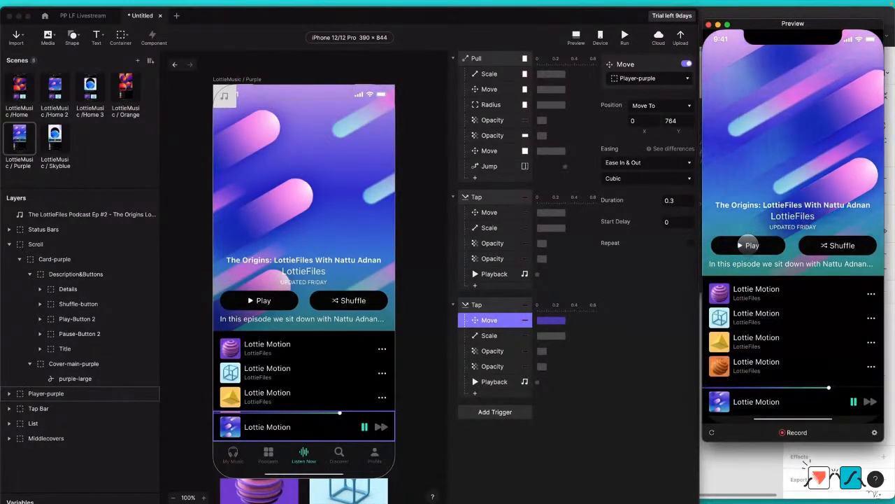
{"action": "left_click", "coordinate": [747, 245]}
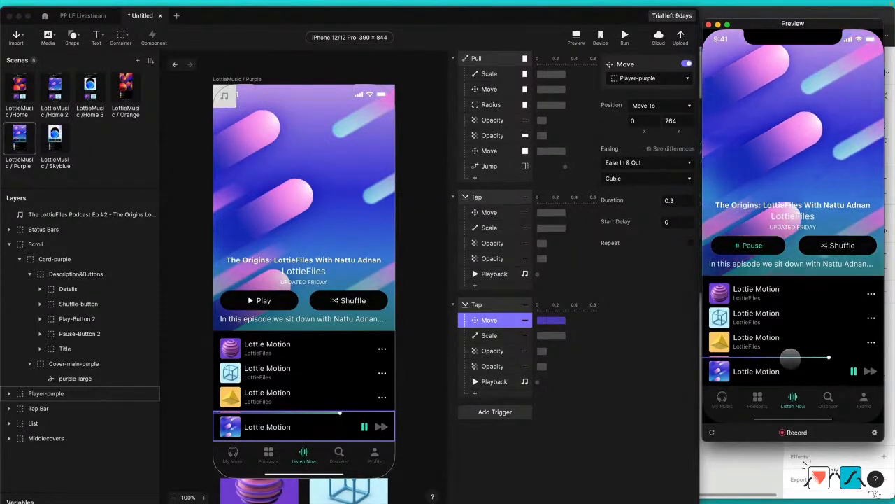
{"action": "left_click", "coordinate": [753, 246]}
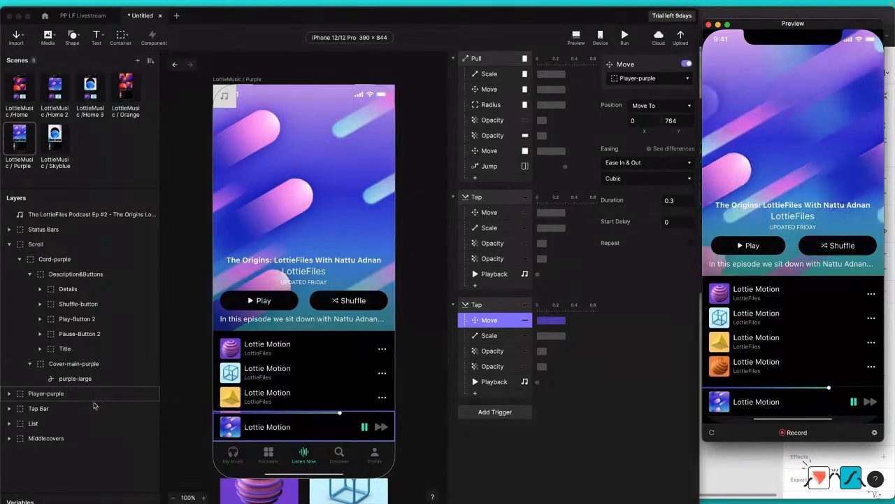
Step: Move the Player-purple layer beneath the Tap Bar and retest play, pause and the pull-down in the preview
{"action": "left_click_drag", "start_coordinate": [57, 432], "coordinate": [60, 418]}
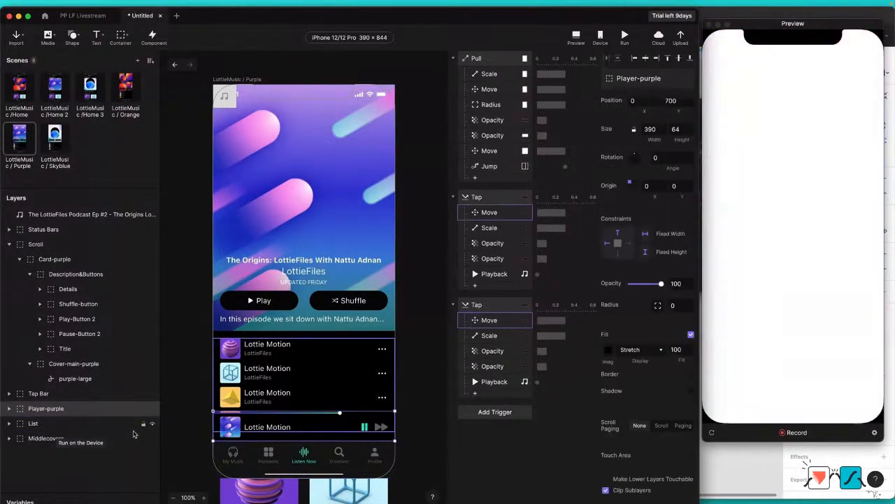
{"action": "left_click", "coordinate": [755, 246]}
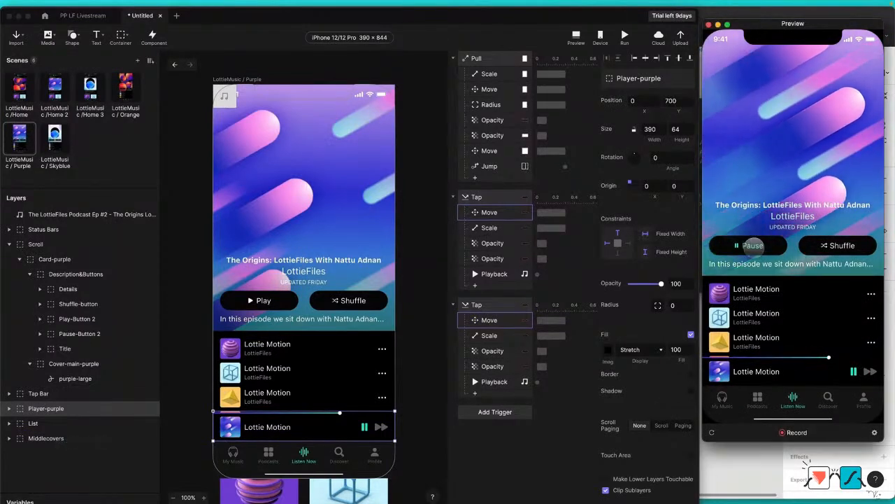
{"action": "left_click", "coordinate": [754, 246]}
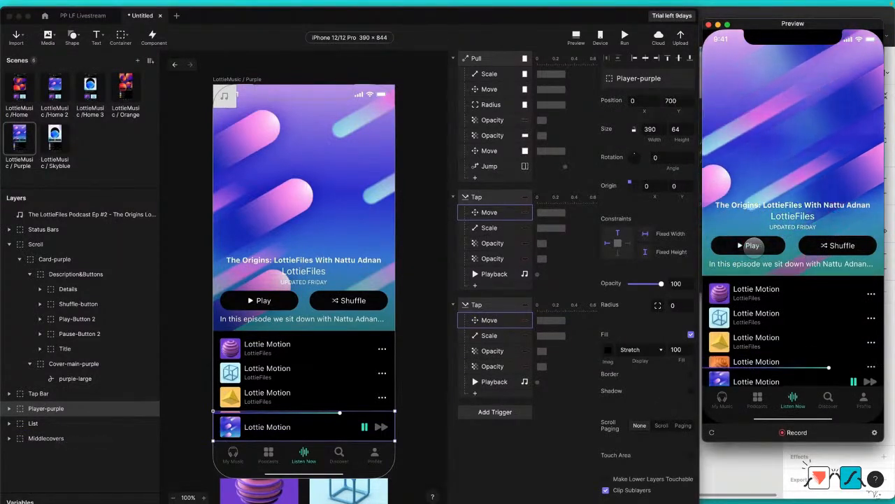
{"action": "left_click_drag", "start_coordinate": [784, 50], "coordinate": [780, 164]}
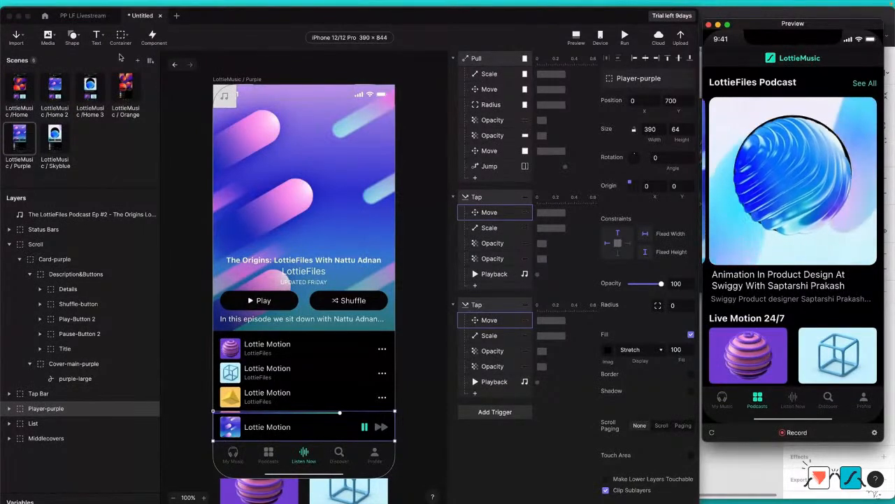
Step: In the Skyblue scene, assign the Card-skyblue layer to the Pull trigger
{"action": "left_click", "coordinate": [54, 140]}
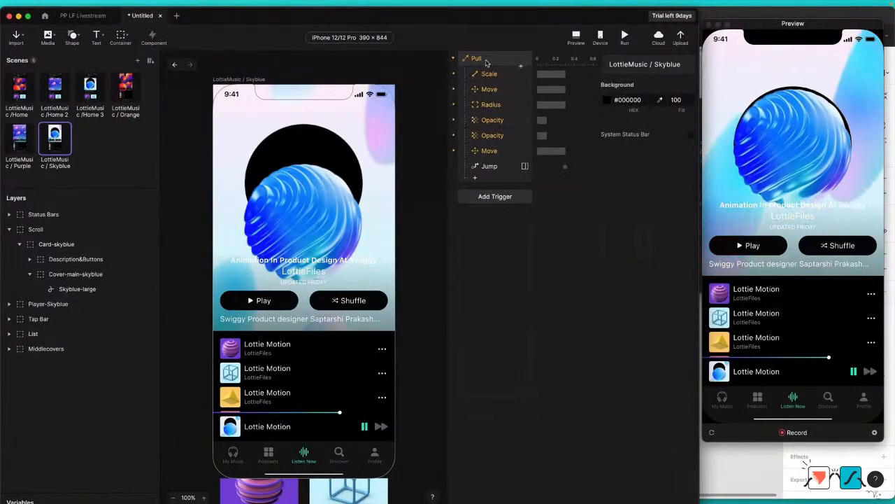
{"action": "left_click", "coordinate": [485, 60]}
{"action": "left_click", "coordinate": [664, 80]}
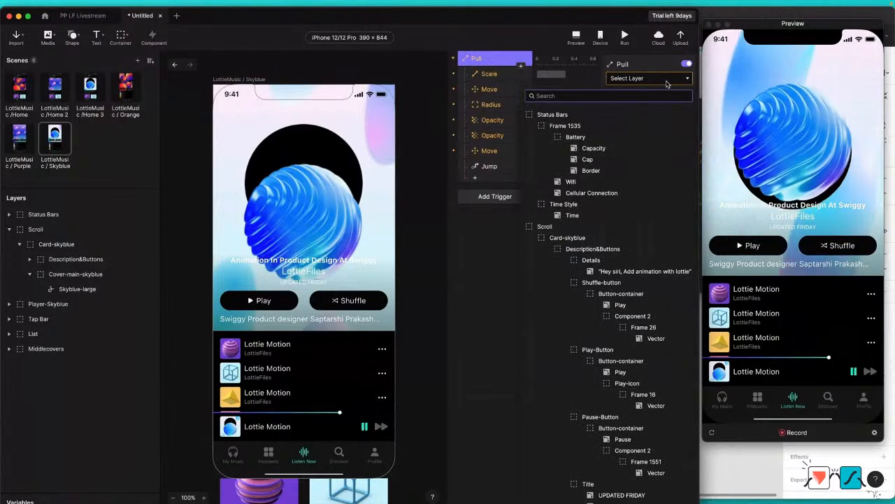
{"action": "left_click", "coordinate": [601, 236]}
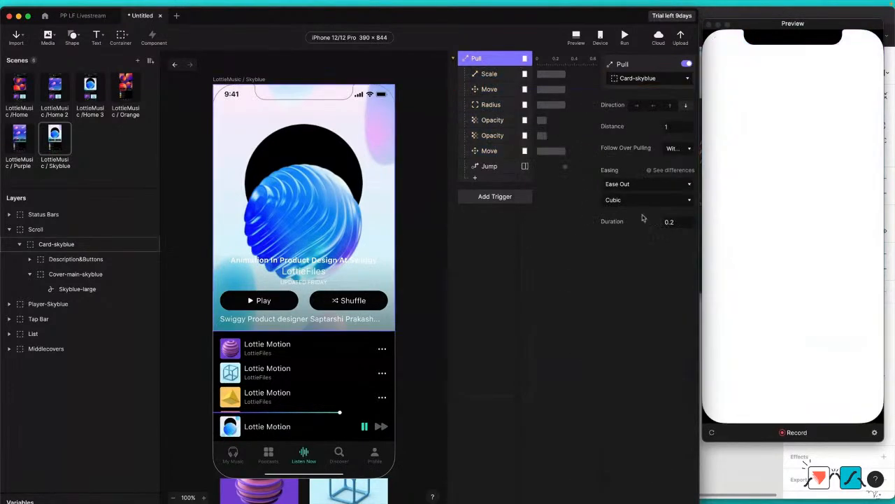
Step: Assign the Cover-main-skyblue layer to the Pull trigger's Scale and first Move responses together
{"action": "left_click", "coordinate": [502, 74]}
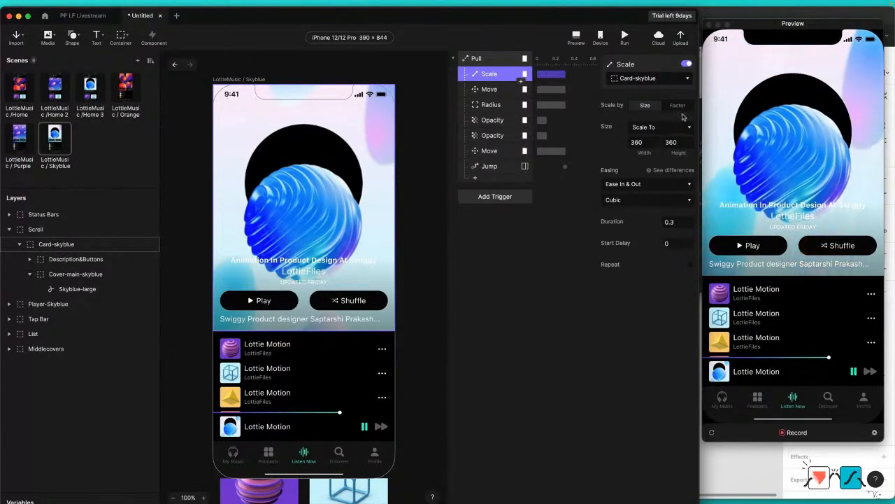
{"action": "left_click", "coordinate": [489, 89], "text": "shift"}
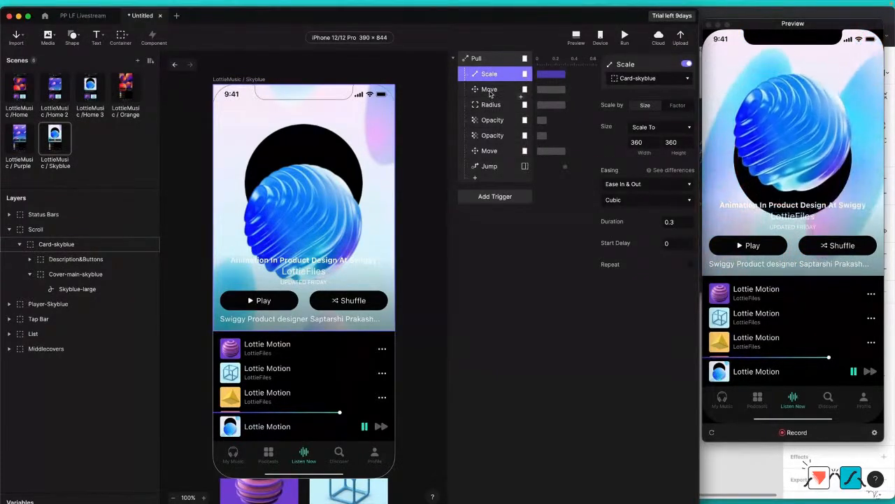
{"action": "left_click", "coordinate": [617, 86]}
{"action": "type", "text": "cove"}
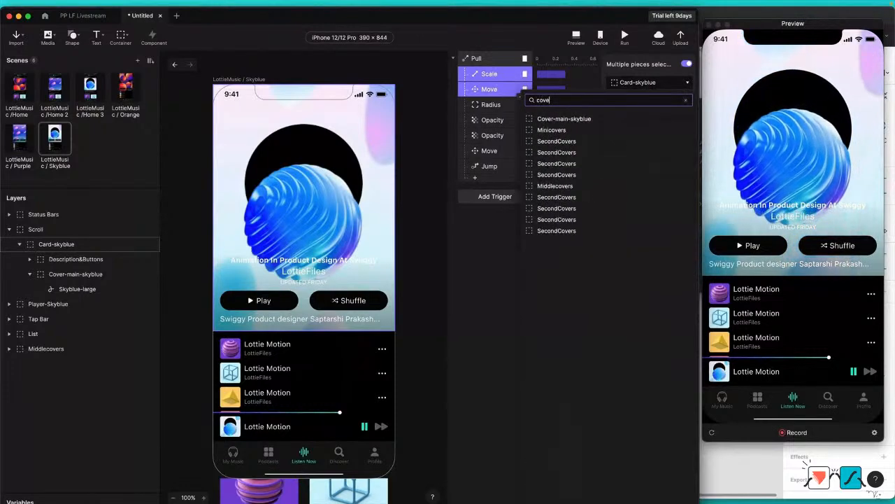
{"action": "left_click", "coordinate": [564, 119]}
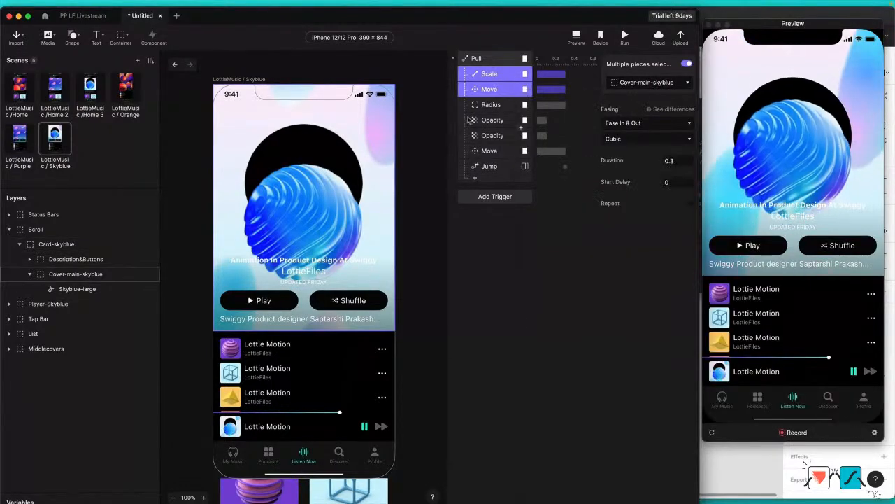
Step: Assign the Cover-main-skyblue layer to the Pull trigger's Radius response
{"action": "left_click", "coordinate": [489, 105]}
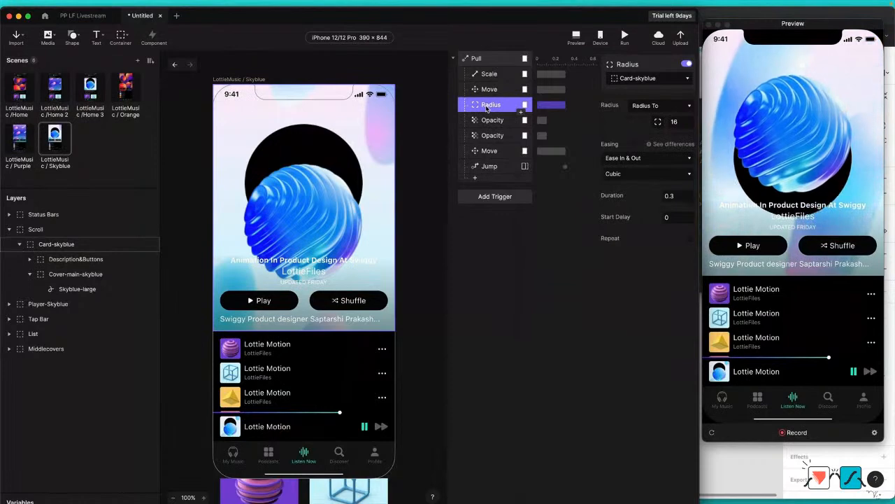
{"action": "left_click", "coordinate": [644, 79]}
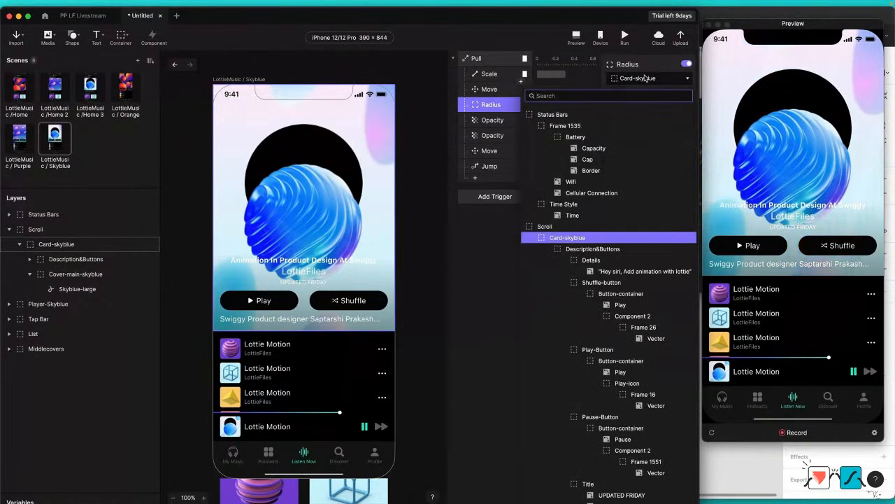
{"action": "type", "text": "cover"}
{"action": "left_click", "coordinate": [565, 115]}
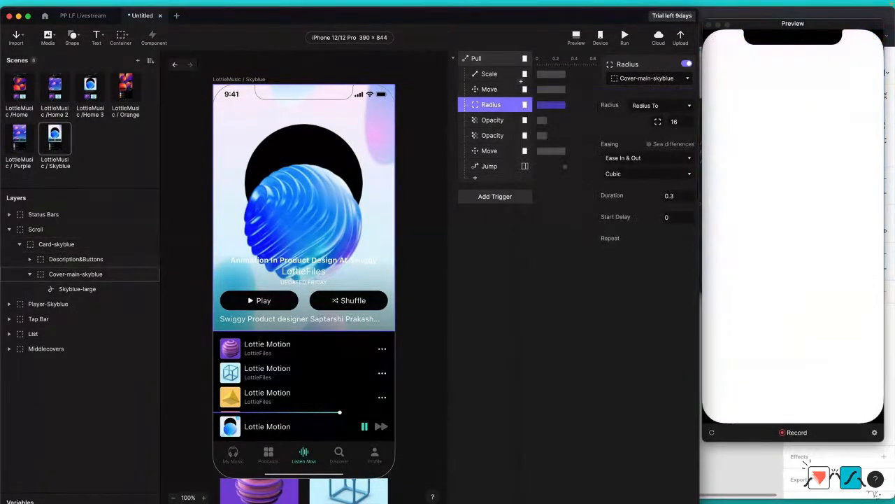
Step: Assign the Description&Buttons layer to the Pull trigger's first Opacity response
{"action": "left_click", "coordinate": [498, 121]}
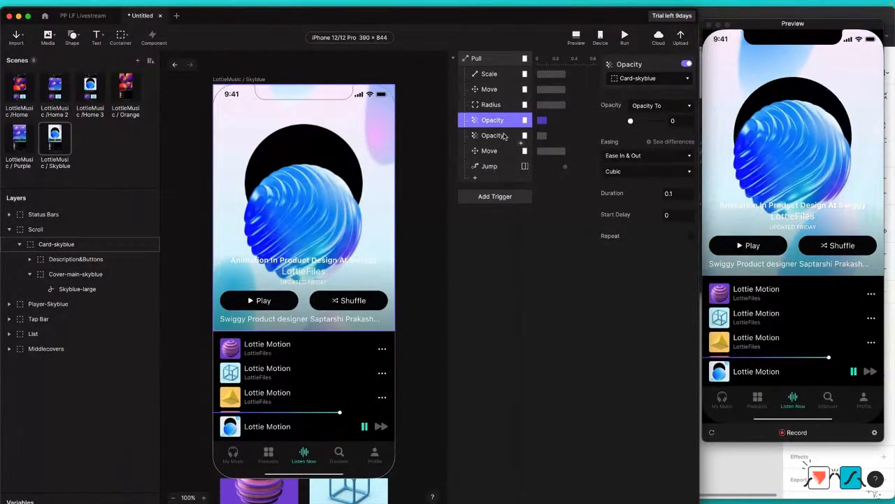
{"action": "left_click", "coordinate": [663, 80]}
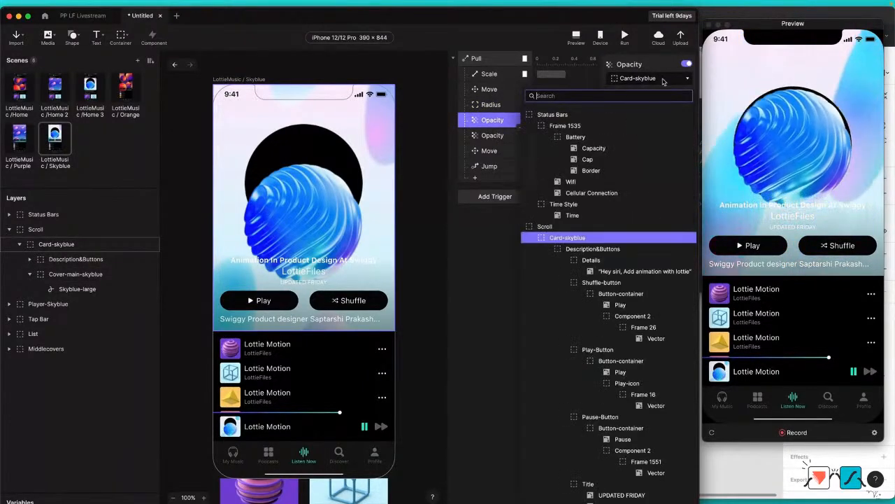
{"action": "type", "text": "desc"}
{"action": "left_click", "coordinate": [567, 114]}
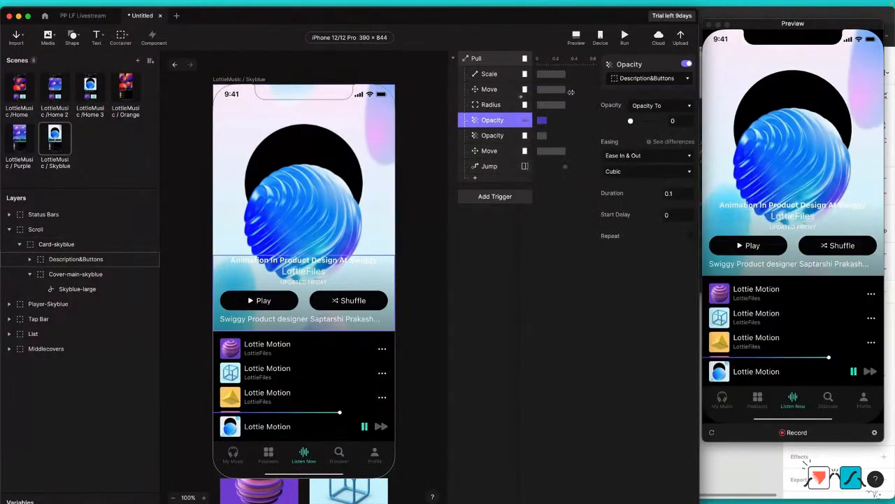
Step: Assign the List layer to the Pull trigger's second Opacity response
{"action": "left_click", "coordinate": [505, 135]}
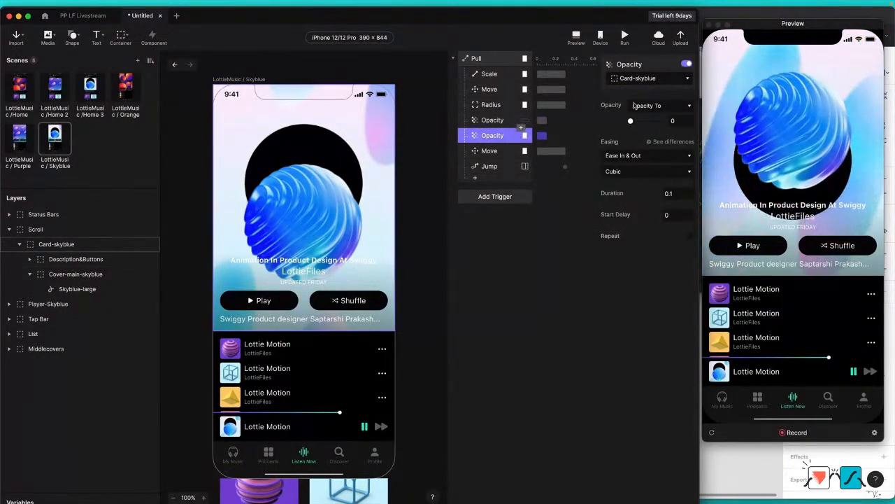
{"action": "left_click", "coordinate": [658, 81]}
{"action": "type", "text": "list"}
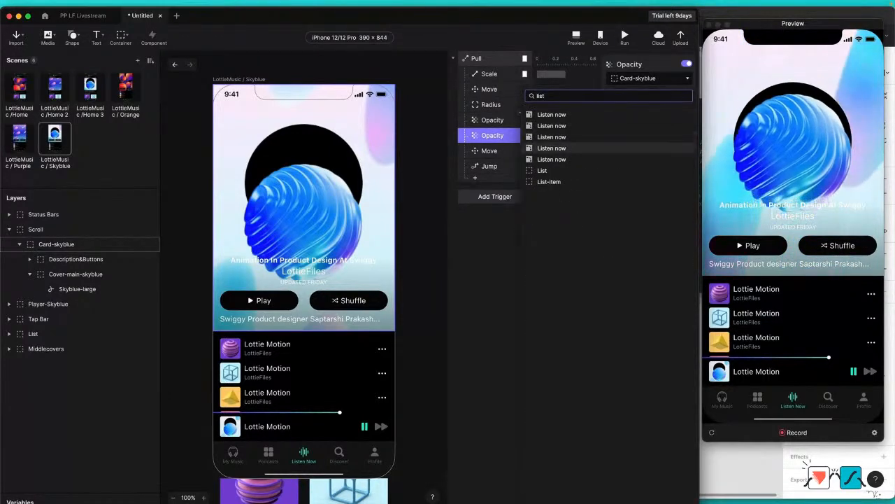
{"action": "key", "text": "Down"}
{"action": "key", "text": "Down"}
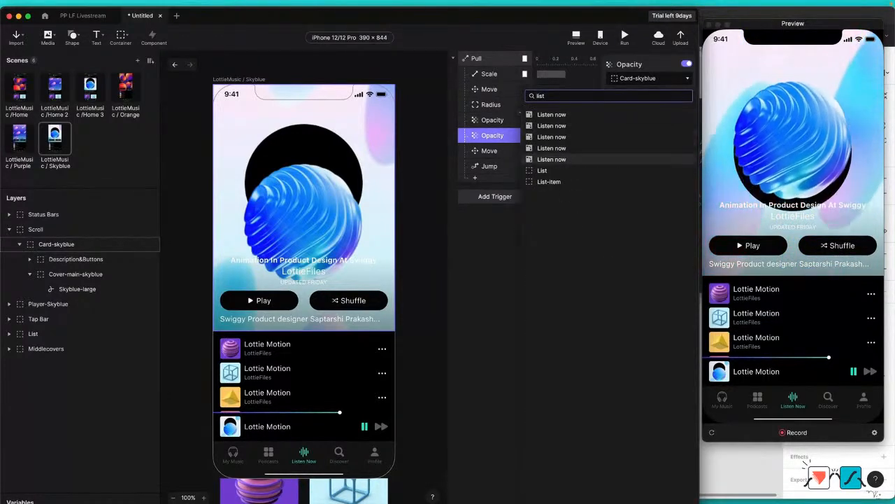
{"action": "key", "text": "Return"}
Step: Assign the Middlecovers layer to the Pull trigger's second Move response
{"action": "left_click", "coordinate": [491, 154]}
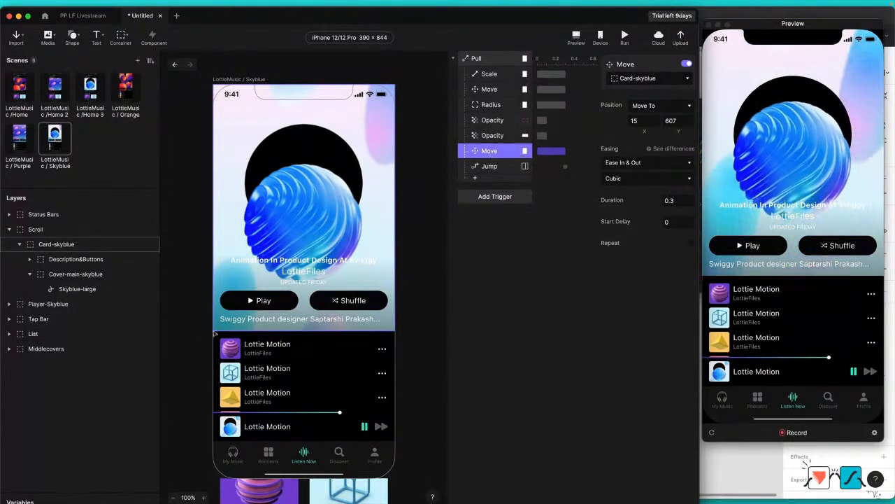
{"action": "left_click", "coordinate": [640, 79]}
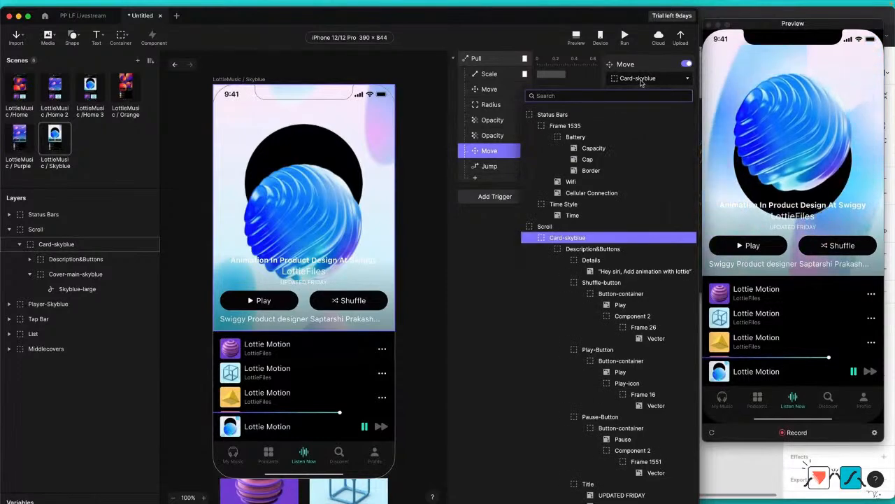
{"action": "type", "text": "m"}
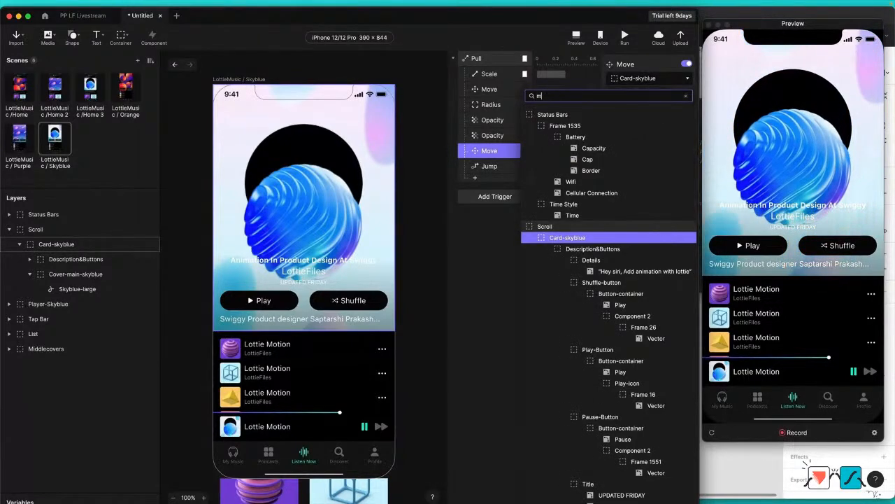
{"action": "type", "text": "idd"}
{"action": "left_click", "coordinate": [559, 112]}
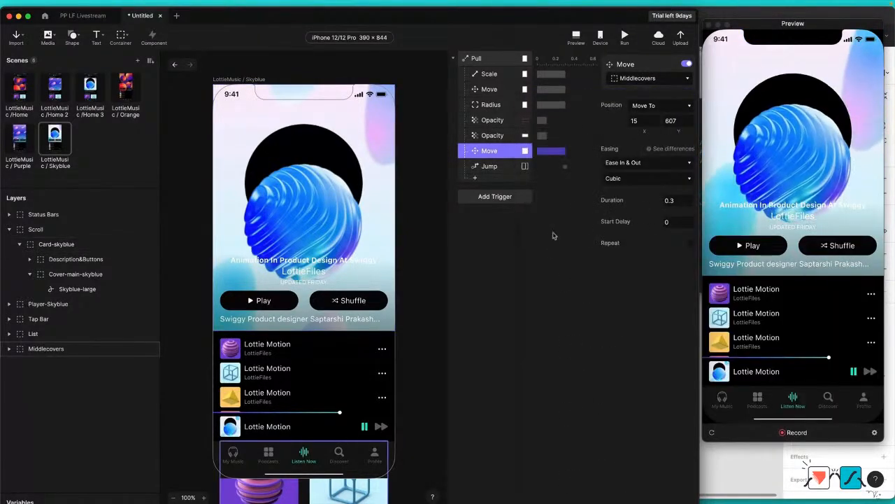
Step: Check the Pull trigger's Jump target scene and test pulling the skyblue card down in the preview
{"action": "left_click", "coordinate": [503, 167]}
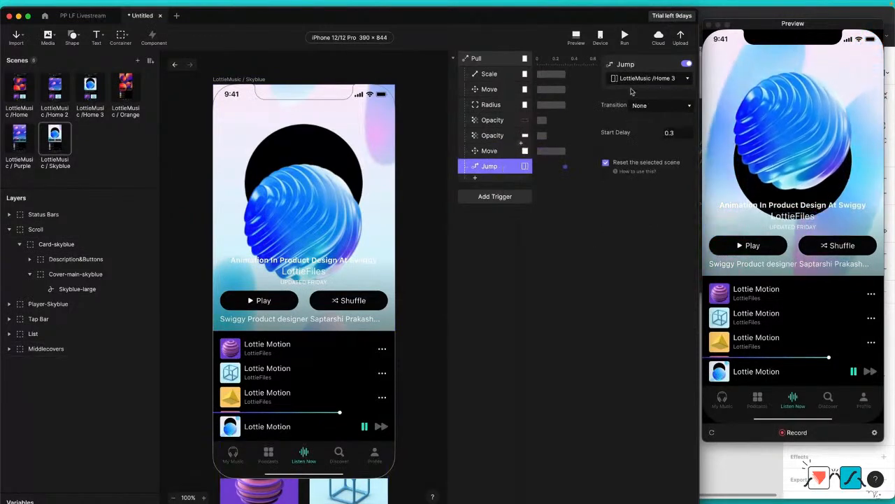
{"action": "left_click_drag", "start_coordinate": [792, 100], "coordinate": [789, 150]}
{"action": "left_click", "coordinate": [798, 140]}
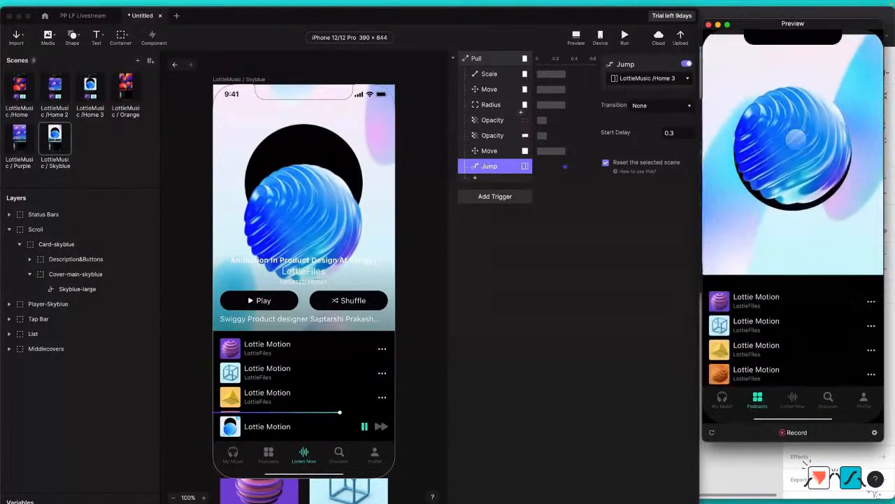
{"action": "left_click_drag", "start_coordinate": [799, 102], "coordinate": [795, 182]}
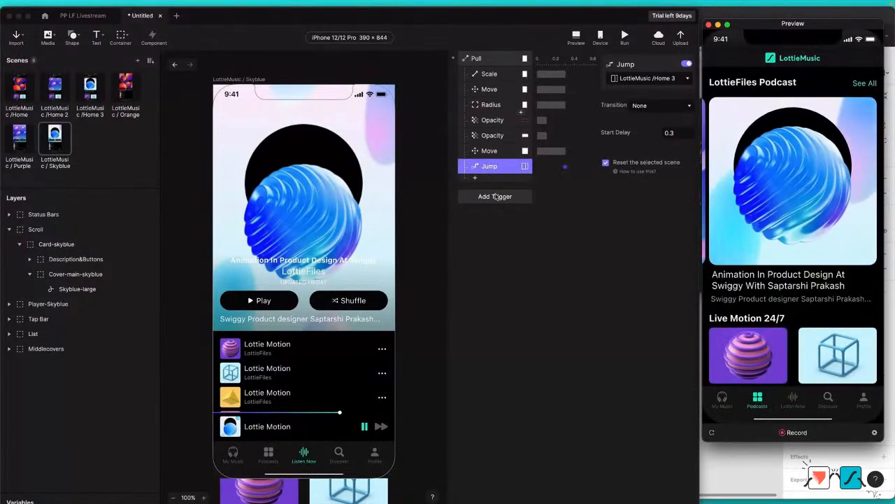
Step: Copy Play-Button 2 and Pause-Button 2 with their interactions from the Purple scene into the Skyblue scene
{"action": "left_click", "coordinate": [21, 140]}
{"action": "left_click", "coordinate": [78, 320]}
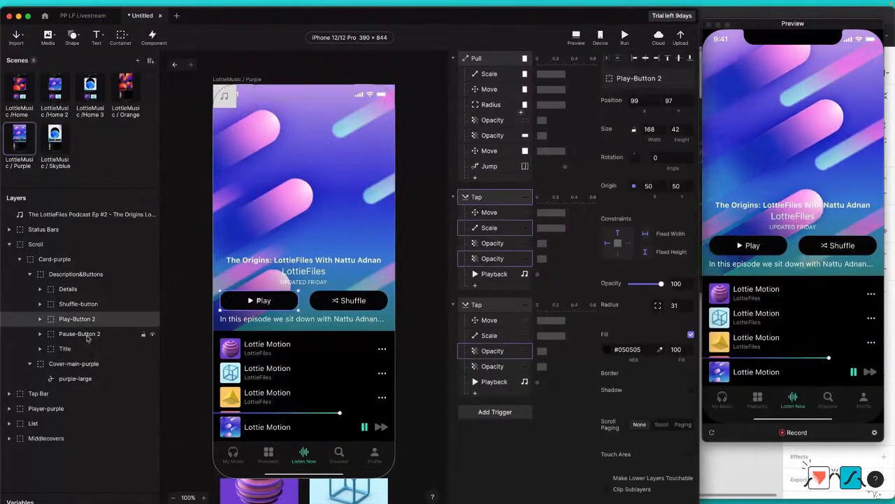
{"action": "left_click", "coordinate": [87, 336], "text": "shift"}
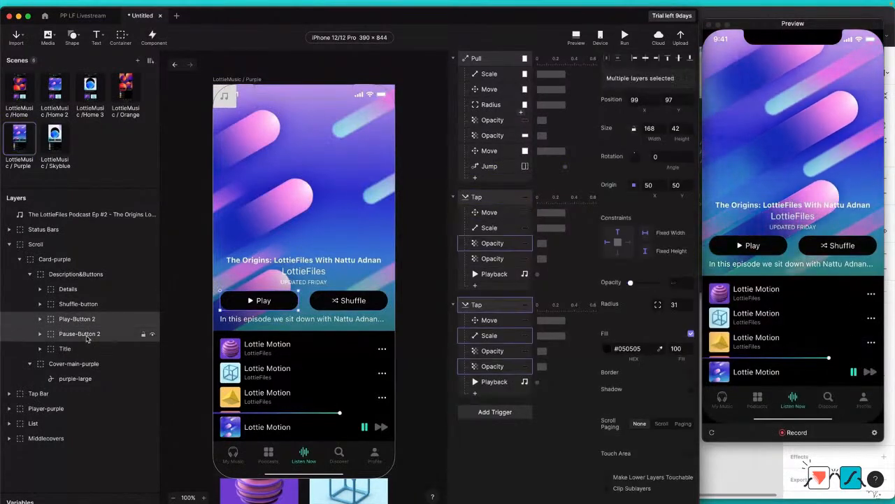
{"action": "left_click", "coordinate": [56, 143]}
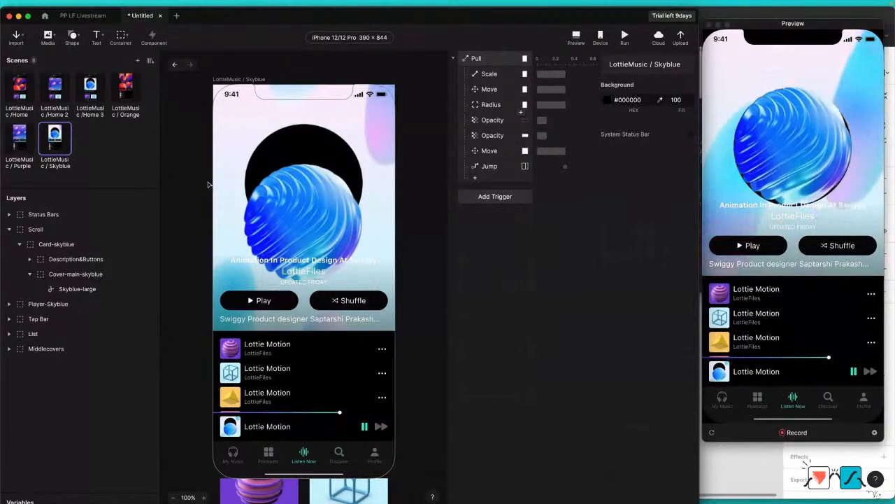
{"action": "key", "text": "super+v"}
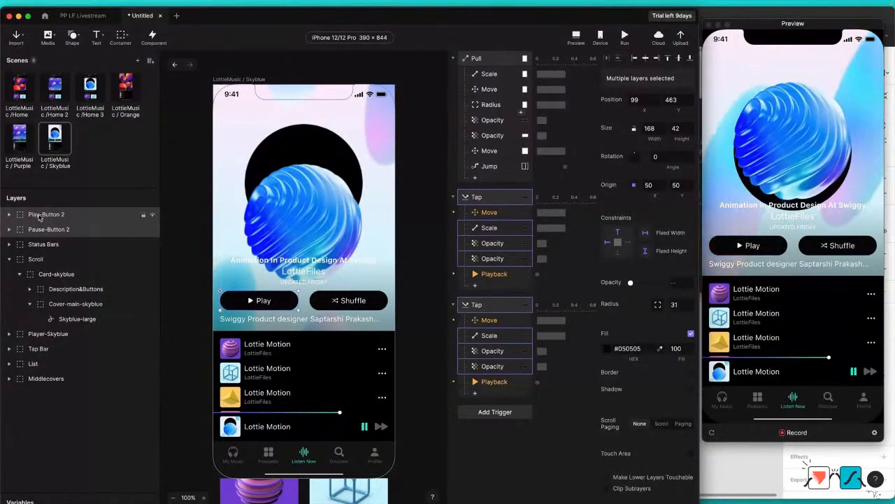
Step: Collapse the pasted Play-Button 2 group and hide both Play-Button 2 and Pause-Button 2
{"action": "left_click", "coordinate": [39, 217]}
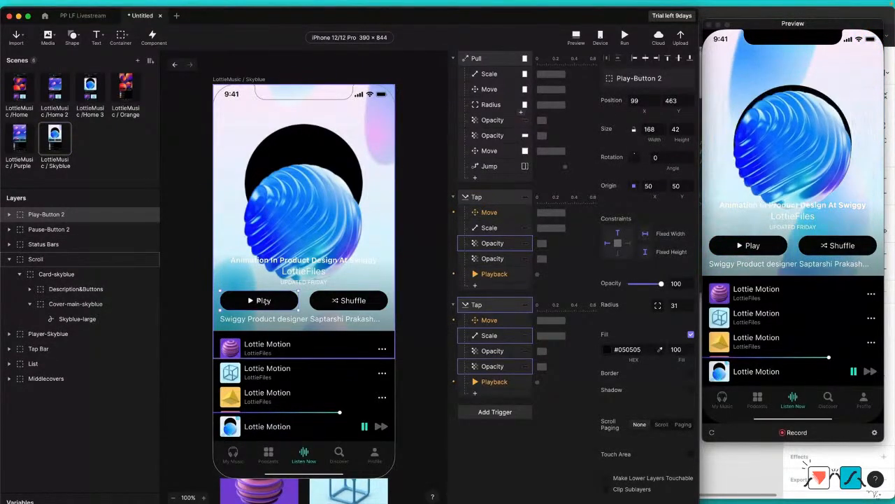
{"action": "double_click", "coordinate": [265, 300]}
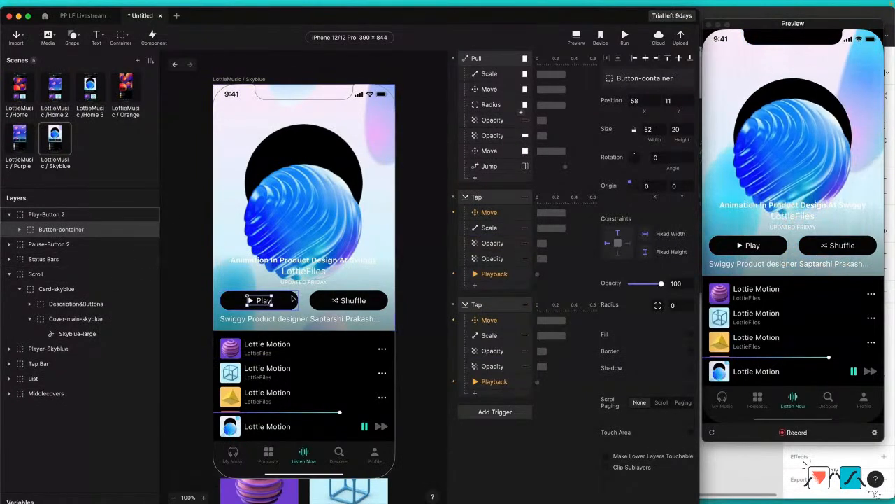
{"action": "left_click", "coordinate": [292, 302]}
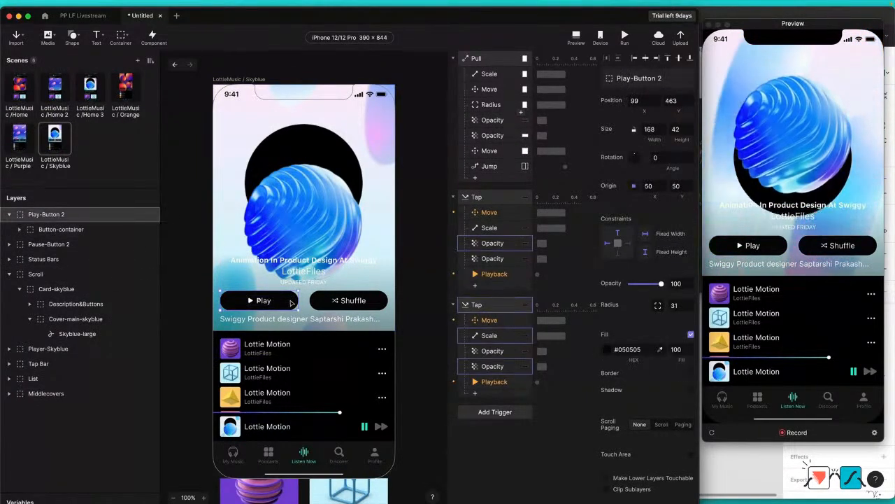
{"action": "left_click", "coordinate": [20, 230]}
{"action": "left_click", "coordinate": [9, 215]}
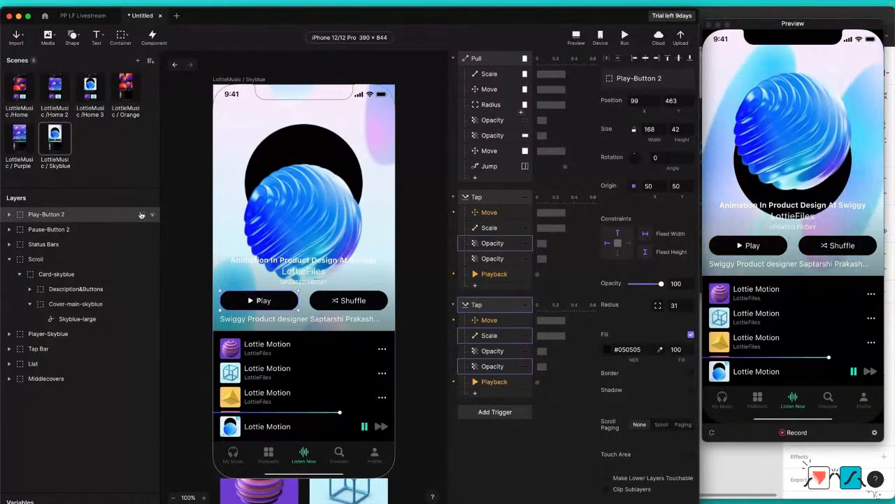
{"action": "left_click", "coordinate": [151, 230]}
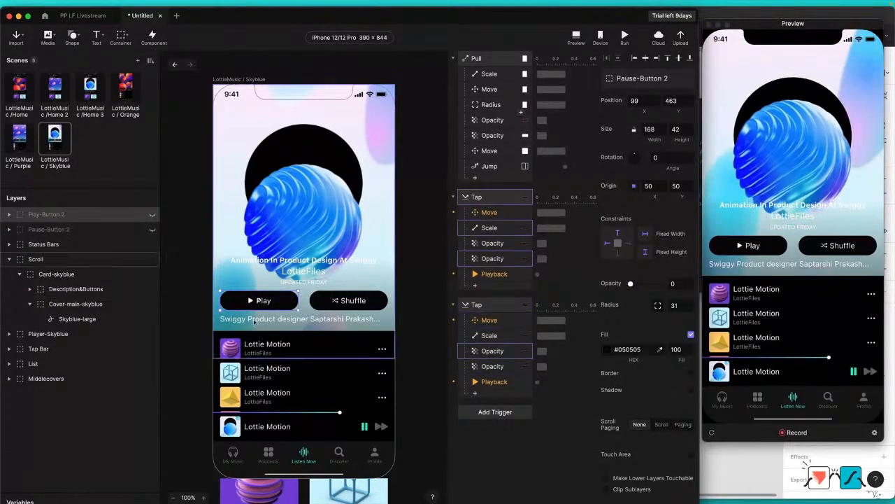
Step: Locate the original Play-Button and move Play-Button 2 and Pause-Button 2 directly above it inside the Description&Buttons group
{"action": "double_click", "coordinate": [281, 304]}
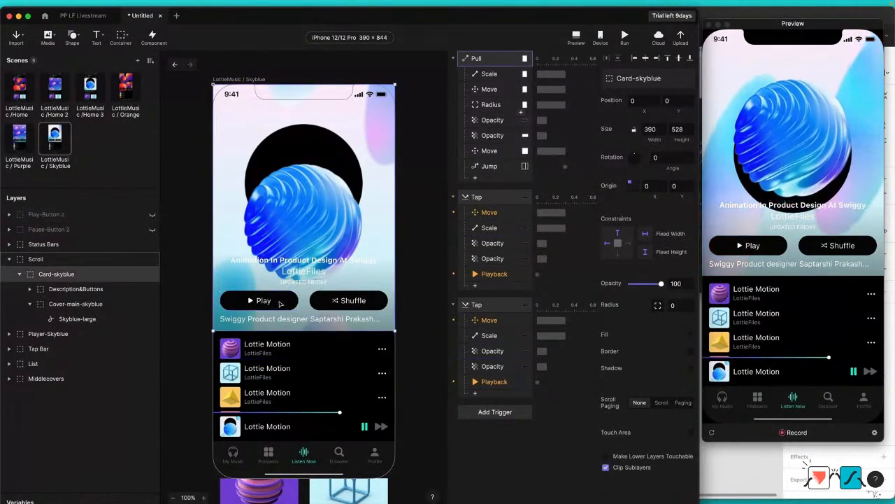
{"action": "double_click", "coordinate": [281, 303]}
{"action": "double_click", "coordinate": [281, 304]}
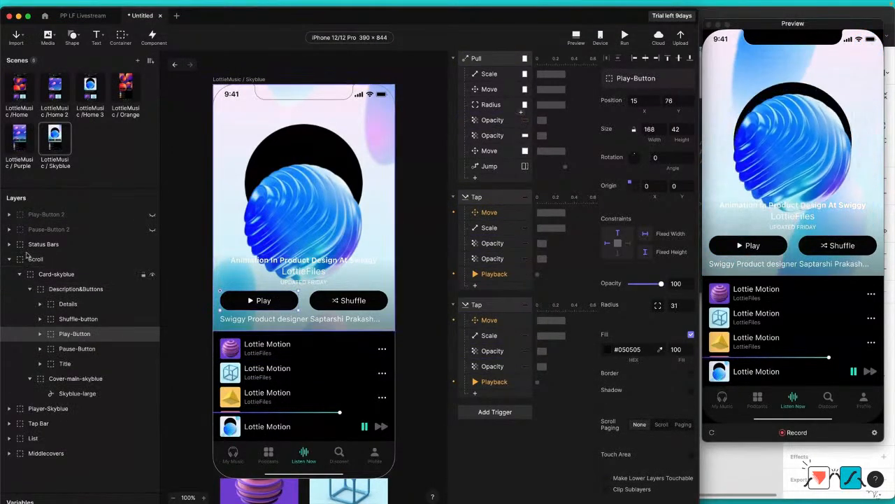
{"action": "left_click", "coordinate": [35, 216]}
{"action": "left_click", "coordinate": [42, 229], "text": "shift"}
{"action": "left_click_drag", "start_coordinate": [42, 220], "coordinate": [106, 341]}
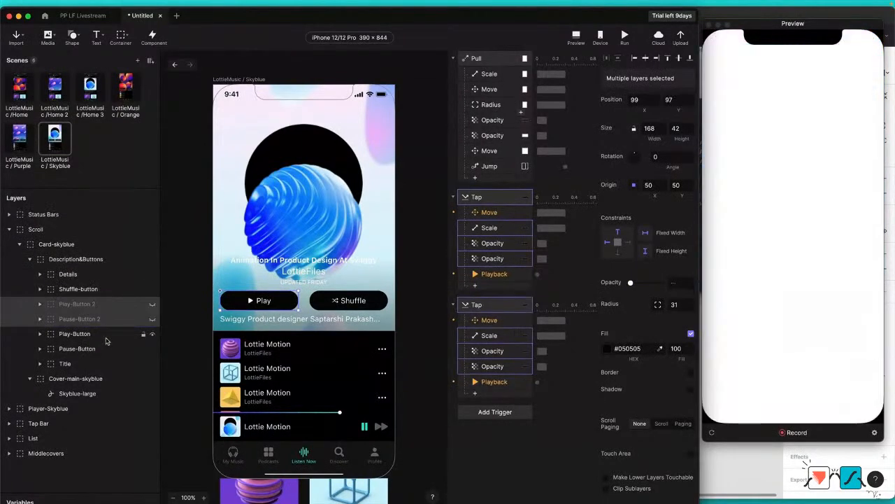
Step: Delete the original Play-Button and Pause-Button layers and unhide Play-Button 2 and Pause-Button 2
{"action": "left_click", "coordinate": [93, 339]}
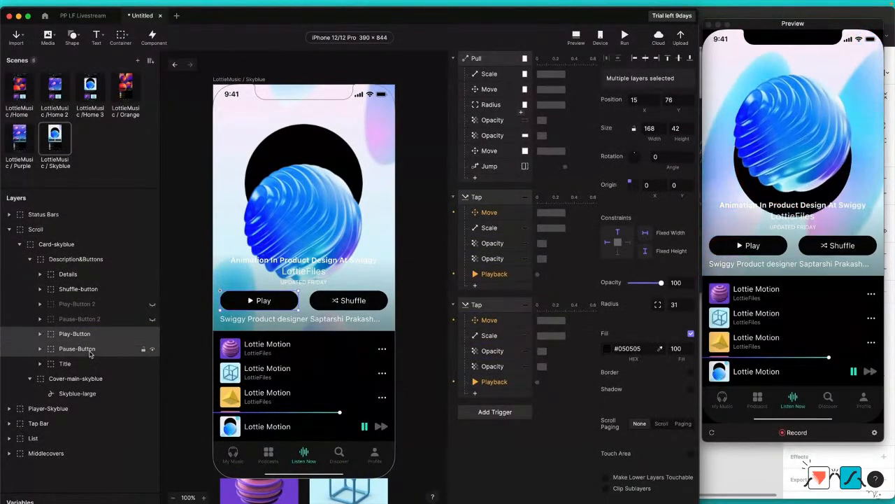
{"action": "key", "text": "Delete"}
{"action": "left_click", "coordinate": [152, 304]}
{"action": "left_click", "coordinate": [152, 321]}
Step: Move the Player-Skyblue layer below Tap Bar in the layer order
{"action": "left_click", "coordinate": [499, 213]}
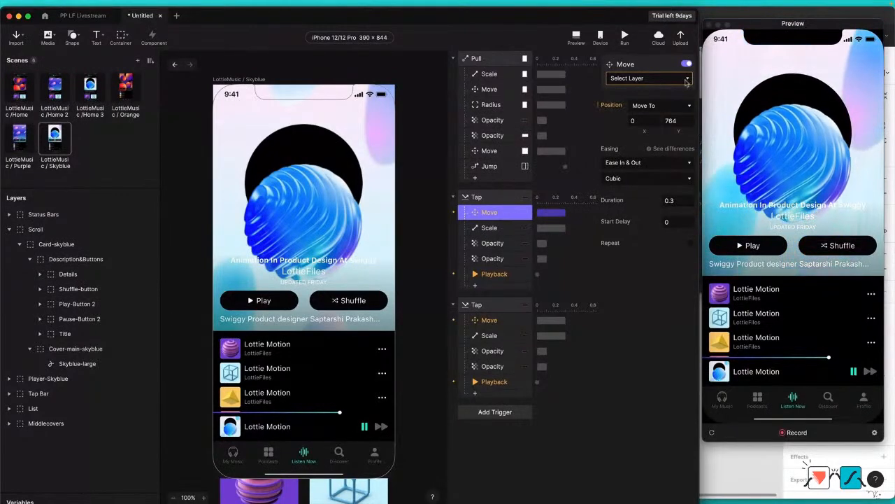
{"action": "left_click", "coordinate": [61, 378]}
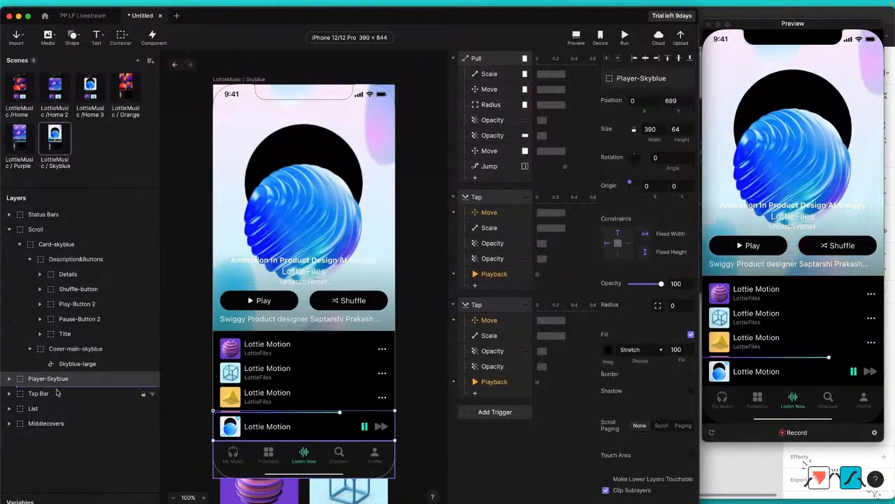
{"action": "left_click_drag", "start_coordinate": [58, 404], "coordinate": [58, 404]}
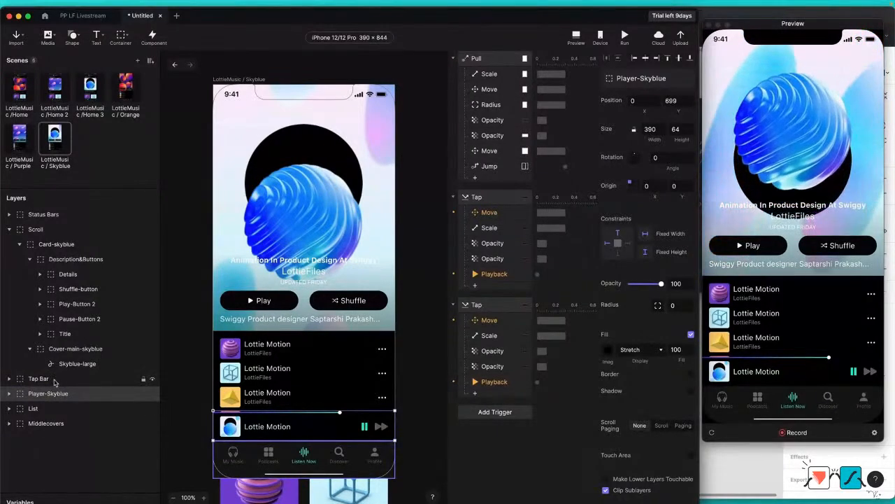
{"action": "left_click", "coordinate": [55, 381]}
Step: Check which button layer each of the two Tap triggers is assigned to
{"action": "left_click", "coordinate": [498, 212]}
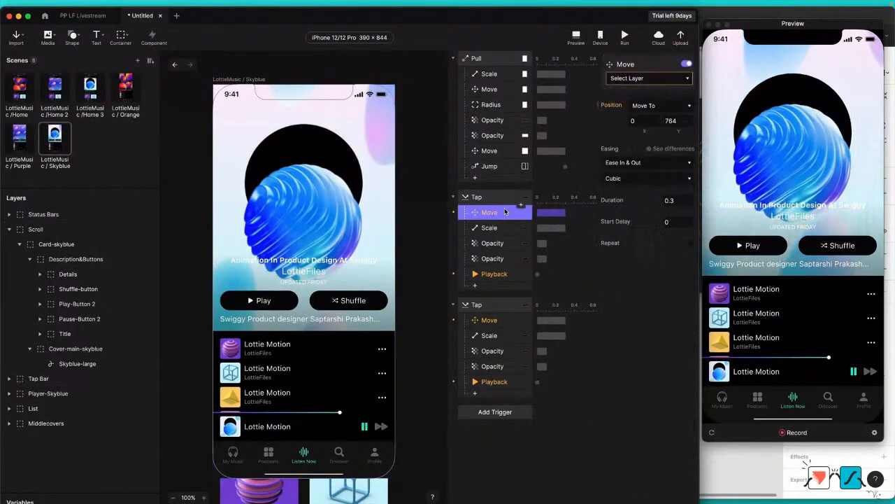
{"action": "left_click", "coordinate": [682, 79]}
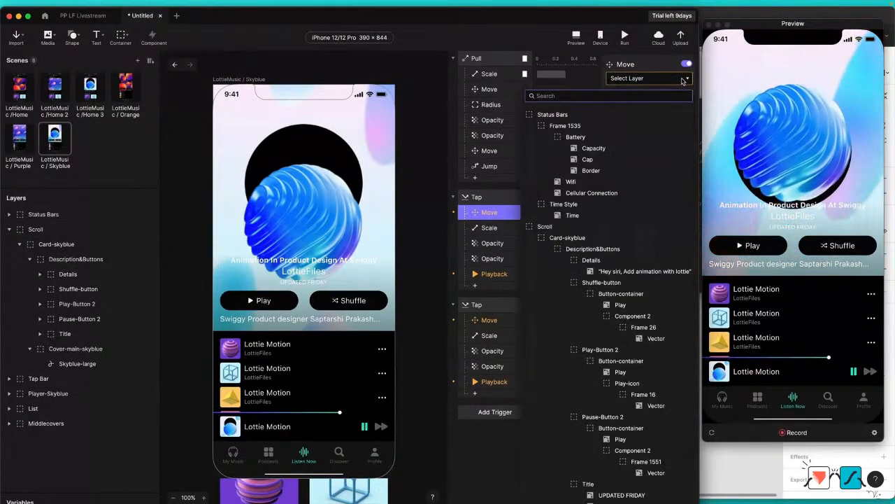
{"action": "left_click", "coordinate": [682, 79]}
{"action": "left_click", "coordinate": [476, 197]}
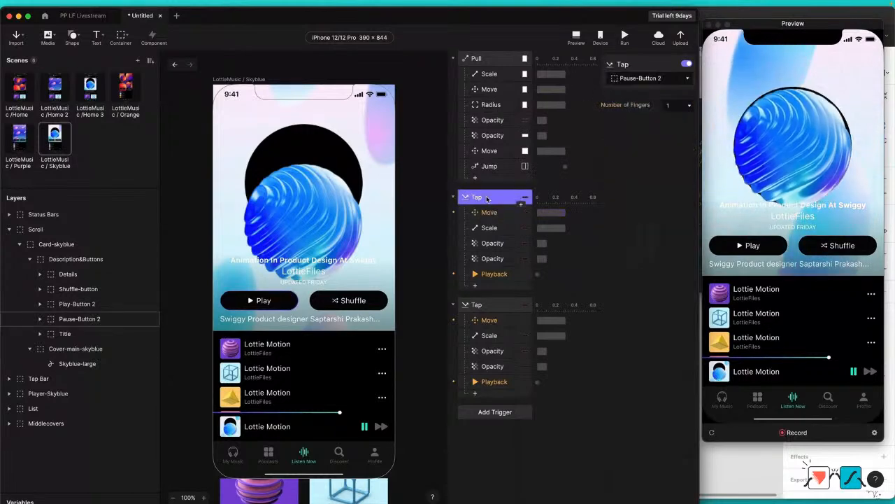
{"action": "left_click", "coordinate": [480, 307]}
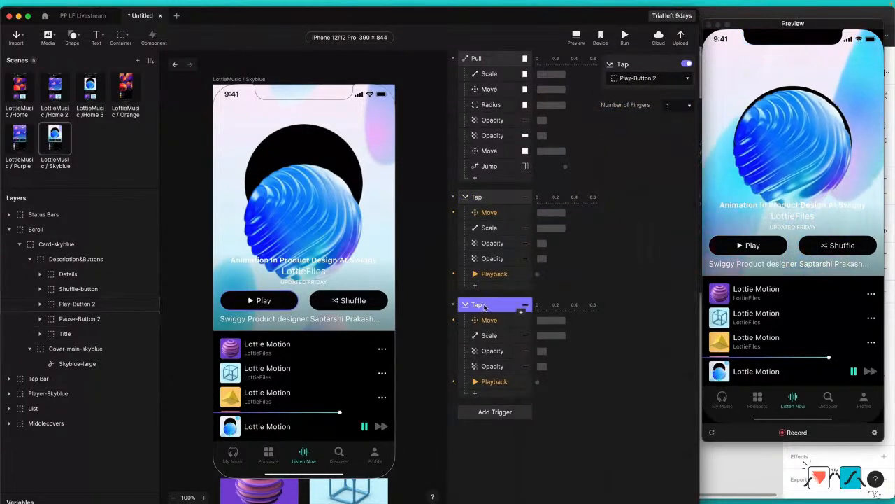
{"action": "left_click", "coordinate": [498, 200]}
Step: Assign the Player-Skyblue layer to the Move response of the Pause-Button 2 Tap trigger
{"action": "left_click", "coordinate": [490, 213]}
{"action": "left_click", "coordinate": [668, 78]}
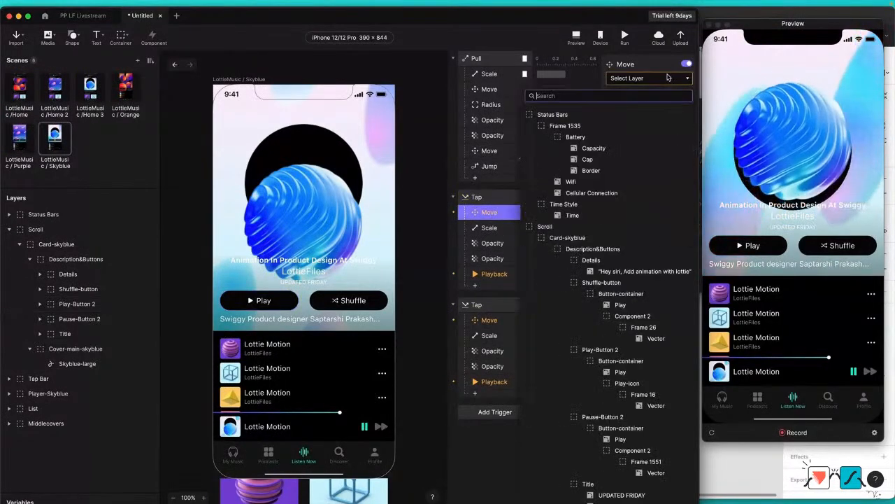
{"action": "type", "text": "player"}
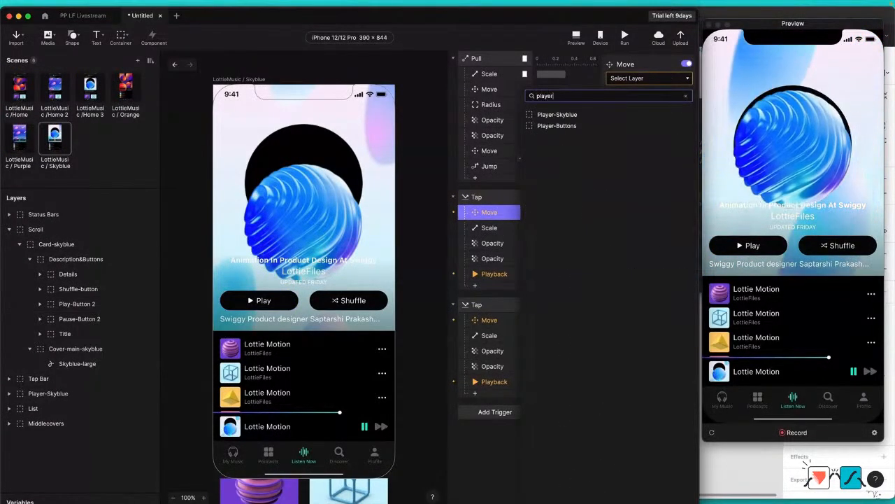
{"action": "left_click", "coordinate": [553, 113]}
Step: Assign the Player-Skyblue layer to the Move response of the Play-Button 2 Tap trigger
{"action": "left_click", "coordinate": [506, 324]}
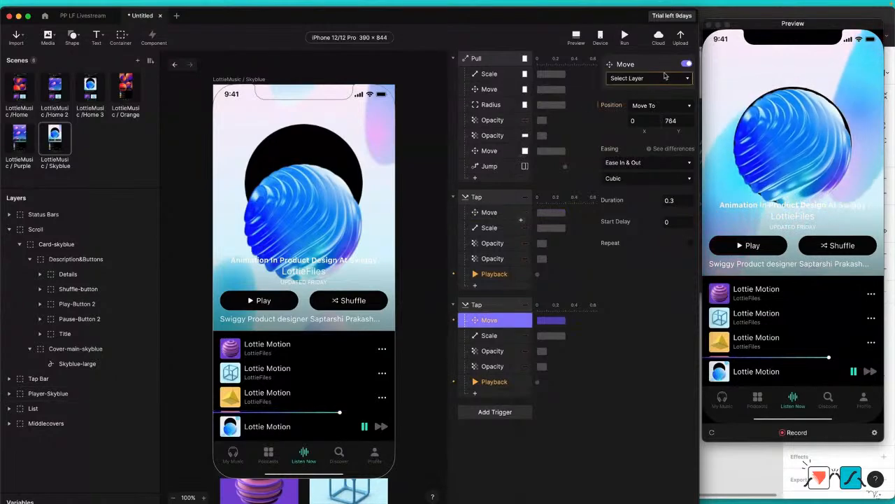
{"action": "left_click", "coordinate": [662, 78]}
{"action": "type", "text": "player"}
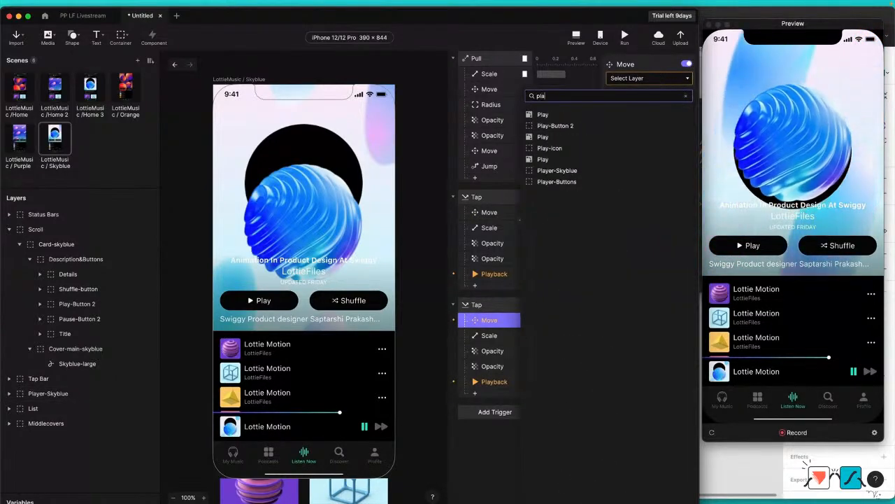
{"action": "left_click", "coordinate": [552, 113]}
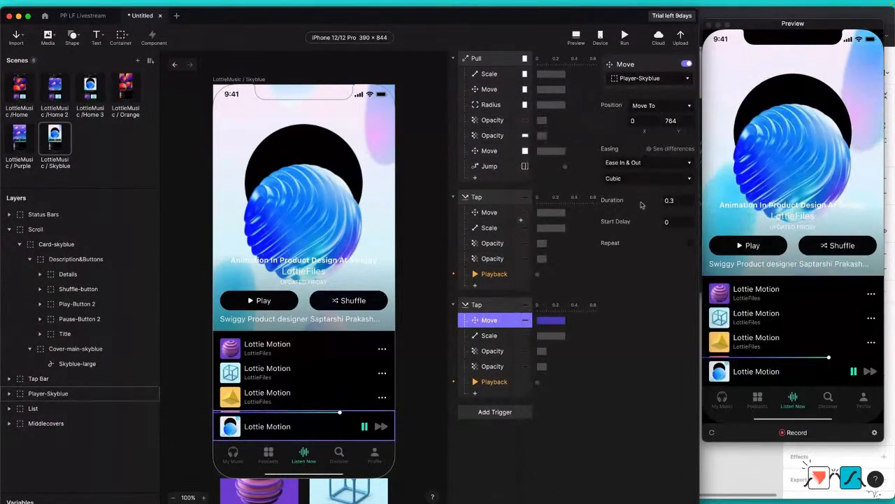
Step: Import the LottieFiles Podcast Ep #3 MP3 from the PP LF Livestream Assets folder into the Skyblue scene
{"action": "key", "text": "ctrl+Up"}
{"action": "left_click", "coordinate": [650, 115]}
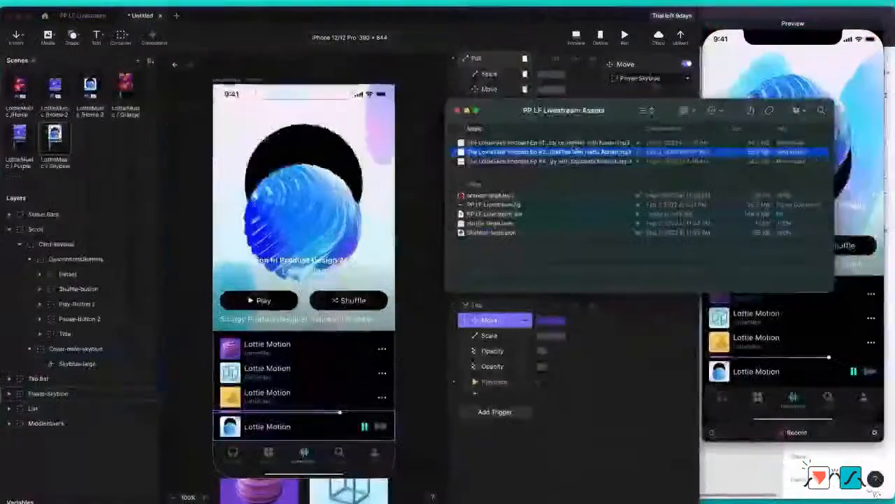
{"action": "left_click", "coordinate": [526, 161]}
{"action": "left_click_drag", "start_coordinate": [524, 161], "coordinate": [369, 151]}
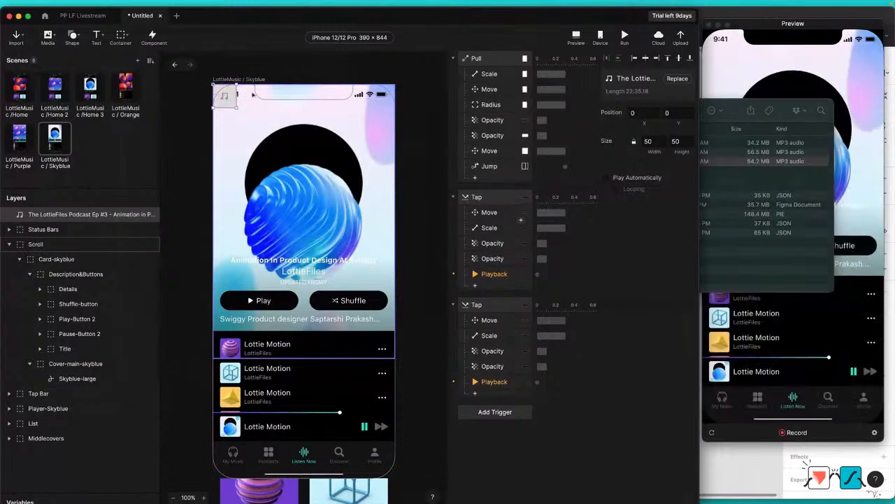
Step: Assign the LottieFiles Podcast Ep #3 audio layer to the Playback responses of both Tap triggers
{"action": "left_click", "coordinate": [498, 273]}
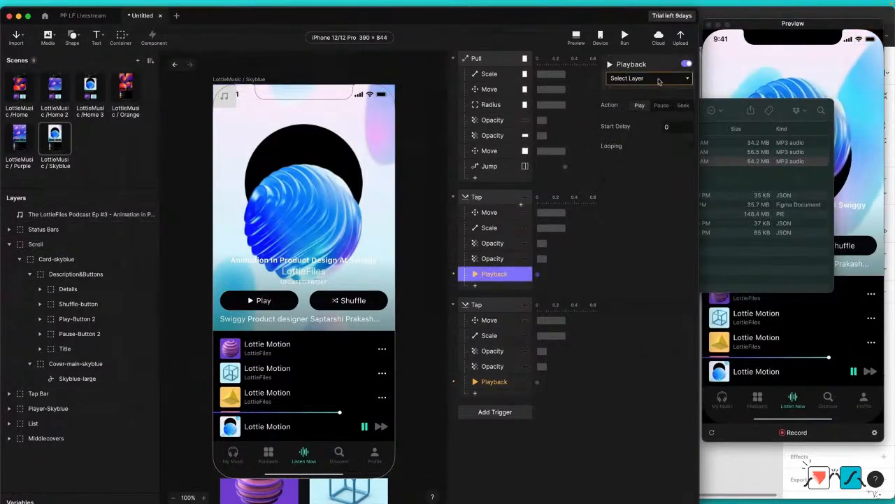
{"action": "left_click", "coordinate": [658, 78]}
{"action": "left_click", "coordinate": [651, 112]}
{"action": "left_click", "coordinate": [488, 382]}
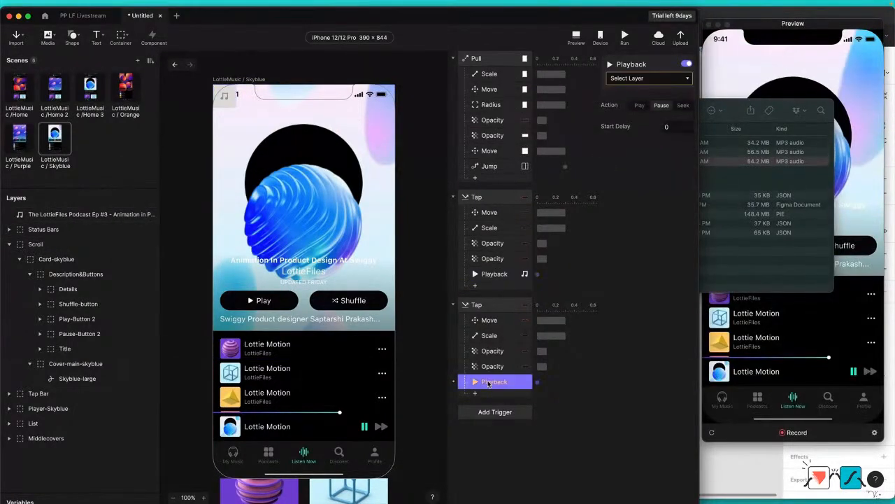
{"action": "left_click", "coordinate": [680, 82]}
{"action": "left_click", "coordinate": [651, 113]}
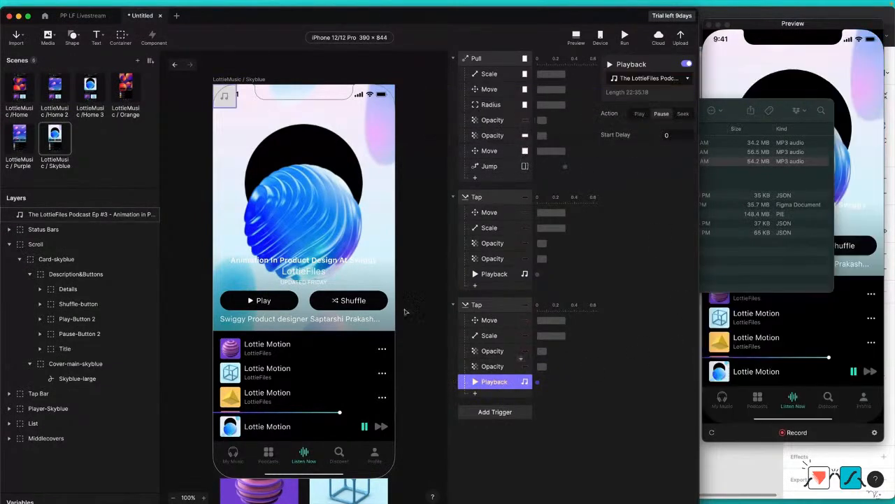
{"action": "left_click", "coordinate": [423, 283]}
Step: Test the Skyblue scene's Play and Pause buttons in the preview, and pull the cover down to return to Home
{"action": "left_click", "coordinate": [747, 247]}
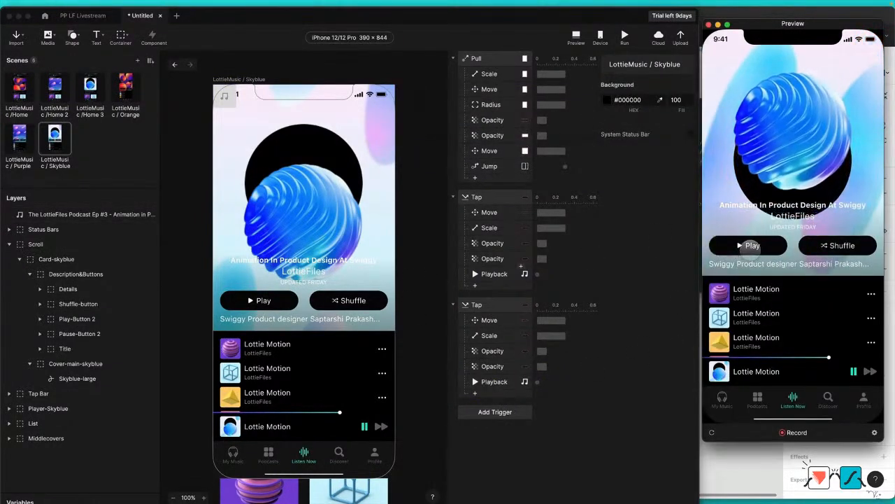
{"action": "left_click", "coordinate": [749, 247]}
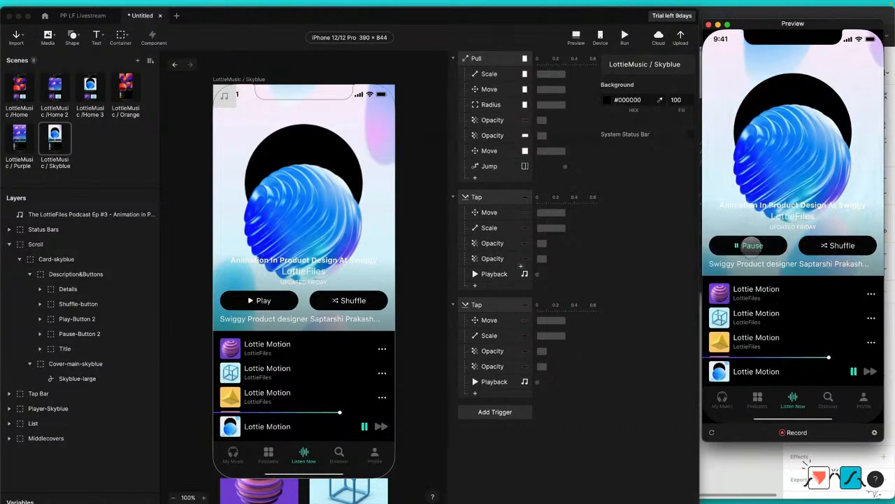
{"action": "left_click", "coordinate": [750, 245]}
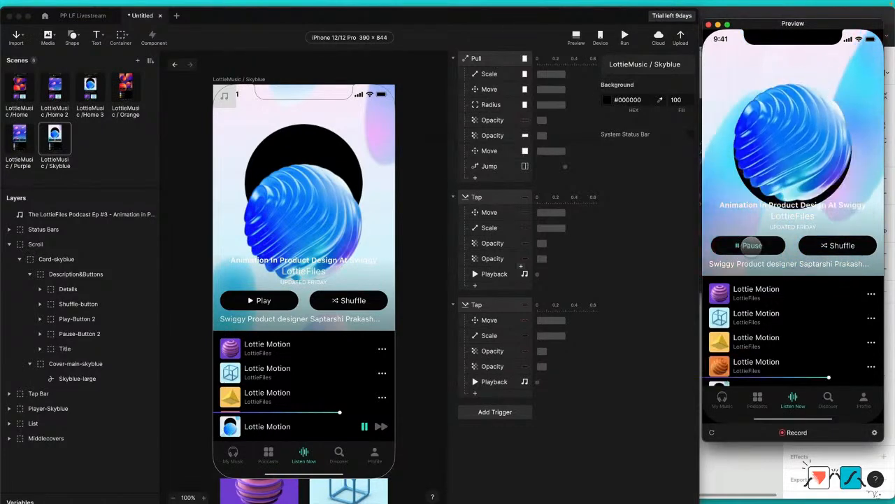
{"action": "left_click", "coordinate": [751, 246]}
{"action": "left_click_drag", "start_coordinate": [772, 98], "coordinate": [825, 170]}
{"action": "left_click_drag", "start_coordinate": [762, 170], "coordinate": [814, 170]}
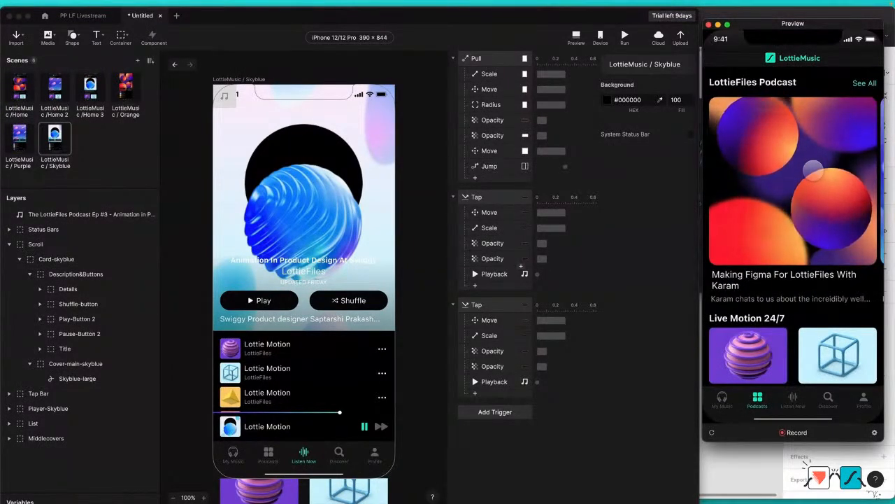